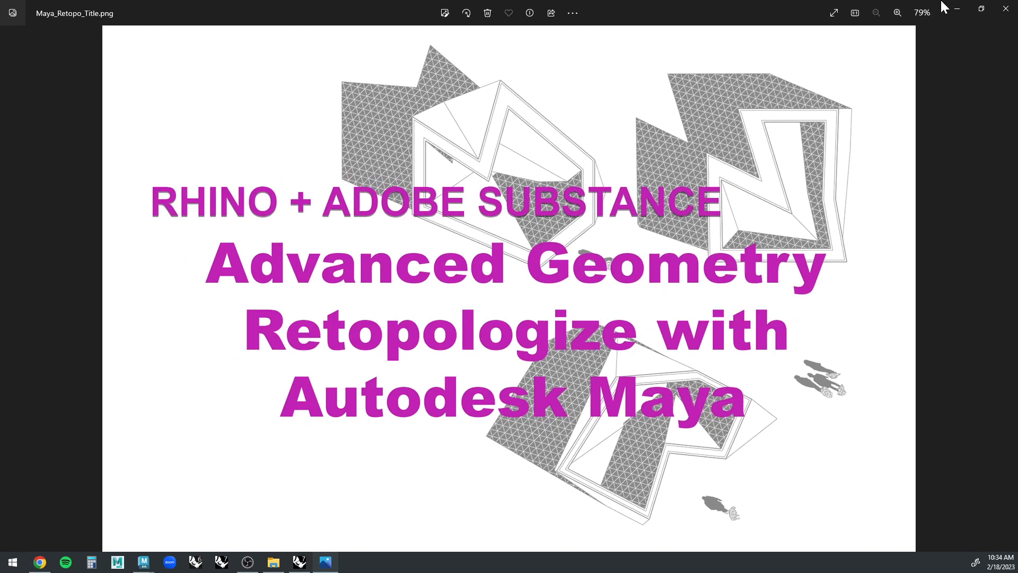
Close the title image and open the Polyhedron shape library in Rhino.
{"action": "left_click", "coordinate": [1006, 9]}
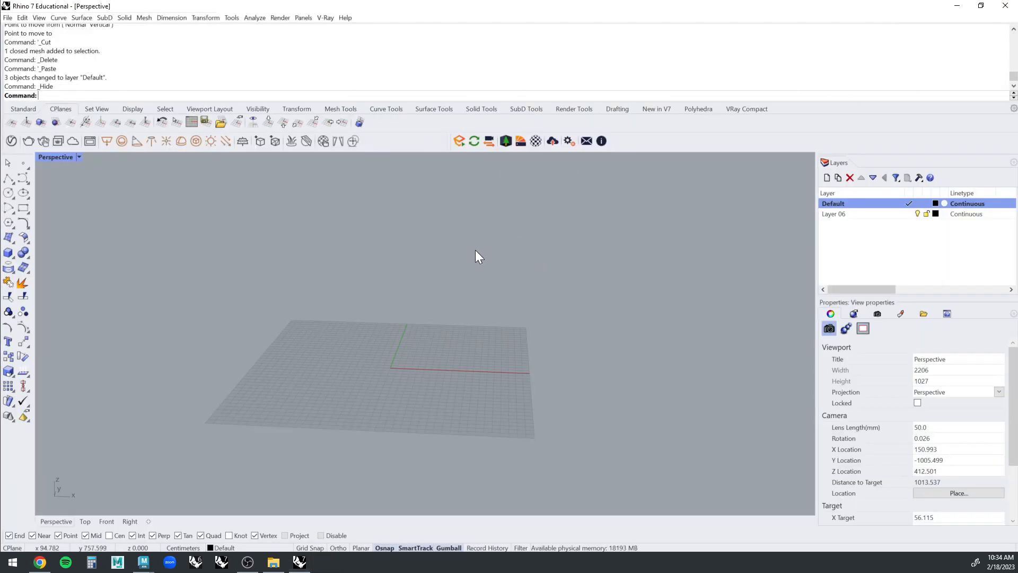
{"action": "right_click_drag", "start_coordinate": [475, 250], "coordinate": [477, 247]}
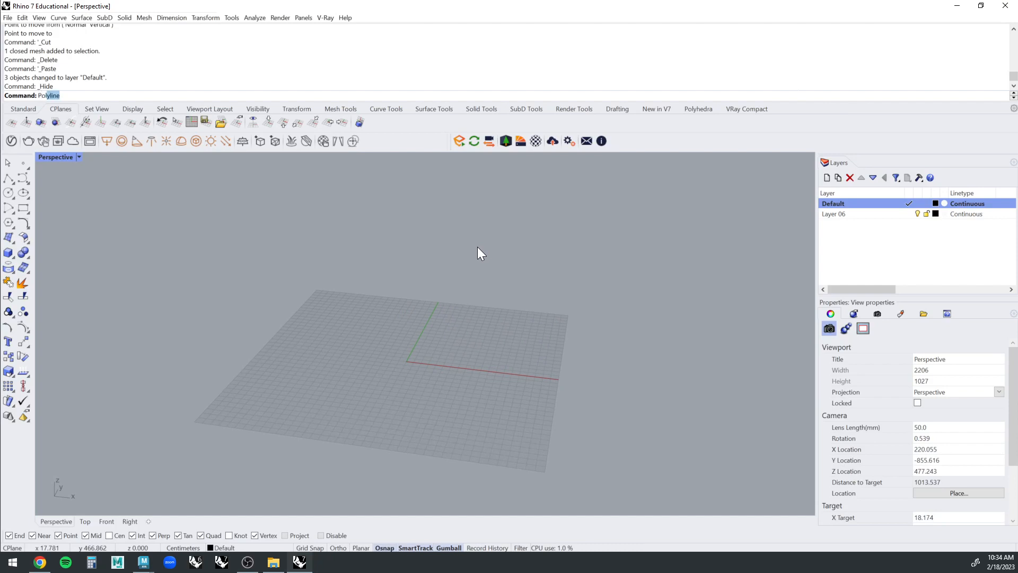
{"action": "type", "text": "yhedro"}
{"action": "key", "text": "Return"}
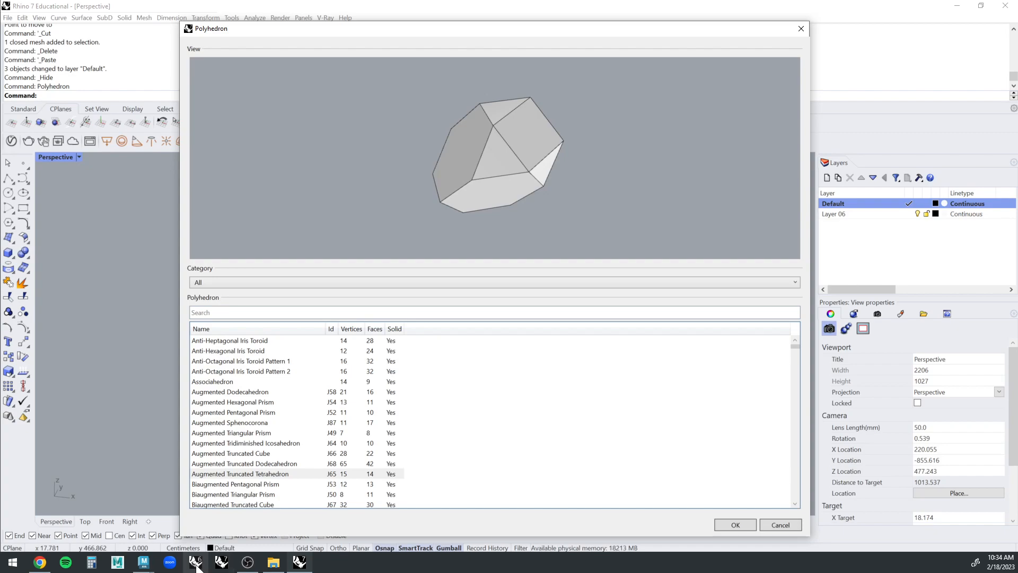
Switch to Chrome to view the RhinoPolyhedra page on food4Rhino, and close the browser.
{"action": "left_click", "coordinate": [40, 562]}
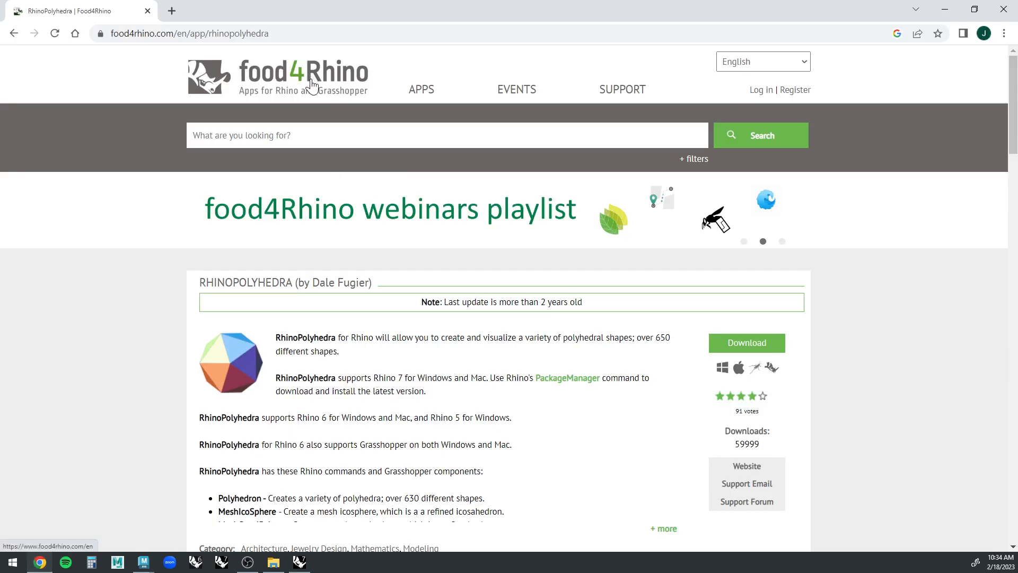
{"action": "left_click", "coordinate": [1007, 9]}
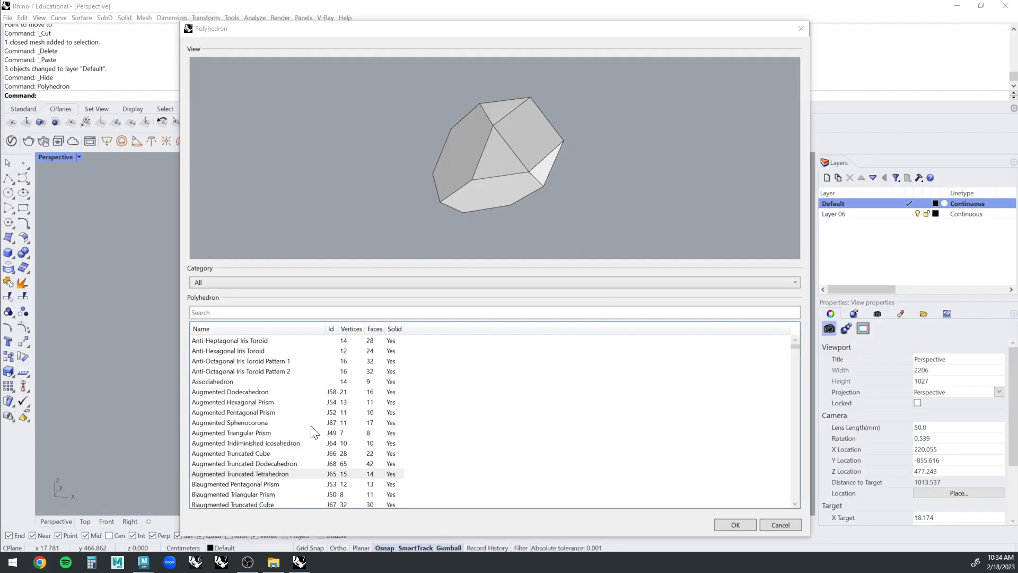
Place an Augmented Truncated Tetrahedron from the polyhedron list on the construction plane and select it.
{"action": "left_click", "coordinate": [304, 442]}
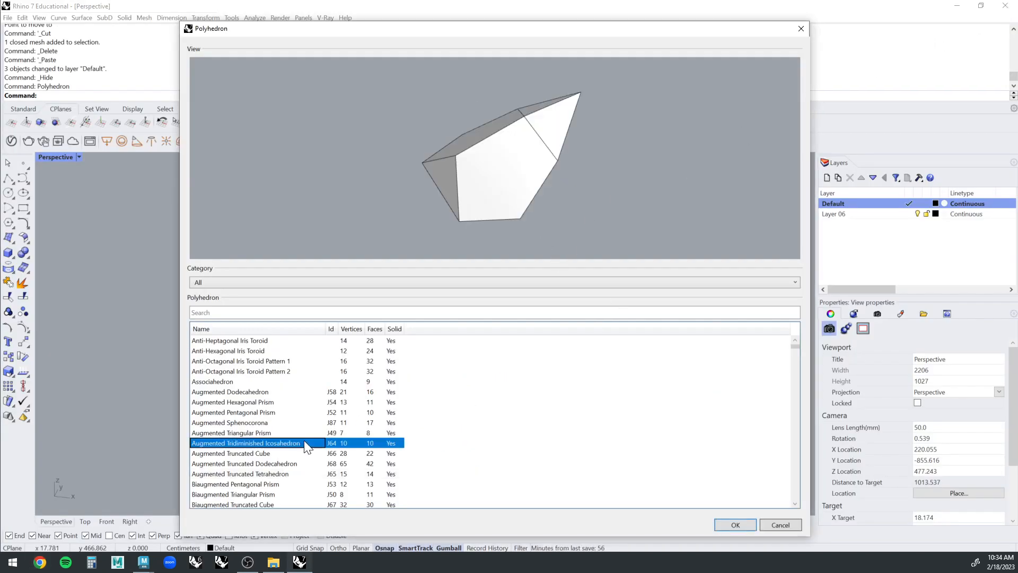
{"action": "key", "text": "Up"}
{"action": "key", "text": "Up"}
{"action": "key", "text": "Down"}
{"action": "key", "text": "Down"}
{"action": "key", "text": "Down"}
{"action": "key", "text": "Down"}
{"action": "key", "text": "Down"}
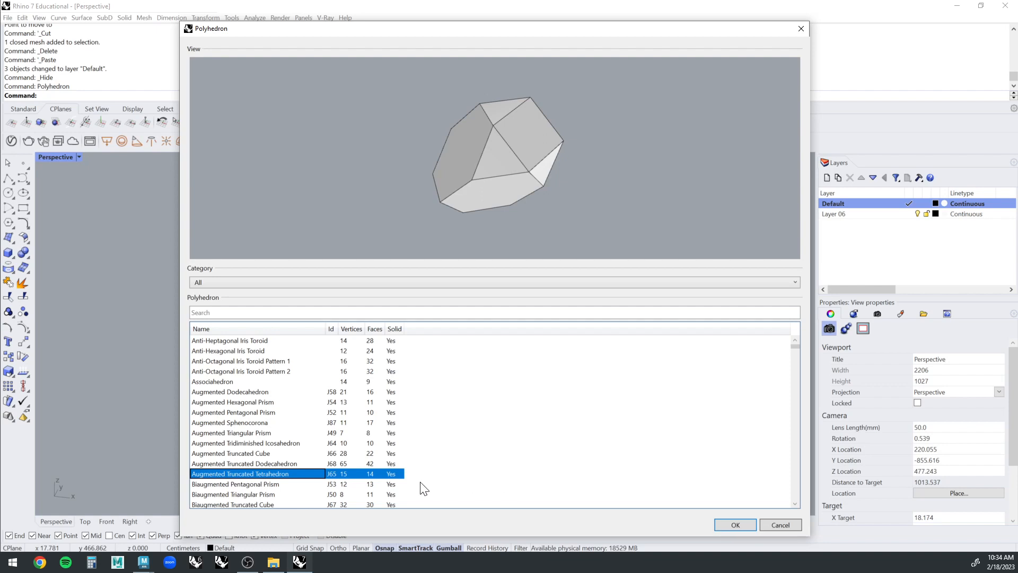
{"action": "left_click", "coordinate": [736, 525]}
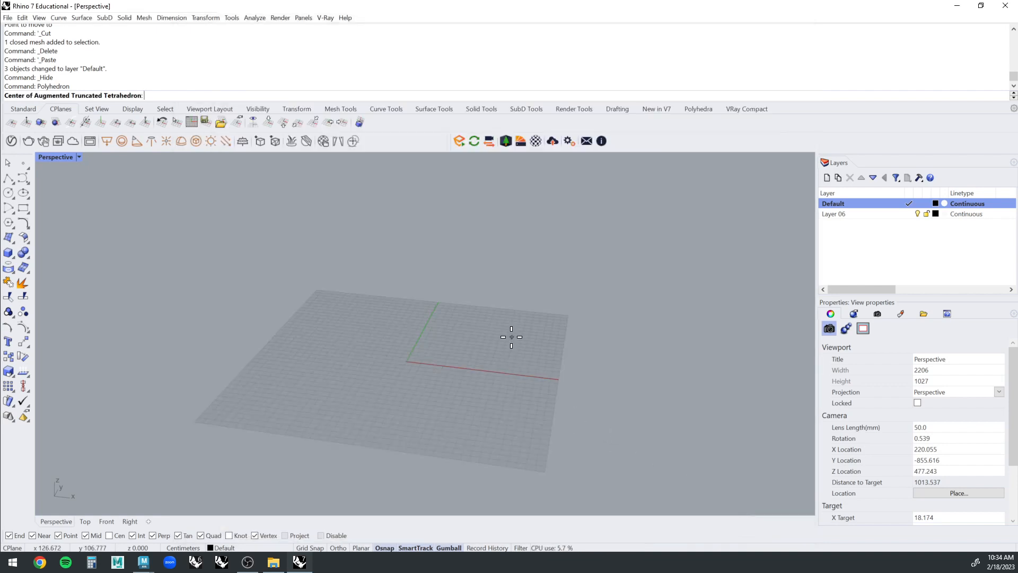
{"action": "left_click", "coordinate": [473, 373]}
{"action": "left_click", "coordinate": [446, 345]}
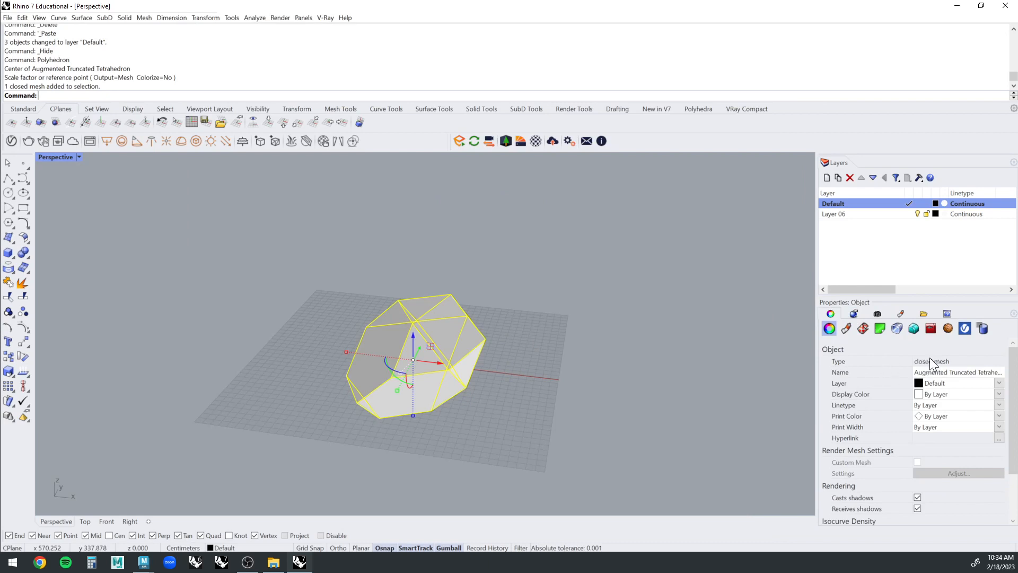
Delete the placed test polyhedron and show the hidden objects.
{"action": "left_click", "coordinate": [454, 283]}
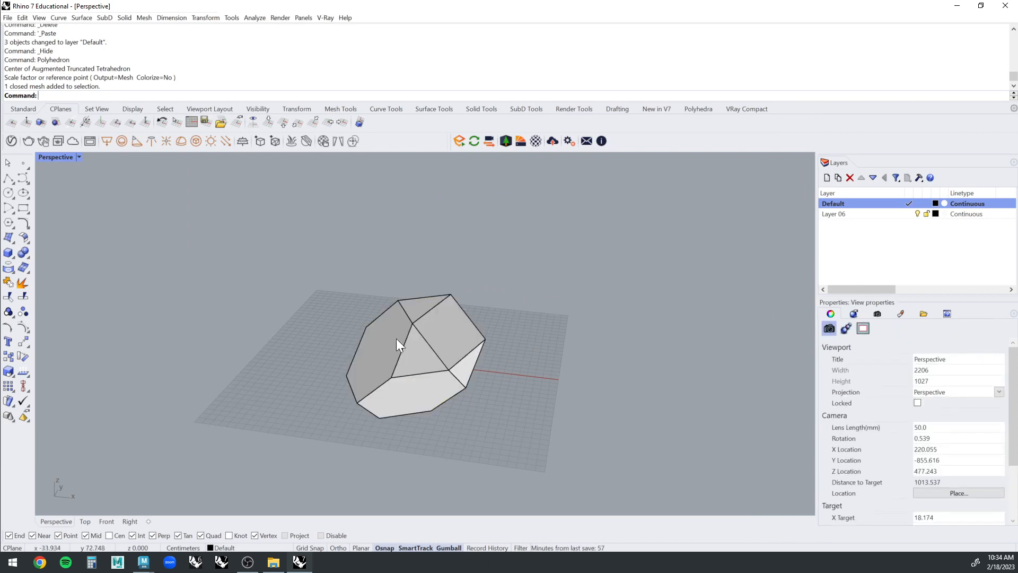
{"action": "left_click", "coordinate": [397, 338]}
{"action": "key", "text": "Delete"}
{"action": "type", "text": "Show"}
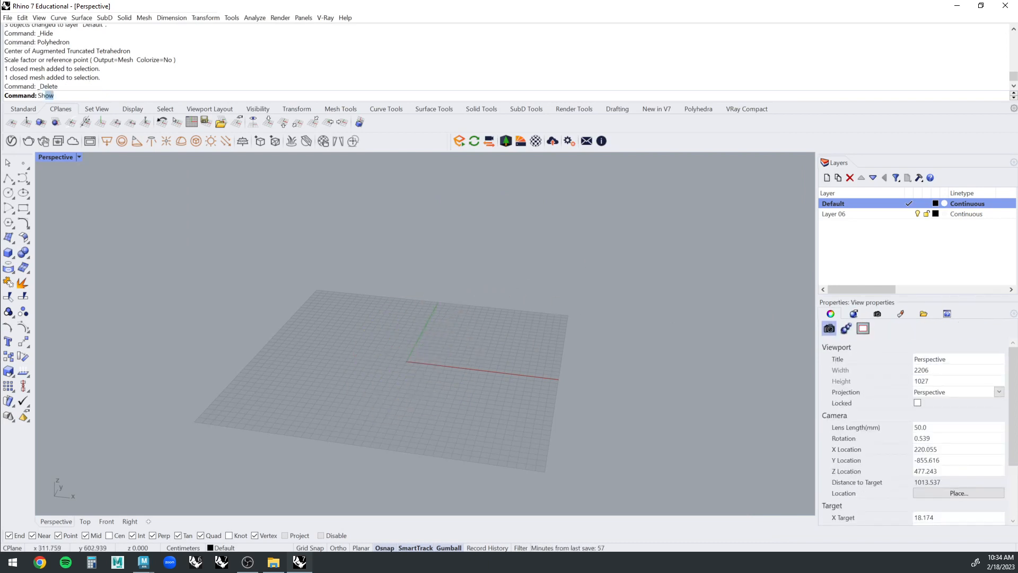
{"action": "key", "text": "Return"}
Examine the three overlapping polyhedra from several angles, selecting them individually.
{"action": "right_click_drag", "start_coordinate": [639, 237], "coordinate": [460, 332]}
{"action": "left_click", "coordinate": [460, 332]}
{"action": "left_click", "coordinate": [376, 285]}
{"action": "right_click_drag", "start_coordinate": [377, 285], "coordinate": [485, 223]}
{"action": "left_click", "coordinate": [486, 223]}
{"action": "left_click", "coordinate": [499, 351]}
{"action": "right_click_drag", "start_coordinate": [500, 351], "coordinate": [536, 292]}
{"action": "left_click", "coordinate": [537, 291]}
Combine the three overlapping polyhedra into a single mesh with MeshBooleanUnion.
{"action": "right_click_drag", "start_coordinate": [447, 276], "coordinate": [559, 276]}
{"action": "left_click_drag", "start_coordinate": [583, 245], "coordinate": [380, 343]}
{"action": "type", "text": "Boo"}
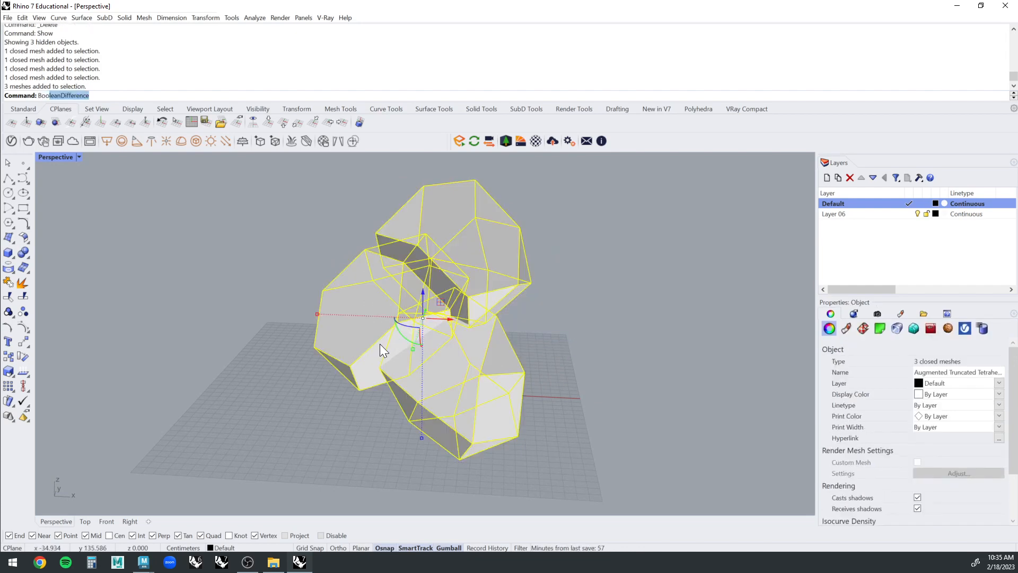
{"action": "key", "text": "BackSpace"}
{"action": "key", "text": "BackSpace"}
{"action": "key", "text": "BackSpace"}
{"action": "key", "text": "BackSpace"}
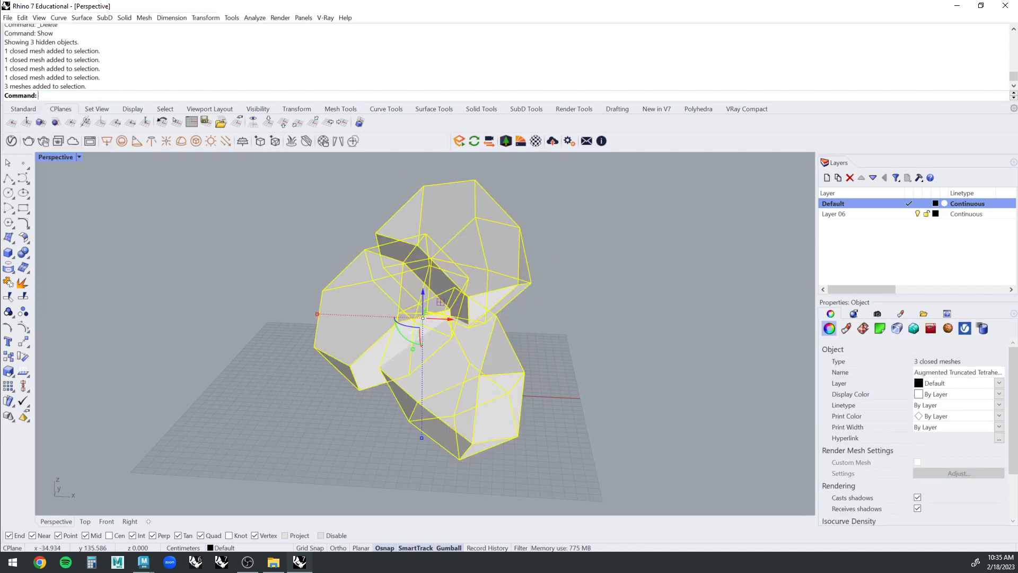
{"action": "type", "text": "MeshBooleanUnion"}
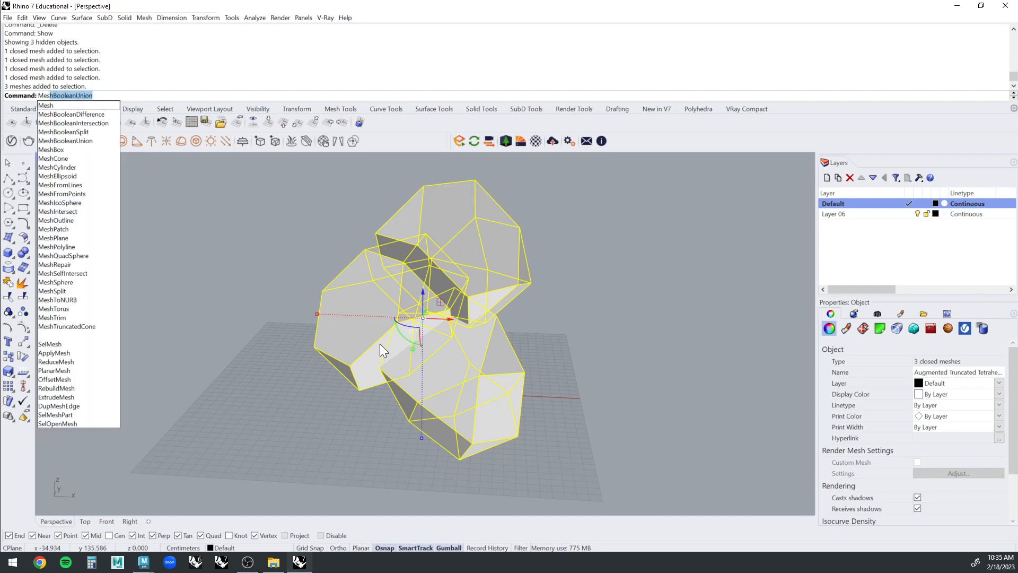
{"action": "key", "text": "Return"}
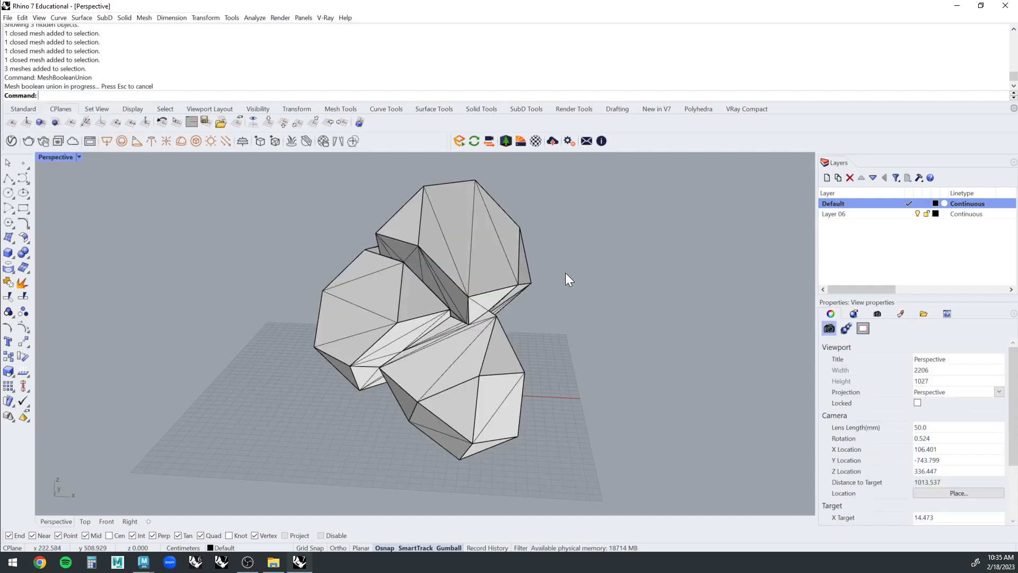
Try exploding the united mesh into separate meshes, and undo the explode.
{"action": "left_click", "coordinate": [480, 273]}
{"action": "right_click_drag", "start_coordinate": [481, 273], "coordinate": [8, 328]}
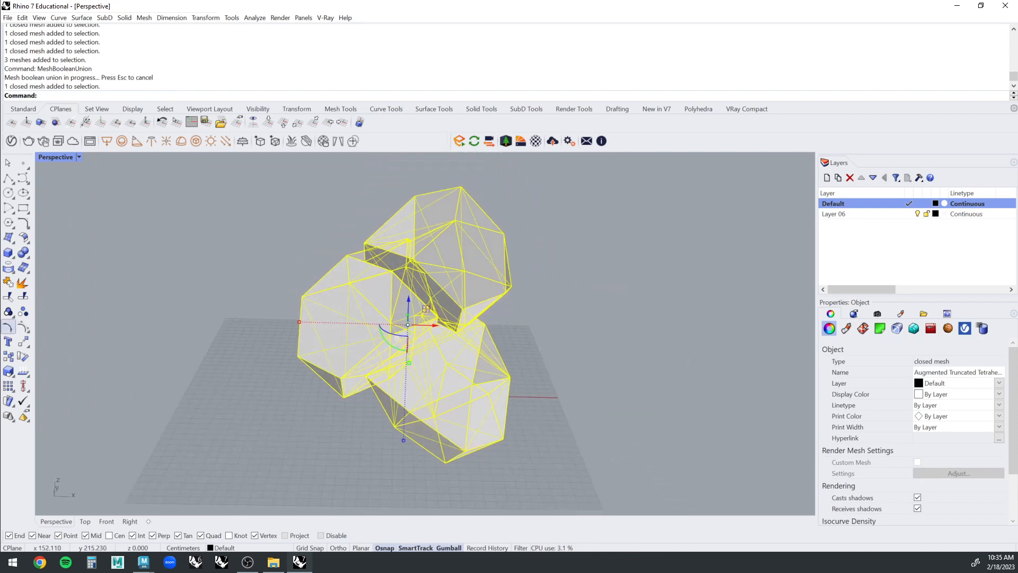
{"action": "left_click", "coordinate": [8, 282]}
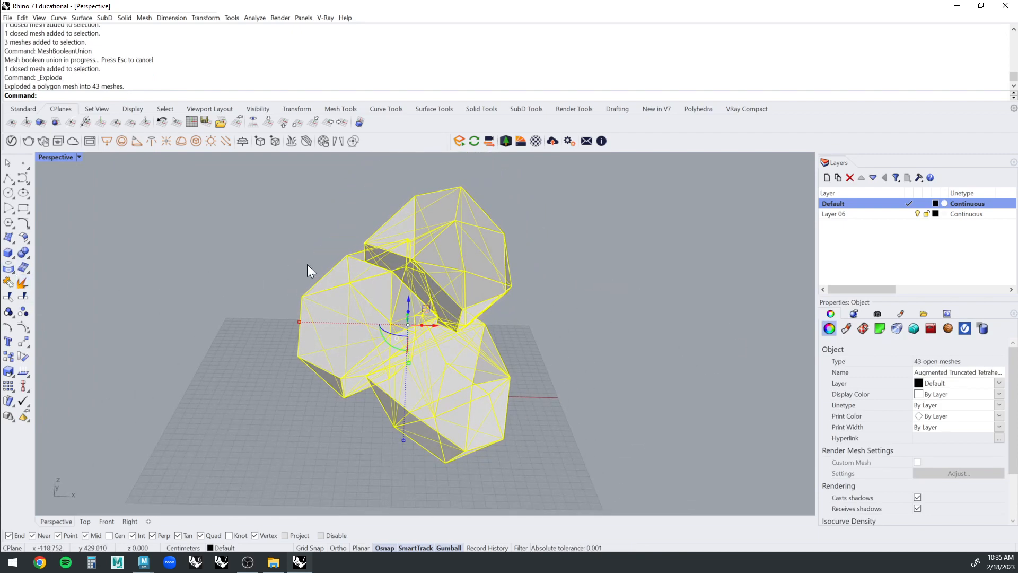
{"action": "key", "text": "ctrl+z"}
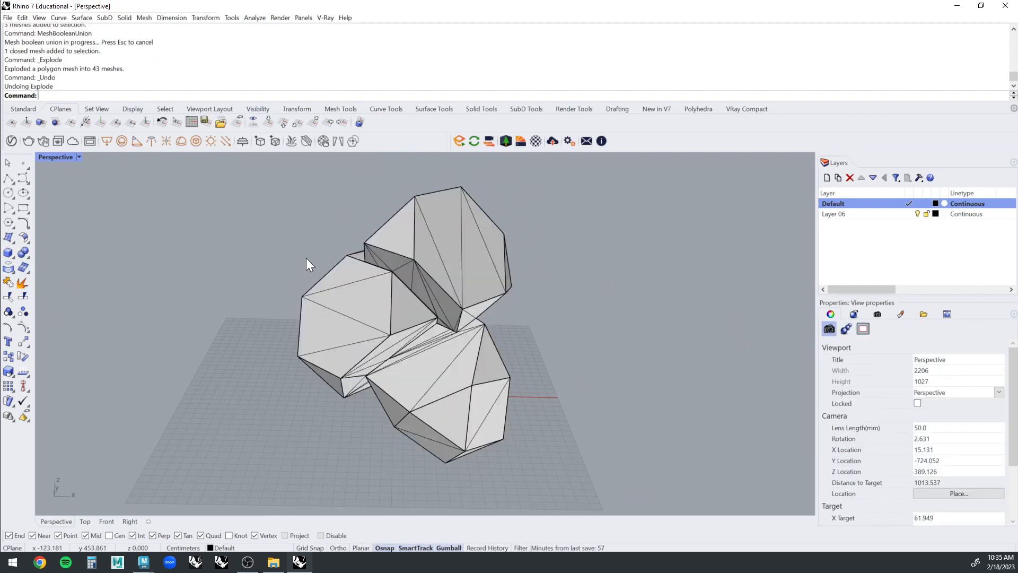
Weld all vertices of the united mesh with the WeldVertices command.
{"action": "left_click", "coordinate": [413, 274]}
{"action": "right_click_drag", "start_coordinate": [413, 273], "coordinate": [605, 235]}
{"action": "left_click", "coordinate": [594, 237]}
{"action": "scroll", "coordinate": [605, 236], "scroll_direction": "down", "scroll_amount": 1}
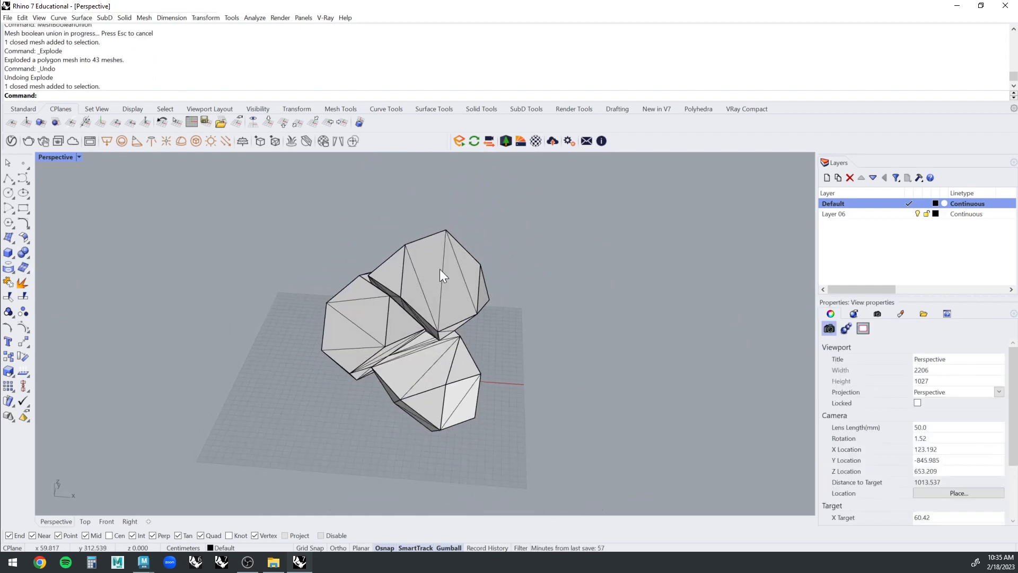
{"action": "left_click", "coordinate": [434, 288]}
{"action": "left_click", "coordinate": [572, 241]}
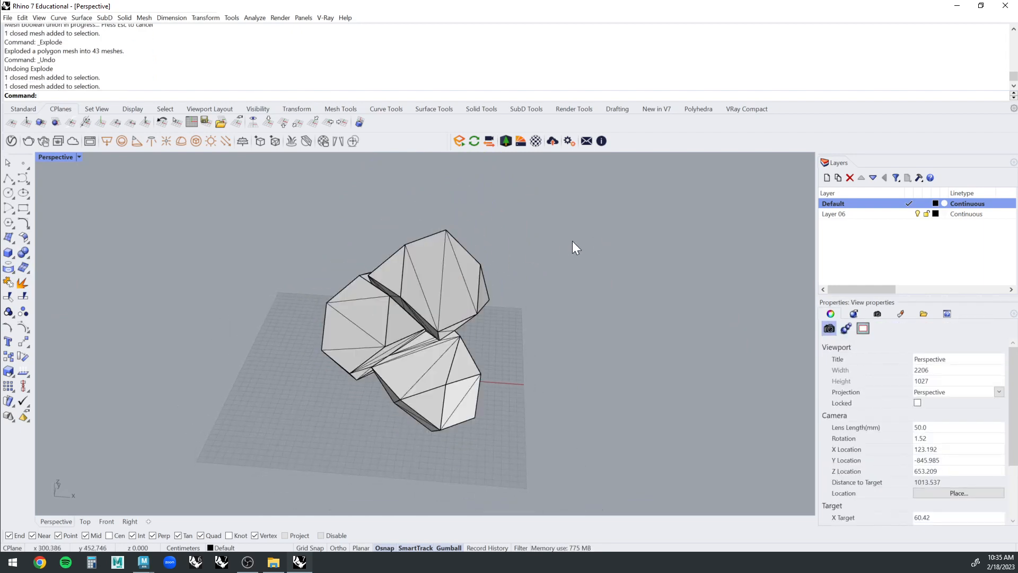
{"action": "type", "text": "Weld"}
{"action": "key", "text": "Down"}
{"action": "key", "text": "Down"}
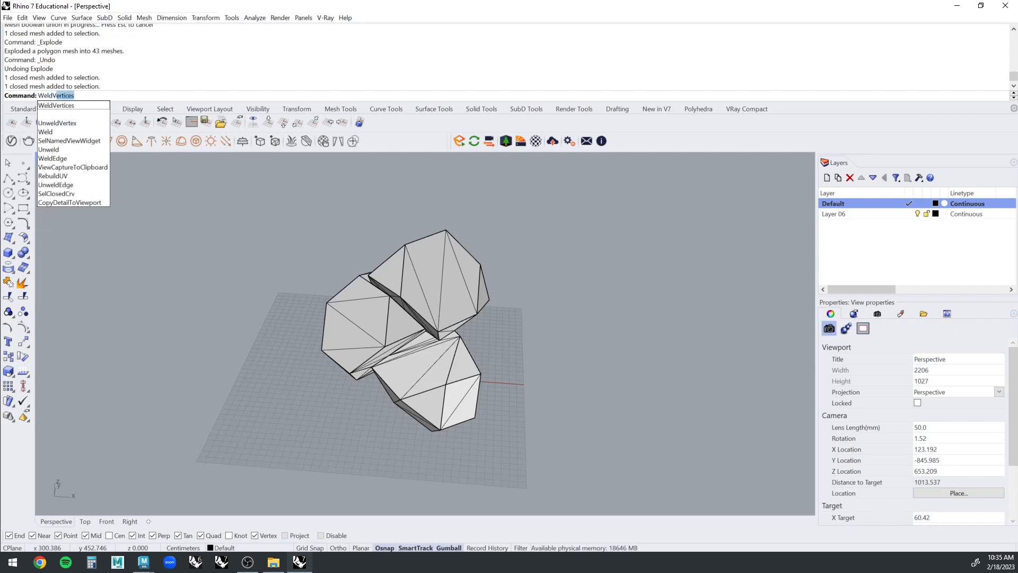
{"action": "key", "text": "Return"}
{"action": "left_click_drag", "start_coordinate": [243, 201], "coordinate": [611, 517]}
{"action": "key", "text": "Return"}
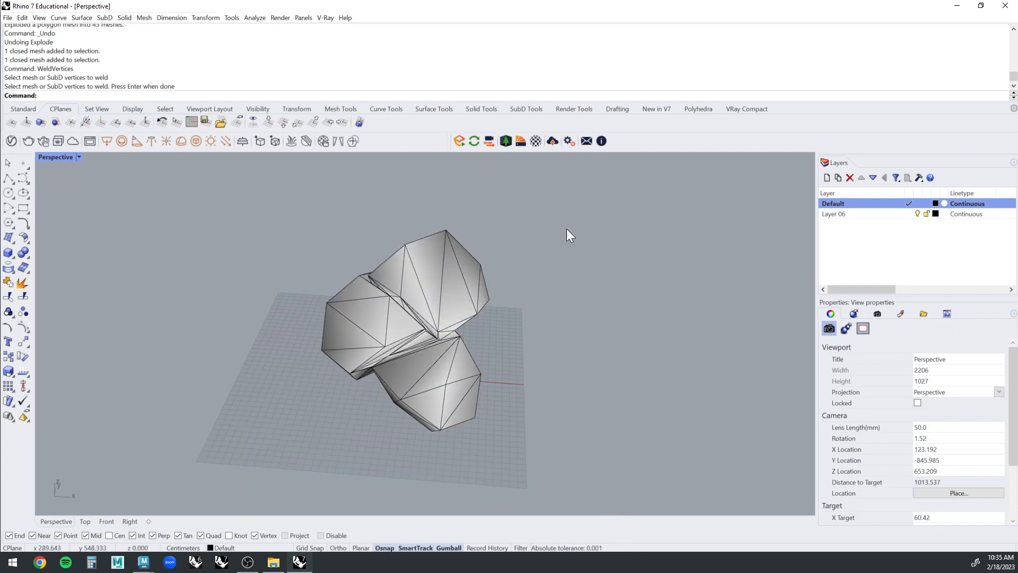
Quad-remesh the welded mesh with a target quad count of 2000, adaptive size 50% and Detect Hard Edges on.
{"action": "right_click_drag", "start_coordinate": [571, 313], "coordinate": [584, 276]}
{"action": "scroll", "coordinate": [562, 276], "scroll_direction": "up", "scroll_amount": 4}
{"action": "left_click", "coordinate": [482, 263]}
{"action": "right_click_drag", "start_coordinate": [482, 263], "coordinate": [505, 243]}
{"action": "left_click", "coordinate": [552, 242]}
{"action": "scroll", "coordinate": [504, 243], "scroll_direction": "down", "scroll_amount": 2}
{"action": "left_click", "coordinate": [415, 251]}
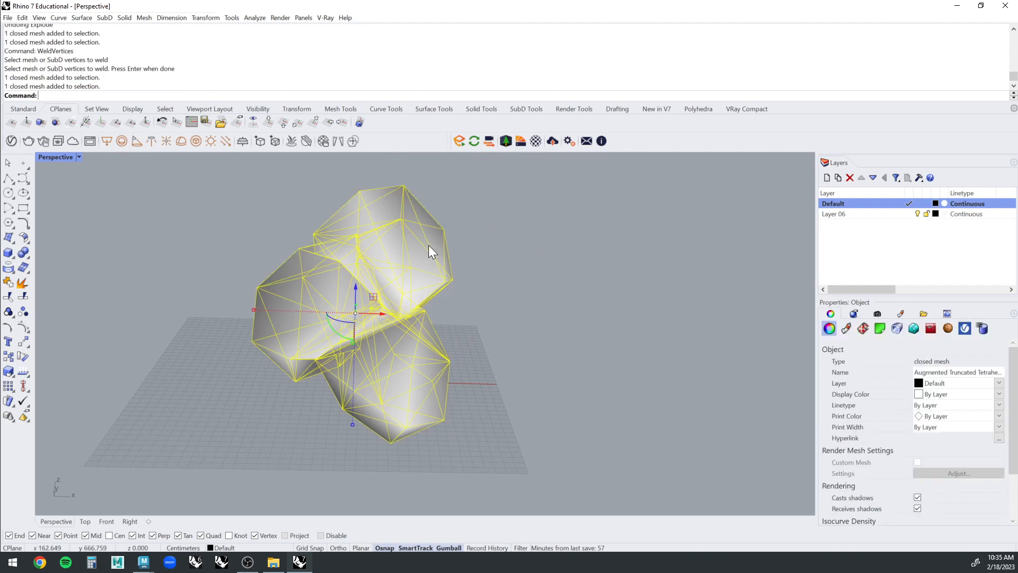
{"action": "type", "text": "Ret"}
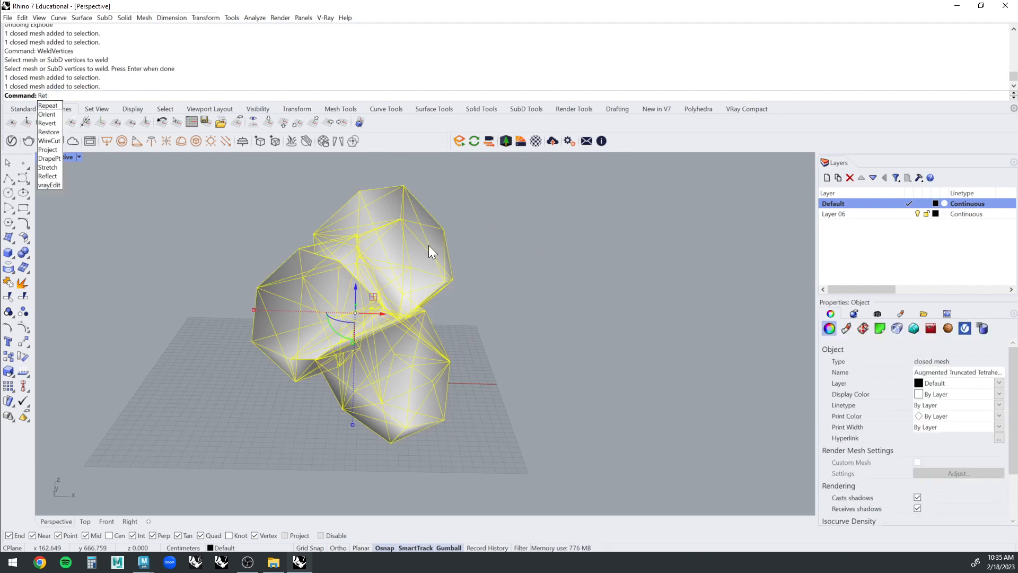
{"action": "key", "text": "BackSpace"}
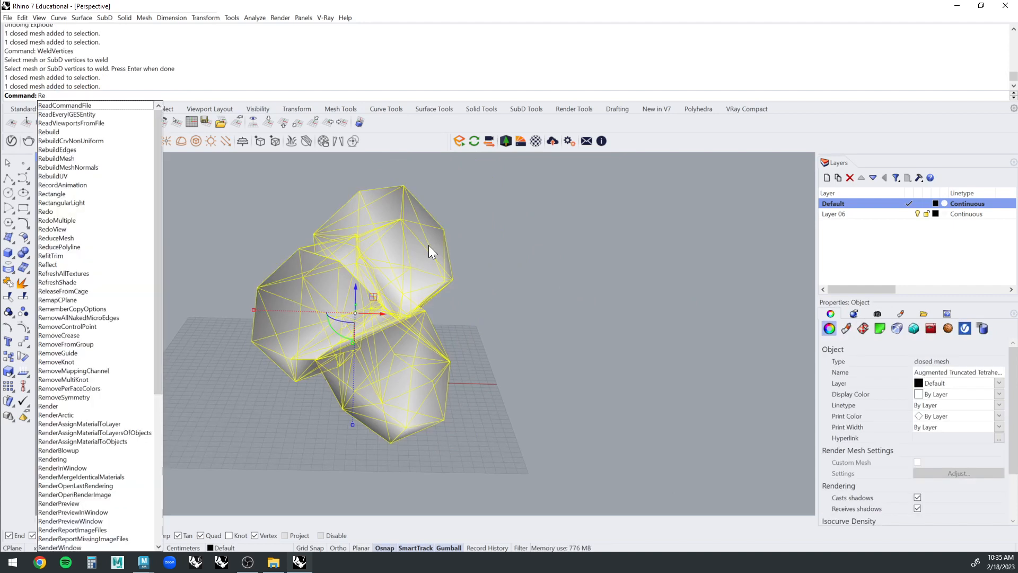
{"action": "type", "text": "mesh"}
{"action": "key", "text": "Return"}
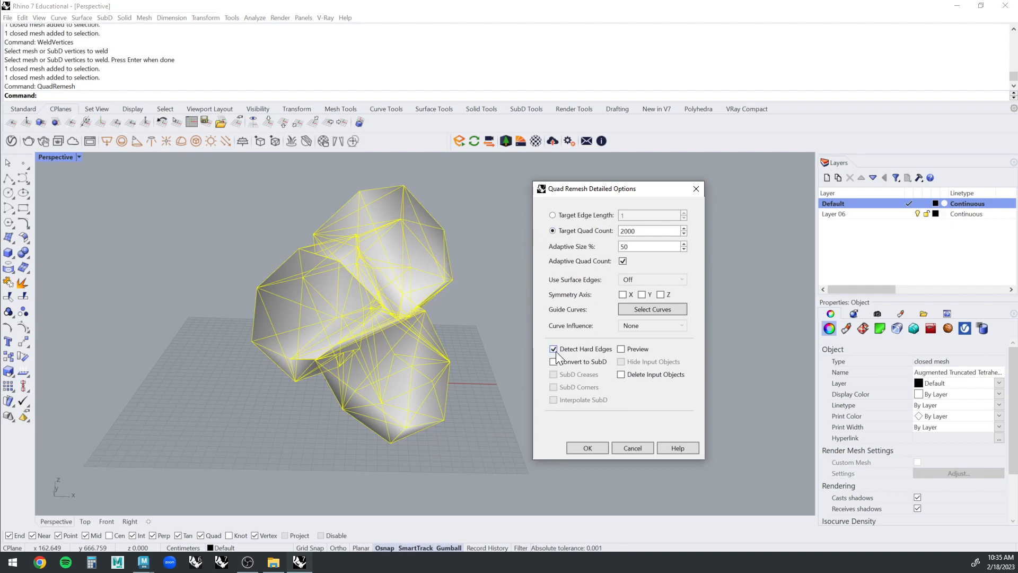
{"action": "left_click", "coordinate": [600, 450]}
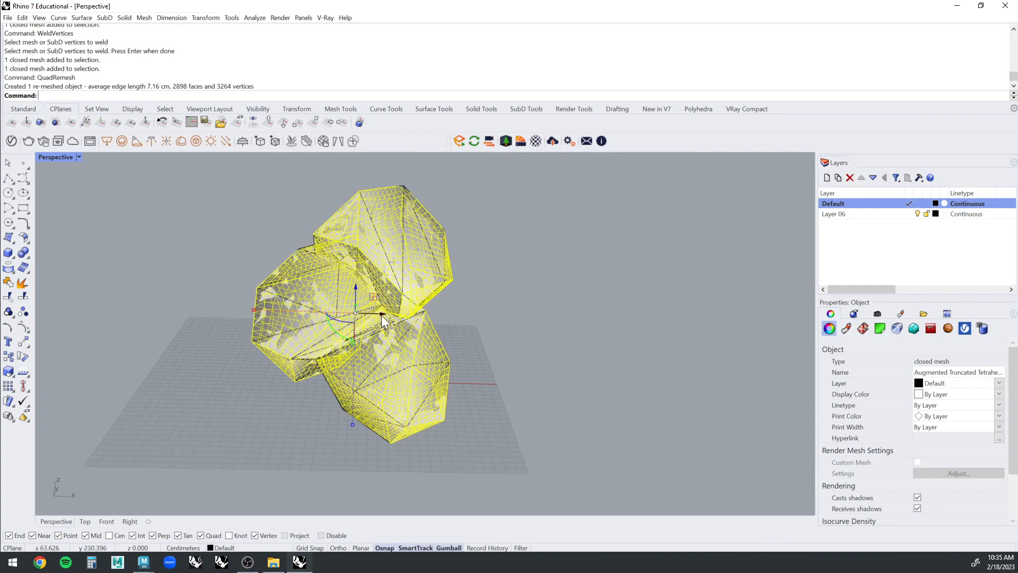
Move the remeshed object along the X axis beside the original welded mesh.
{"action": "left_click_drag", "start_coordinate": [384, 313], "coordinate": [705, 294]}
{"action": "left_click", "coordinate": [732, 294]}
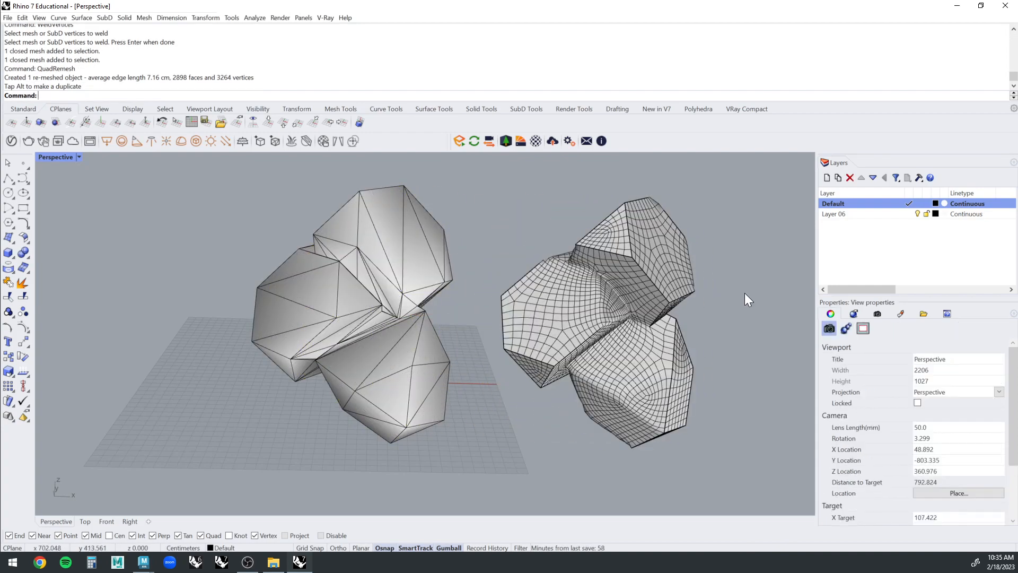
Review the QuadRemesh options for the remeshed object without applying them, and examine its quad layout along the hard edges.
{"action": "right_click_drag", "start_coordinate": [693, 286], "coordinate": [577, 302]}
{"action": "scroll", "coordinate": [600, 234], "scroll_direction": "up", "scroll_amount": 2}
{"action": "left_click", "coordinate": [568, 289]}
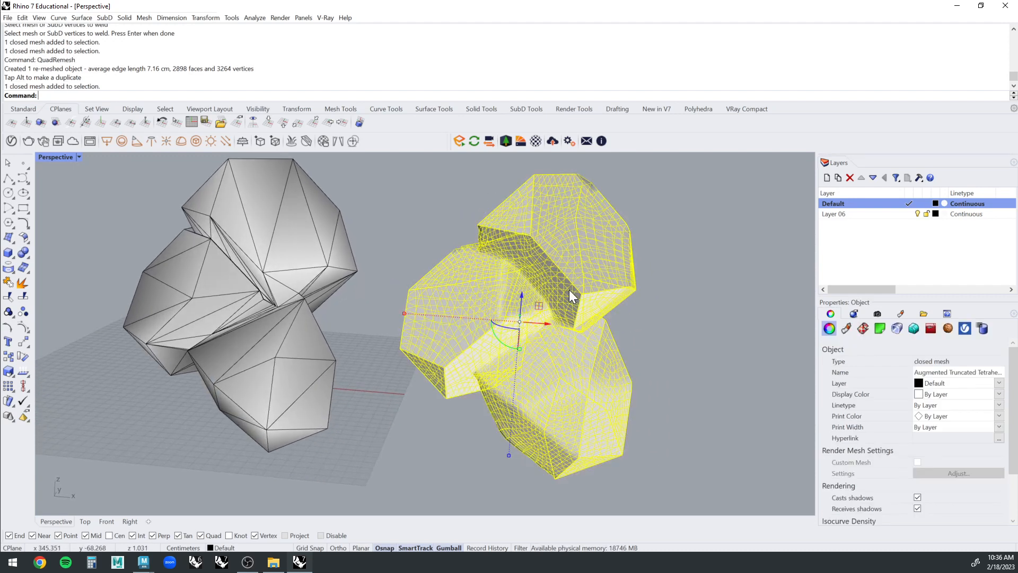
{"action": "type", "text": "QuadRemesh"}
{"action": "key", "text": "Return"}
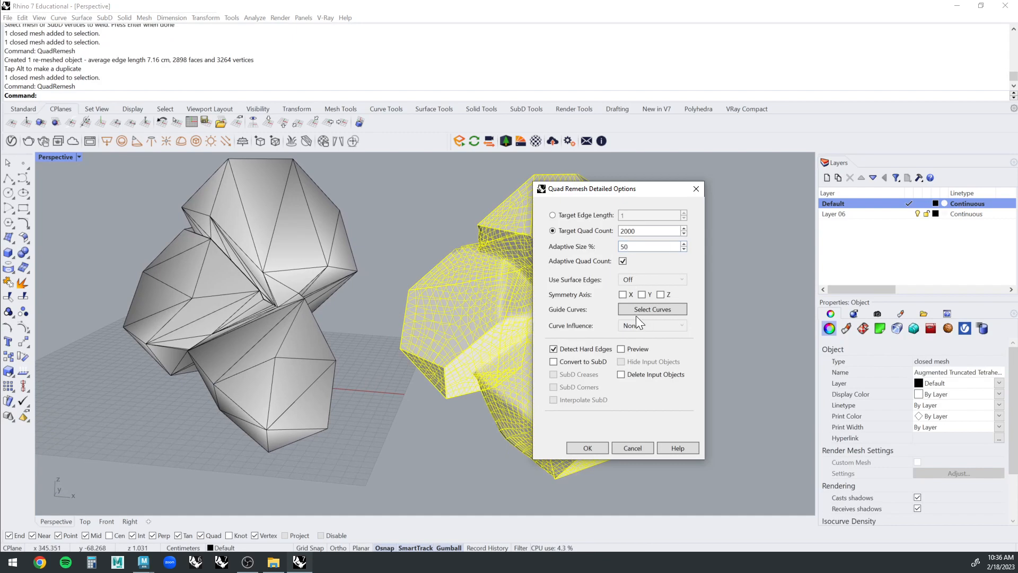
{"action": "left_click_drag", "start_coordinate": [620, 191], "coordinate": [701, 190]}
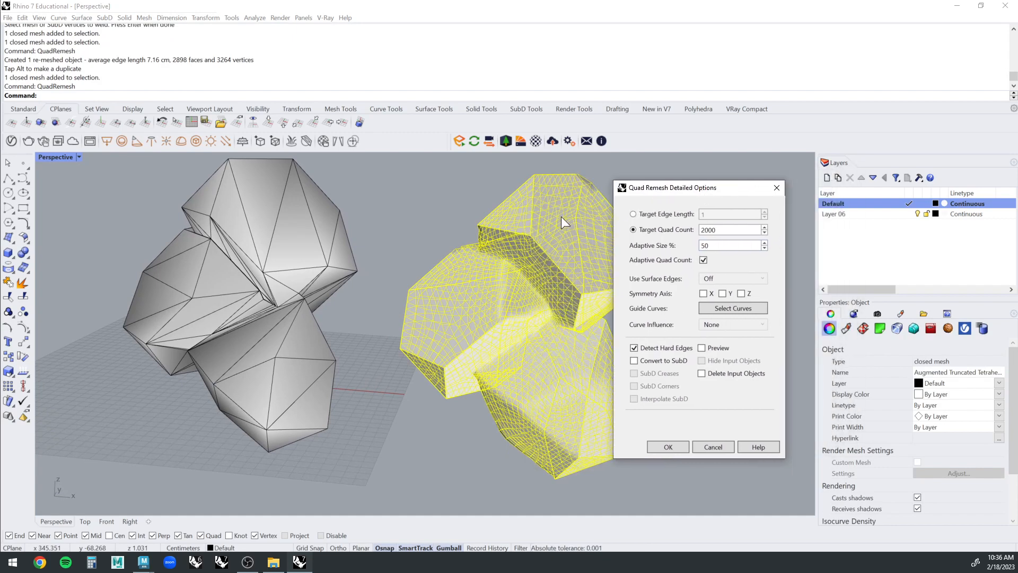
{"action": "right_click_drag", "start_coordinate": [522, 243], "coordinate": [729, 365]}
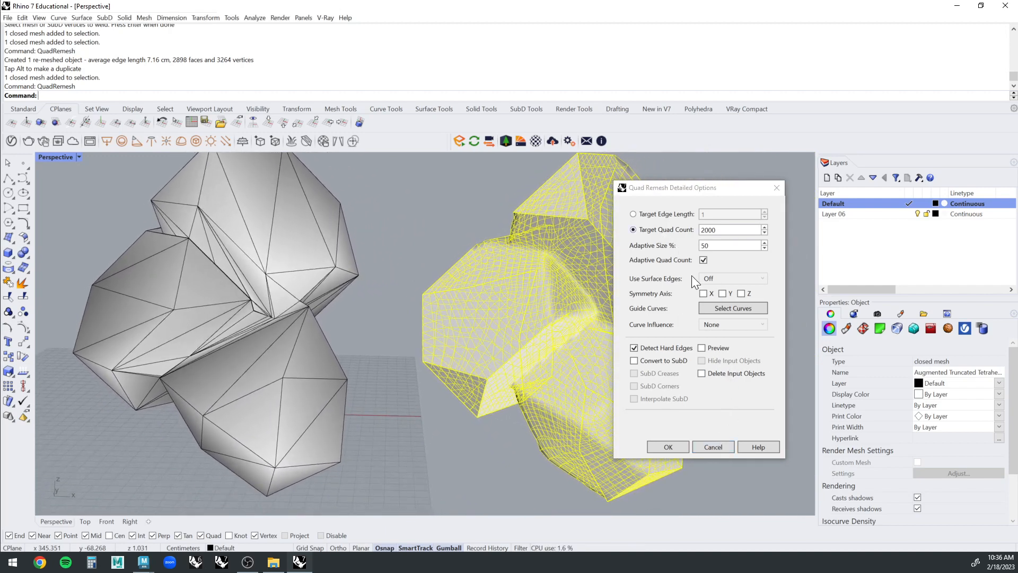
{"action": "left_click", "coordinate": [714, 447]}
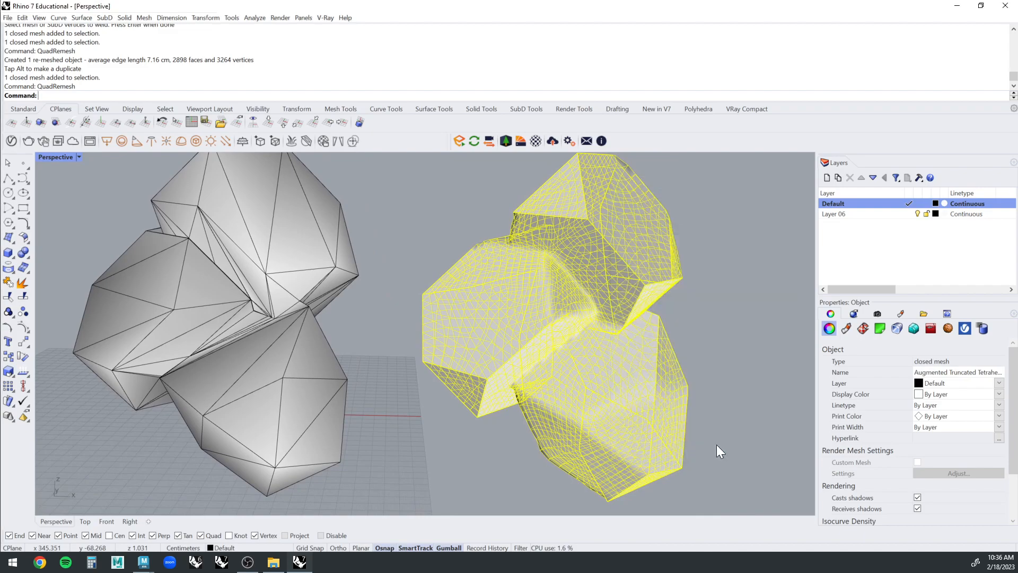
{"action": "left_click", "coordinate": [744, 320]}
{"action": "right_click_drag", "start_coordinate": [743, 320], "coordinate": [504, 328]}
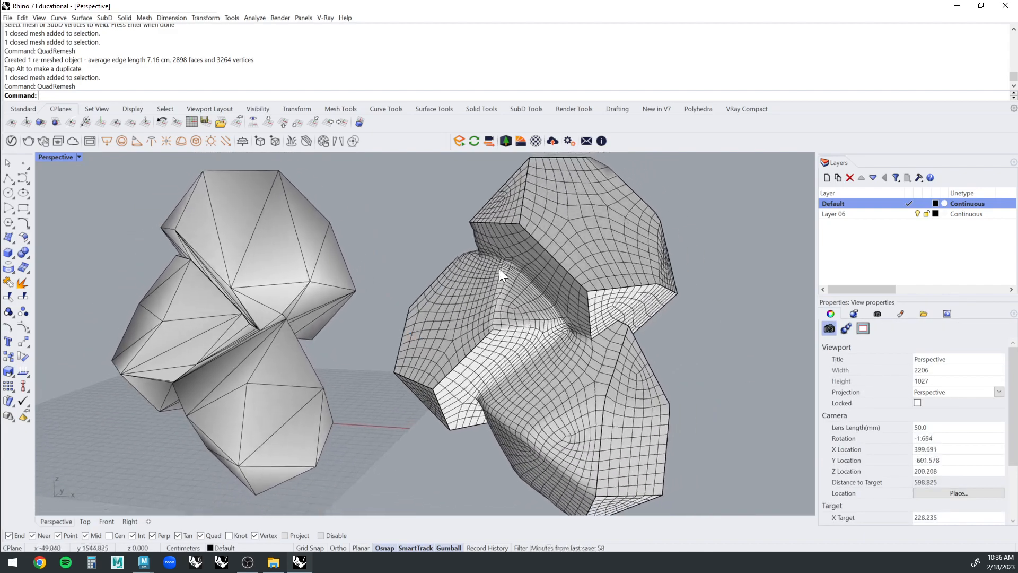
{"action": "right_click_drag", "start_coordinate": [498, 268], "coordinate": [475, 278]}
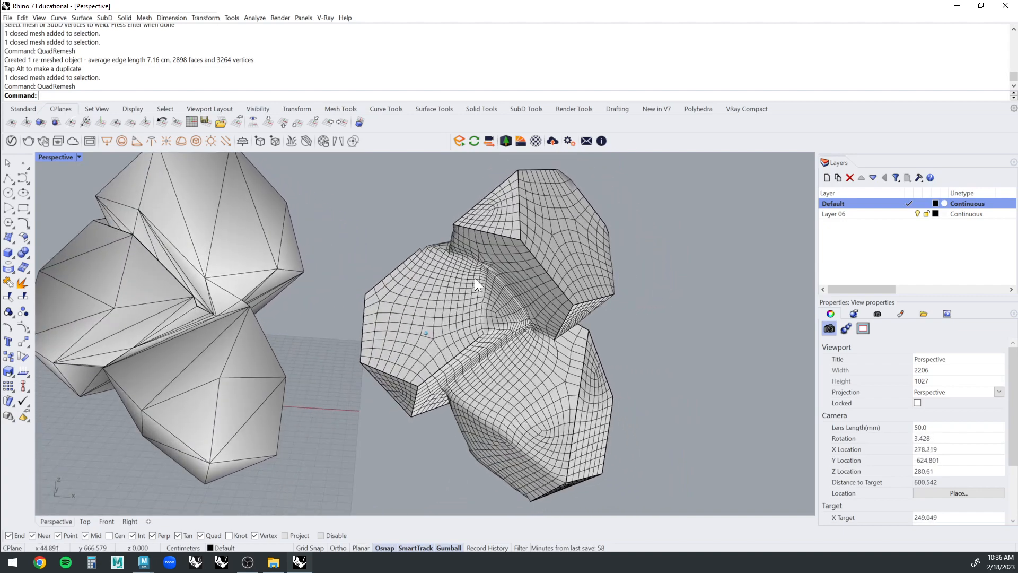
Delete the quad-remeshed object beside the original welded mesh.
{"action": "right_click_drag", "start_coordinate": [507, 346], "coordinate": [613, 271]}
{"action": "left_click", "coordinate": [540, 253]}
{"action": "left_click", "coordinate": [649, 230]}
{"action": "scroll", "coordinate": [613, 270], "scroll_direction": "down", "scroll_amount": 1}
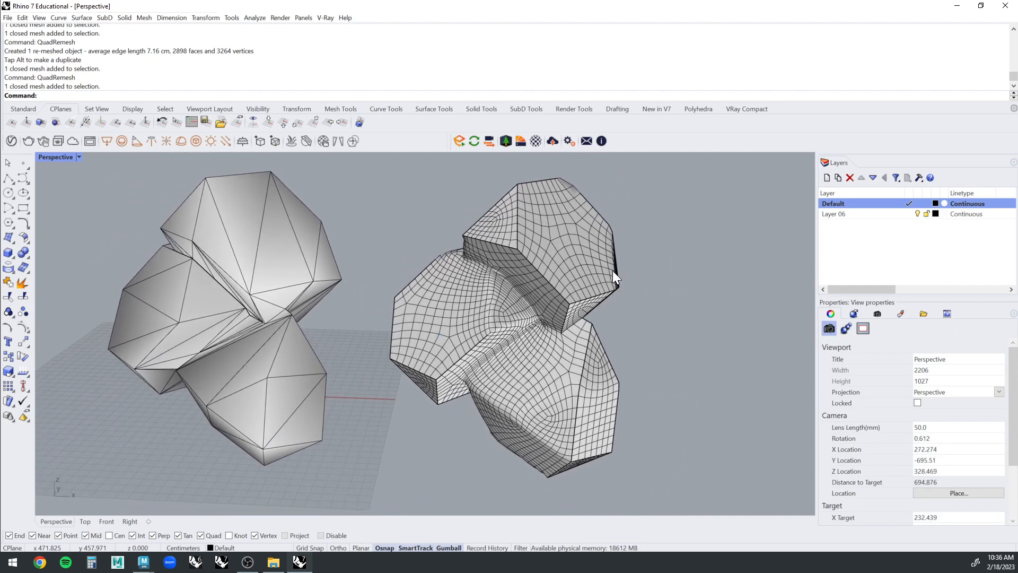
{"action": "left_click", "coordinate": [566, 246]}
{"action": "key", "text": "Delete"}
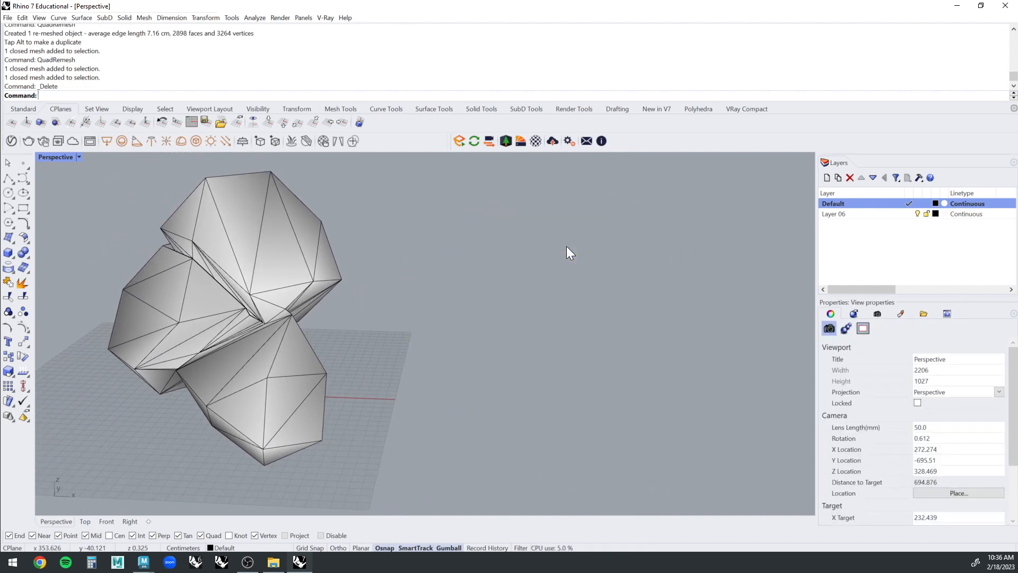
Start exporting the welded mesh to the Desktop as an OBJ file named Test.obj.
{"action": "left_click", "coordinate": [294, 275]}
{"action": "right_click_drag", "start_coordinate": [293, 275], "coordinate": [602, 234]}
{"action": "left_click", "coordinate": [603, 234]}
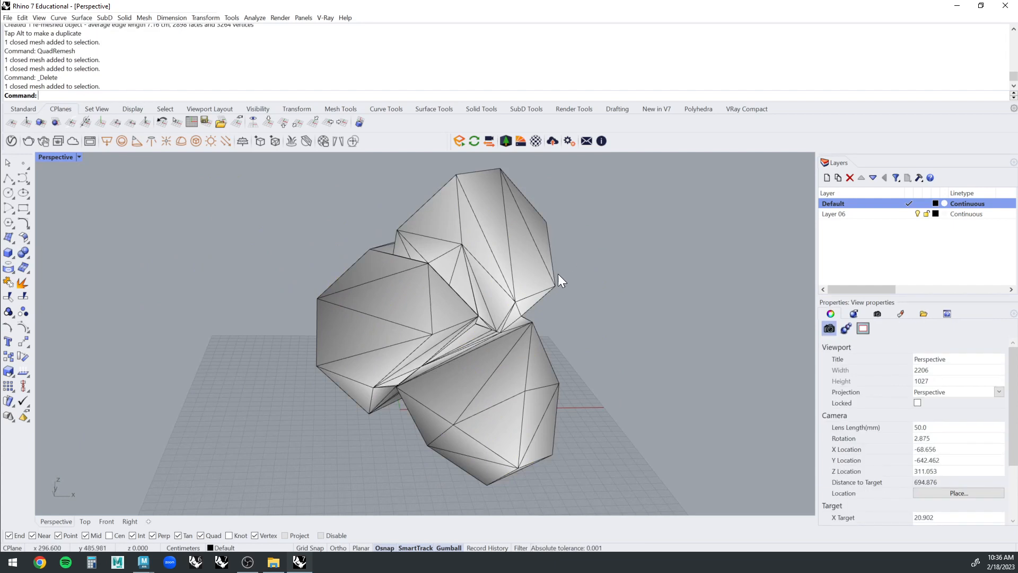
{"action": "left_click", "coordinate": [454, 245]}
{"action": "type", "text": "Ex"}
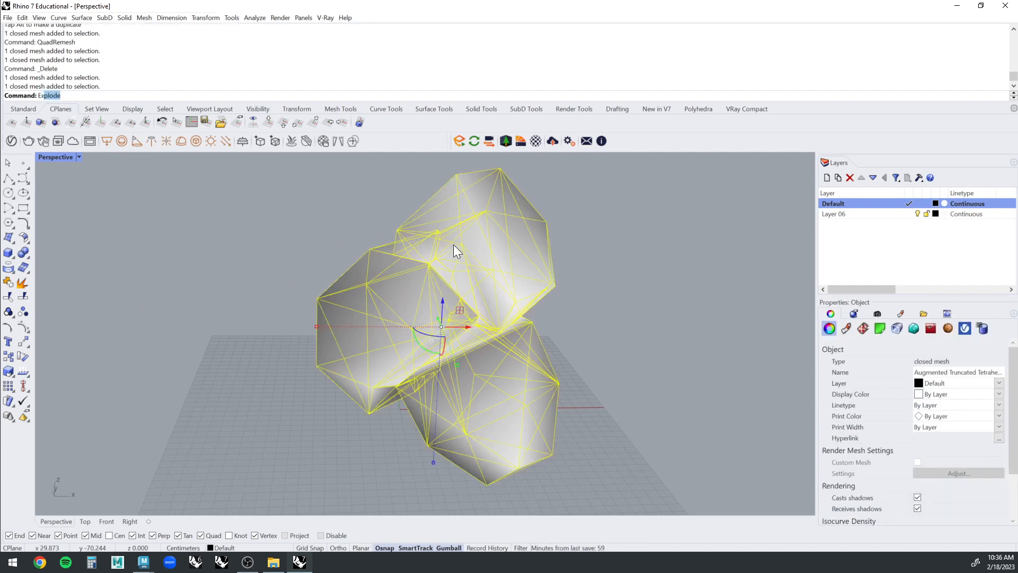
{"action": "type", "text": "port"}
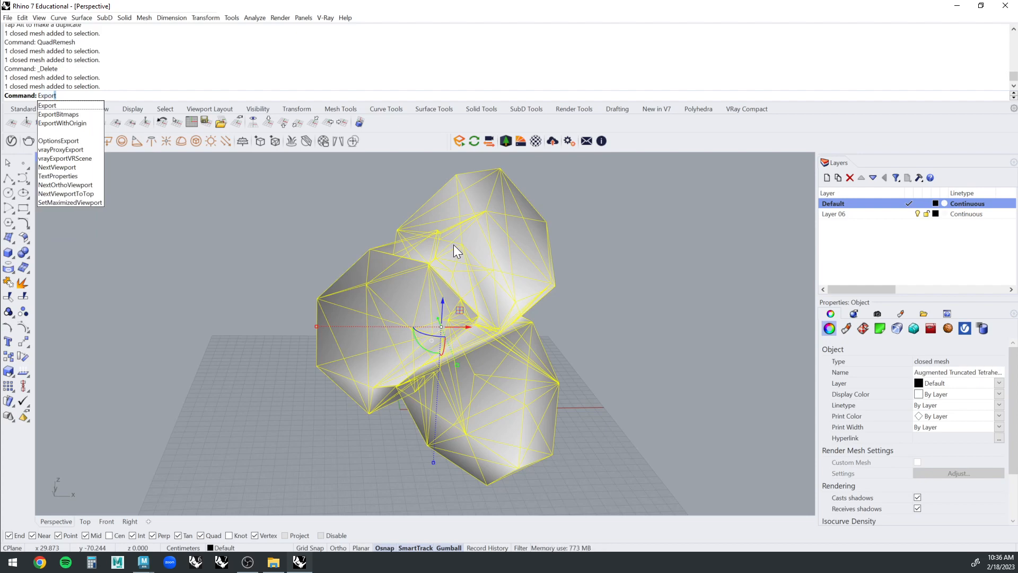
{"action": "key", "text": "Return"}
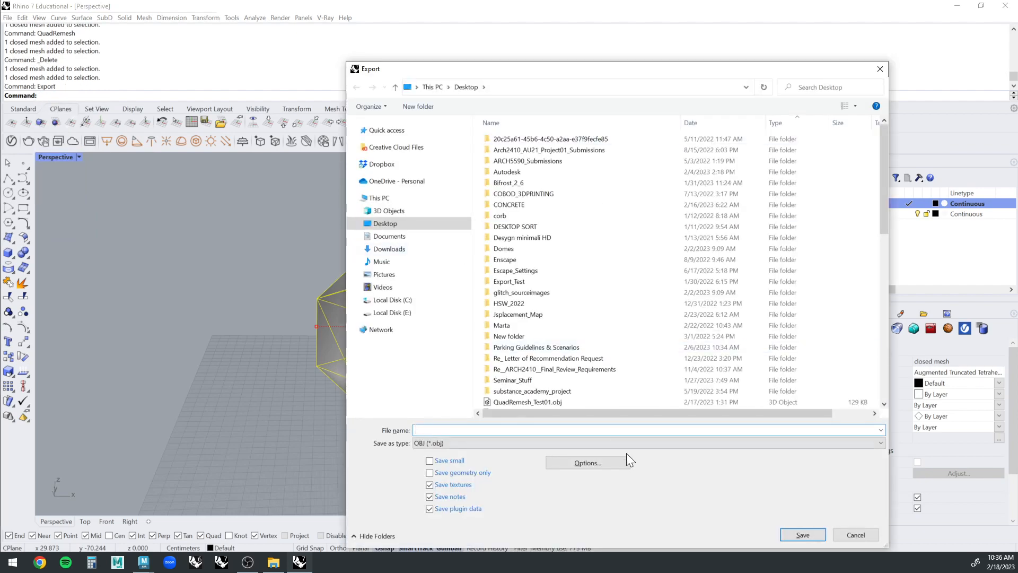
{"action": "type", "text": "Test"}
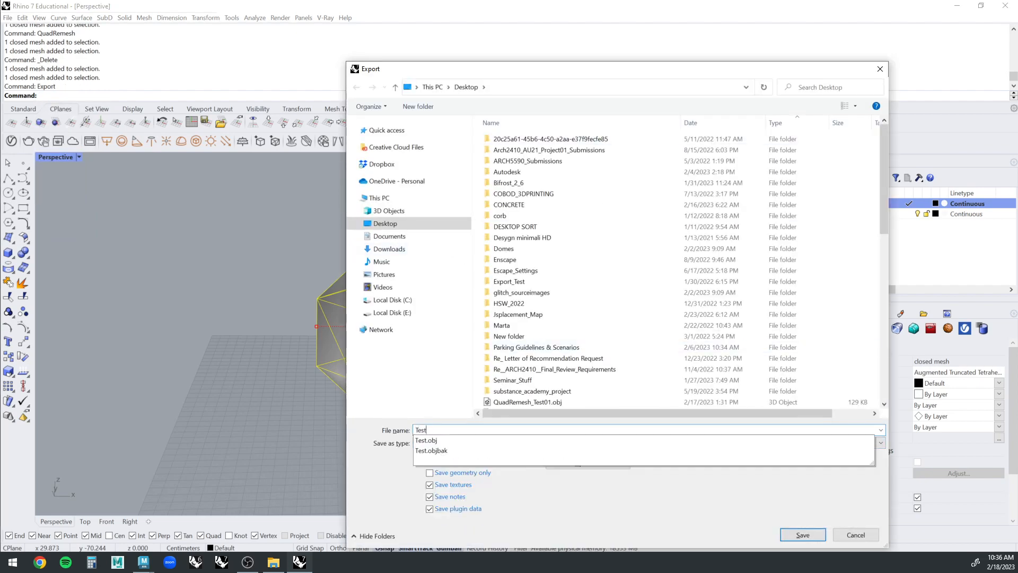
{"action": "left_click", "coordinate": [498, 439]}
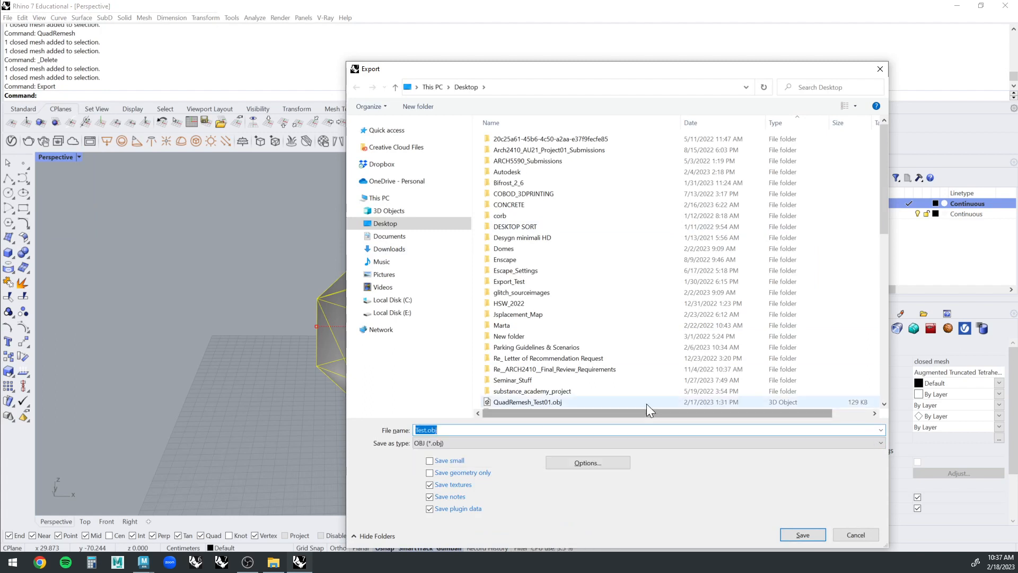
{"action": "left_click", "coordinate": [803, 535]}
{"action": "left_click", "coordinate": [605, 335]}
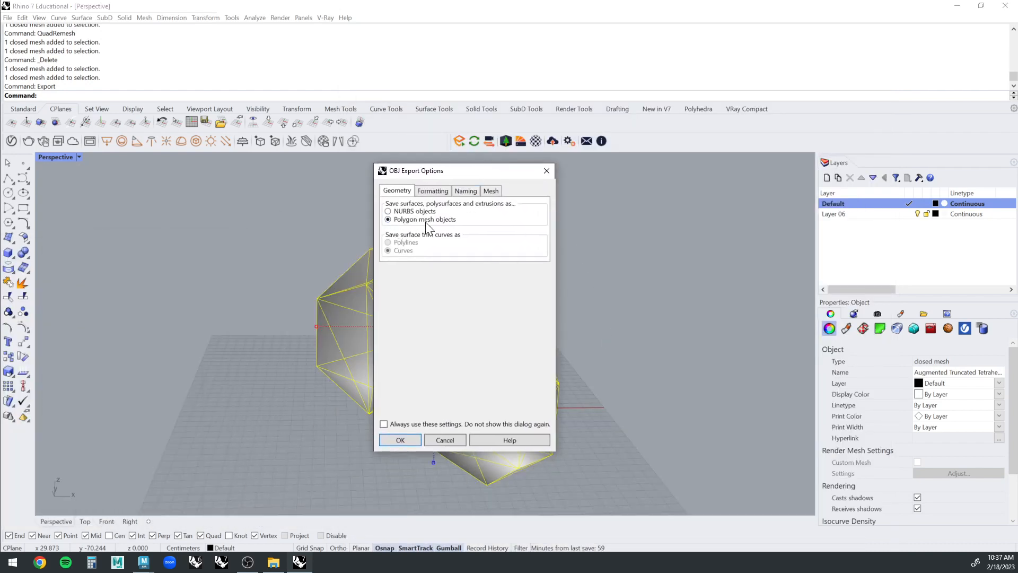
Review the OBJ export settings for formatting, naming and mesh, and cancel the export.
{"action": "left_click", "coordinate": [434, 190]}
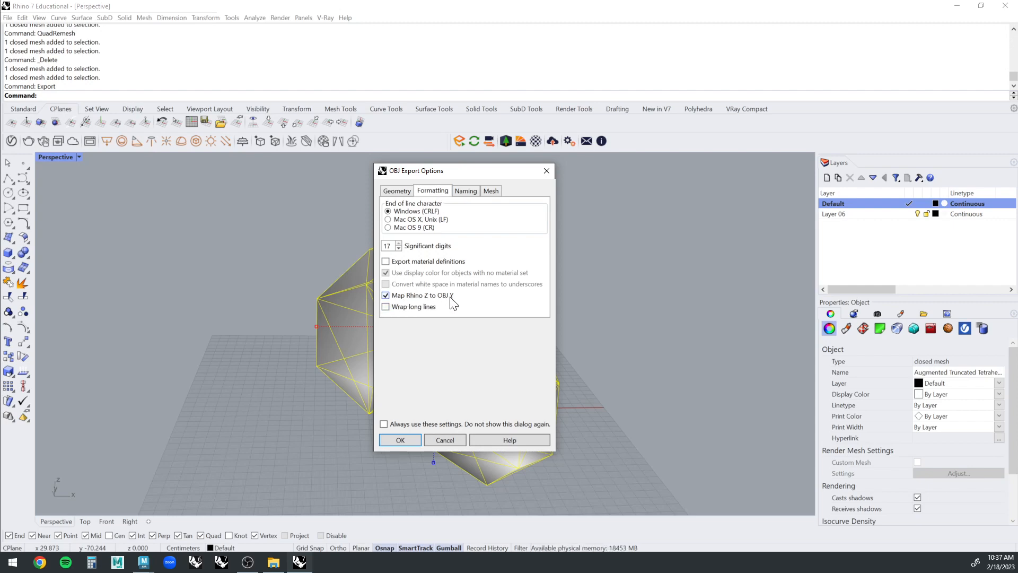
{"action": "left_click", "coordinate": [477, 192]}
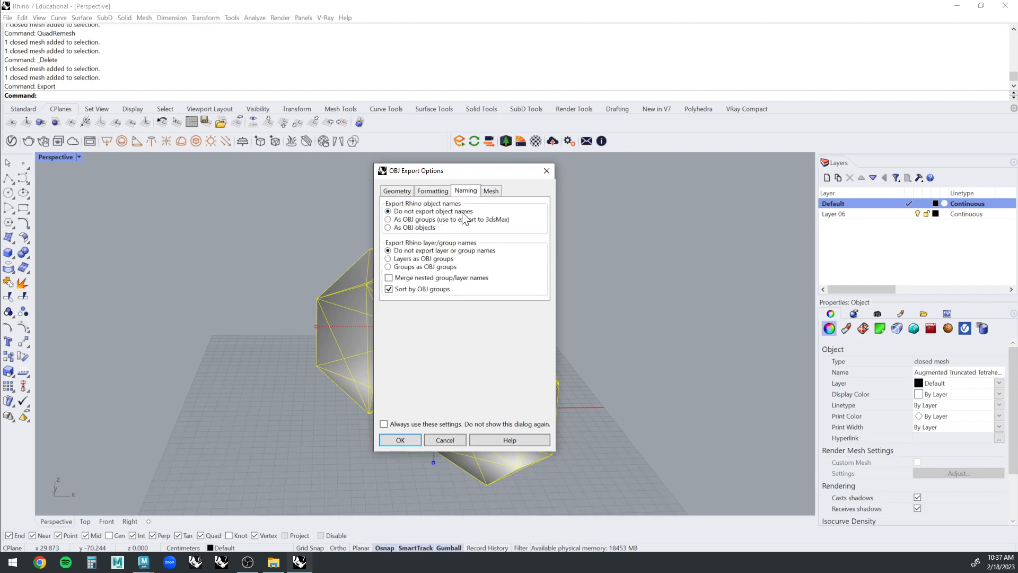
{"action": "left_click", "coordinate": [493, 192]}
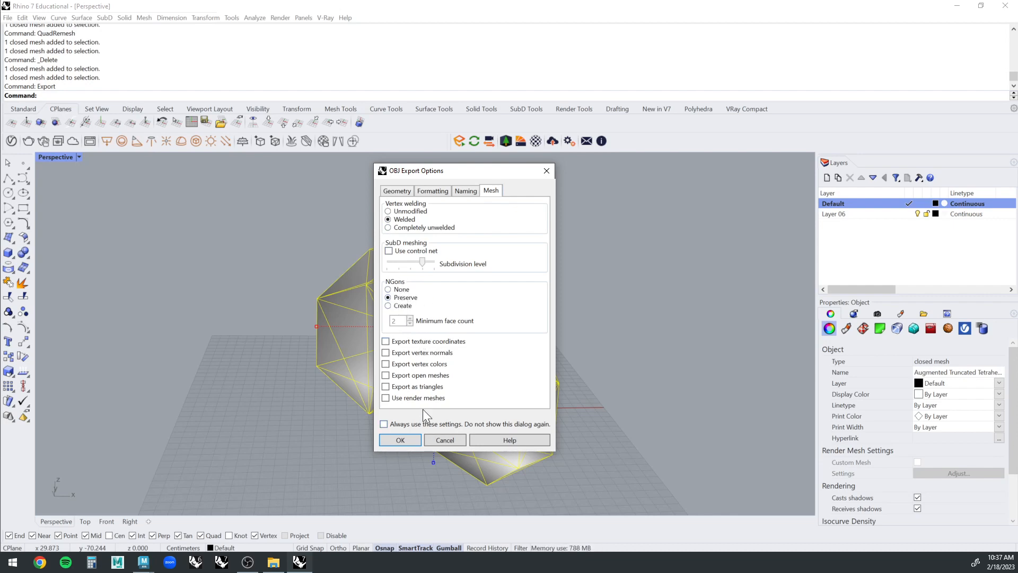
{"action": "left_click", "coordinate": [434, 444]}
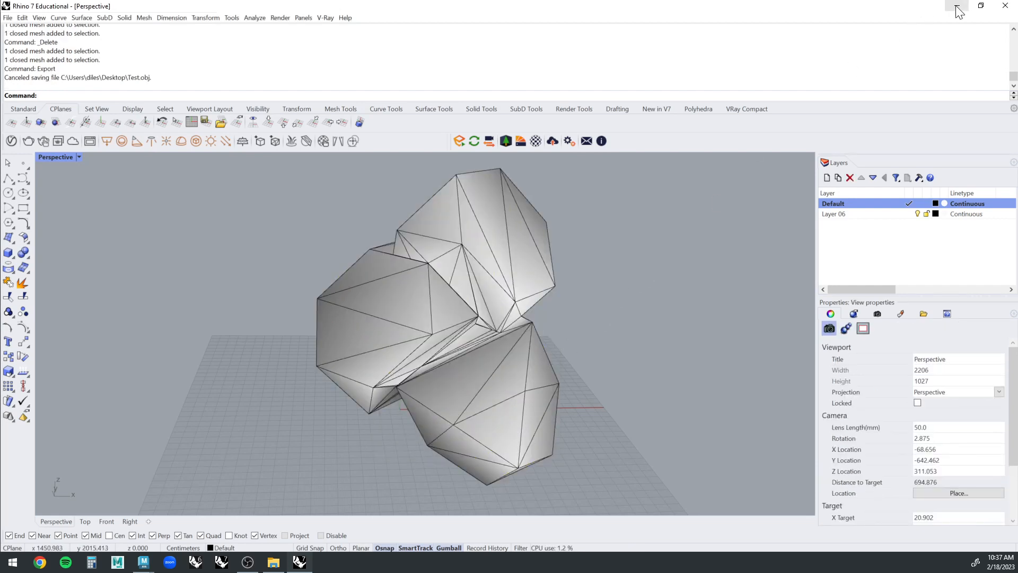
Switch to Maya and import Test.obj from the desktop into the empty scene.
{"action": "left_click", "coordinate": [958, 9]}
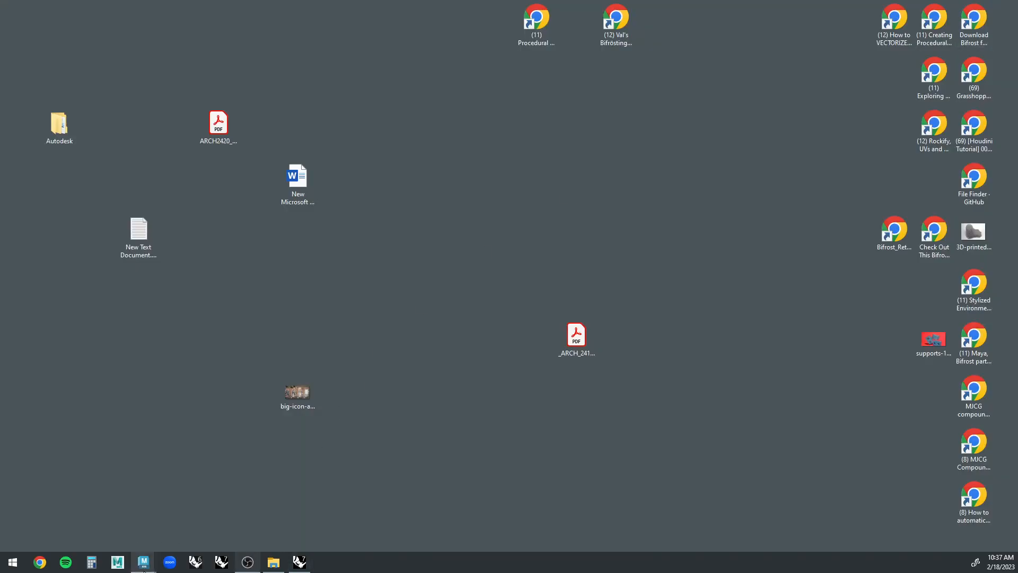
{"action": "mouse_move", "coordinate": [146, 566]}
{"action": "left_click", "coordinate": [112, 506]}
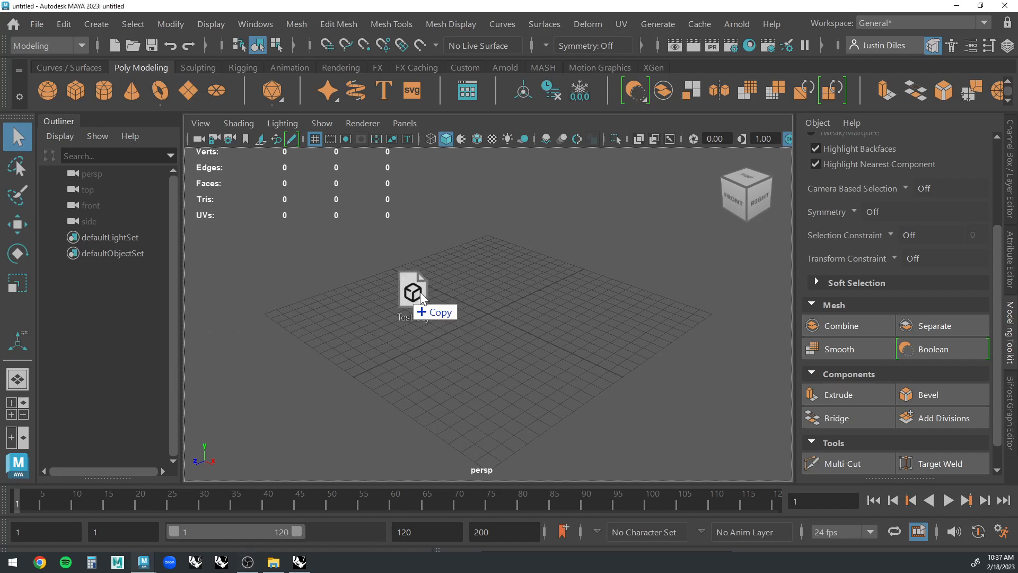
{"action": "left_click_drag", "start_coordinate": [409, 295], "coordinate": [466, 279]}
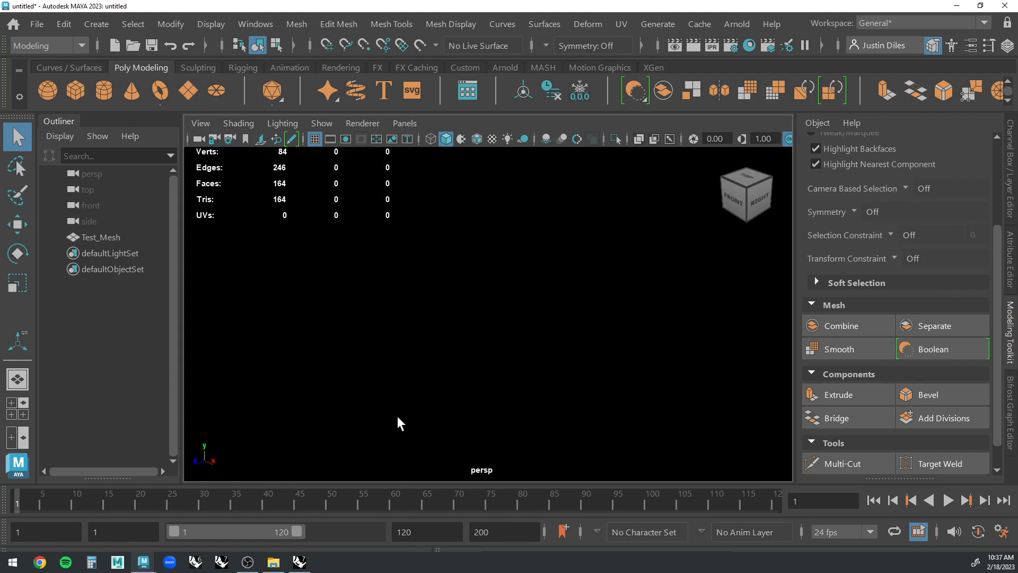
{"action": "scroll", "coordinate": [514, 372], "scroll_direction": "down", "scroll_amount": 10}
{"action": "scroll", "coordinate": [517, 359], "scroll_direction": "up", "scroll_amount": 3}
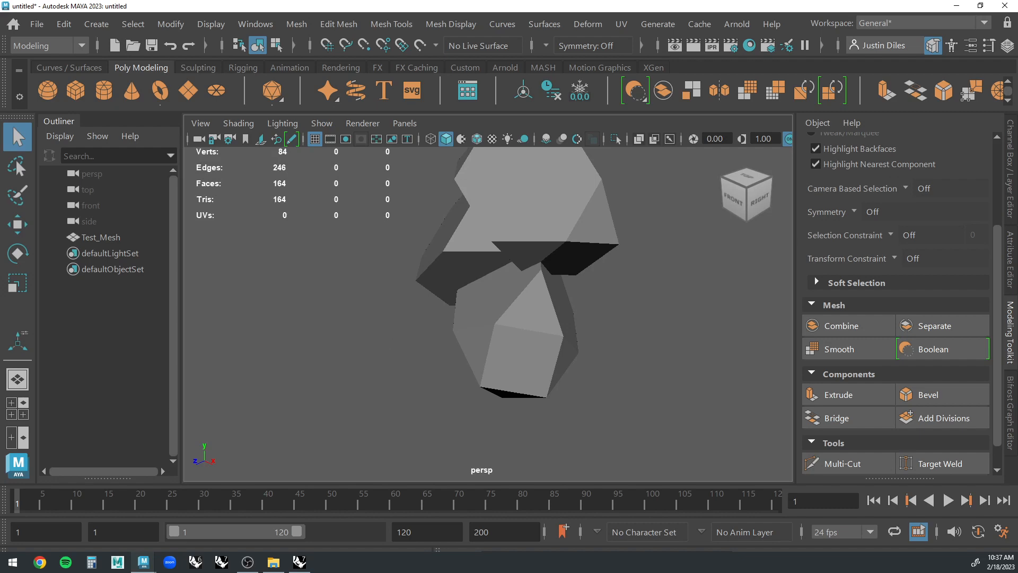
Turn on wireframe-on-shaded display so the imported mesh's edges stay visible when it is deselected.
{"action": "left_click", "coordinate": [466, 304]}
{"action": "left_click_drag", "start_coordinate": [467, 304], "coordinate": [535, 216], "text": "alt"}
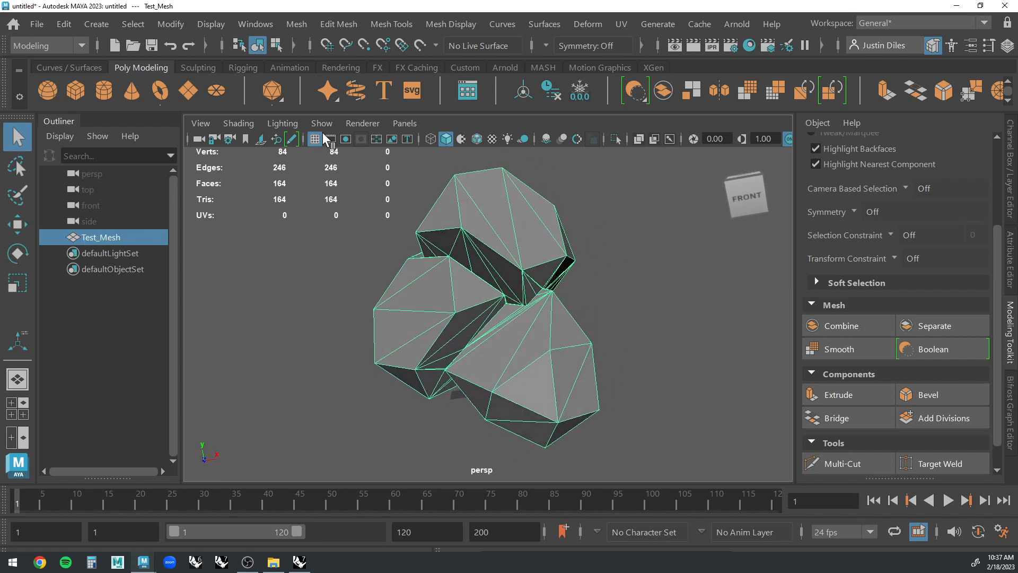
{"action": "left_click", "coordinate": [478, 139]}
{"action": "left_click", "coordinate": [632, 237]}
{"action": "left_click_drag", "start_coordinate": [632, 236], "coordinate": [574, 248], "text": "alt"}
{"action": "left_click", "coordinate": [483, 239]}
{"action": "left_click", "coordinate": [574, 248]}
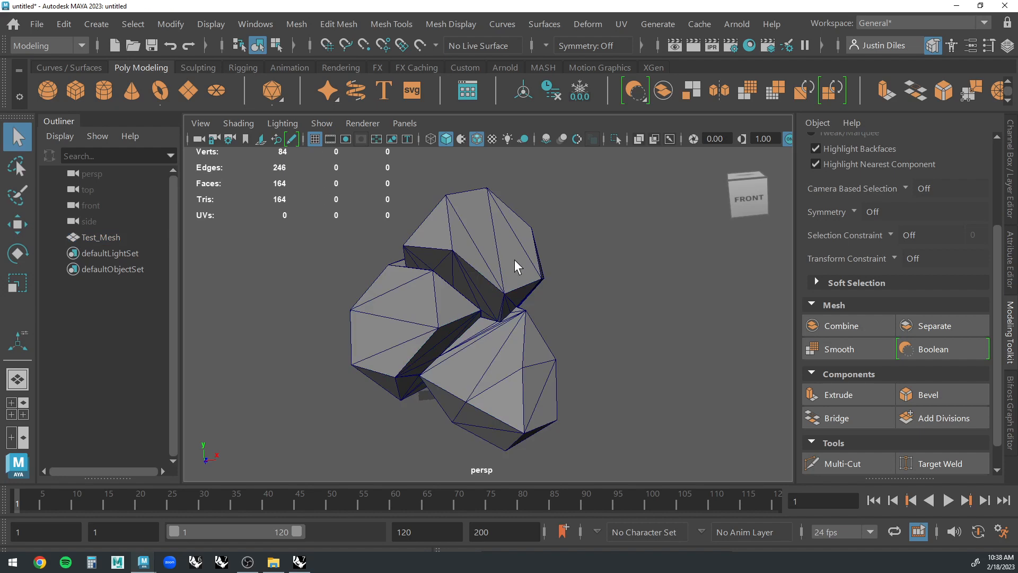
{"action": "left_click", "coordinate": [498, 254]}
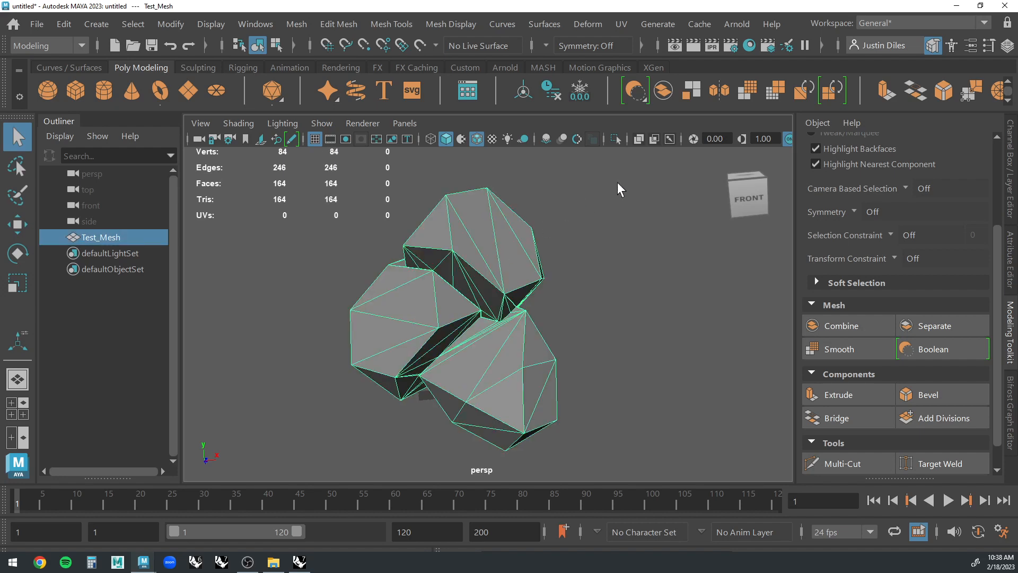
{"action": "left_click", "coordinate": [640, 169]}
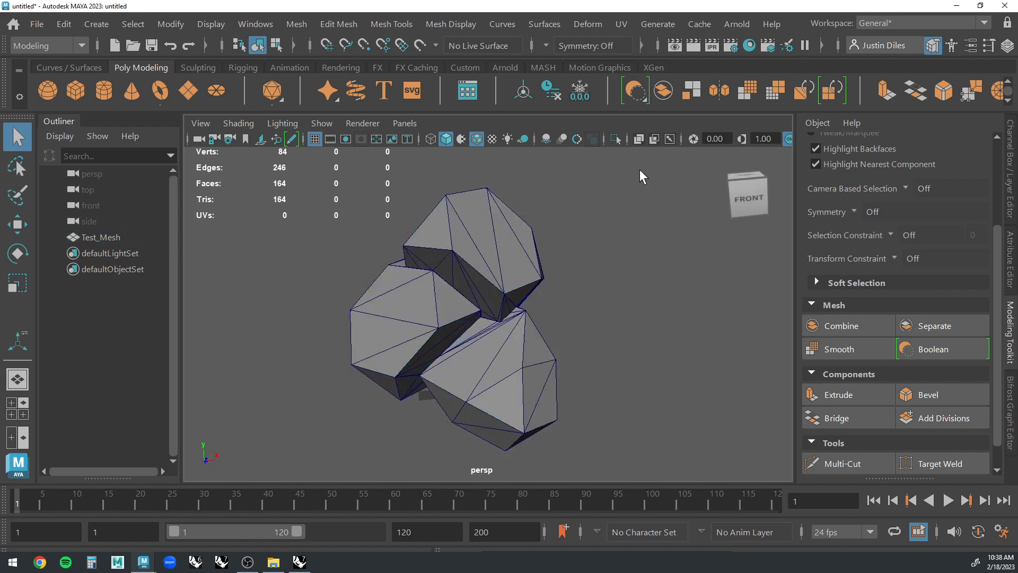
{"action": "left_click", "coordinate": [484, 257]}
{"action": "left_click", "coordinate": [587, 246]}
{"action": "left_click", "coordinate": [489, 252]}
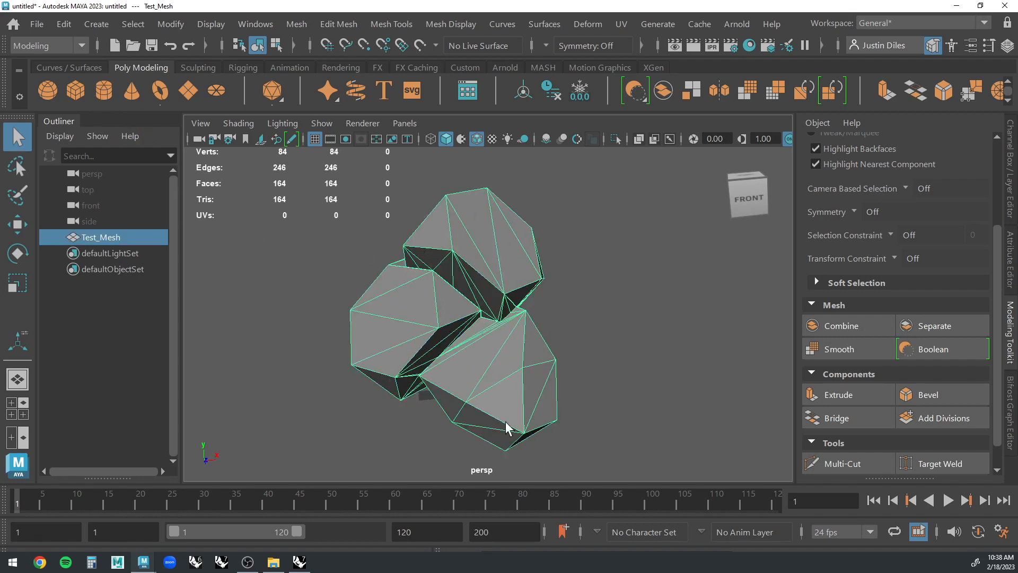
{"action": "left_click", "coordinate": [567, 278]}
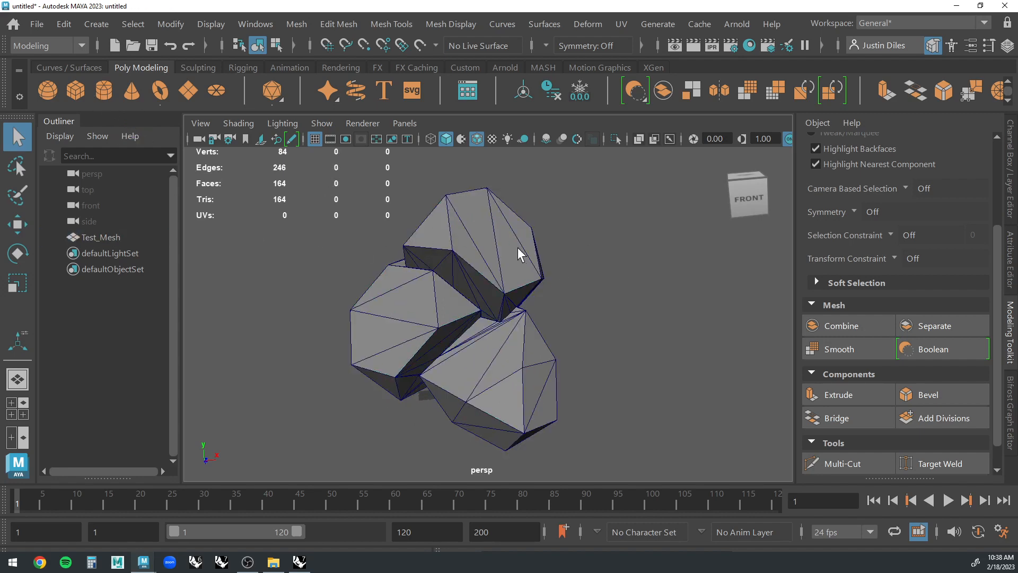
Remesh Test_Mesh with the default settings: automatic max edge length, 20% collapse threshold and Tessellate borders on.
{"action": "left_click", "coordinate": [518, 247]}
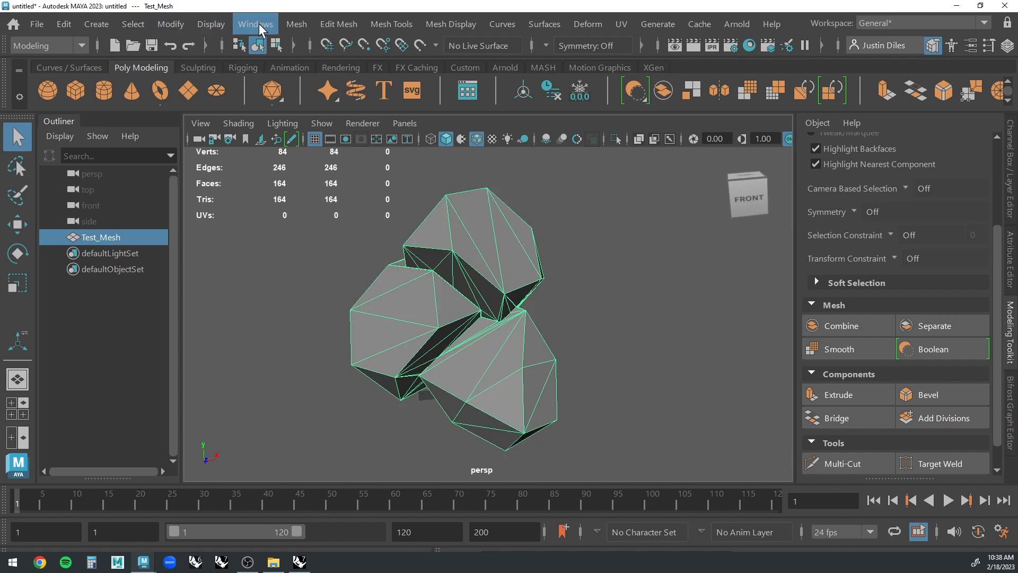
{"action": "left_click", "coordinate": [296, 25]}
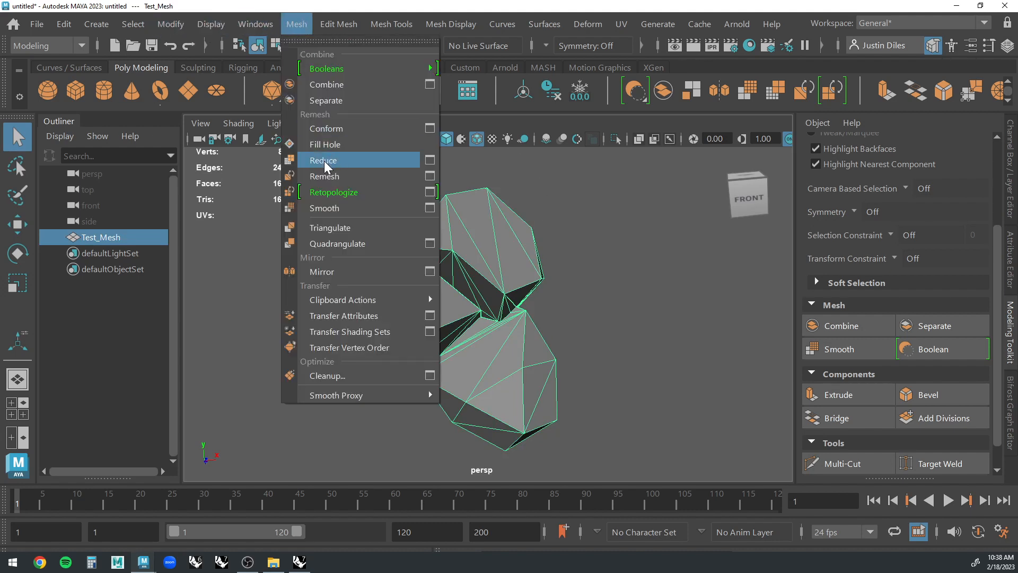
{"action": "left_click", "coordinate": [429, 176]}
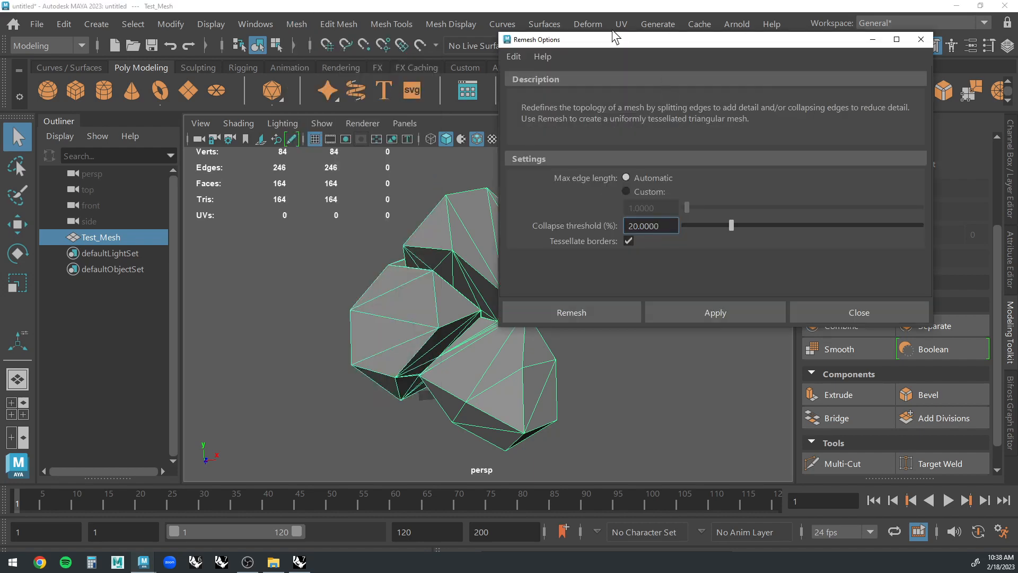
{"action": "left_click_drag", "start_coordinate": [616, 41], "coordinate": [716, 65]}
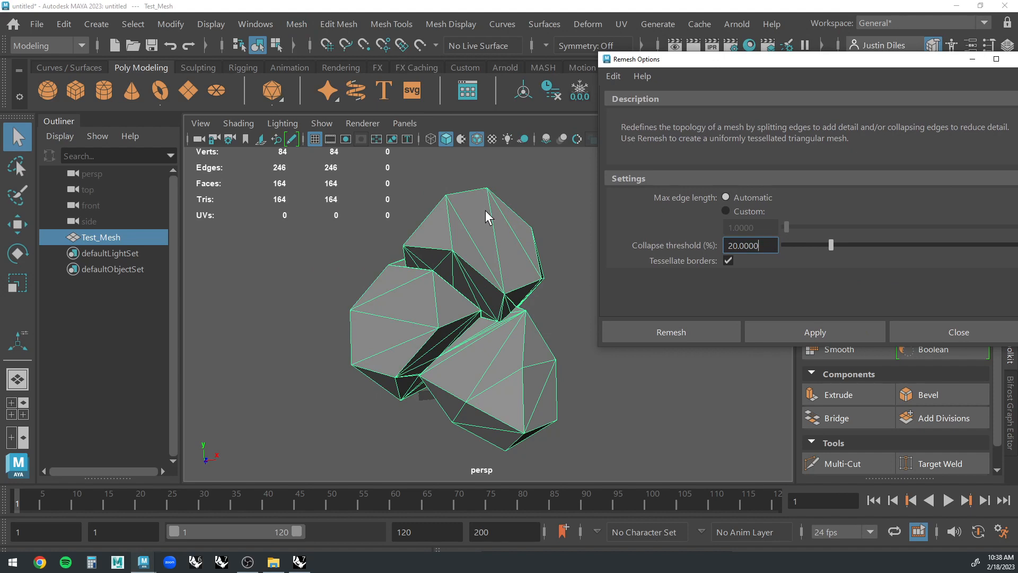
{"action": "left_click_drag", "start_coordinate": [717, 59], "coordinate": [663, 48]}
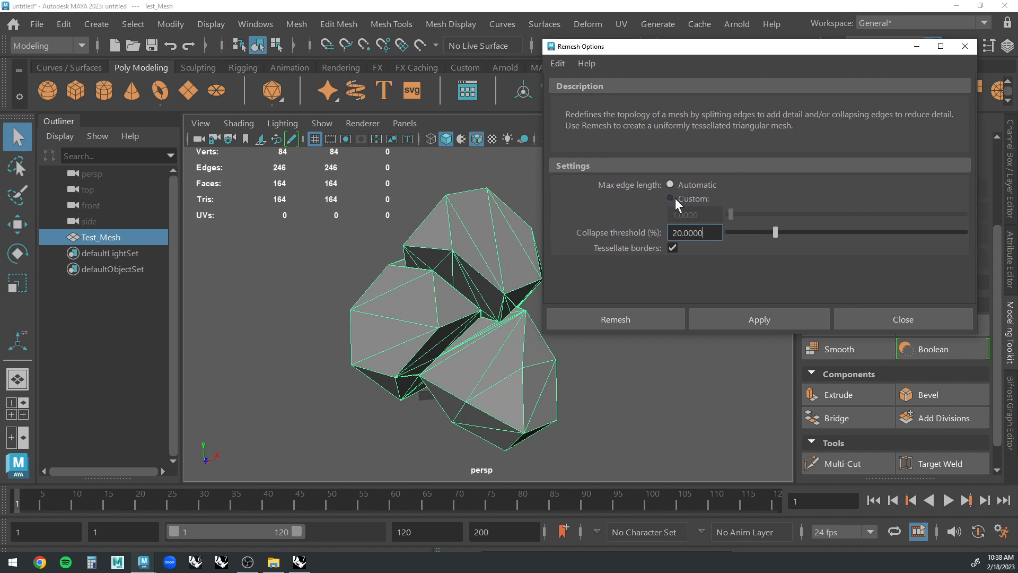
{"action": "left_click", "coordinate": [558, 63]}
{"action": "left_click", "coordinate": [583, 98]}
{"action": "left_click", "coordinate": [749, 318]}
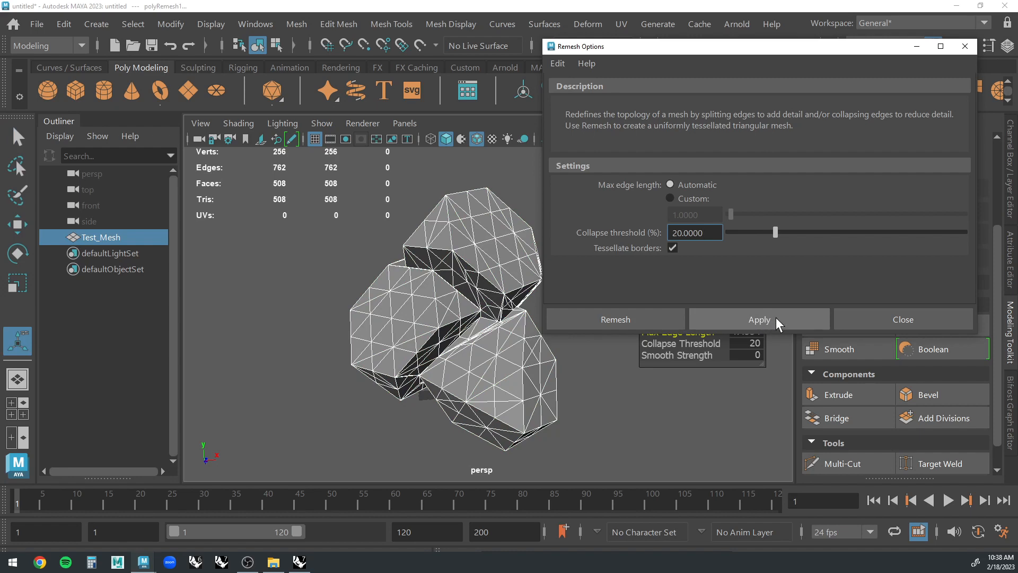
{"action": "left_click", "coordinate": [906, 319]}
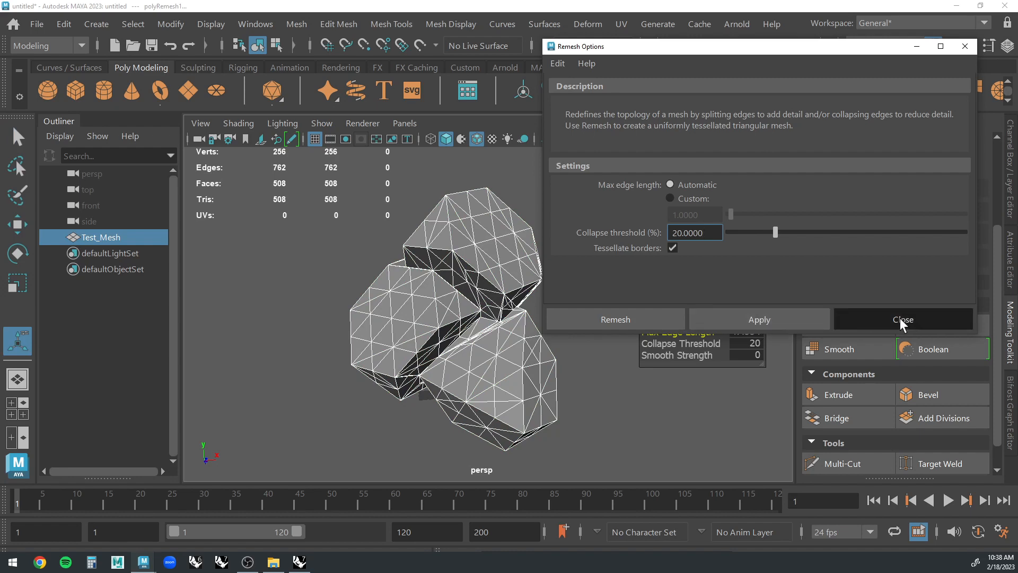
{"action": "left_click", "coordinate": [679, 272]}
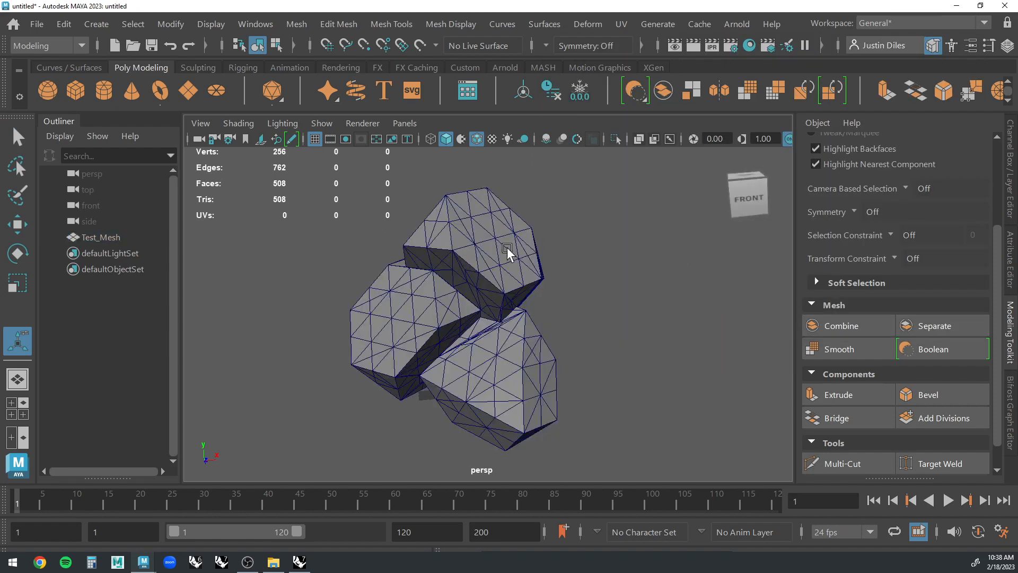
{"action": "left_click", "coordinate": [21, 135]}
{"action": "left_click", "coordinate": [446, 235]}
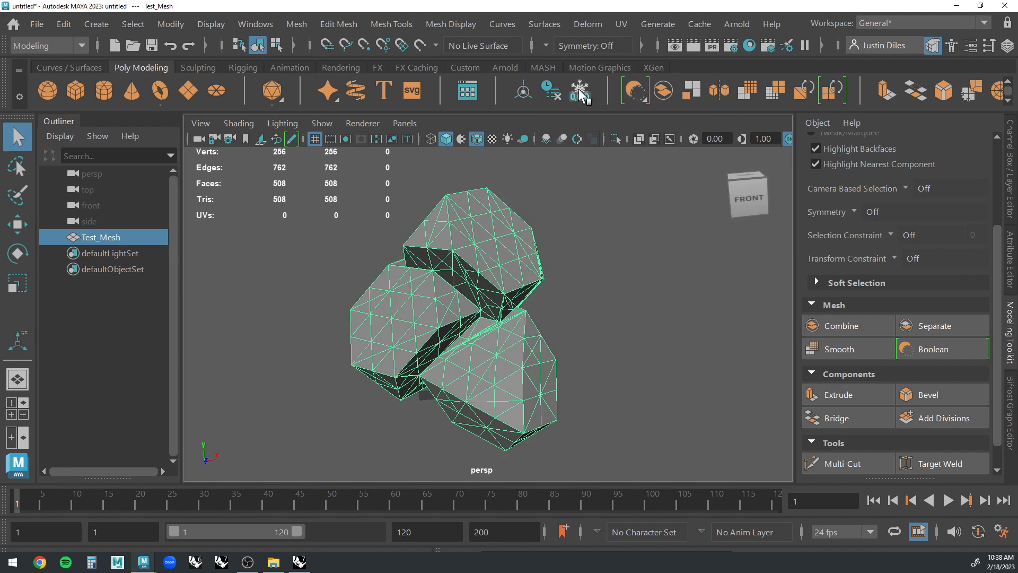
{"action": "left_click", "coordinate": [559, 216]}
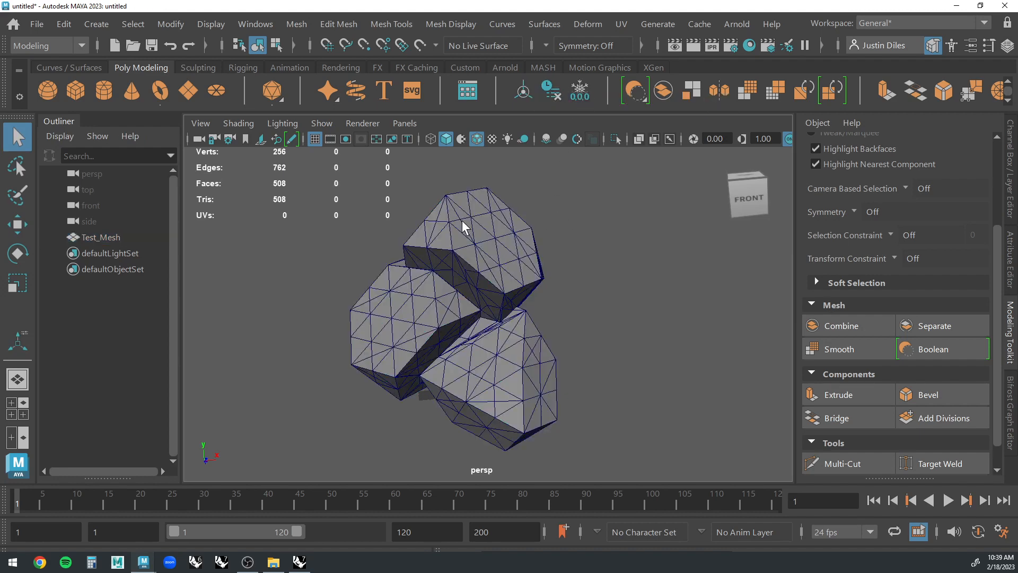
{"action": "left_click", "coordinate": [485, 320]}
{"action": "left_click", "coordinate": [573, 308]}
{"action": "left_click_drag", "start_coordinate": [584, 304], "coordinate": [586, 304], "text": "alt"}
Select the remeshed Test_Mesh and switch the menu set to FX.
{"action": "left_click", "coordinate": [536, 276]}
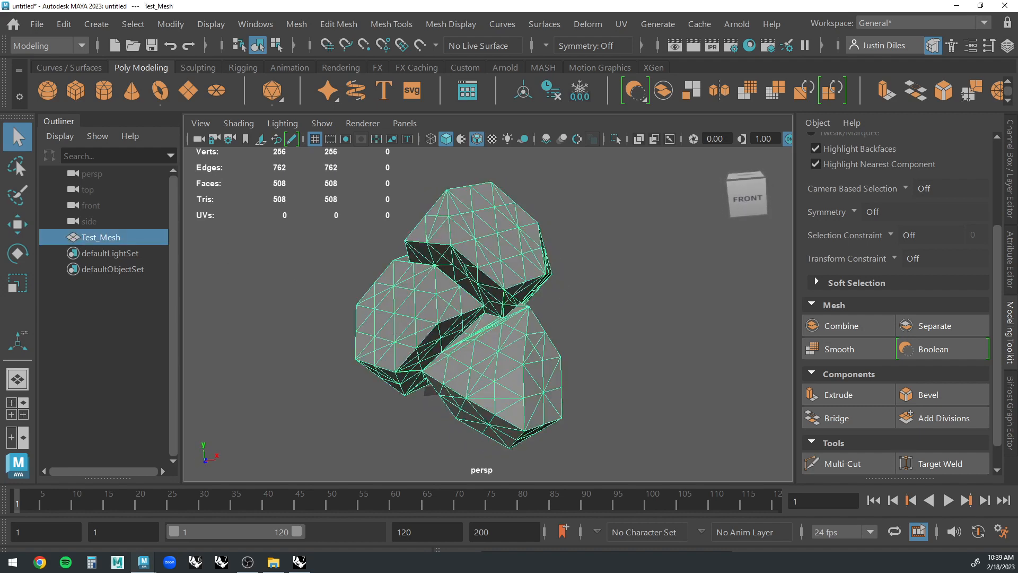
{"action": "left_click", "coordinate": [82, 45]}
{"action": "left_click", "coordinate": [63, 110]}
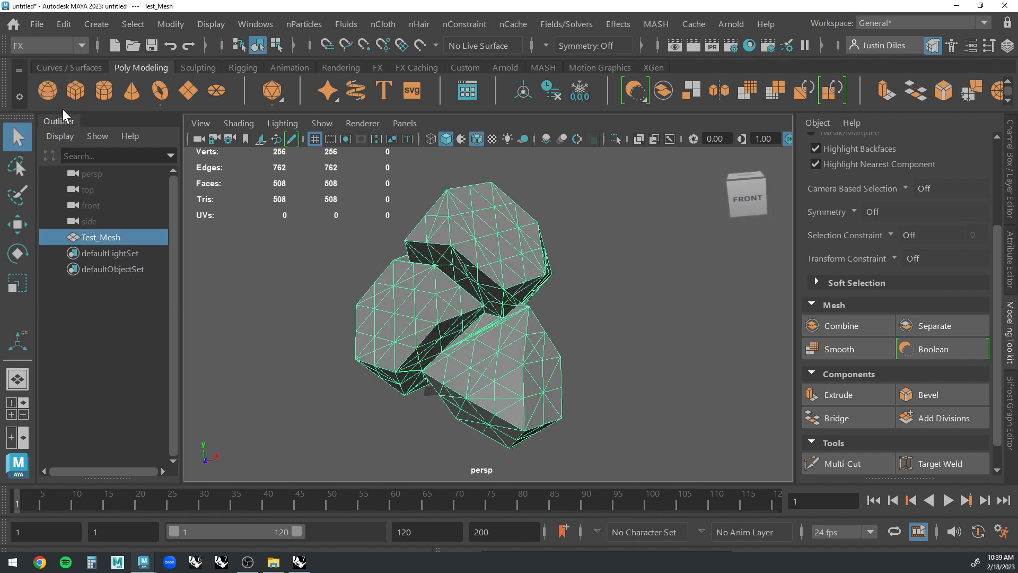
Select Test_Mesh and open the Shatter effect options on the Solid Shatter settings.
{"action": "left_click", "coordinate": [639, 243]}
{"action": "left_click", "coordinate": [472, 248]}
{"action": "left_click", "coordinate": [630, 24]}
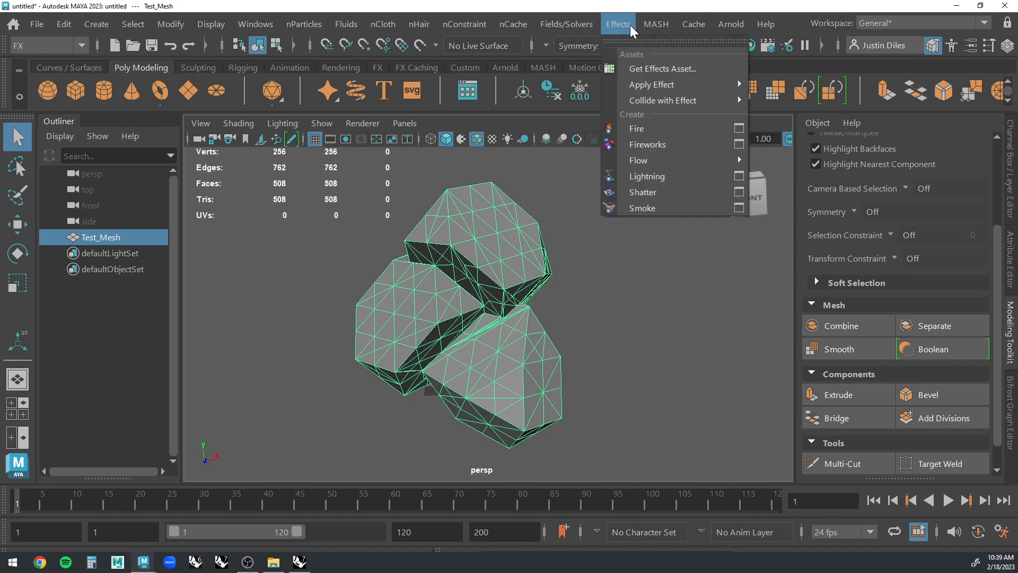
{"action": "left_click", "coordinate": [739, 192]}
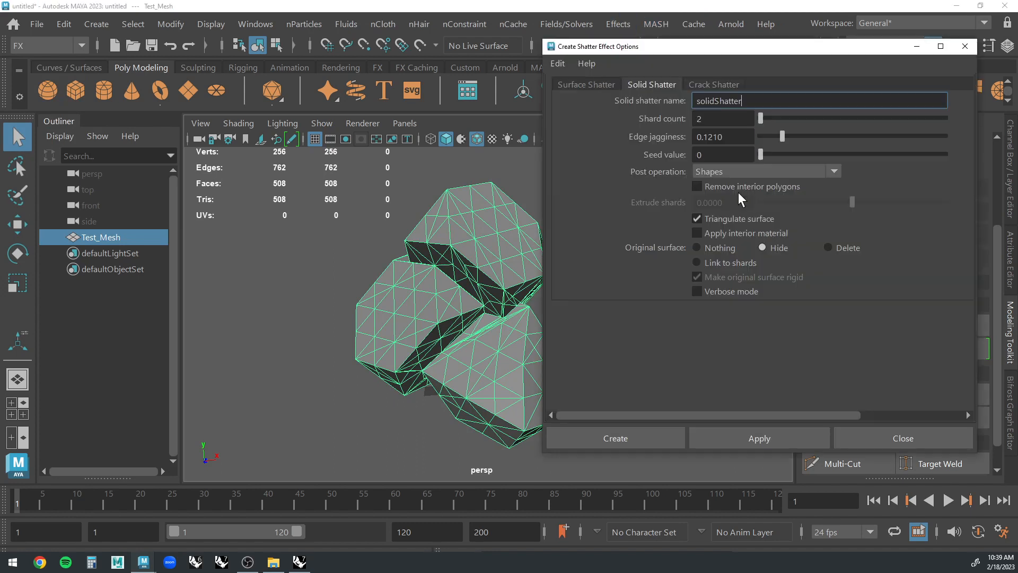
{"action": "left_click", "coordinate": [587, 83]}
{"action": "left_click", "coordinate": [651, 83]}
{"action": "key", "text": "Tab"}
{"action": "left_click_drag", "start_coordinate": [677, 49], "coordinate": [705, 40]}
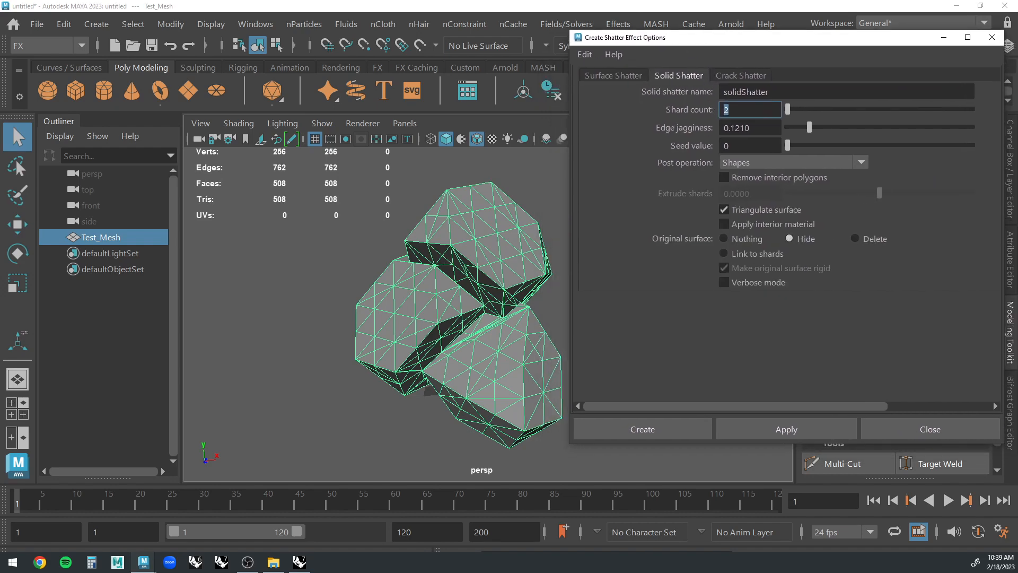
Reset the Shatter options, set the solid shard count to 5 with edge jagginess 0, and apply the effect to Test_Mesh.
{"action": "left_click", "coordinate": [581, 54]}
{"action": "left_click", "coordinate": [603, 88]}
{"action": "left_click", "coordinate": [789, 238]}
{"action": "left_click", "coordinate": [723, 224]}
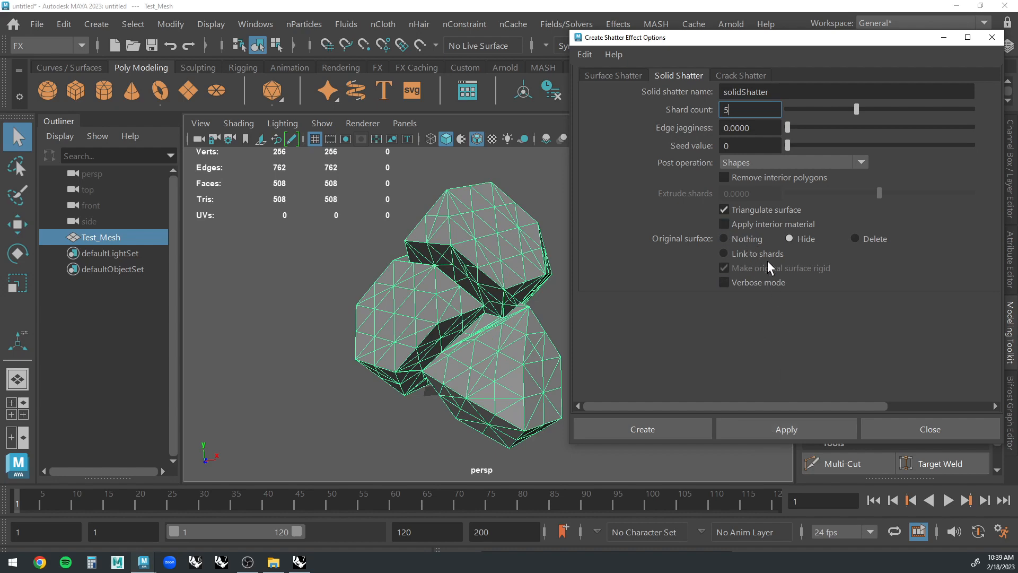
{"action": "left_click", "coordinate": [785, 427]}
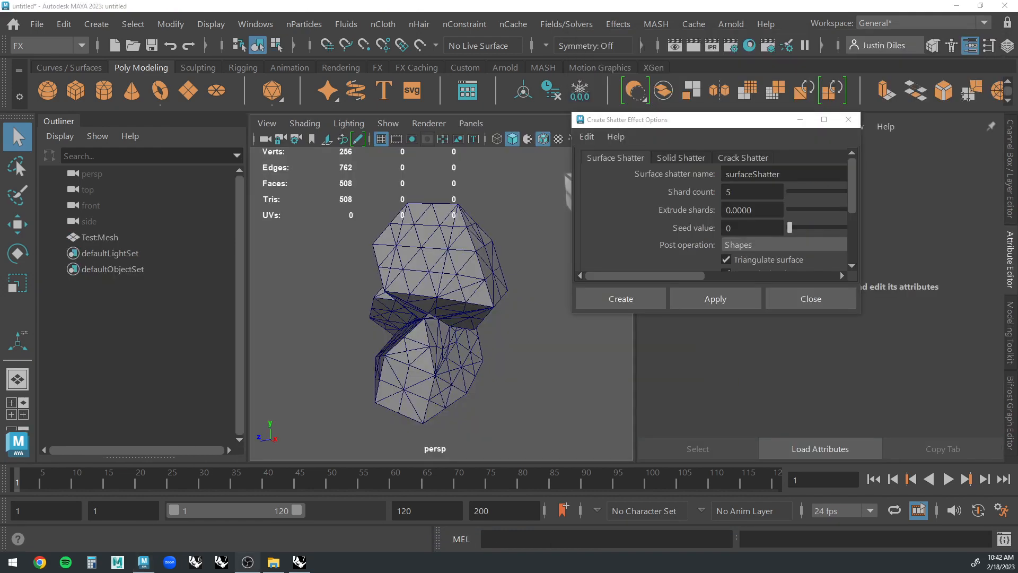
Apply a Surface Shatter with 5 shards and 0 shard extrusion to Test:Mesh, and close the options.
{"action": "left_click", "coordinate": [475, 259]}
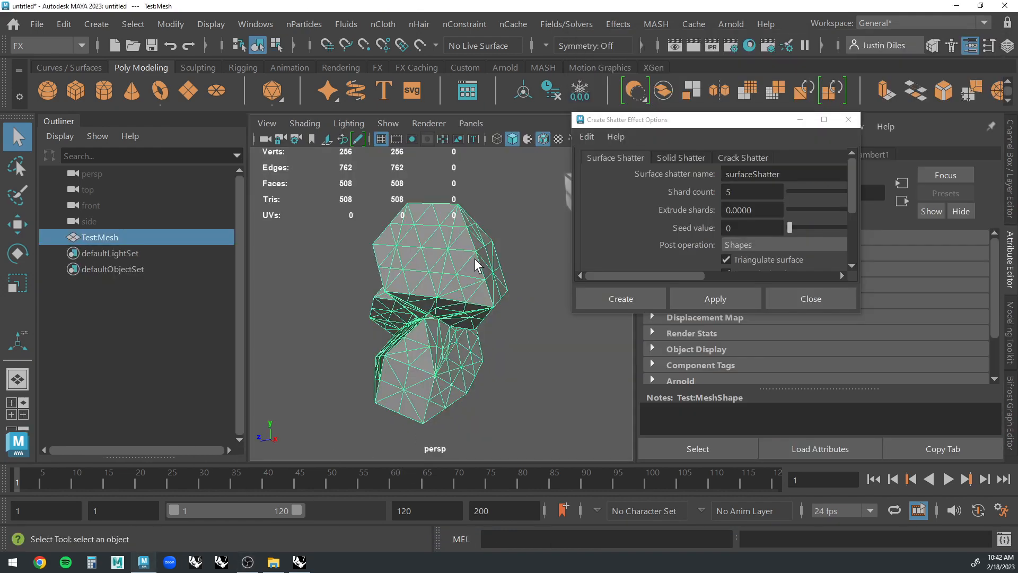
{"action": "scroll", "coordinate": [475, 259], "scroll_direction": "up", "scroll_amount": 5}
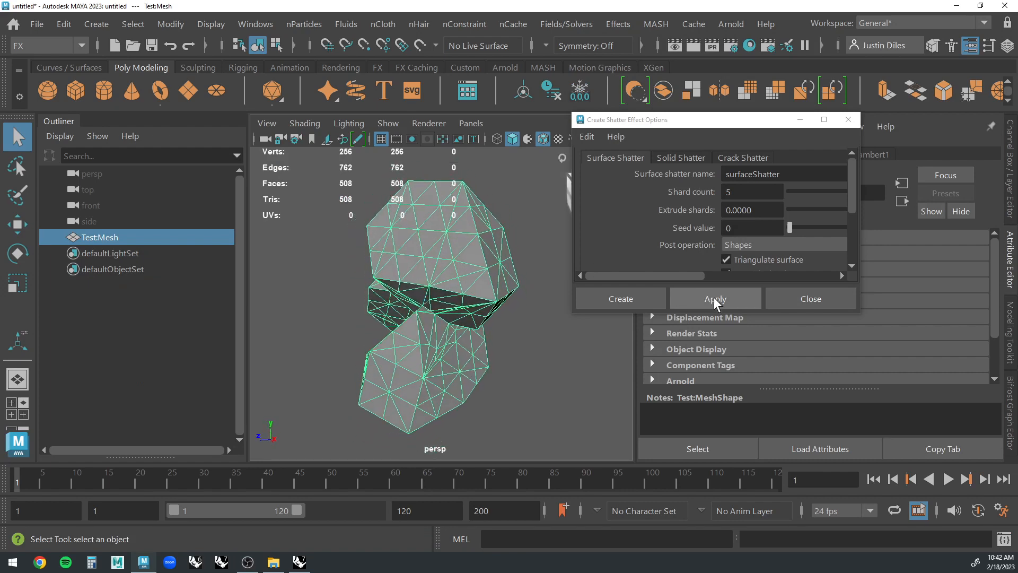
{"action": "left_click", "coordinate": [698, 297]}
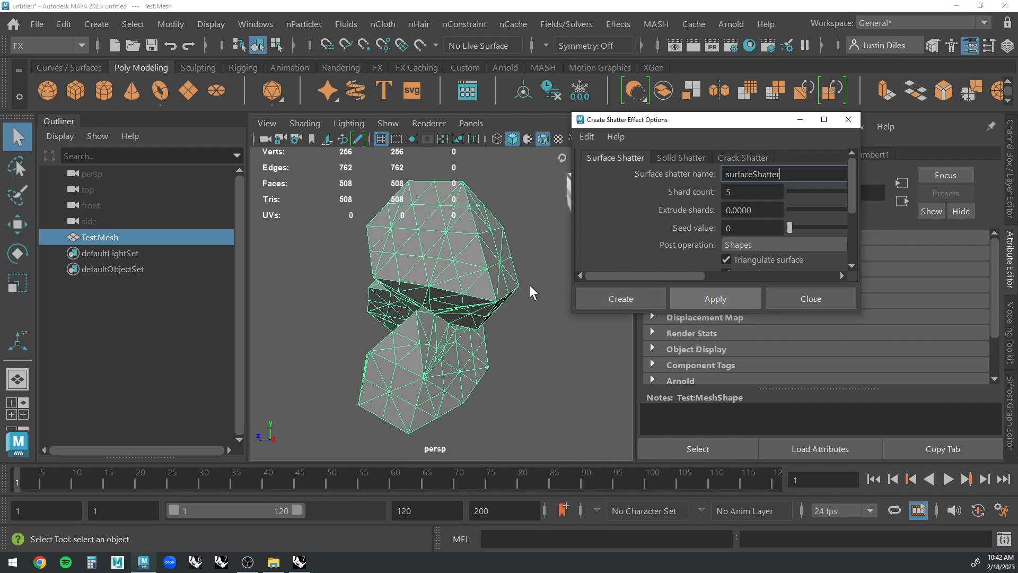
{"action": "left_click", "coordinate": [460, 263]}
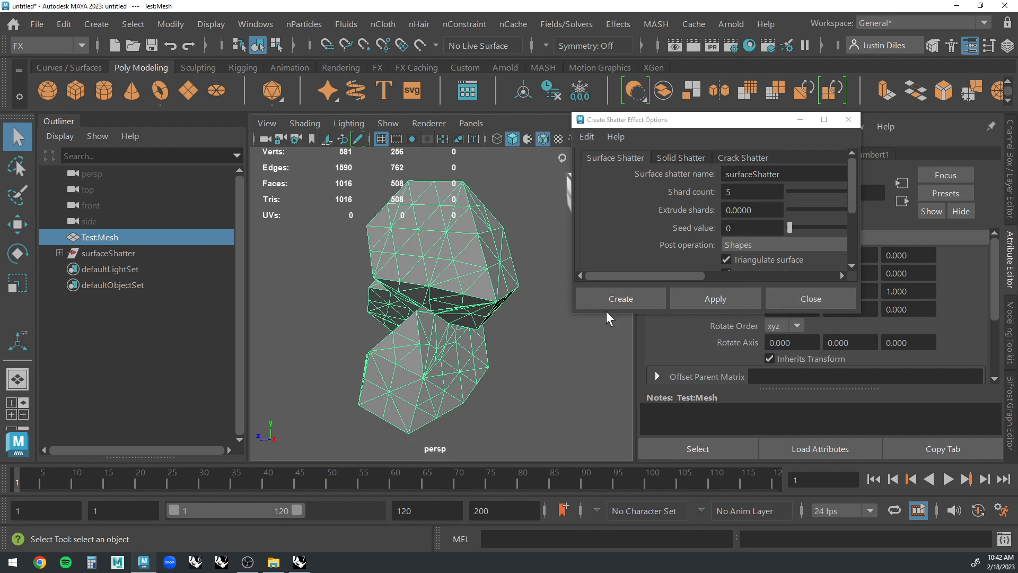
{"action": "left_click", "coordinate": [805, 300]}
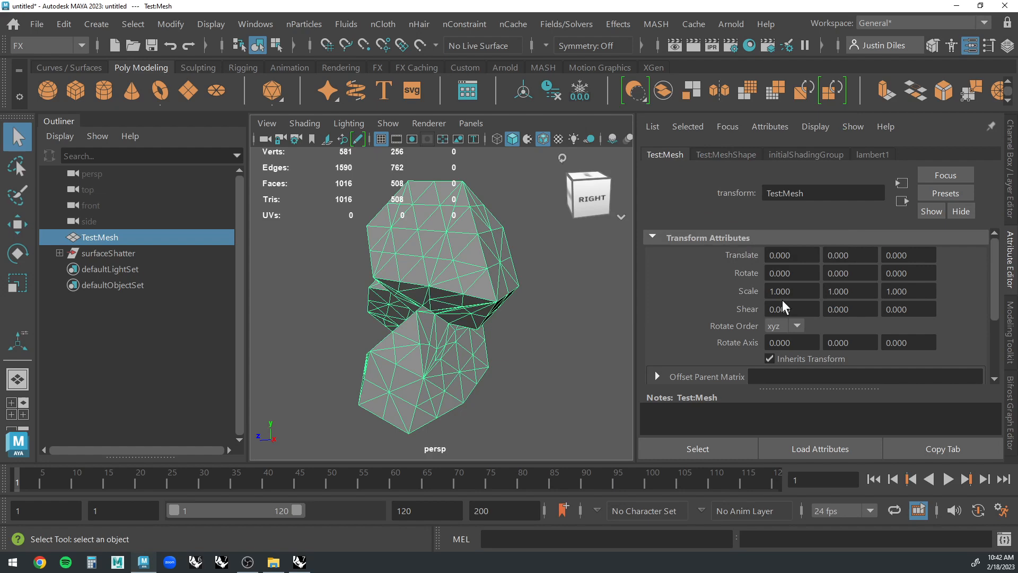
Expand the surfaceShatter group and check the extent of its individual shards against the mesh.
{"action": "left_click", "coordinate": [565, 288]}
{"action": "left_click", "coordinate": [59, 253]}
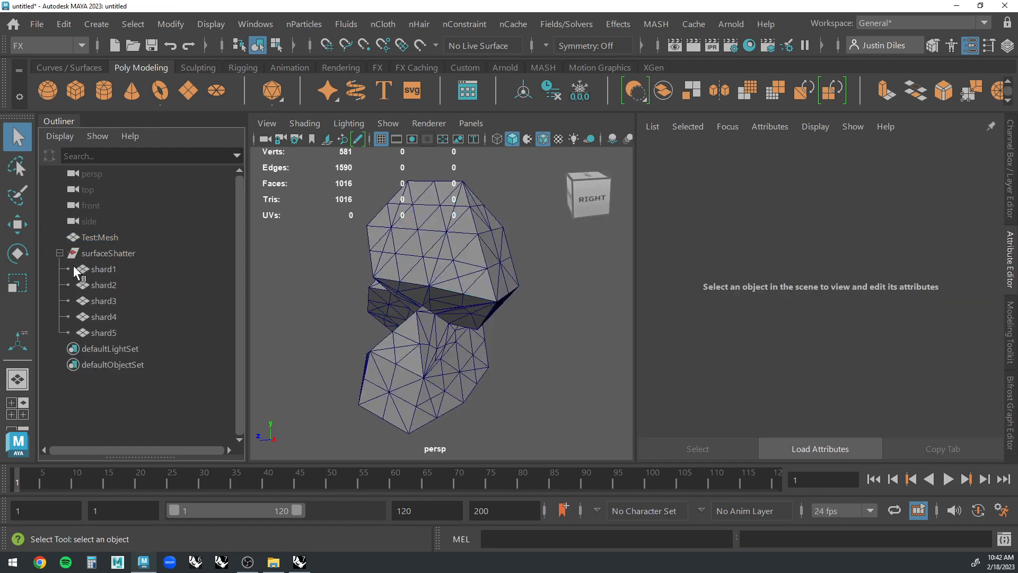
{"action": "left_click", "coordinate": [114, 267]}
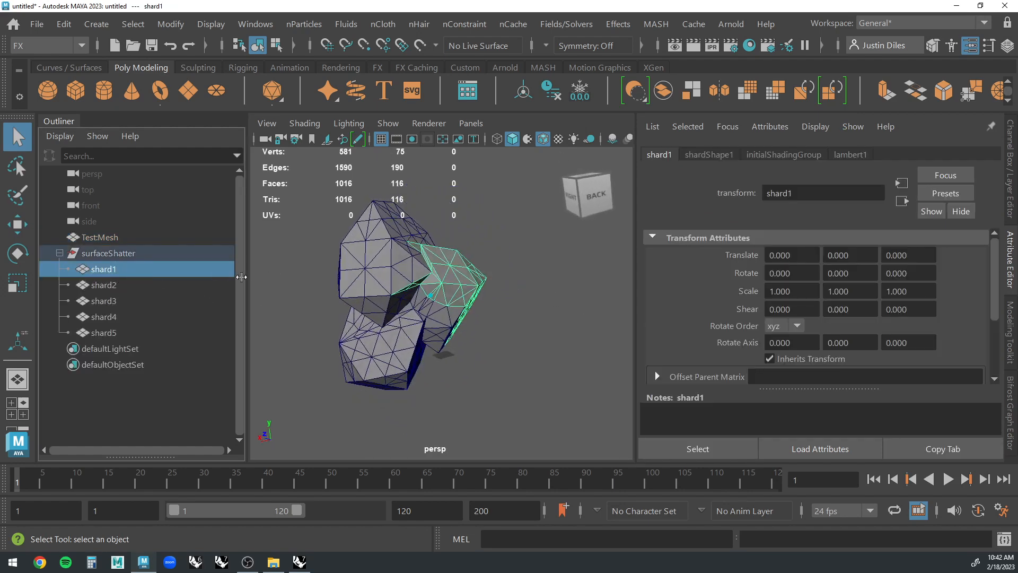
{"action": "left_click", "coordinate": [97, 284]}
{"action": "left_click", "coordinate": [479, 282]}
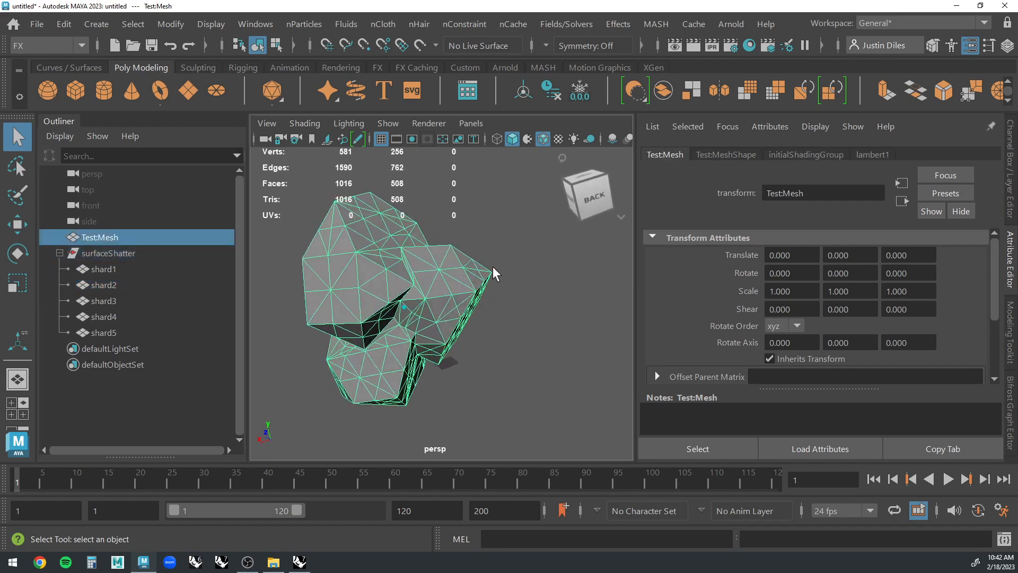
{"action": "left_click", "coordinate": [509, 277]}
Move shard3 about 76 cm along X and Test:Mesh about -102 cm along Z to separate them, and select shard1.
{"action": "left_click", "coordinate": [427, 285]}
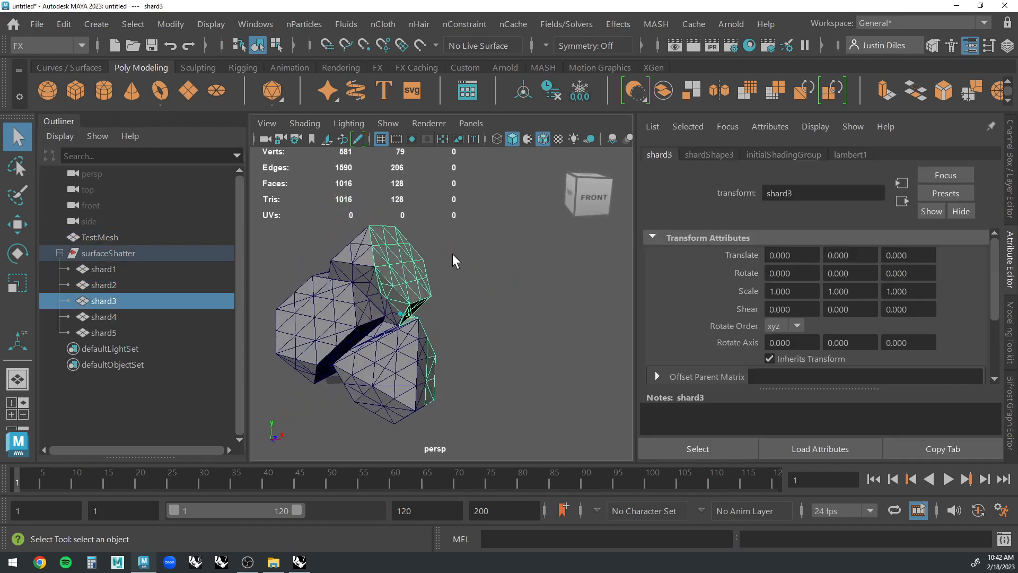
{"action": "key", "text": "w"}
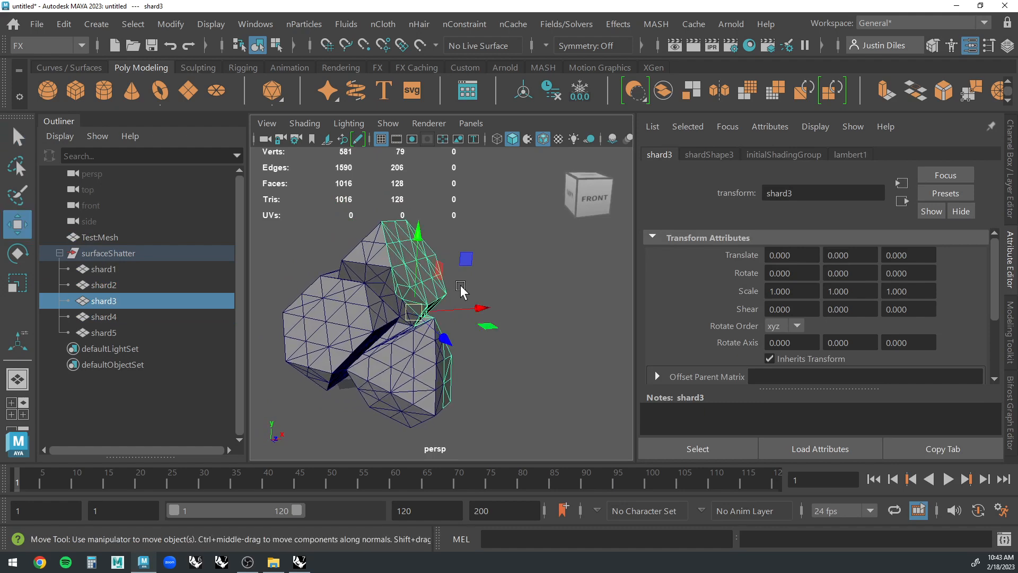
{"action": "left_click_drag", "start_coordinate": [477, 309], "coordinate": [528, 307]}
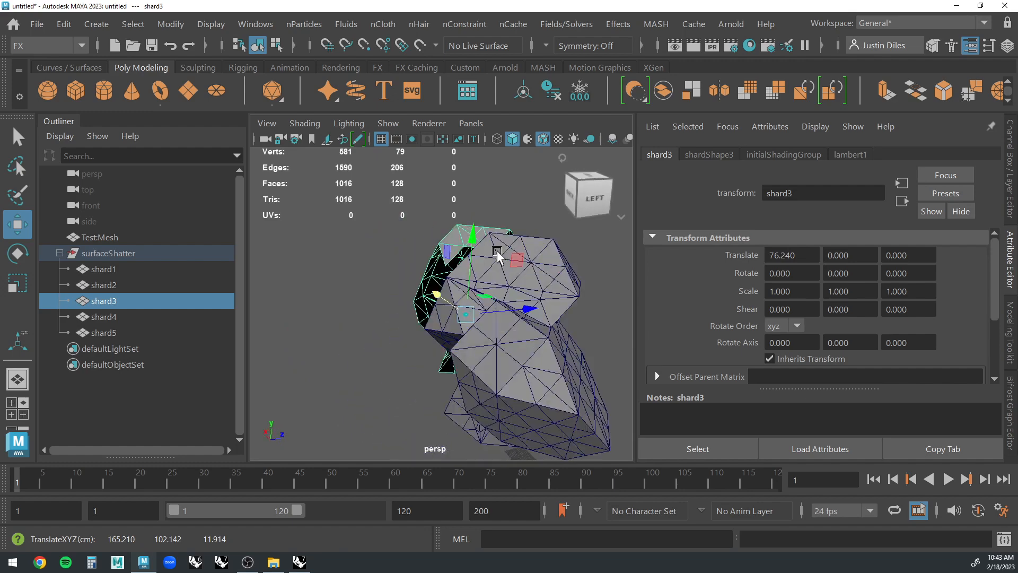
{"action": "left_click", "coordinate": [501, 257]}
{"action": "left_click_drag", "start_coordinate": [510, 271], "coordinate": [537, 165], "text": "alt"}
{"action": "left_click", "coordinate": [455, 249]}
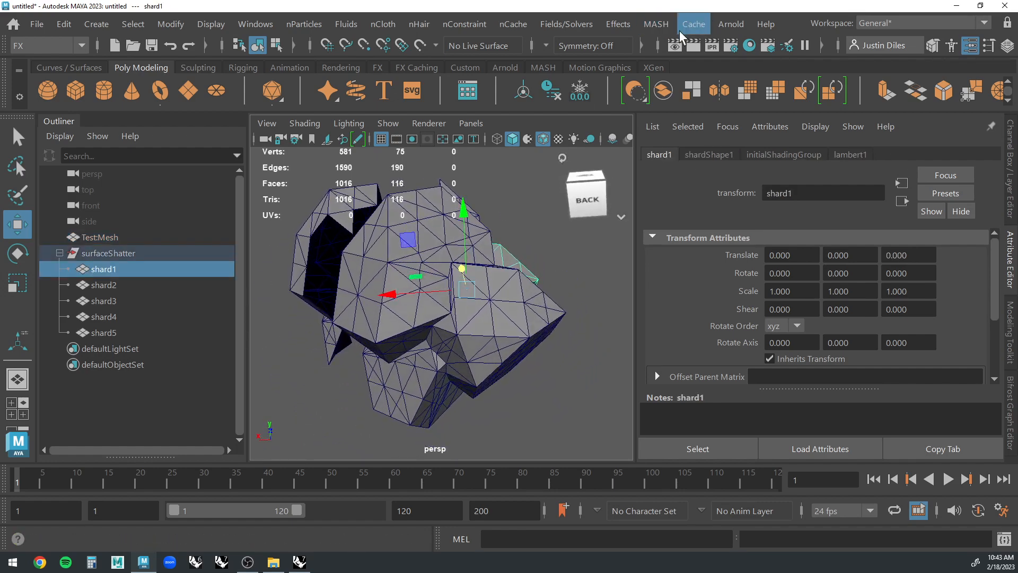
Reopen the Shatter effect options.
{"action": "left_click", "coordinate": [618, 24]}
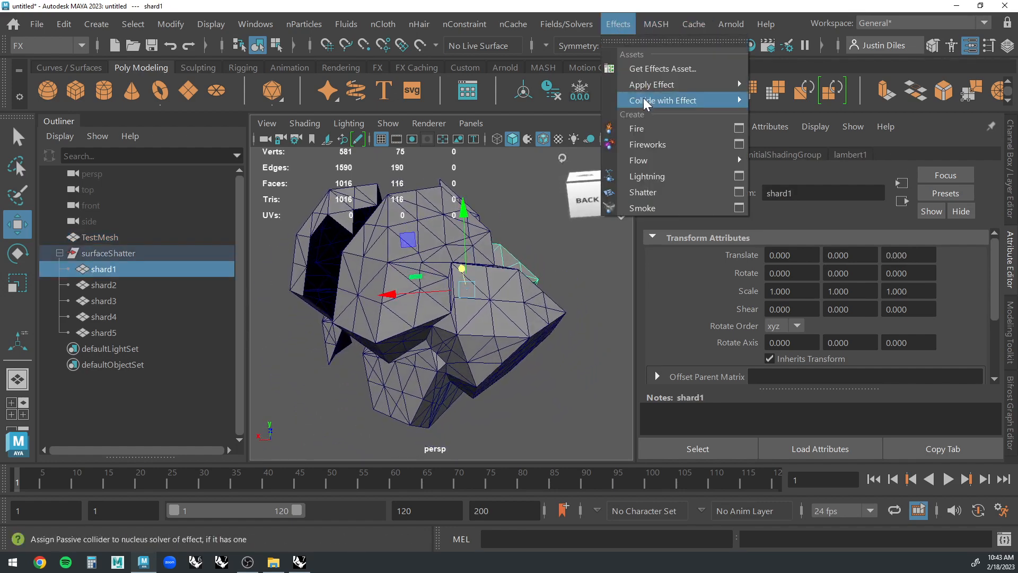
{"action": "left_click", "coordinate": [739, 192]}
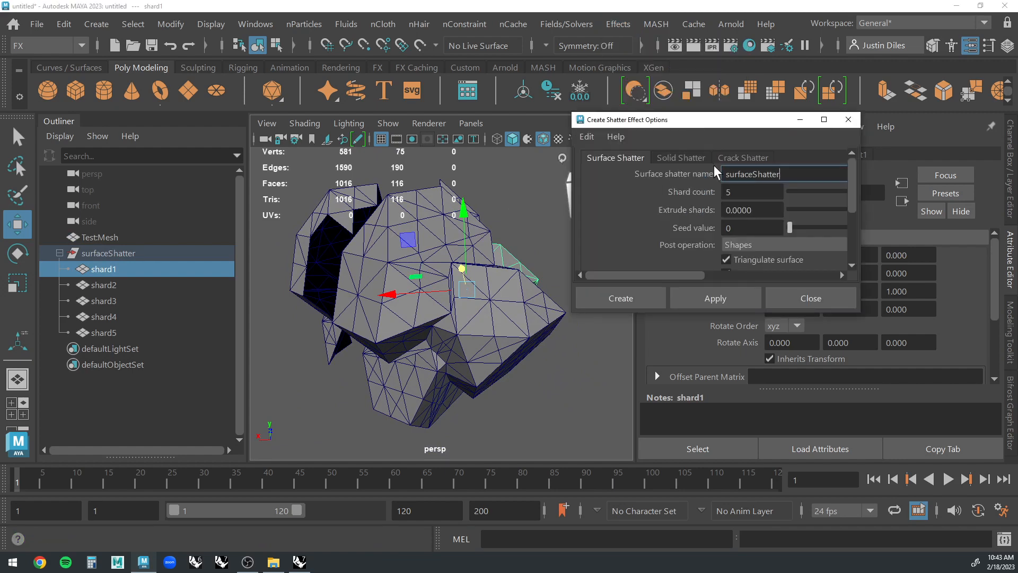
{"action": "left_click", "coordinate": [538, 215]}
Undo the shard and mesh moves and the surface shatter.
{"action": "key", "text": "ctrl+z"}
{"action": "key", "text": "ctrl+z"}
{"action": "key", "text": "ctrl+z"}
{"action": "key", "text": "ctrl+z"}
{"action": "key", "text": "ctrl+z"}
{"action": "key", "text": "ctrl+z"}
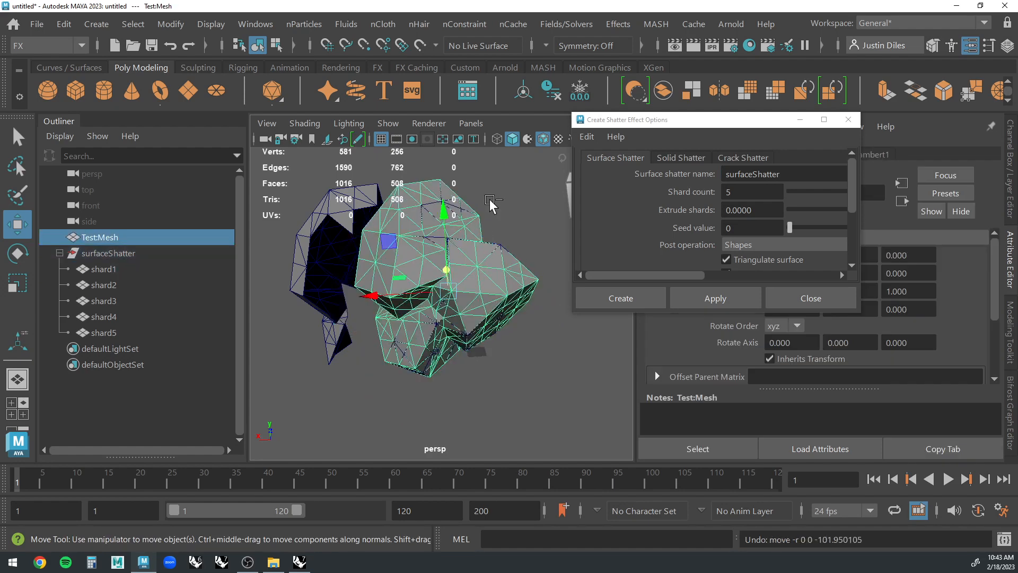
{"action": "key", "text": "ctrl+z"}
{"action": "key", "text": "ctrl+z"}
{"action": "key", "text": "ctrl+z"}
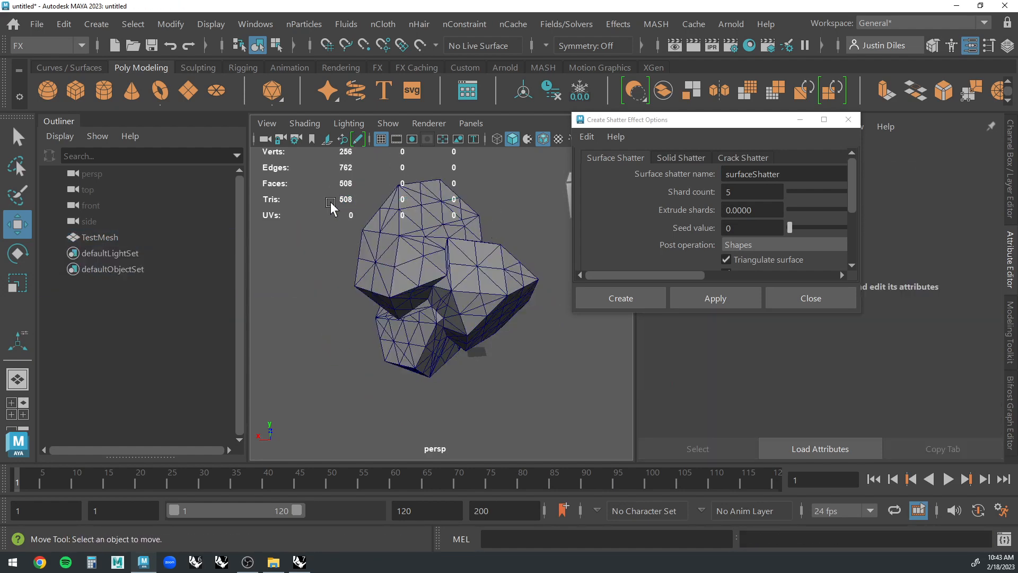
Freeze Test:Mesh's transformations and apply a Solid Shatter with 5 shards and edge jagginess 0, closing the options.
{"action": "left_click", "coordinate": [23, 137]}
{"action": "left_click", "coordinate": [393, 244]}
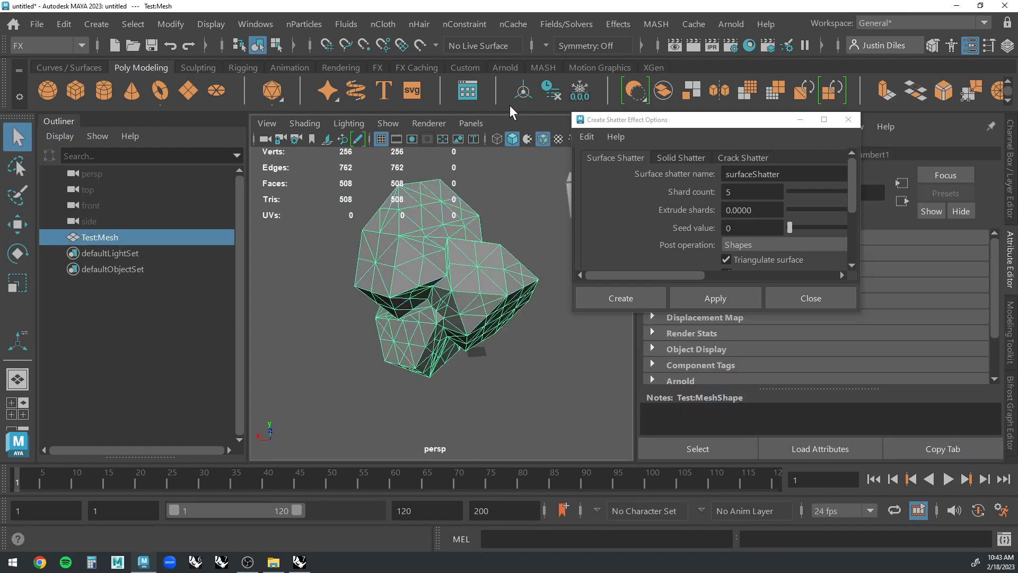
{"action": "left_click", "coordinate": [580, 91]}
{"action": "left_click", "coordinate": [681, 158]}
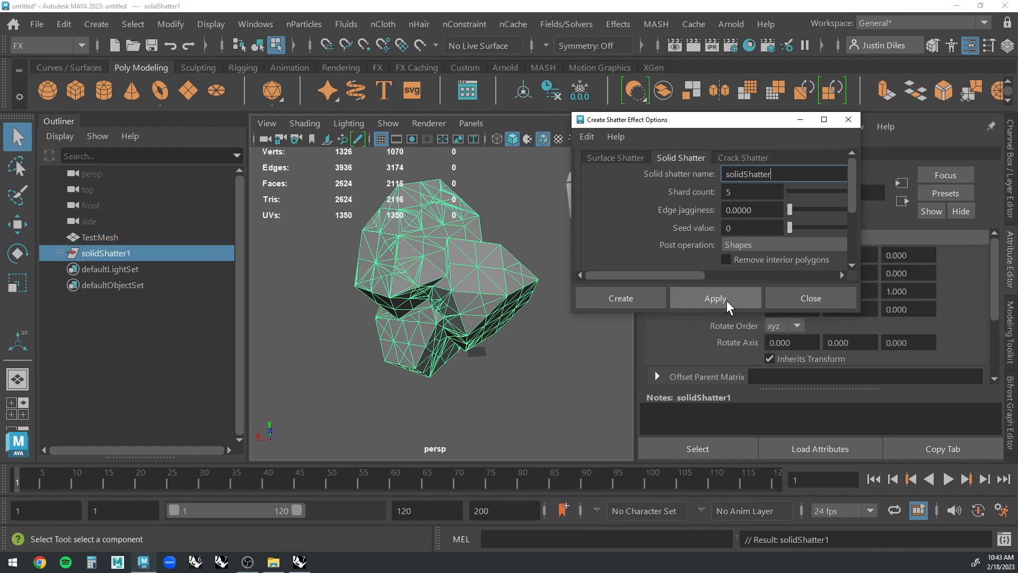
{"action": "left_click", "coordinate": [810, 299]}
Expand the solidShatter1 group and move shard3 about -84 cm along X, away from the other shards.
{"action": "left_click", "coordinate": [60, 253]}
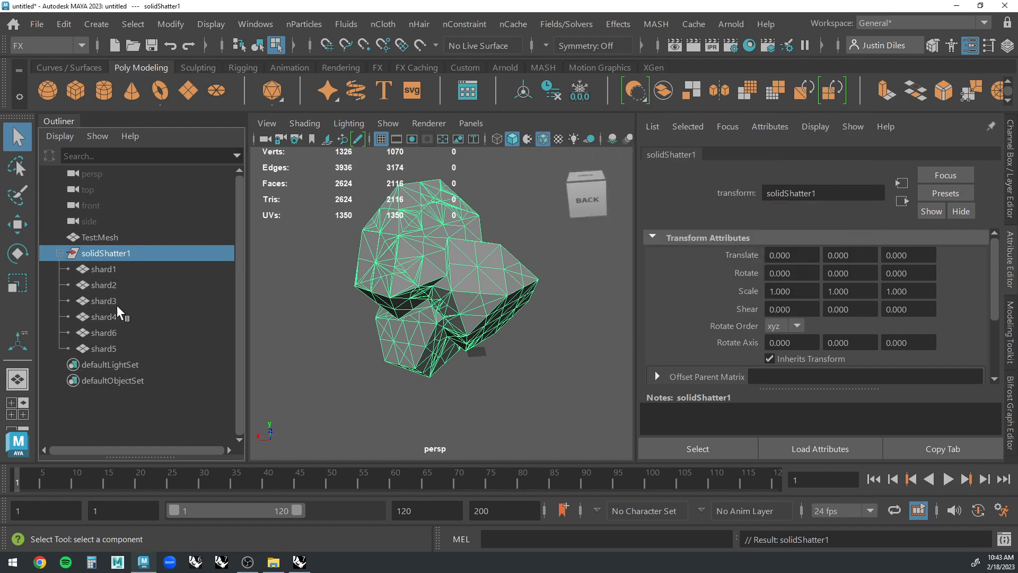
{"action": "left_click", "coordinate": [495, 406]}
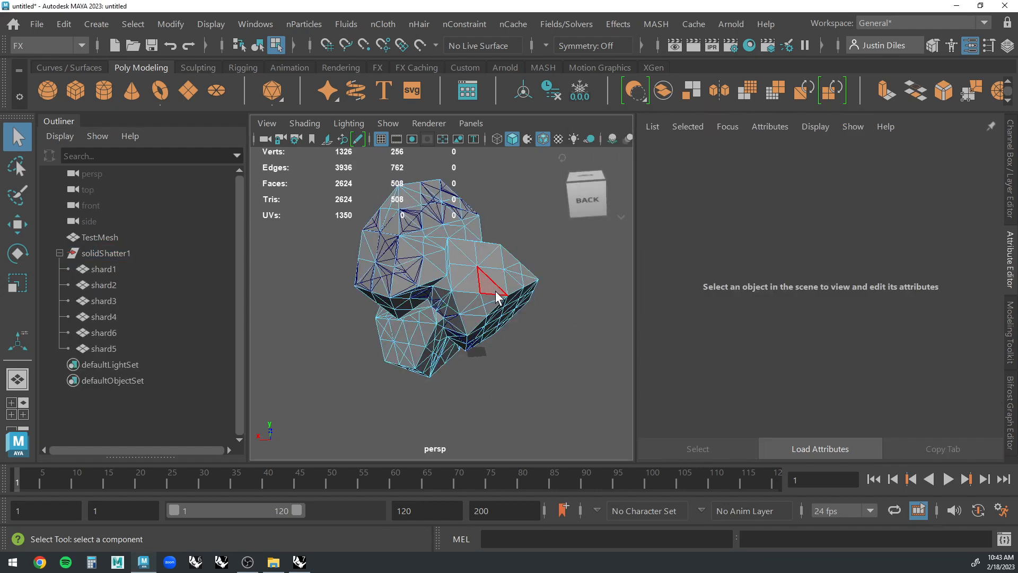
{"action": "key", "text": "w"}
{"action": "right_click_drag", "start_coordinate": [514, 280], "coordinate": [579, 35]}
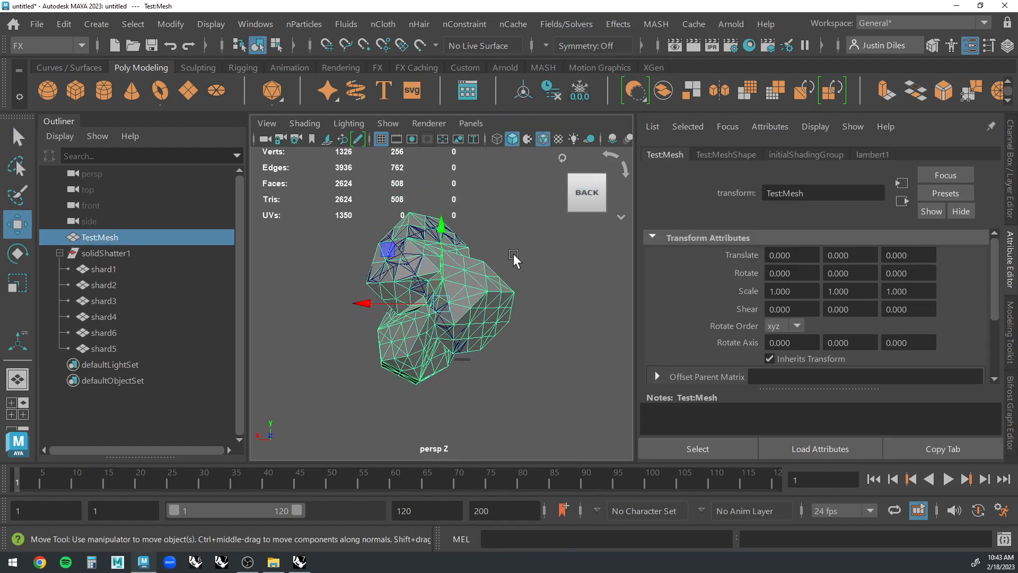
{"action": "left_click_drag", "start_coordinate": [473, 273], "coordinate": [459, 312], "text": "alt"}
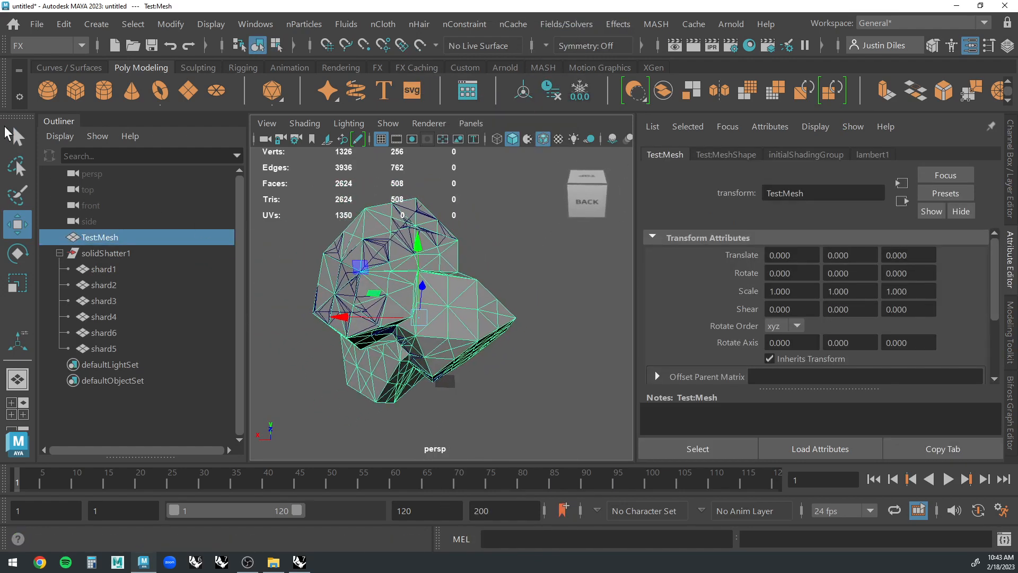
{"action": "left_click", "coordinate": [8, 129]}
{"action": "left_click", "coordinate": [466, 315]}
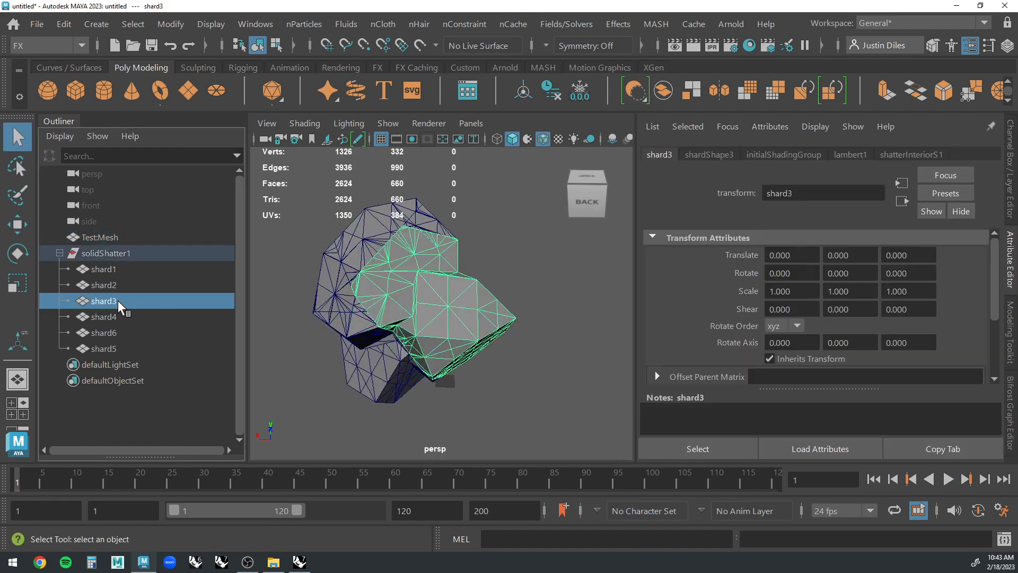
{"action": "key", "text": "w"}
{"action": "left_click_drag", "start_coordinate": [365, 310], "coordinate": [438, 313]}
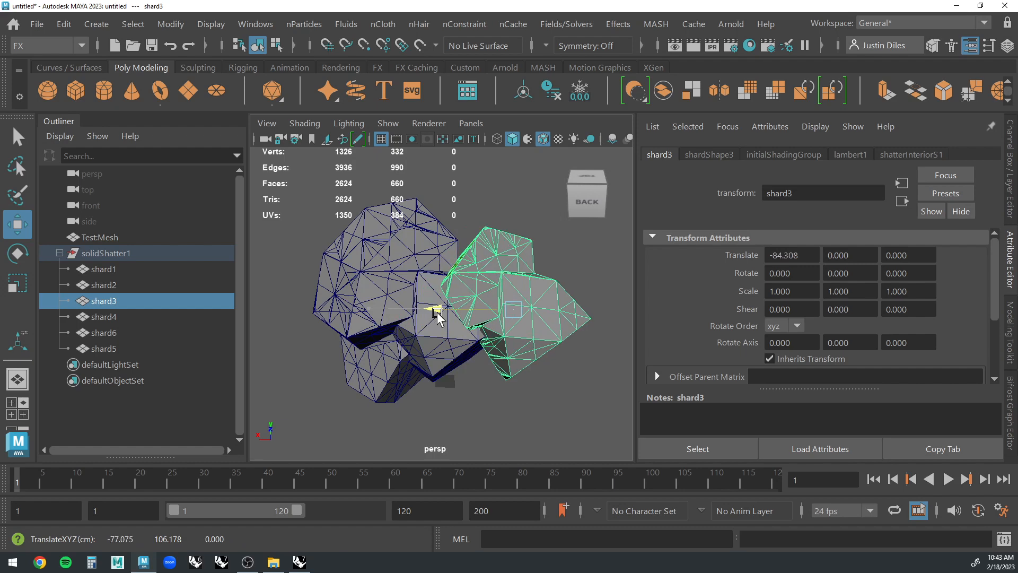
{"action": "left_click_drag", "start_coordinate": [480, 352], "coordinate": [495, 357], "text": "alt"}
Hide the original Test:Mesh and delete the tiny shard5 fragment.
{"action": "left_click", "coordinate": [479, 340]}
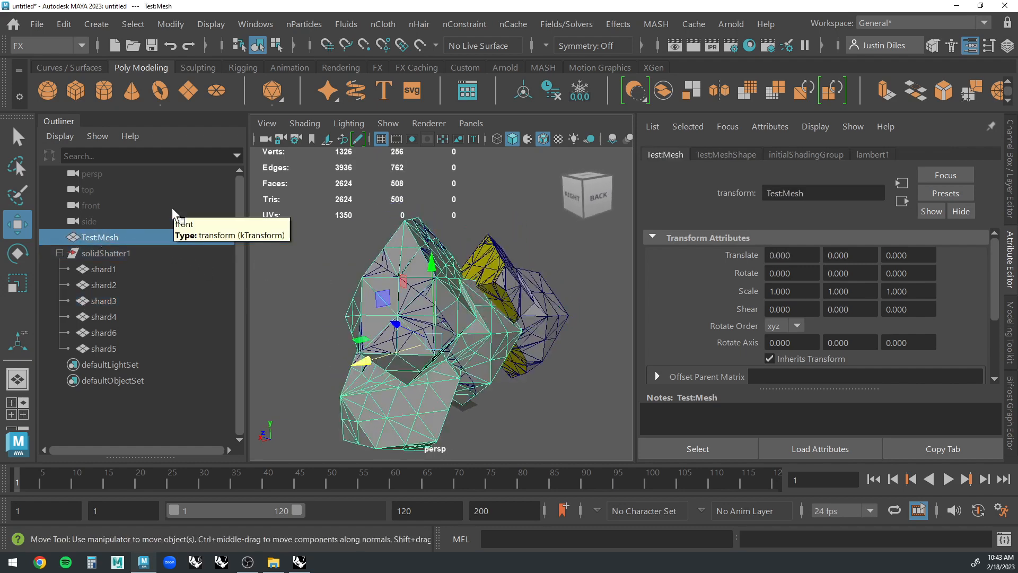
{"action": "key", "text": "ctrl+h"}
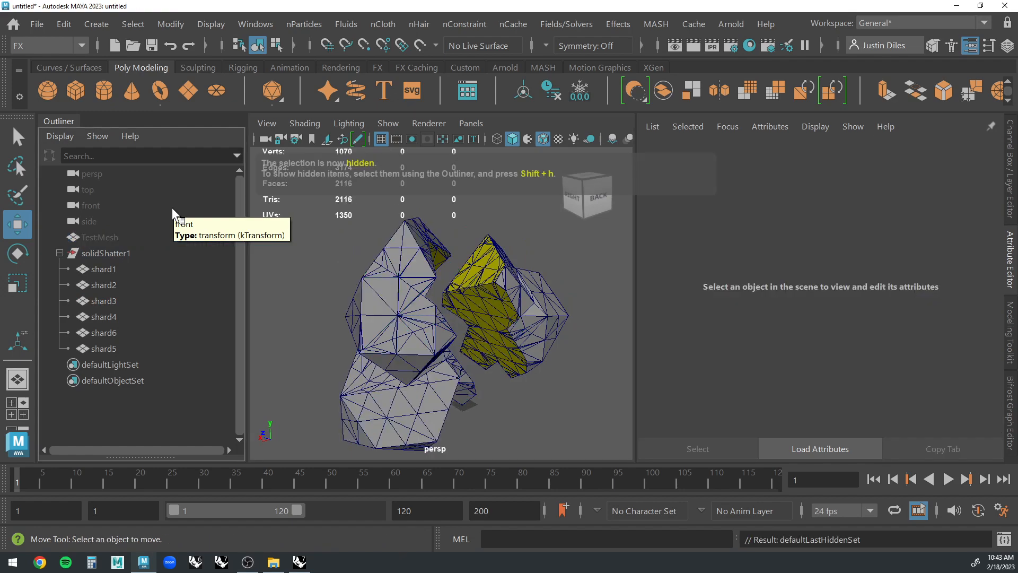
{"action": "left_click", "coordinate": [387, 275]}
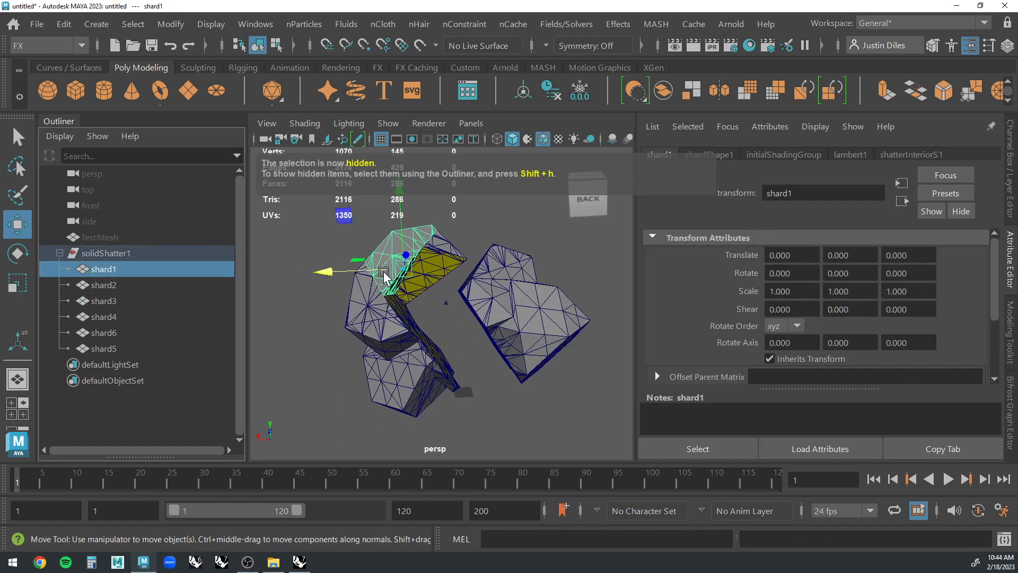
{"action": "scroll", "coordinate": [477, 329], "scroll_direction": "up", "scroll_amount": 10}
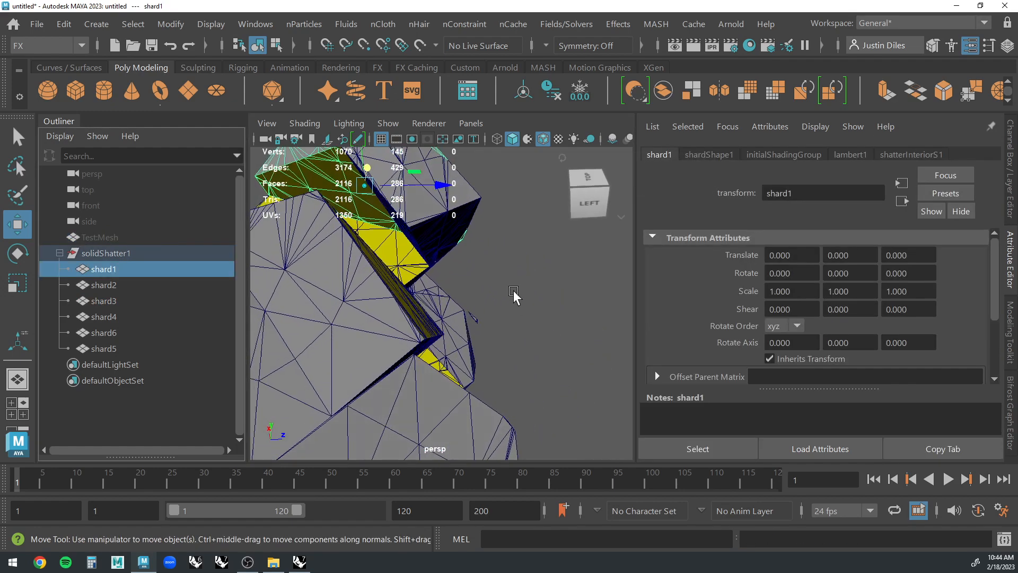
{"action": "left_click_drag", "start_coordinate": [513, 297], "coordinate": [470, 340]}
{"action": "key", "text": "Delete"}
Pull the remaining shards apart to expose their interior faces, and select shard4.
{"action": "left_click", "coordinate": [444, 233]}
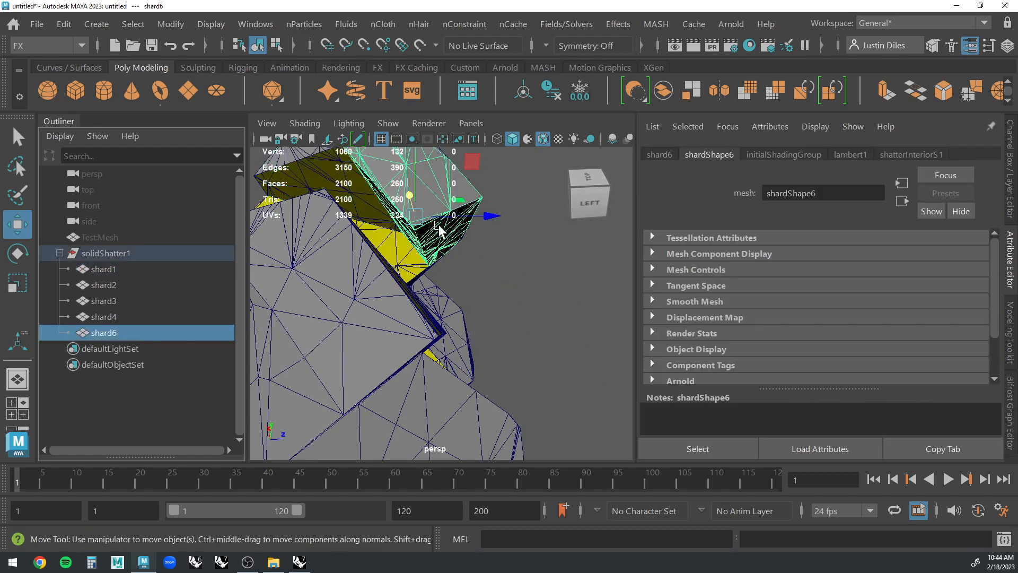
{"action": "scroll", "coordinate": [559, 317], "scroll_direction": "down", "scroll_amount": 5}
{"action": "left_click_drag", "start_coordinate": [558, 317], "coordinate": [461, 289], "text": "alt"}
{"action": "left_click", "coordinate": [538, 272]}
{"action": "left_click_drag", "start_coordinate": [575, 302], "coordinate": [313, 246], "text": "alt"}
{"action": "left_click", "coordinate": [468, 249]}
{"action": "left_click", "coordinate": [444, 315]}
{"action": "left_click", "coordinate": [17, 137]}
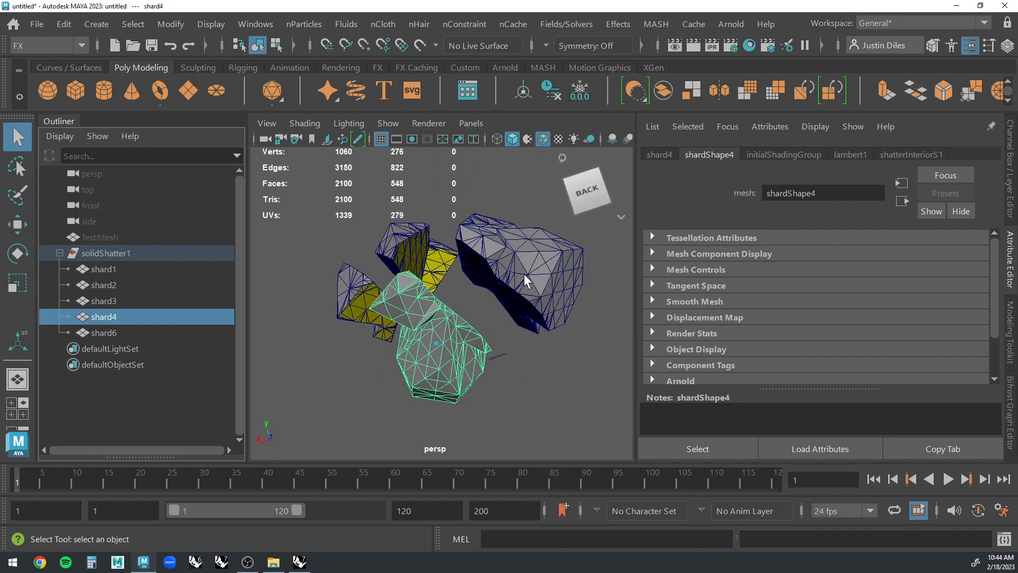
Assign the existing lambert1 material to all the separated shards, then clear the selection.
{"action": "left_click", "coordinate": [524, 273]}
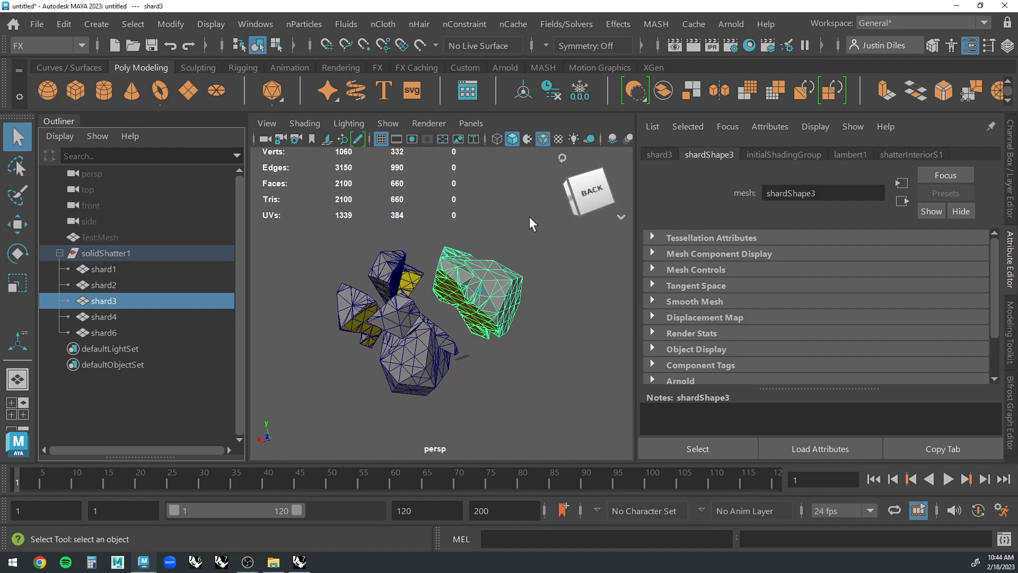
{"action": "left_click", "coordinate": [529, 238]}
{"action": "left_click_drag", "start_coordinate": [530, 238], "coordinate": [365, 387]}
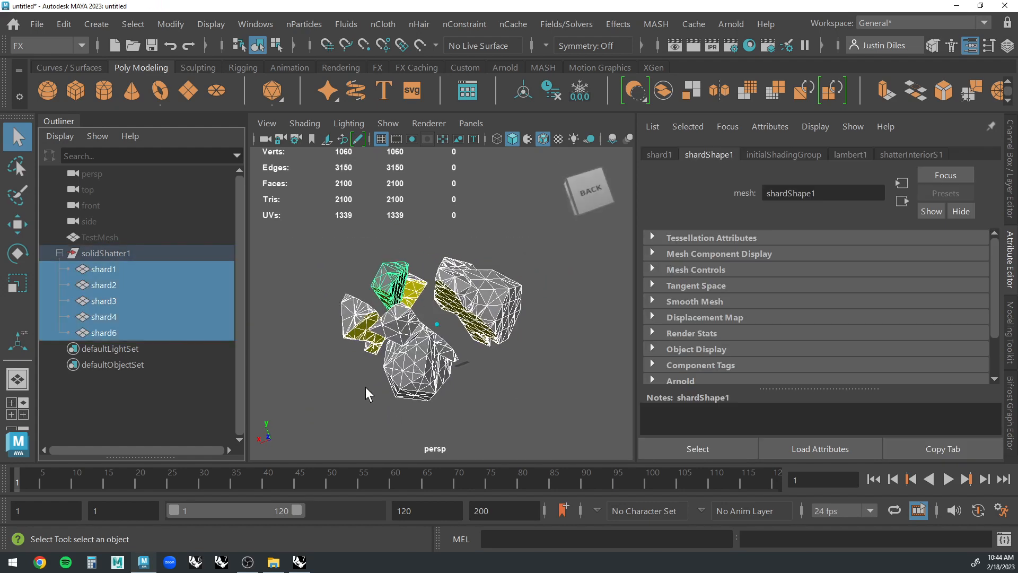
{"action": "right_click", "coordinate": [482, 288]}
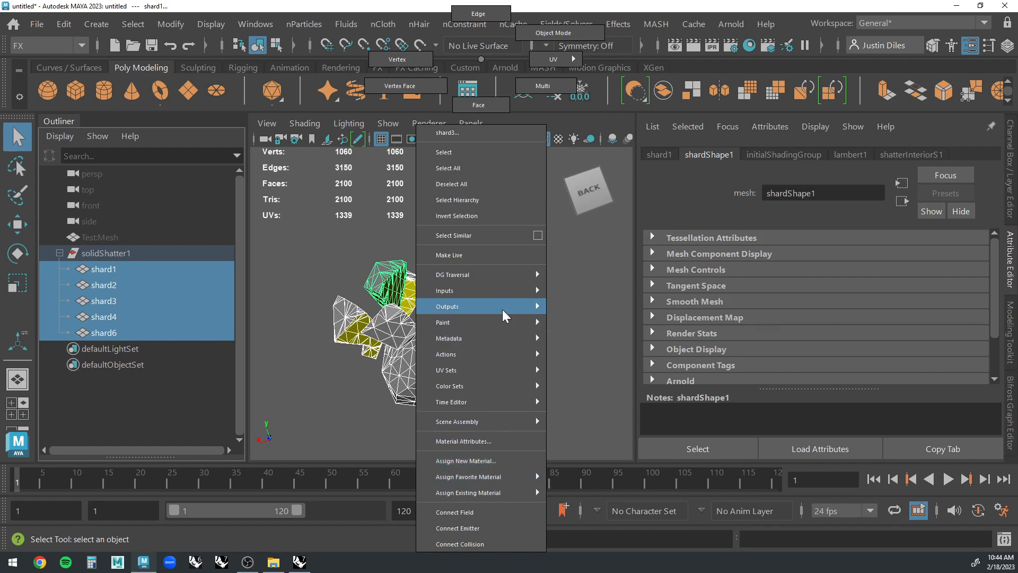
{"action": "mouse_move", "coordinate": [513, 494]}
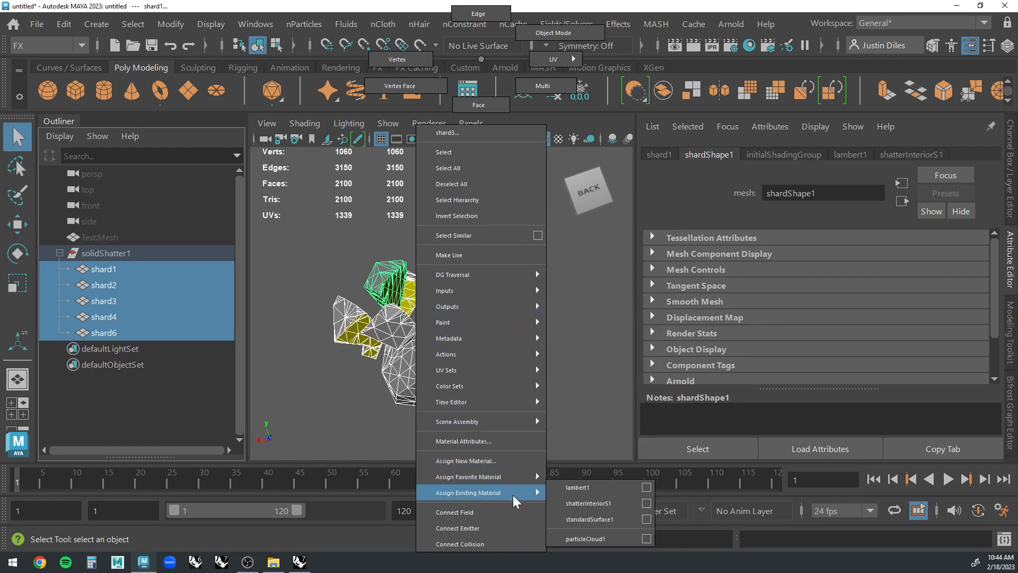
{"action": "left_click", "coordinate": [578, 487]}
{"action": "left_click", "coordinate": [537, 361]}
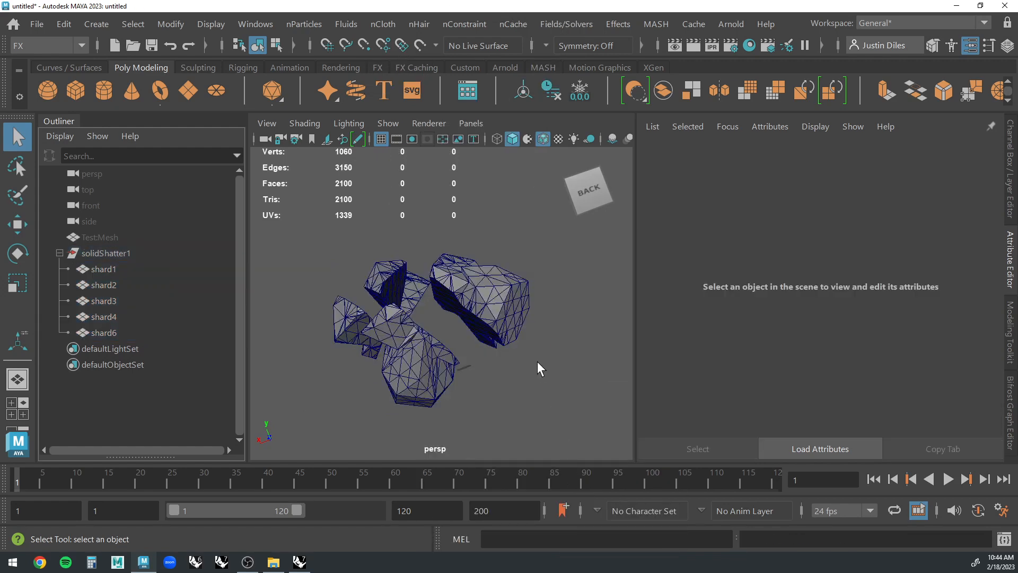
Apply a Solid Shatter to shard4 with shard count 2, interior material on and the original surface hidden, and close the options.
{"action": "left_click", "coordinate": [497, 300]}
{"action": "left_click", "coordinate": [590, 304]}
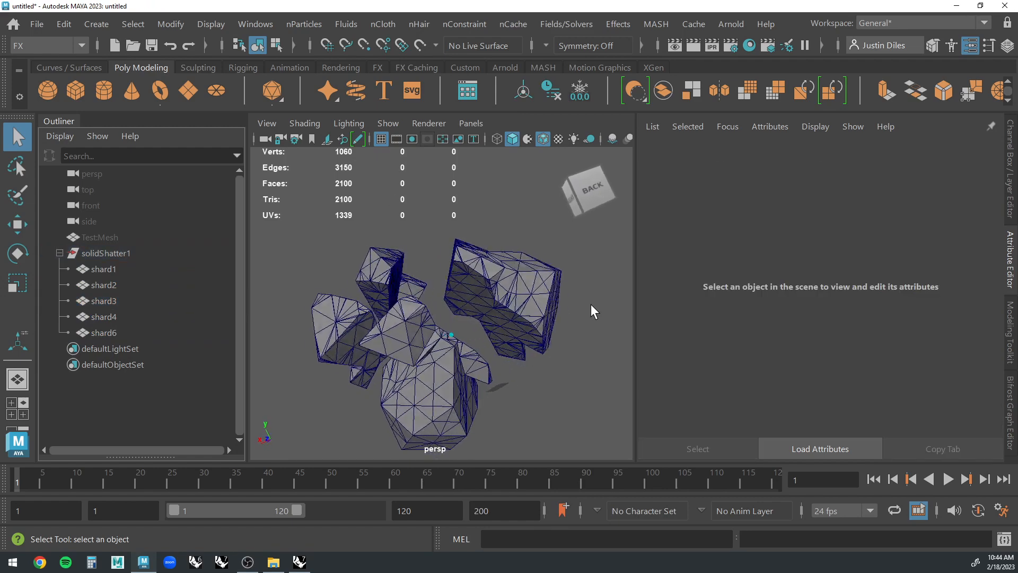
{"action": "left_click_drag", "start_coordinate": [591, 302], "coordinate": [491, 296], "text": "alt"}
{"action": "left_click", "coordinate": [440, 355]}
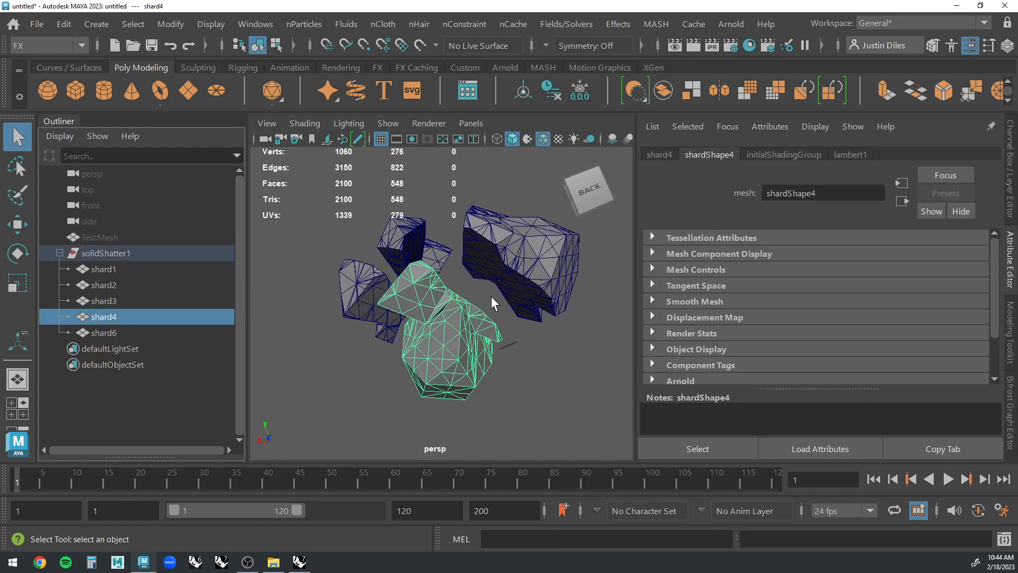
{"action": "left_click", "coordinate": [618, 24]}
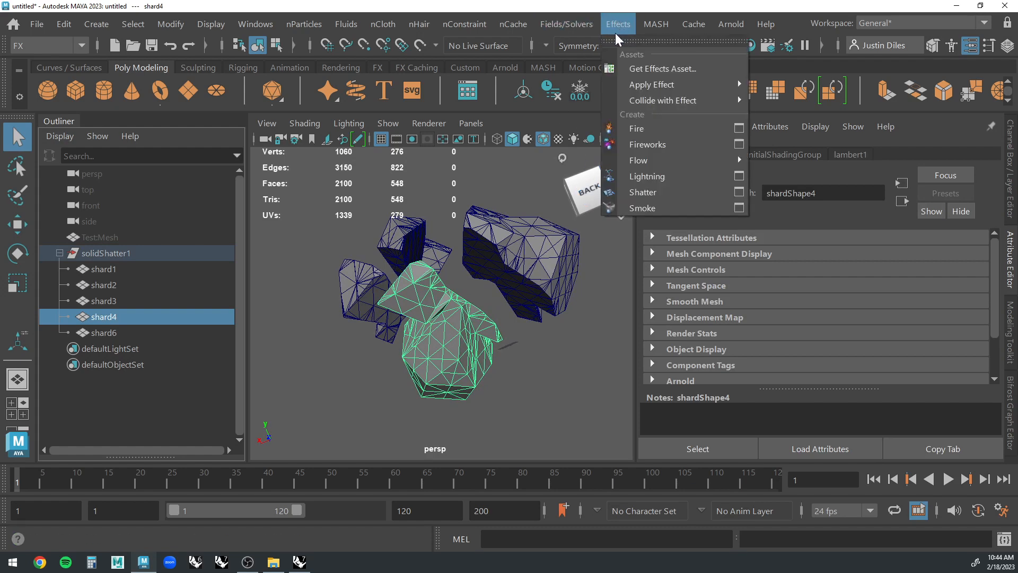
{"action": "left_click", "coordinate": [739, 191]}
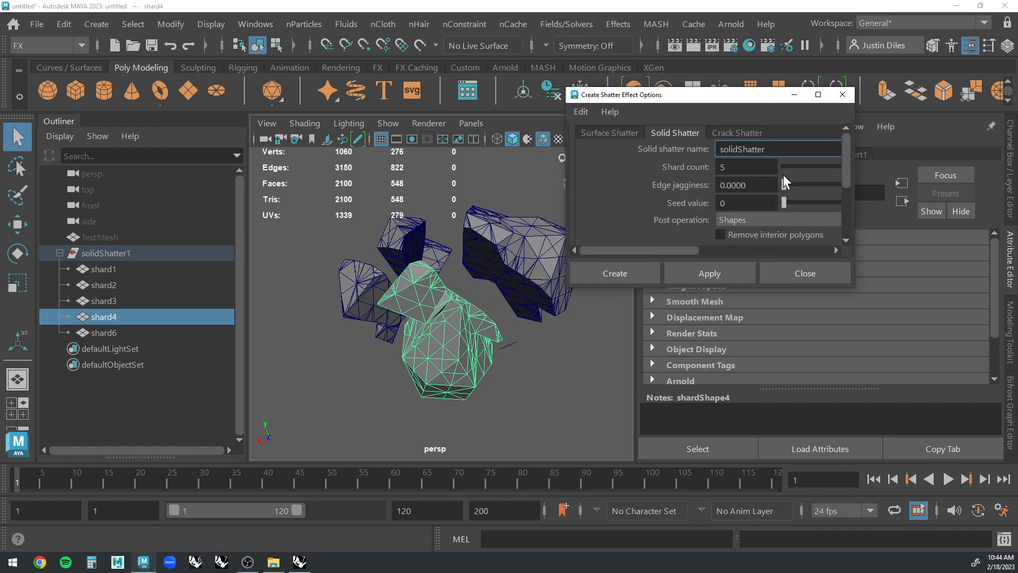
{"action": "left_click_drag", "start_coordinate": [851, 285], "coordinate": [945, 392]}
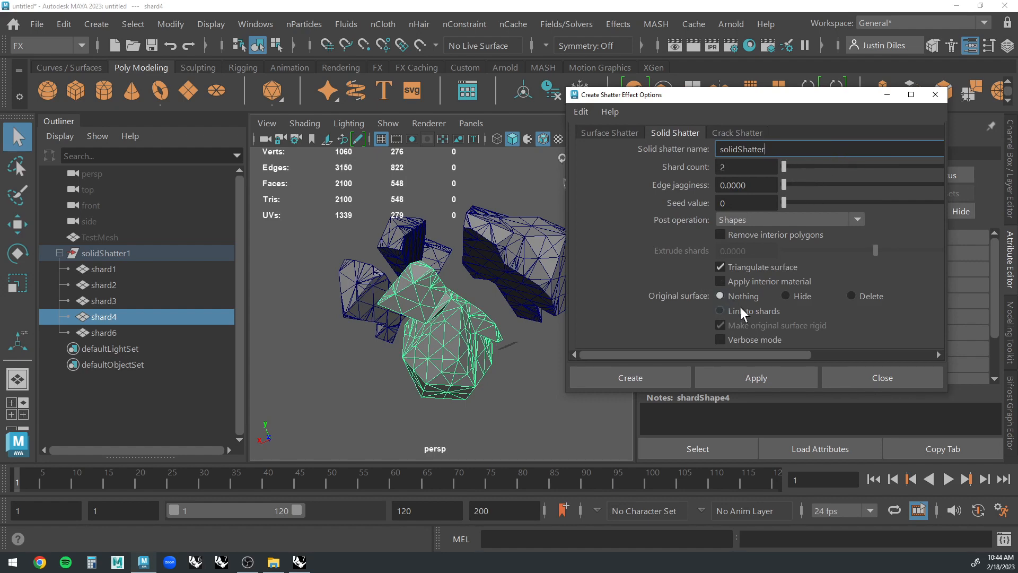
{"action": "left_click", "coordinate": [728, 281]}
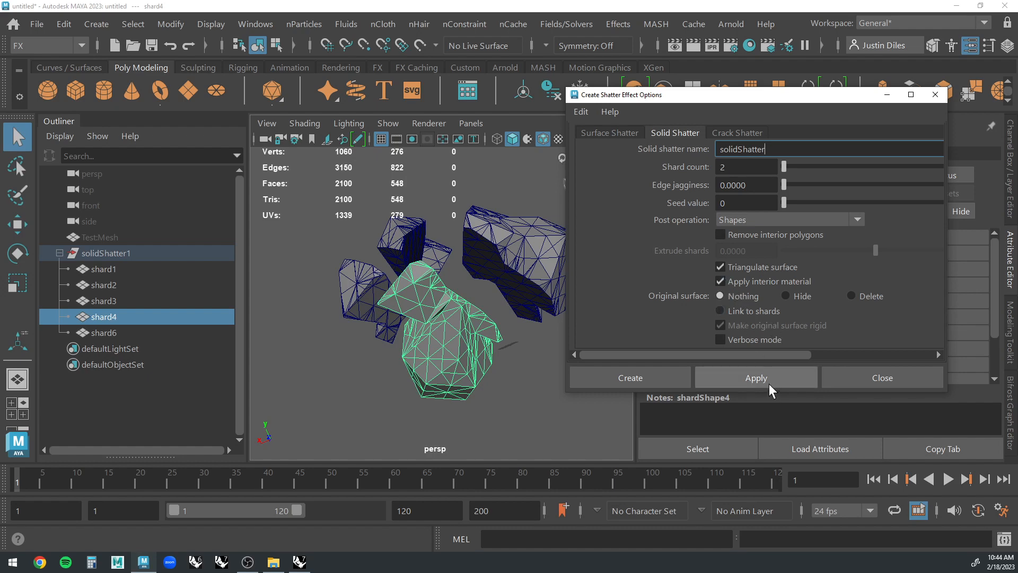
{"action": "left_click", "coordinate": [786, 296]}
{"action": "left_click", "coordinate": [749, 378]}
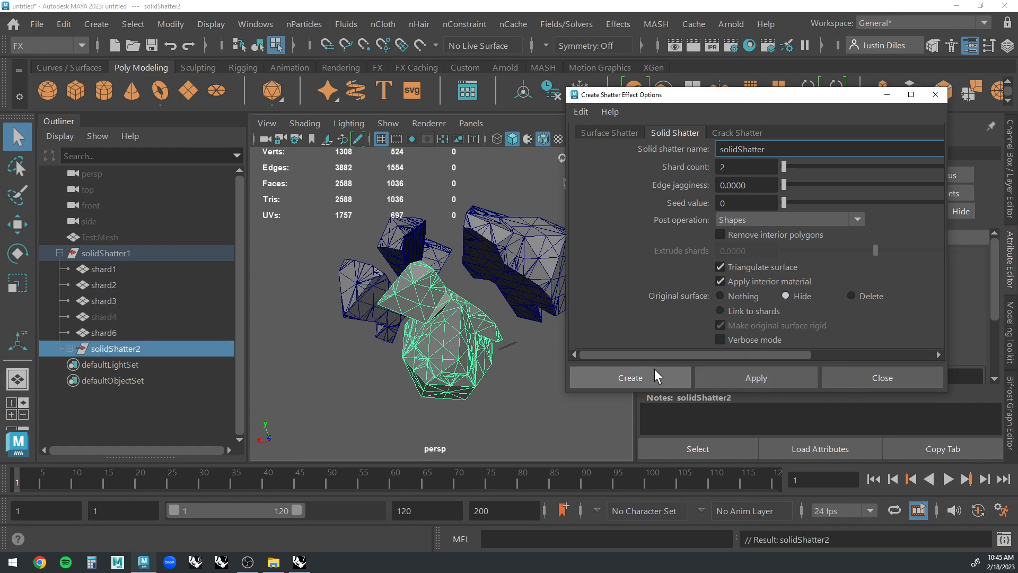
{"action": "left_click", "coordinate": [936, 95]}
Expand the solidShatter2 group and move shard10 down along Y, away from shard8.
{"action": "left_click", "coordinate": [69, 349]}
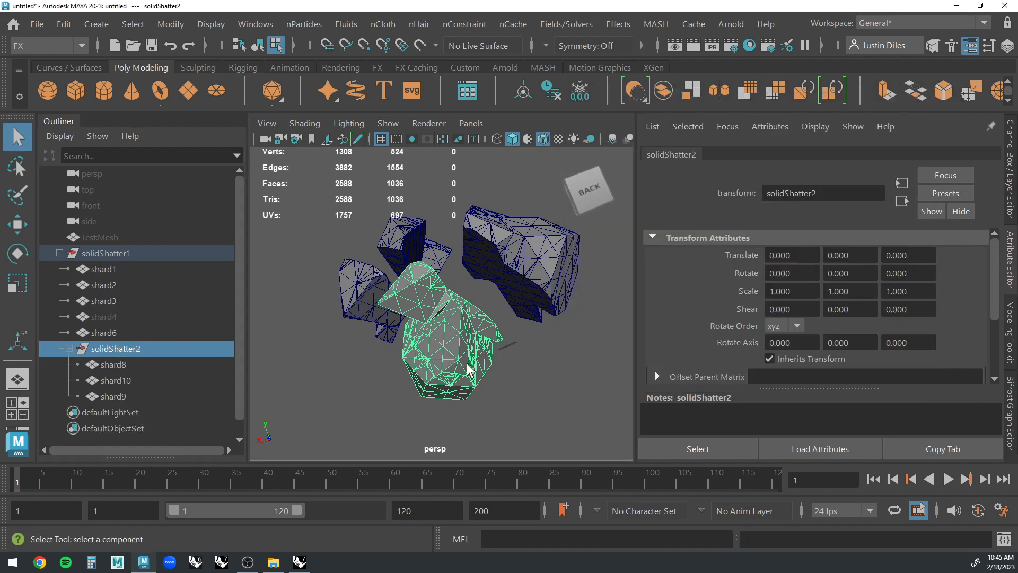
{"action": "right_click_drag", "start_coordinate": [463, 349], "coordinate": [496, 254]}
{"action": "right_click_drag", "start_coordinate": [483, 335], "coordinate": [482, 336]}
{"action": "right_click_drag", "start_coordinate": [467, 339], "coordinate": [547, 37]}
{"action": "left_click", "coordinate": [524, 342]}
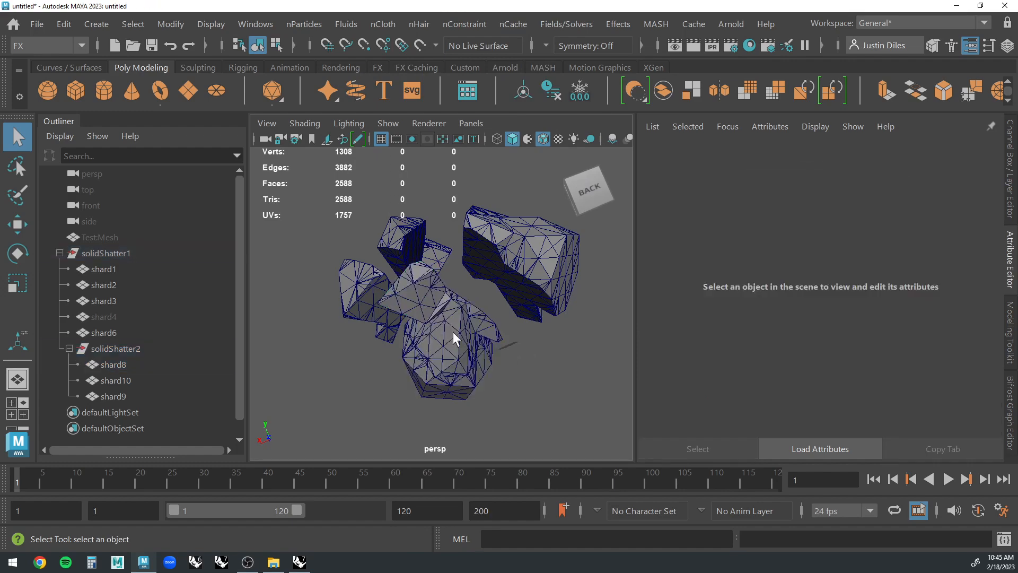
{"action": "left_click", "coordinate": [448, 331]}
{"action": "left_click_drag", "start_coordinate": [413, 361], "coordinate": [452, 375], "text": "alt"}
{"action": "left_click", "coordinate": [439, 372]}
{"action": "key", "text": "w"}
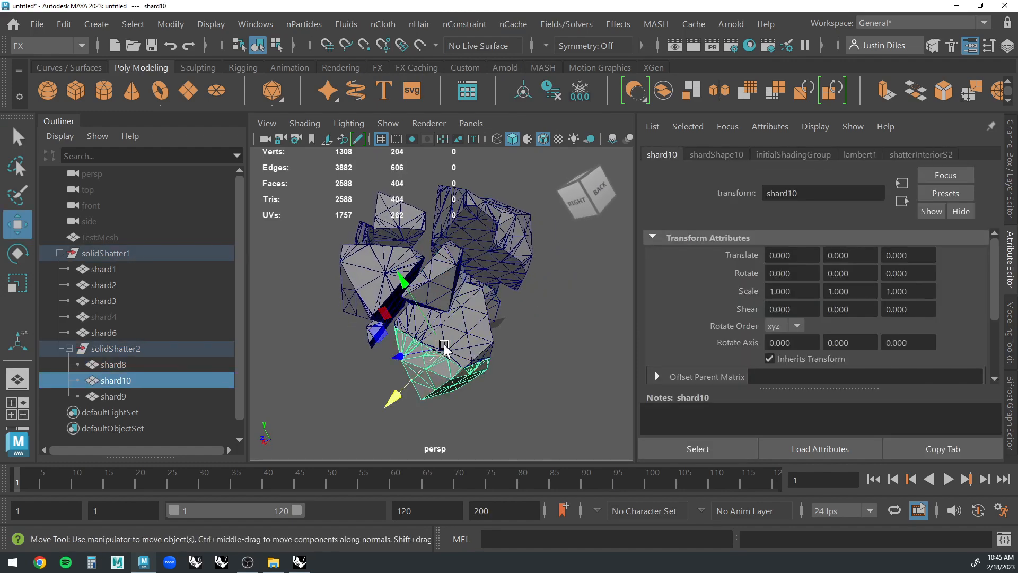
{"action": "left_click_drag", "start_coordinate": [405, 286], "coordinate": [429, 331]}
Find and delete the tiny leftover fragment shard9 beside shard8.
{"action": "left_click", "coordinate": [475, 320]}
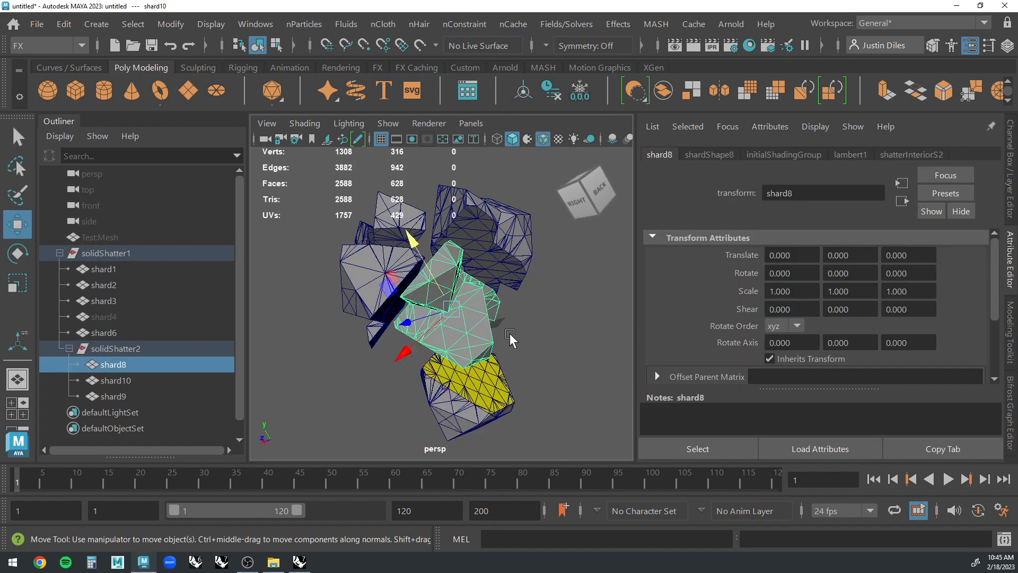
{"action": "left_click_drag", "start_coordinate": [511, 337], "coordinate": [479, 333], "text": "alt"}
{"action": "mouse_move", "coordinate": [387, 328]}
{"action": "left_mouse_down"}
{"action": "mouse_move", "coordinate": [370, 331]}
{"action": "mouse_move", "coordinate": [384, 329]}
{"action": "left_mouse_up"}
{"action": "left_click_drag", "start_coordinate": [540, 333], "coordinate": [532, 334], "text": "alt"}
{"action": "scroll", "coordinate": [533, 334], "scroll_direction": "up", "scroll_amount": 4}
{"action": "left_click", "coordinate": [539, 334]}
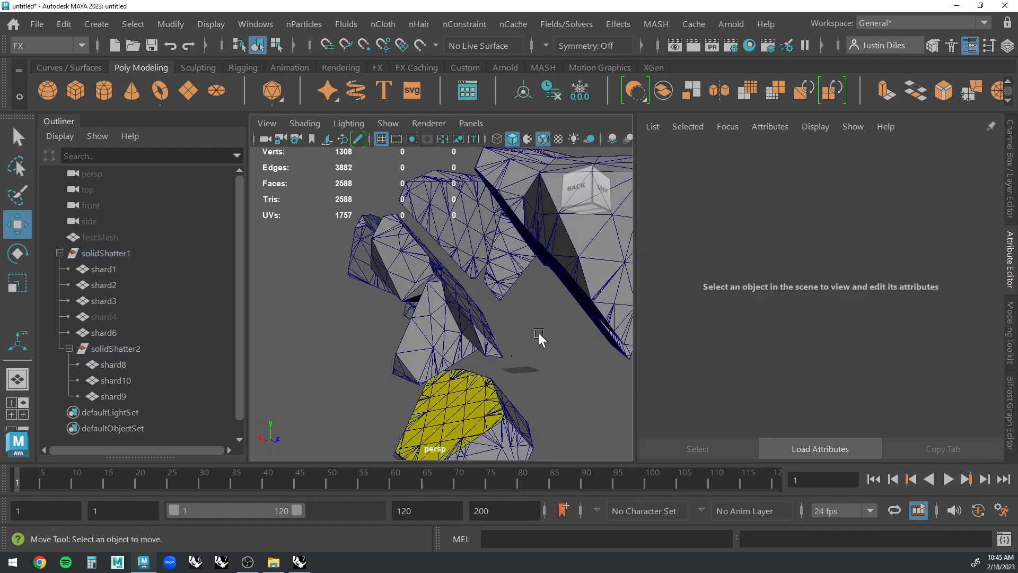
{"action": "left_click", "coordinate": [511, 366]}
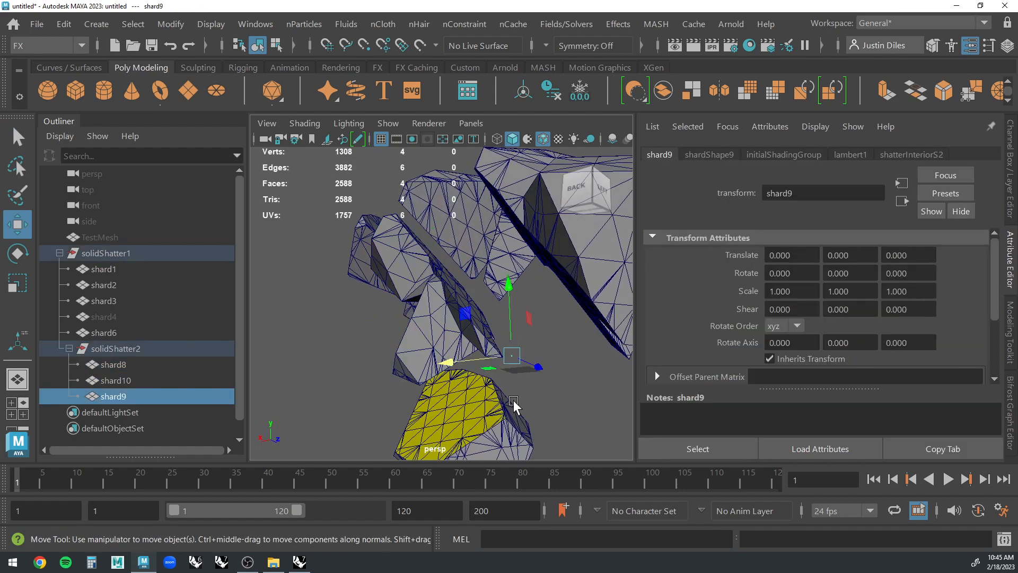
{"action": "key", "text": "Delete"}
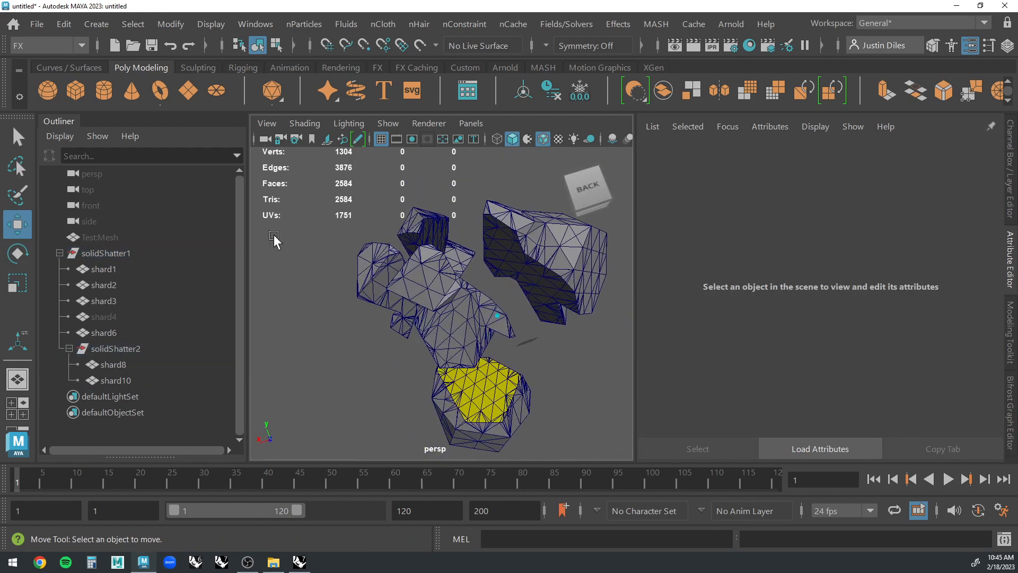
Assign lambert1 to all visible shards, including the new shard8 and shard10, and clear the selection.
{"action": "left_click", "coordinate": [16, 134]}
{"action": "left_click", "coordinate": [429, 313]}
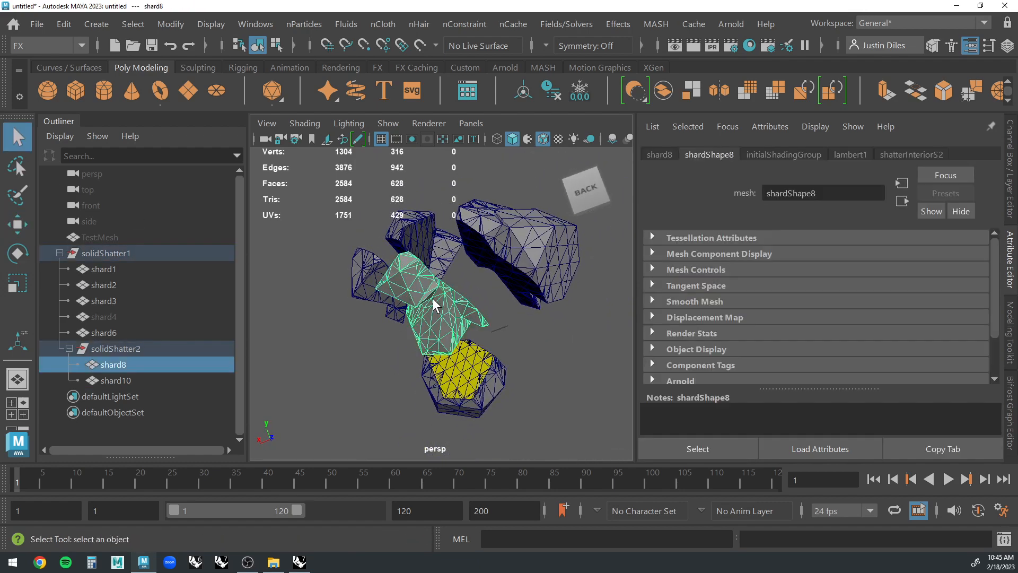
{"action": "left_click", "coordinate": [561, 320]}
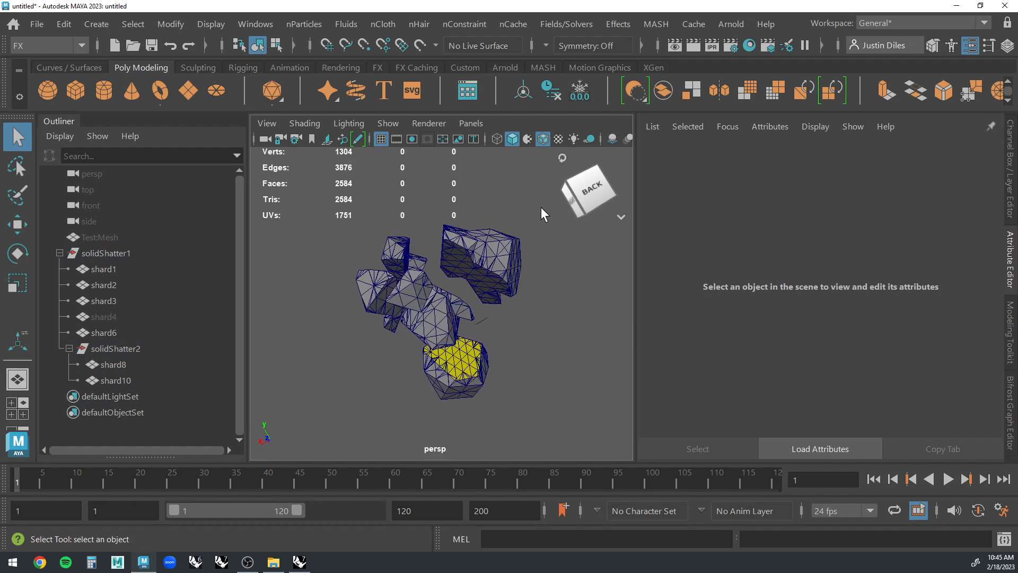
{"action": "left_click_drag", "start_coordinate": [329, 421], "coordinate": [328, 421]}
{"action": "right_click", "coordinate": [494, 251]}
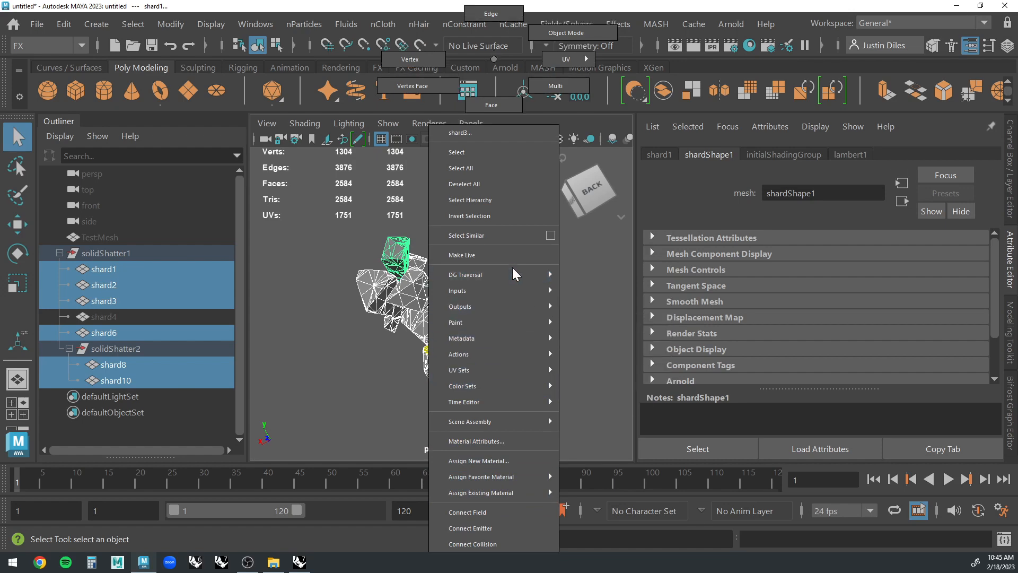
{"action": "mouse_move", "coordinate": [525, 493]}
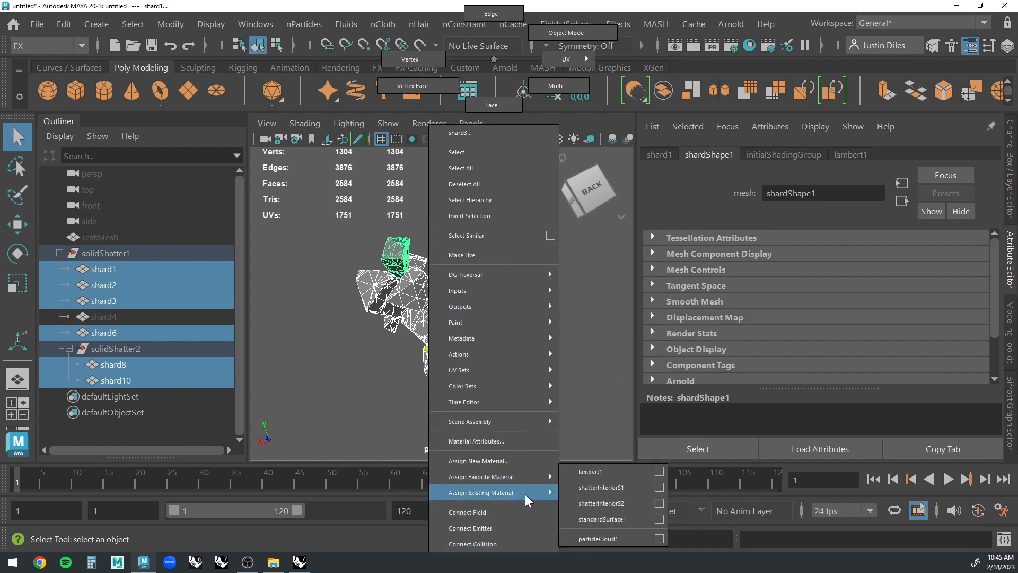
{"action": "left_click", "coordinate": [581, 470]}
{"action": "left_click", "coordinate": [552, 365]}
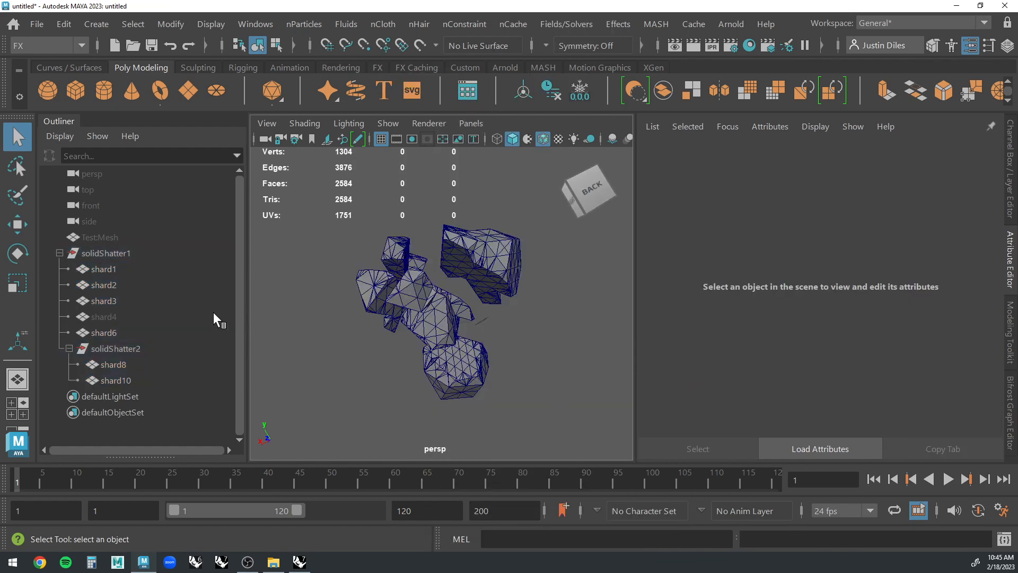
Ungroup solidShatter1 and solidShatter2 so every shard sits at the top level of the scene.
{"action": "left_click", "coordinate": [117, 249]}
{"action": "left_click", "coordinate": [63, 24]}
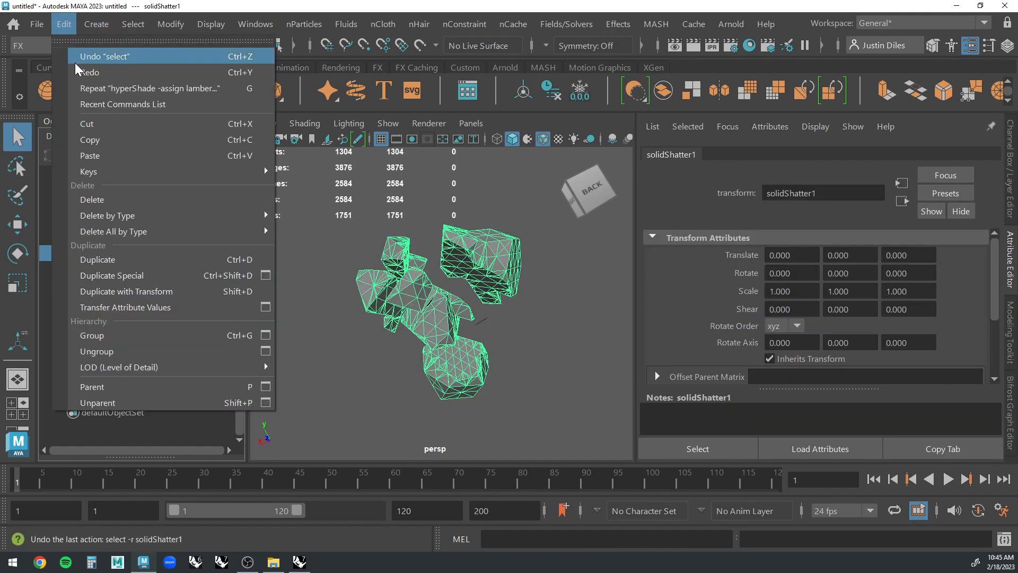
{"action": "left_click", "coordinate": [97, 351]}
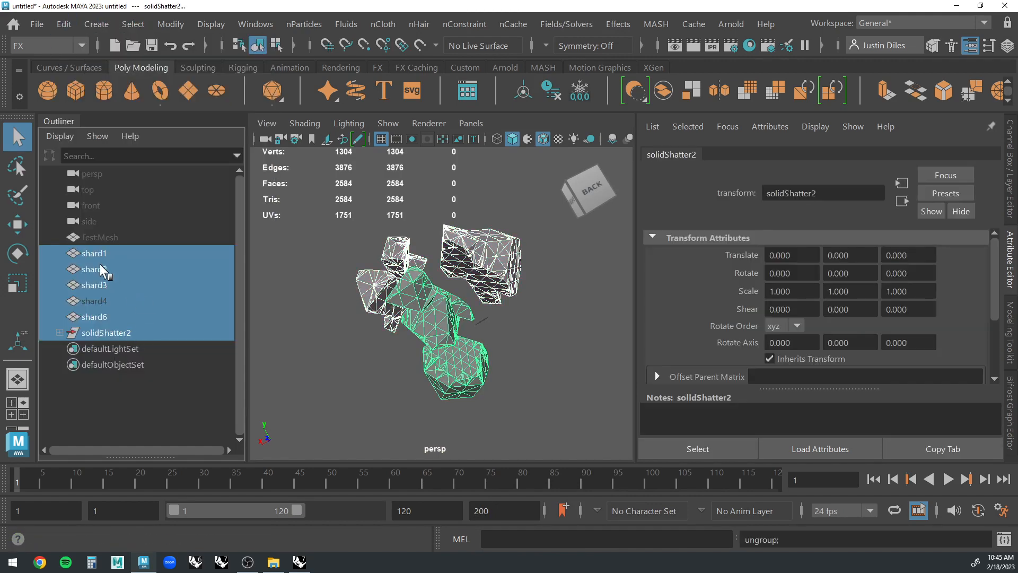
{"action": "left_click", "coordinate": [103, 333]}
{"action": "right_click", "coordinate": [104, 334]}
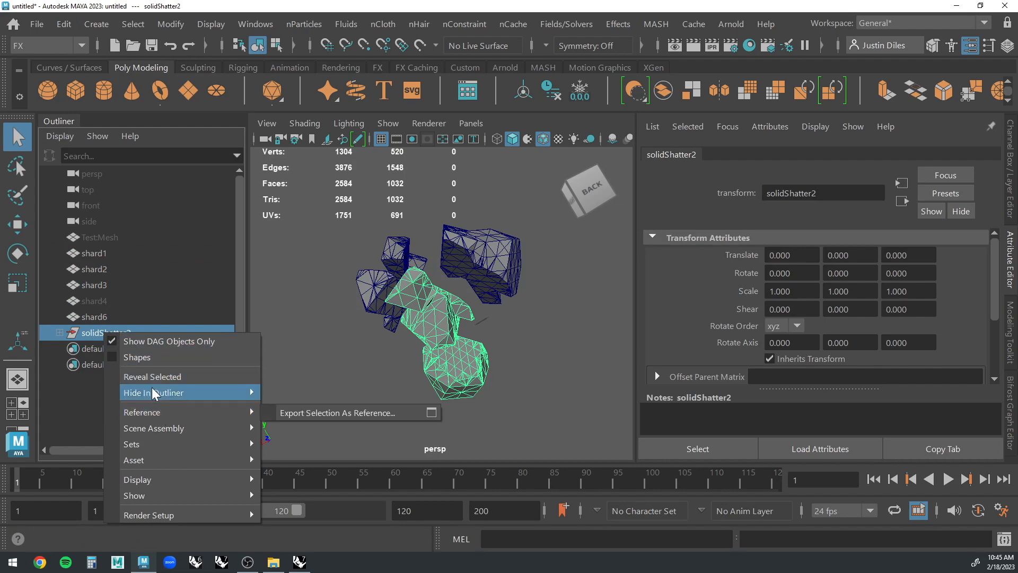
{"action": "left_click", "coordinate": [60, 26]}
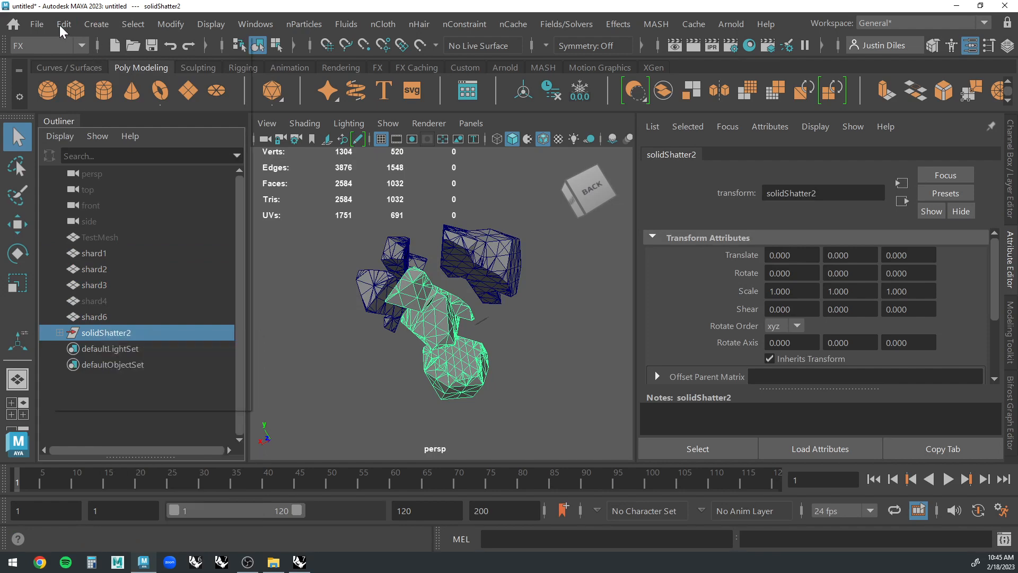
{"action": "left_click", "coordinate": [113, 352]}
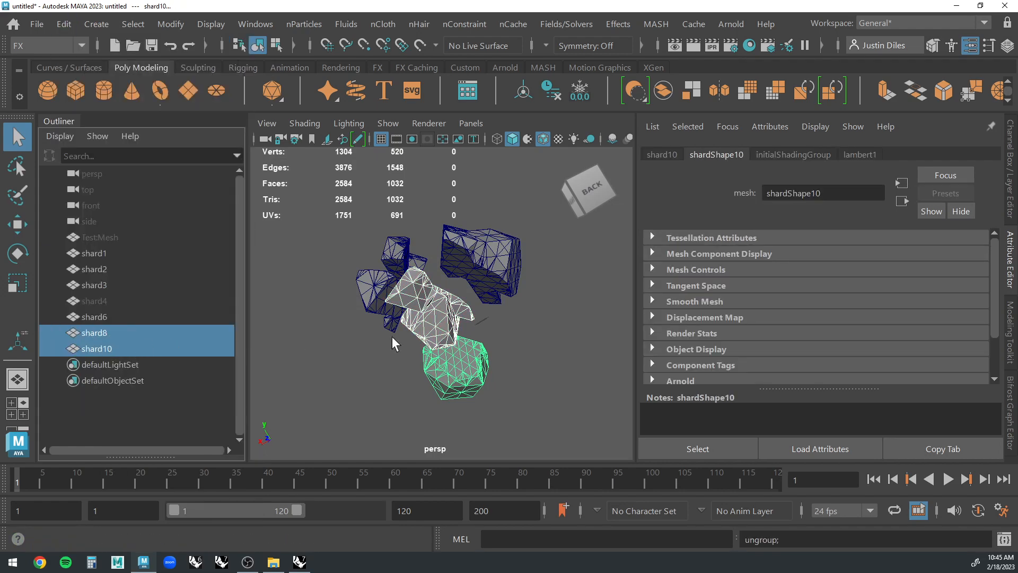
{"action": "left_click", "coordinate": [523, 330]}
Move shard8 away from the neighbouring shards and deselect it.
{"action": "scroll", "coordinate": [523, 310], "scroll_direction": "up", "scroll_amount": 5}
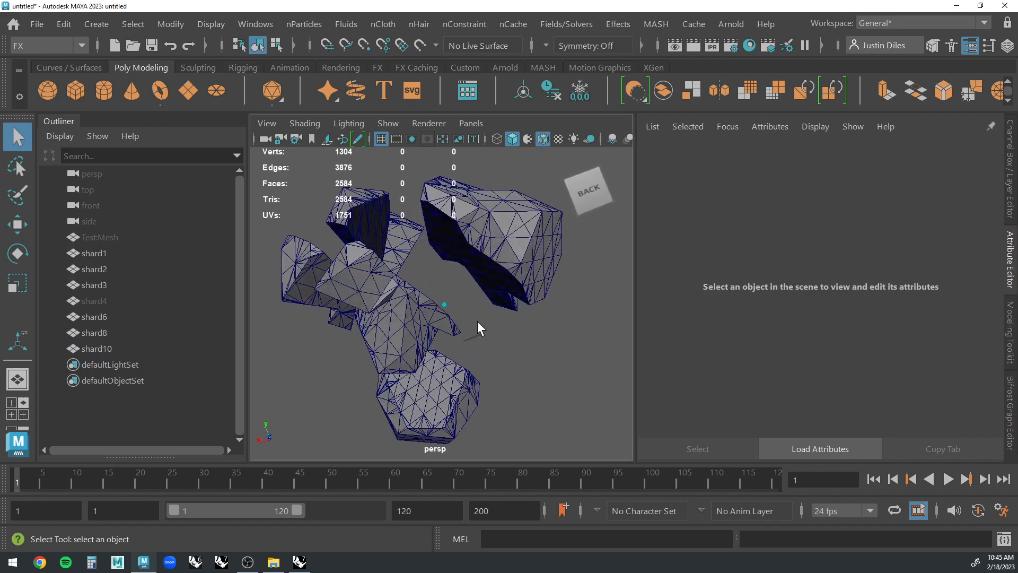
{"action": "scroll", "coordinate": [563, 297], "scroll_direction": "down", "scroll_amount": 2}
{"action": "left_click_drag", "start_coordinate": [478, 320], "coordinate": [436, 310], "text": "alt"}
{"action": "left_click", "coordinate": [440, 301]}
{"action": "scroll", "coordinate": [438, 316], "scroll_direction": "up", "scroll_amount": 1}
{"action": "key", "text": "w"}
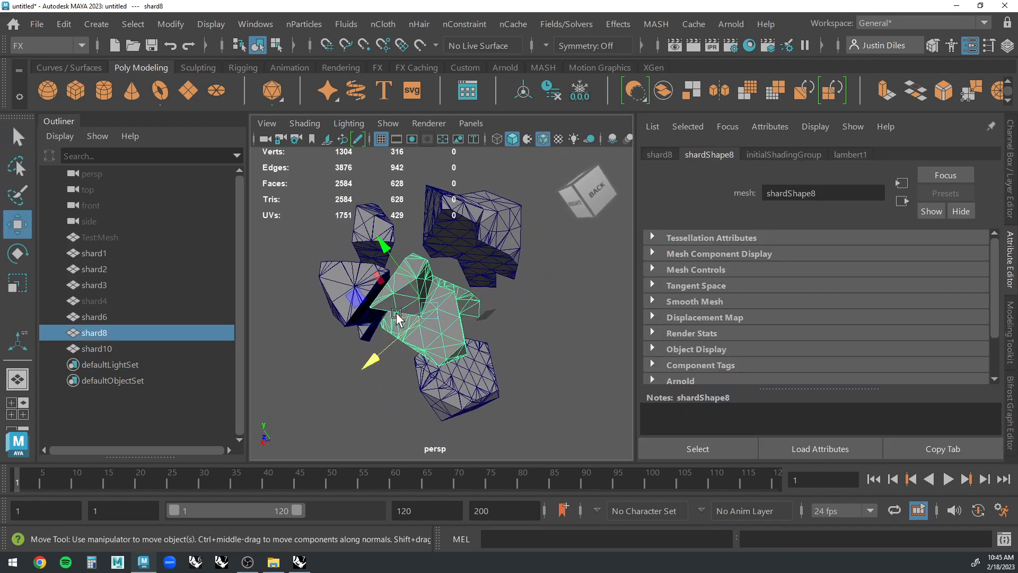
{"action": "left_click_drag", "start_coordinate": [393, 324], "coordinate": [424, 332]}
{"action": "left_click", "coordinate": [578, 345]}
{"action": "left_click_drag", "start_coordinate": [578, 348], "coordinate": [395, 289], "text": "alt"}
Select all the visible shards and combine them into a single mesh.
{"action": "left_click", "coordinate": [18, 140]}
{"action": "left_click_drag", "start_coordinate": [530, 308], "coordinate": [388, 226], "text": "alt"}
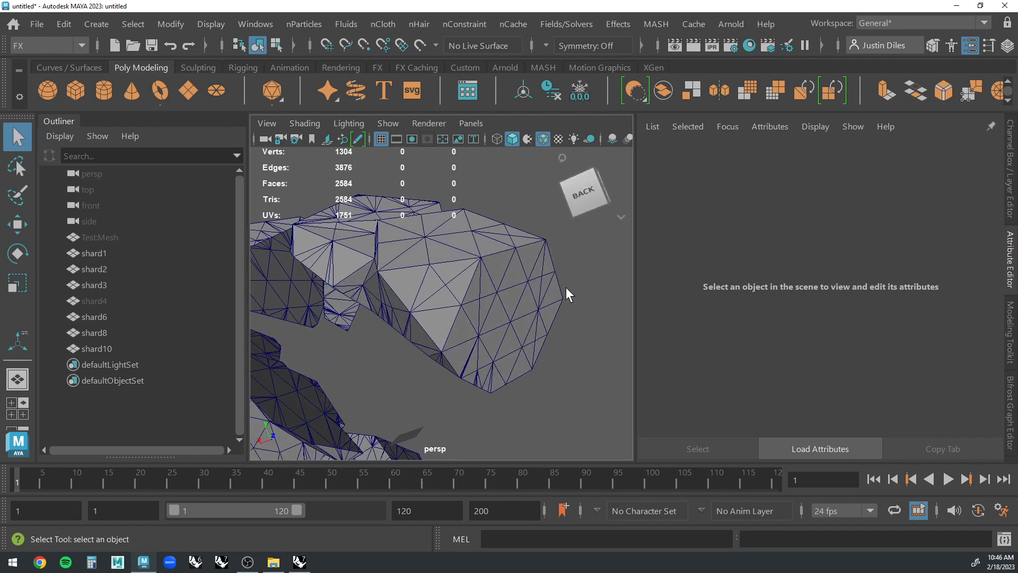
{"action": "scroll", "coordinate": [565, 287], "scroll_direction": "down", "scroll_amount": 5}
{"action": "left_click_drag", "start_coordinate": [497, 243], "coordinate": [538, 222], "text": "alt"}
{"action": "left_click_drag", "start_coordinate": [537, 221], "coordinate": [298, 428]}
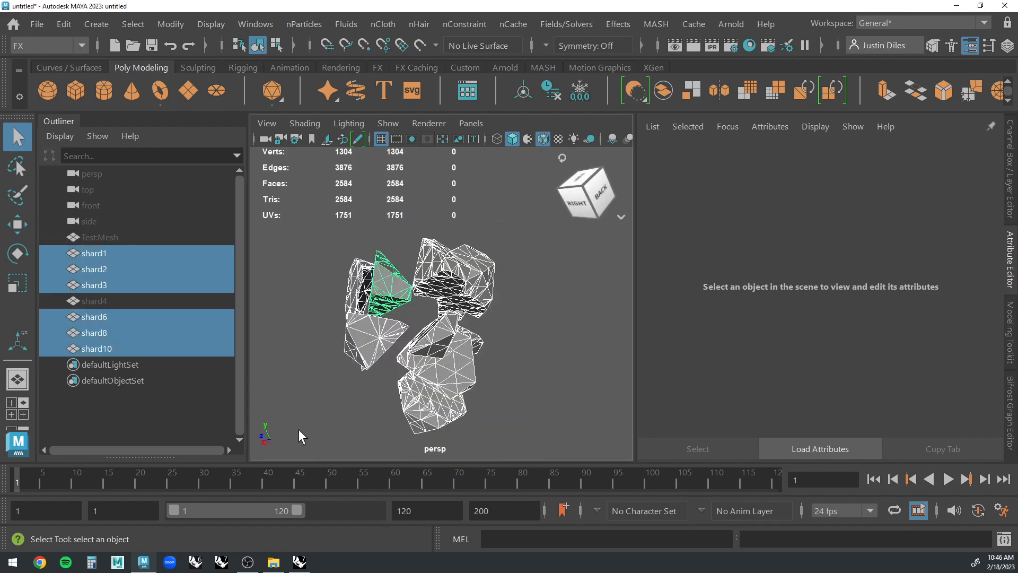
{"action": "left_click_drag", "start_coordinate": [516, 289], "coordinate": [516, 291], "text": "alt"}
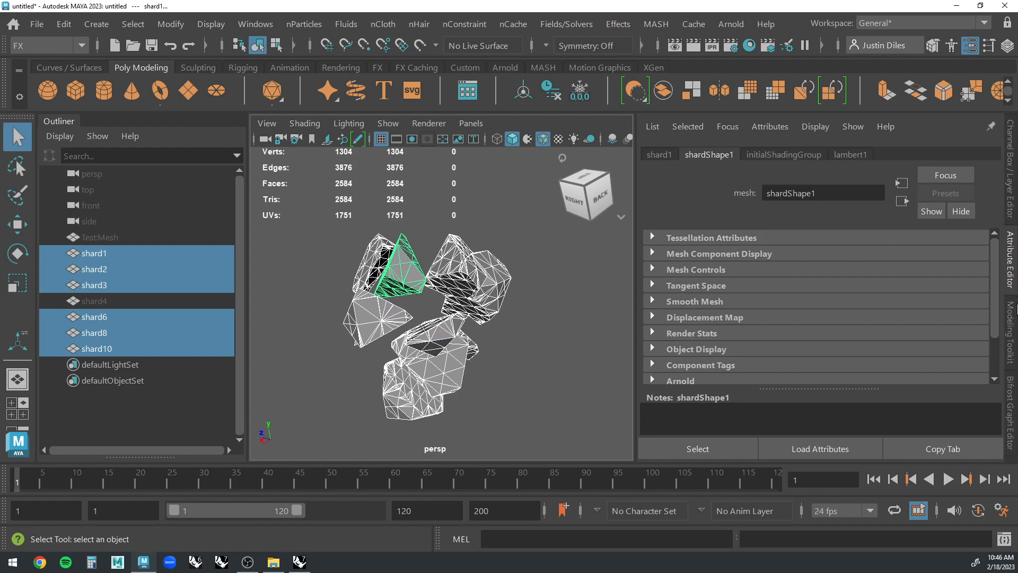
{"action": "left_click", "coordinate": [1011, 329]}
{"action": "scroll", "coordinate": [924, 270], "scroll_direction": "down", "scroll_amount": 5}
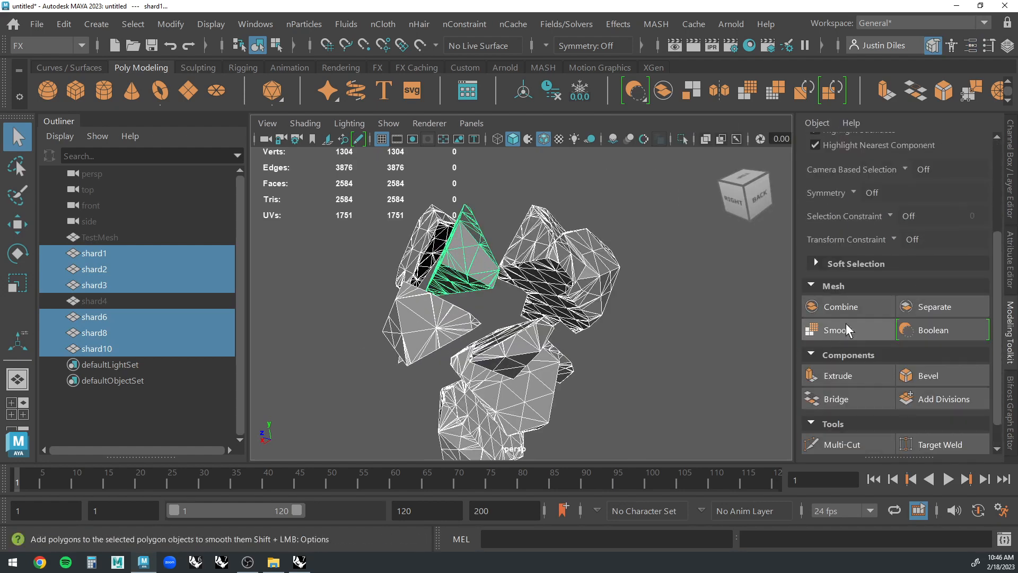
{"action": "left_click", "coordinate": [848, 311]}
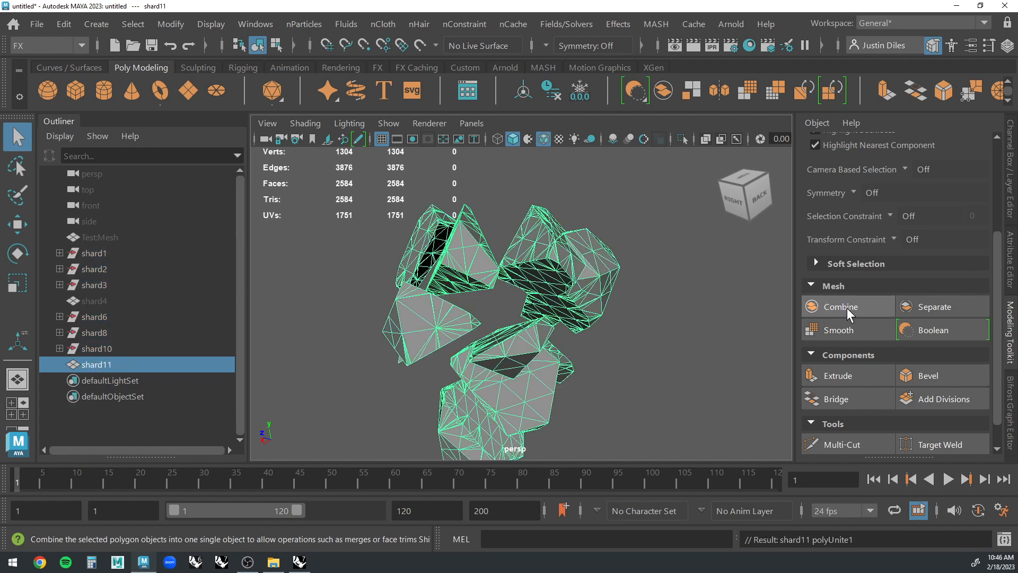
Delete the leftover shard1 through shard10 nodes, keeping the combined shard11 mesh.
{"action": "left_click", "coordinate": [105, 239]}
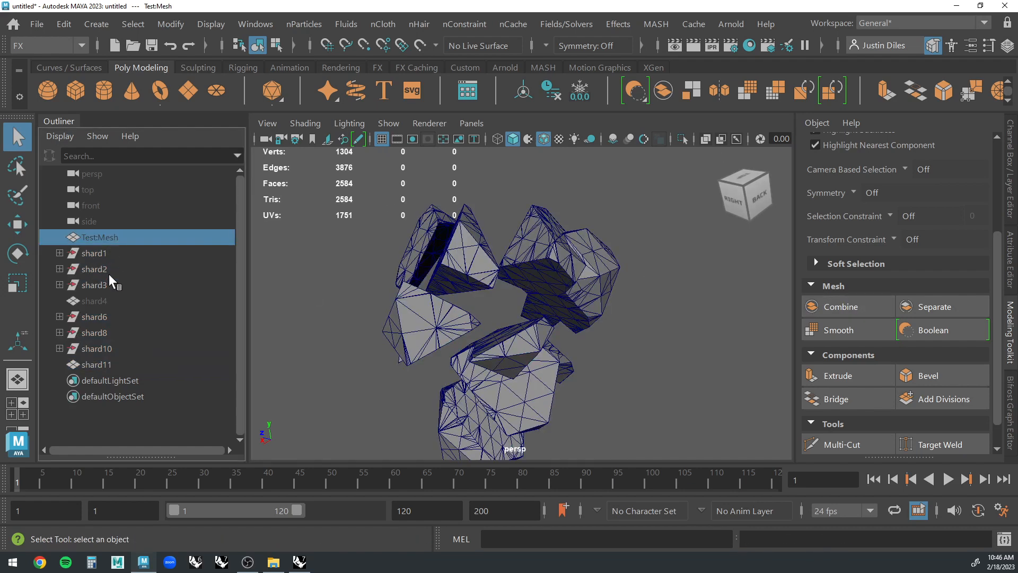
{"action": "left_click", "coordinate": [100, 256]}
{"action": "left_click", "coordinate": [89, 350], "text": "shift"}
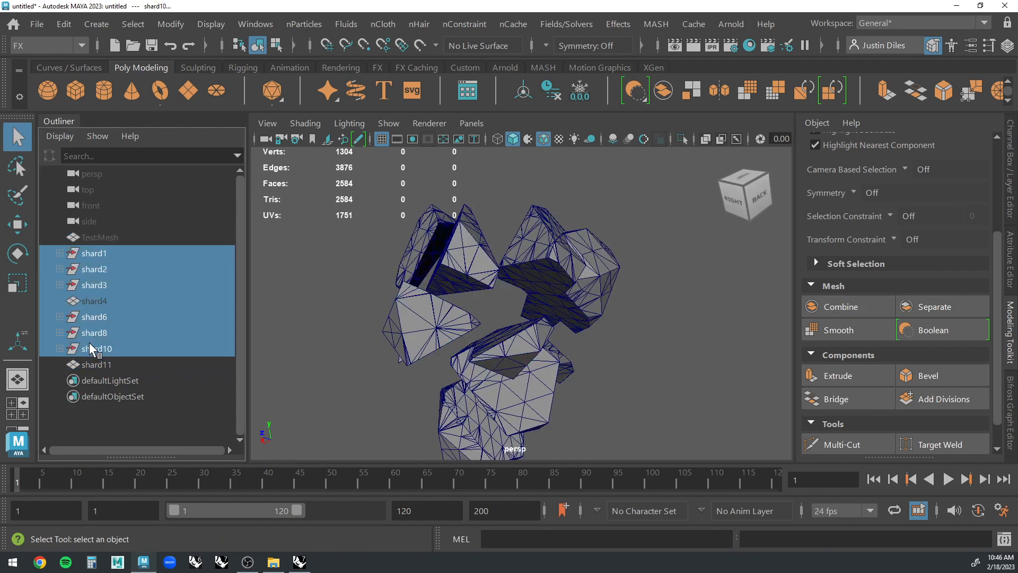
{"action": "key", "text": "Delete"}
Assign the existing lambert1 material to the combined shard11 mesh.
{"action": "left_click", "coordinate": [582, 261]}
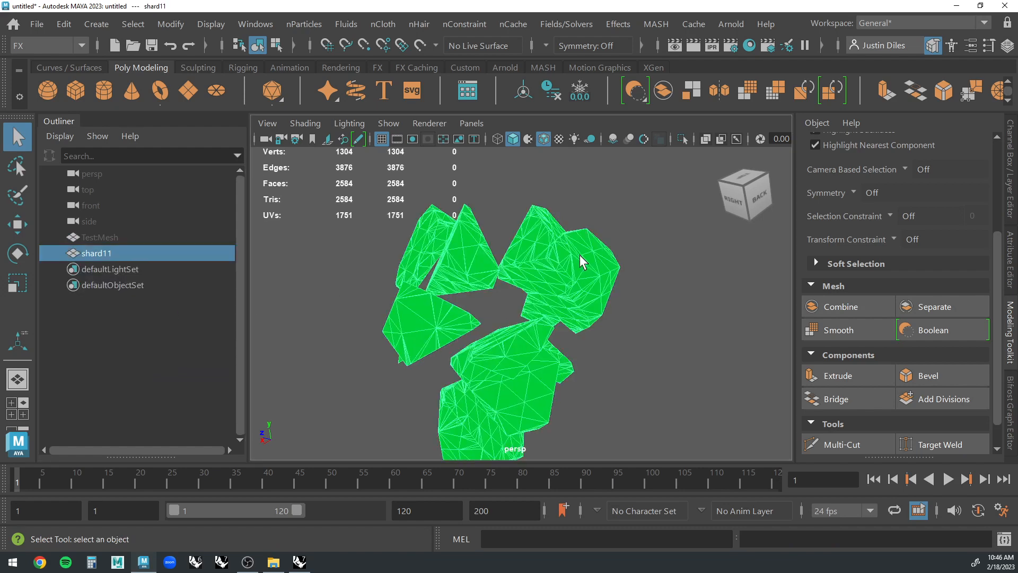
{"action": "right_click", "coordinate": [573, 277]}
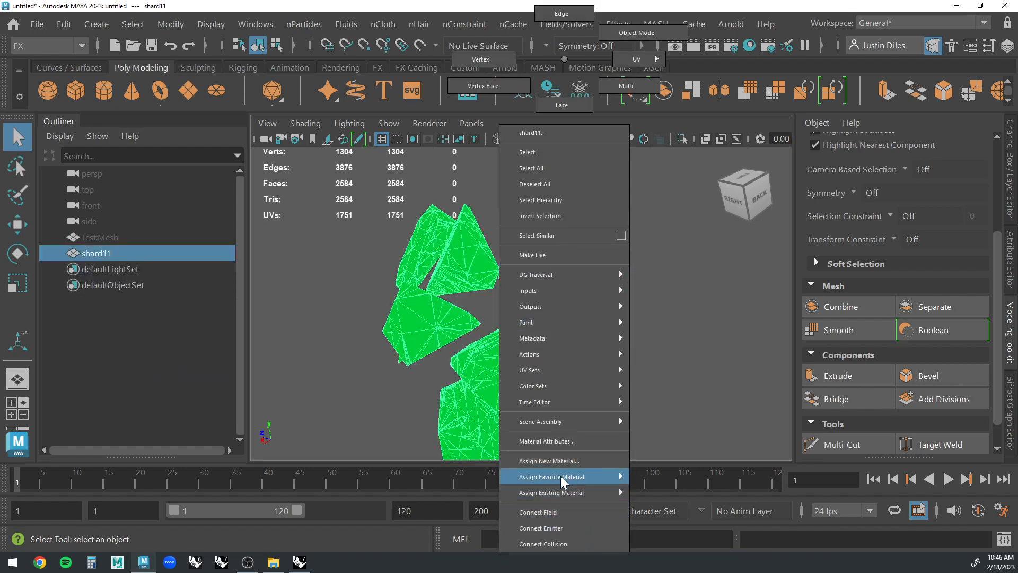
{"action": "mouse_move", "coordinate": [567, 481]}
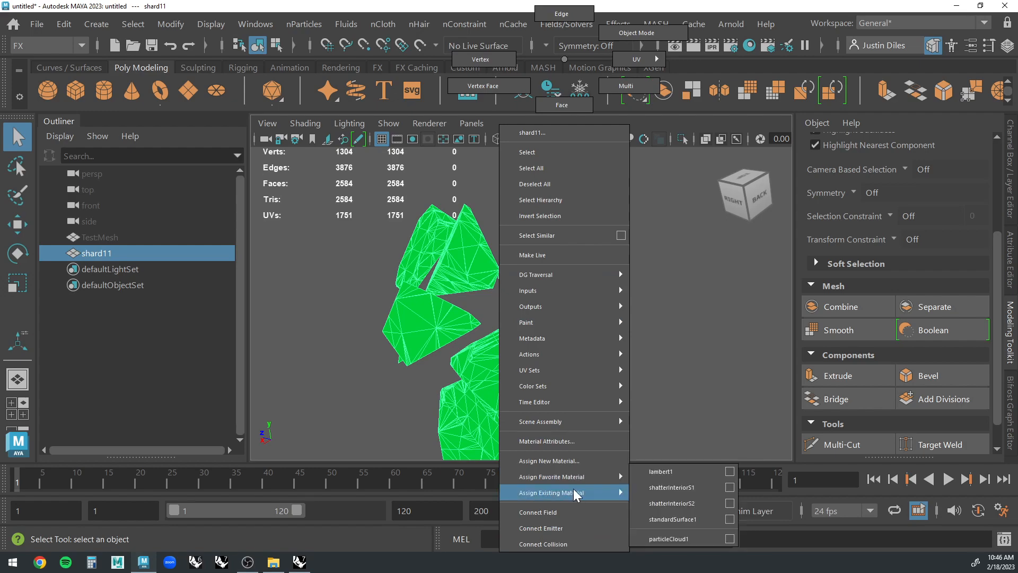
{"action": "left_click", "coordinate": [663, 471]}
{"action": "left_click", "coordinate": [661, 402]}
{"action": "left_click_drag", "start_coordinate": [661, 403], "coordinate": [582, 303], "text": "alt"}
{"action": "left_click", "coordinate": [573, 289]}
{"action": "left_click", "coordinate": [628, 338]}
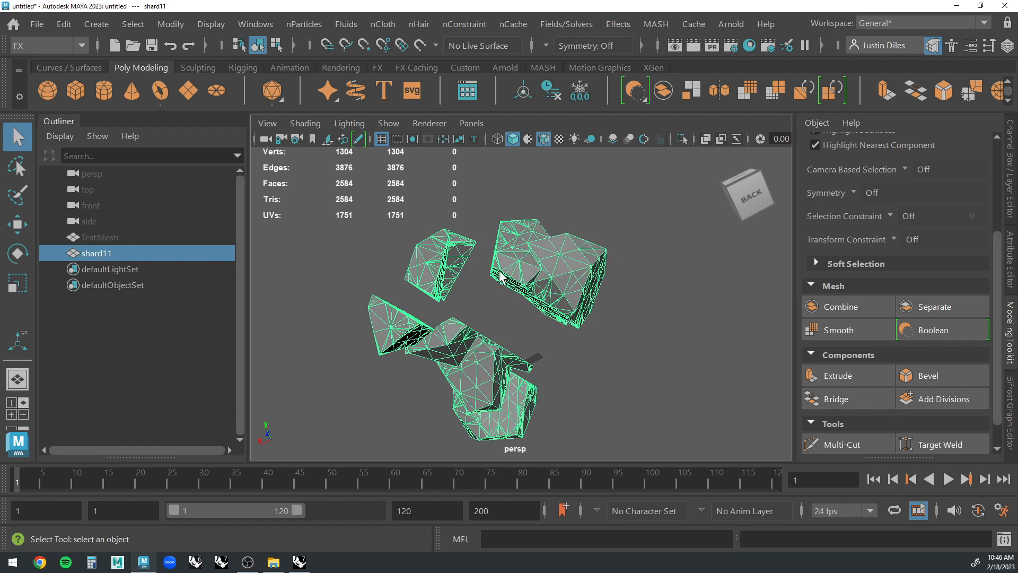
Turn on the coloured hard edges display for shard11 and deselect it.
{"action": "left_click", "coordinate": [584, 227]}
{"action": "left_click_drag", "start_coordinate": [584, 227], "coordinate": [555, 264], "text": "alt"}
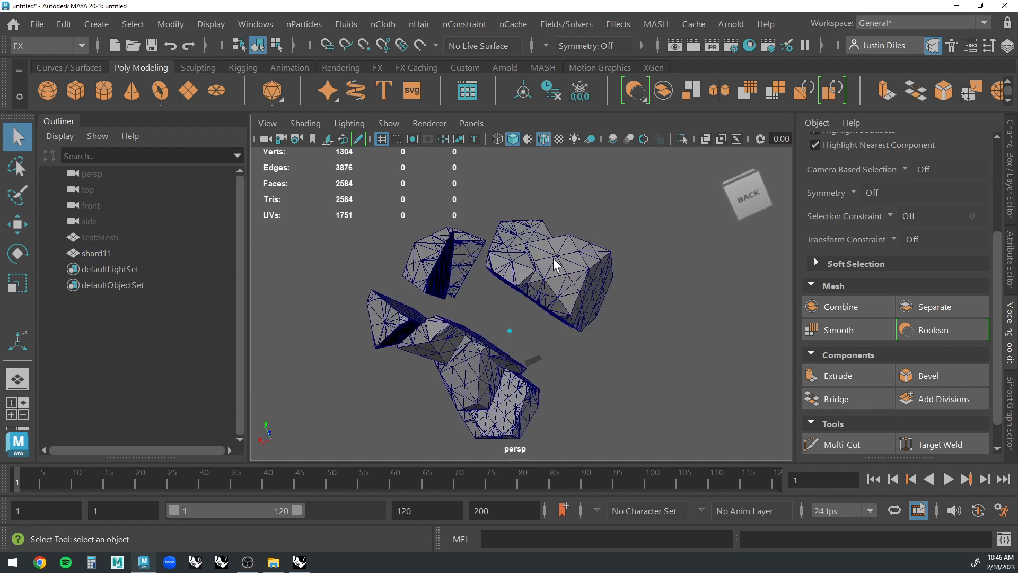
{"action": "left_click", "coordinate": [555, 263]}
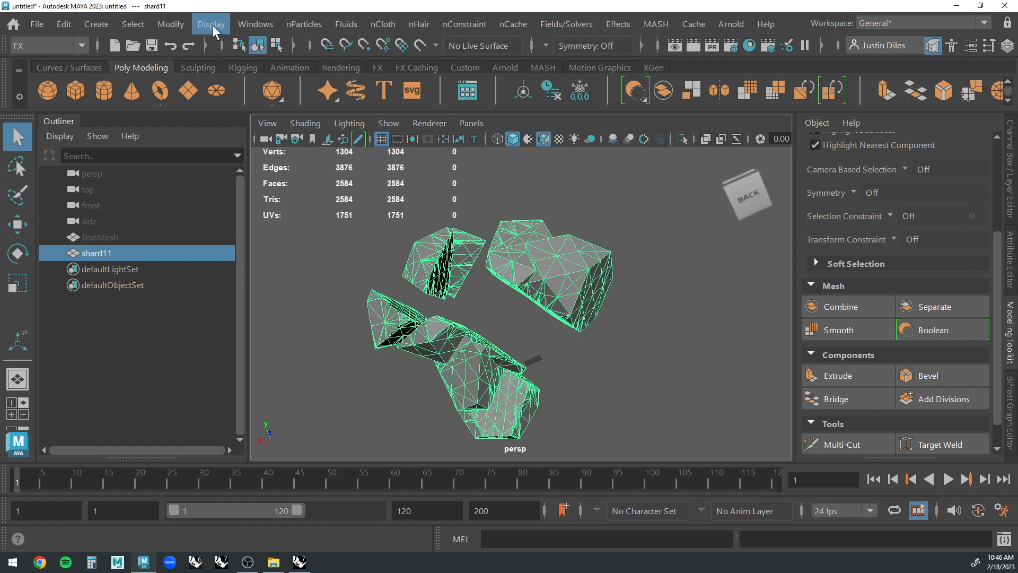
{"action": "left_click", "coordinate": [453, 205]}
{"action": "left_click", "coordinate": [571, 228]}
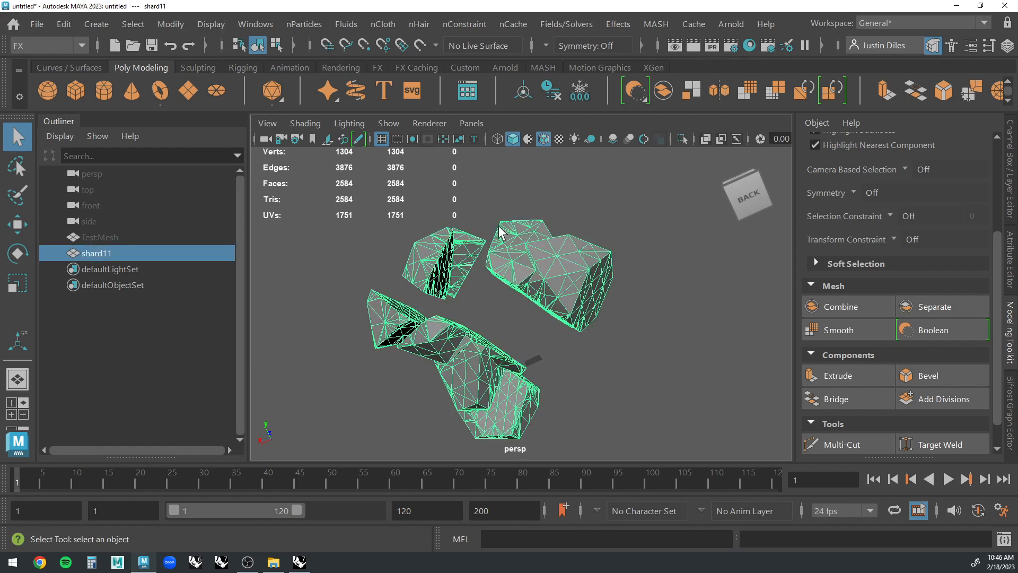
{"action": "left_click", "coordinate": [215, 24]}
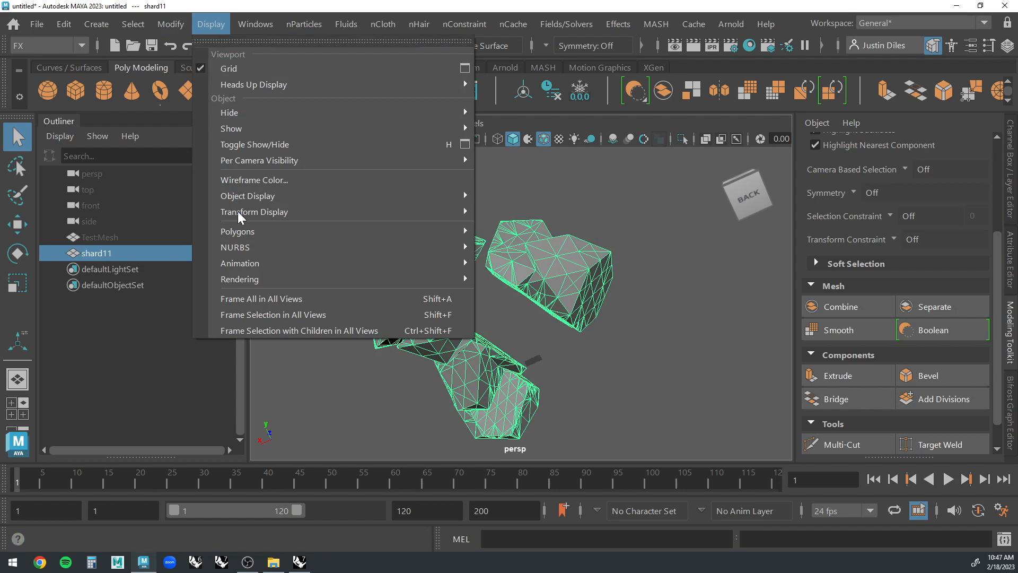
{"action": "mouse_move", "coordinate": [248, 237]}
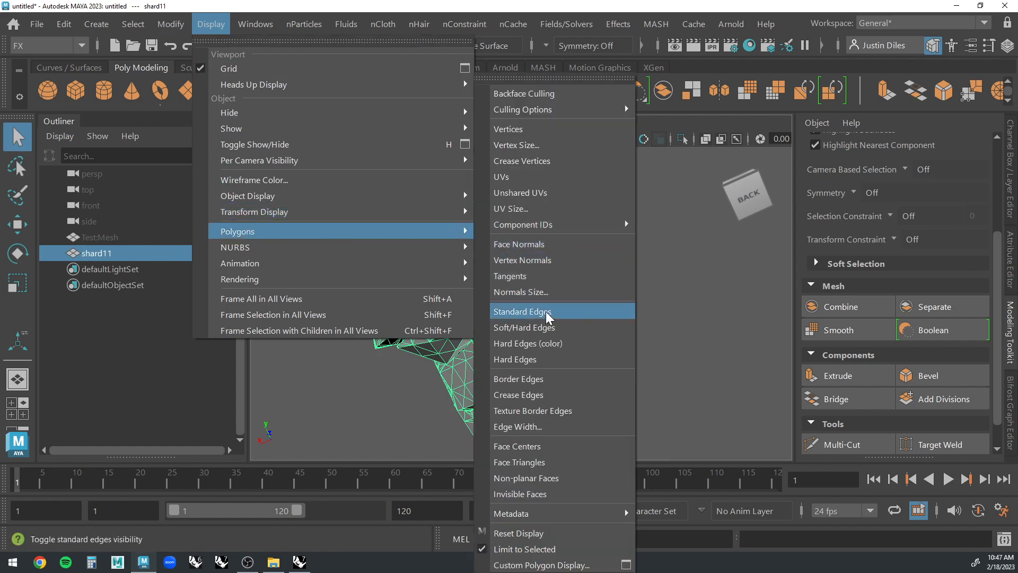
{"action": "left_click", "coordinate": [562, 346]}
{"action": "left_click", "coordinate": [598, 360]}
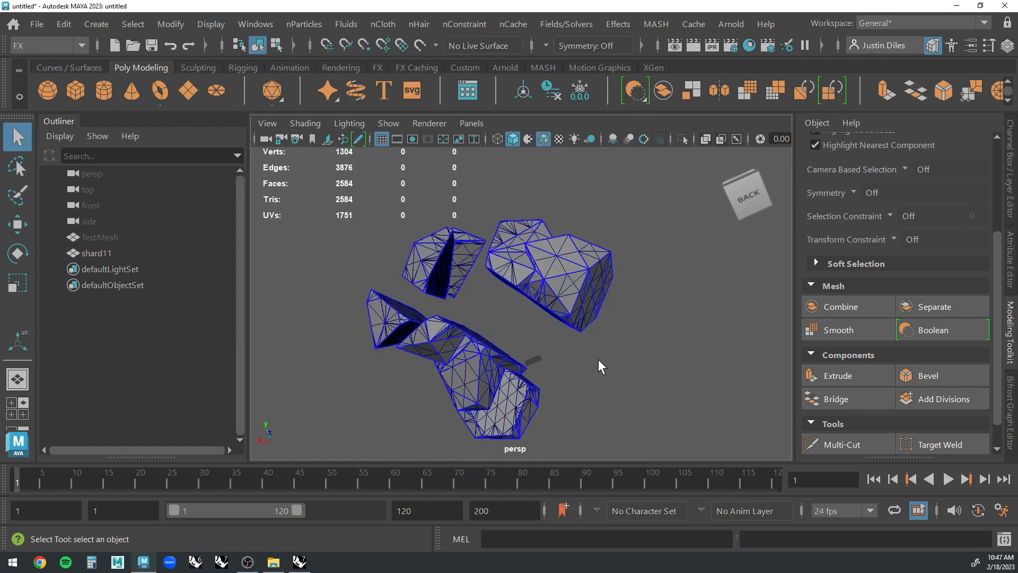
Import Test.obj from the Desktop into the scene.
{"action": "left_click_drag", "start_coordinate": [598, 359], "coordinate": [450, 243], "text": "alt"}
{"action": "left_click", "coordinate": [37, 23]}
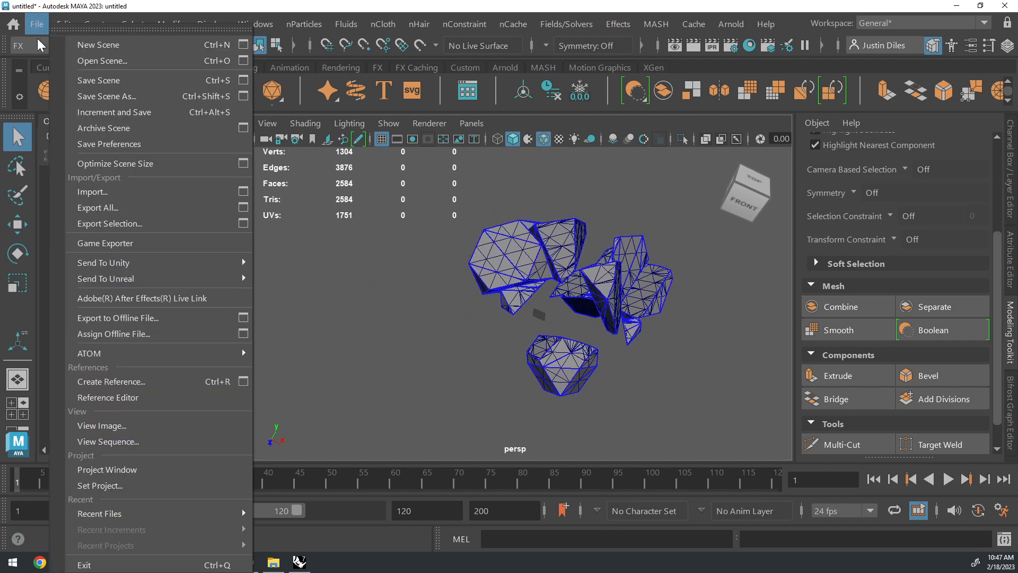
{"action": "left_click", "coordinate": [123, 193]}
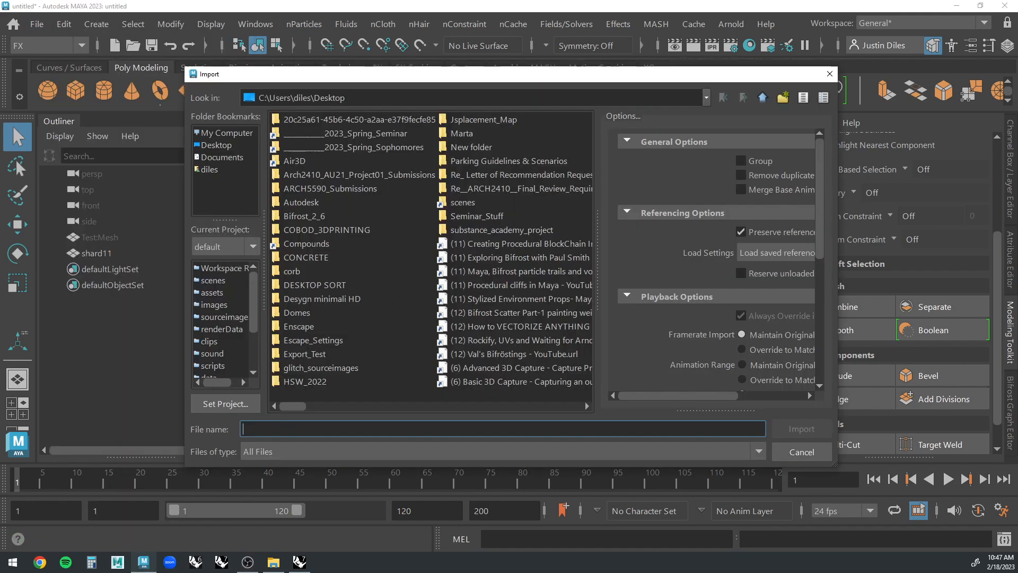
{"action": "type", "text": "tes"}
{"action": "left_click", "coordinate": [270, 445]}
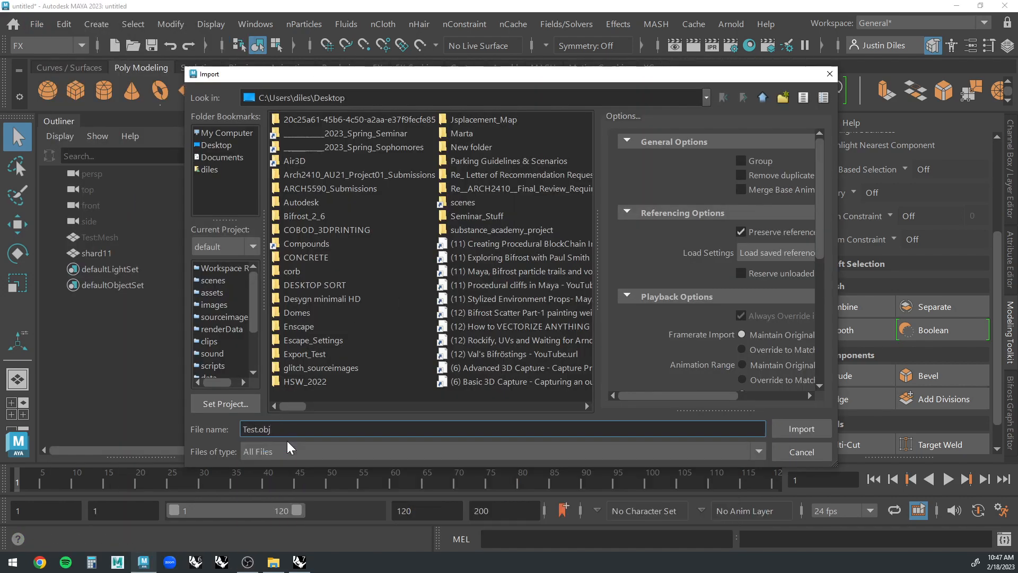
{"action": "left_click", "coordinate": [802, 429]}
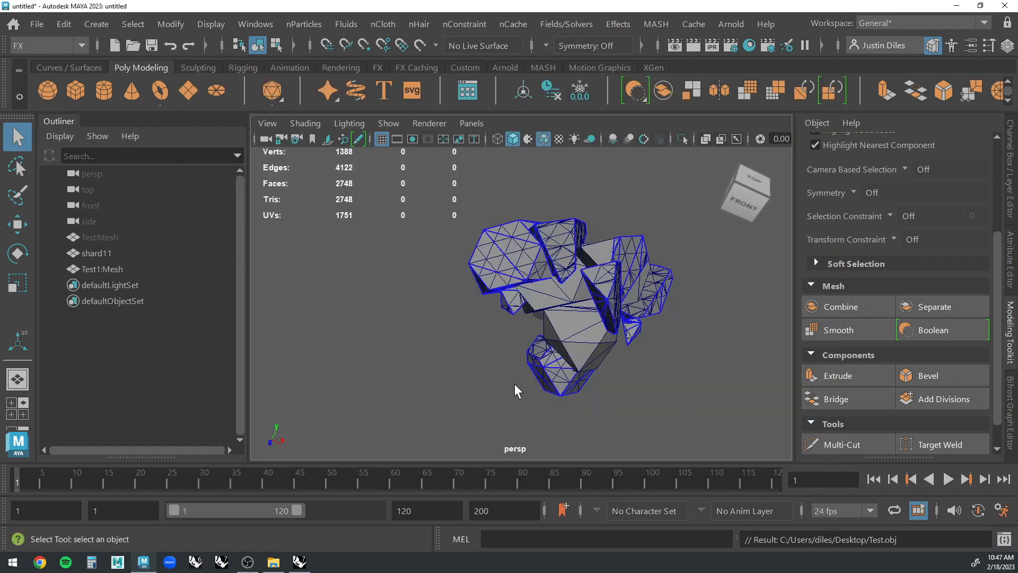
Move the imported Test1:Mesh out of the shards so it stands beside them.
{"action": "left_click", "coordinate": [596, 317]}
{"action": "left_click_drag", "start_coordinate": [556, 308], "coordinate": [472, 202], "text": "alt"}
{"action": "key", "text": "w"}
{"action": "left_click", "coordinate": [487, 273]}
{"action": "scroll", "coordinate": [439, 295], "scroll_direction": "up", "scroll_amount": 3}
{"action": "left_click", "coordinate": [438, 294]}
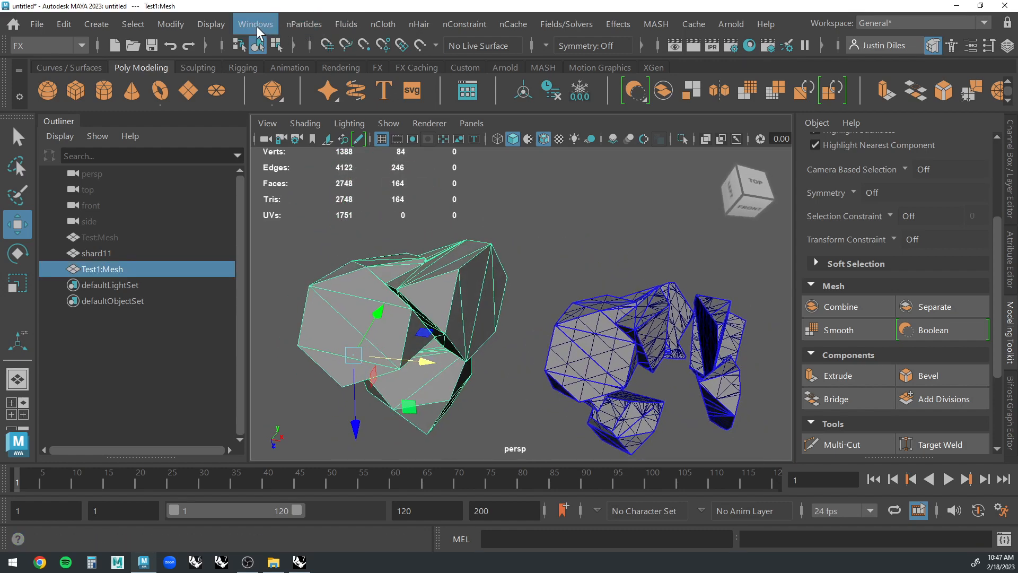
Turn on the coloured hard edges display for Test1:Mesh and deselect it.
{"action": "left_click", "coordinate": [211, 23]}
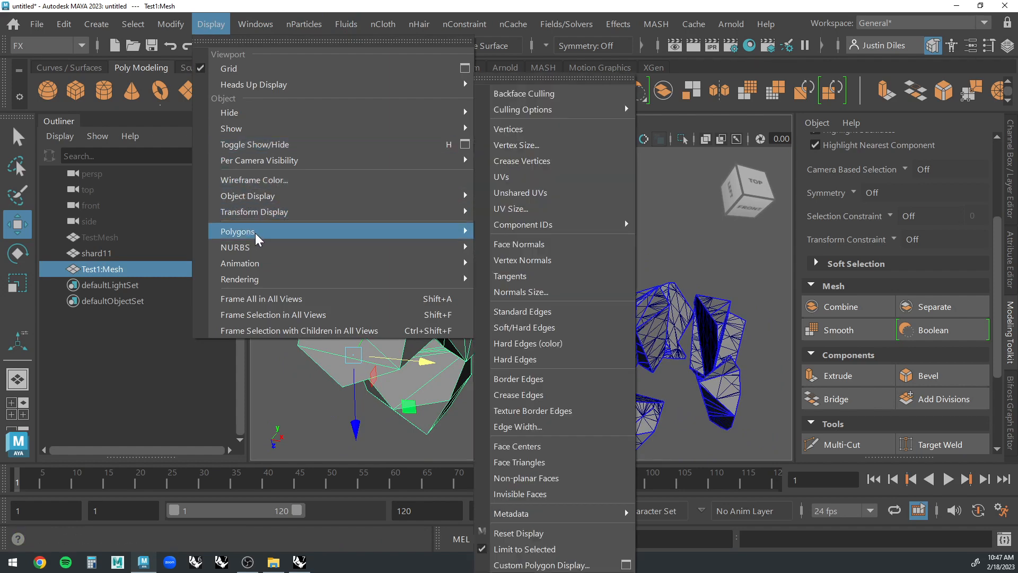
{"action": "left_click", "coordinate": [554, 345]}
{"action": "left_click", "coordinate": [536, 322]}
{"action": "left_click_drag", "start_coordinate": [537, 323], "coordinate": [447, 245], "text": "alt"}
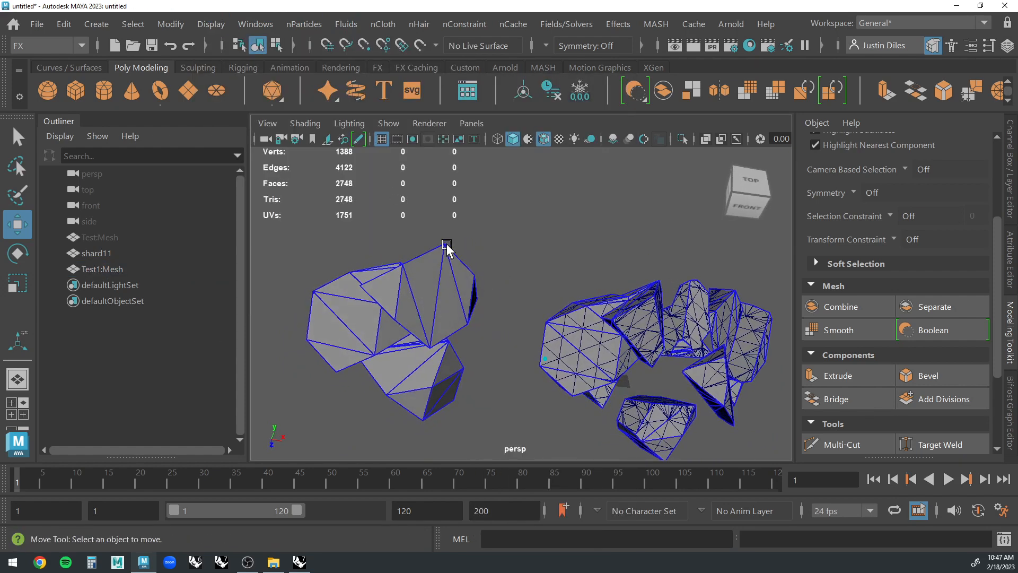
{"action": "left_click_drag", "start_coordinate": [323, 300], "coordinate": [403, 254], "text": "alt"}
{"action": "left_click", "coordinate": [17, 138]}
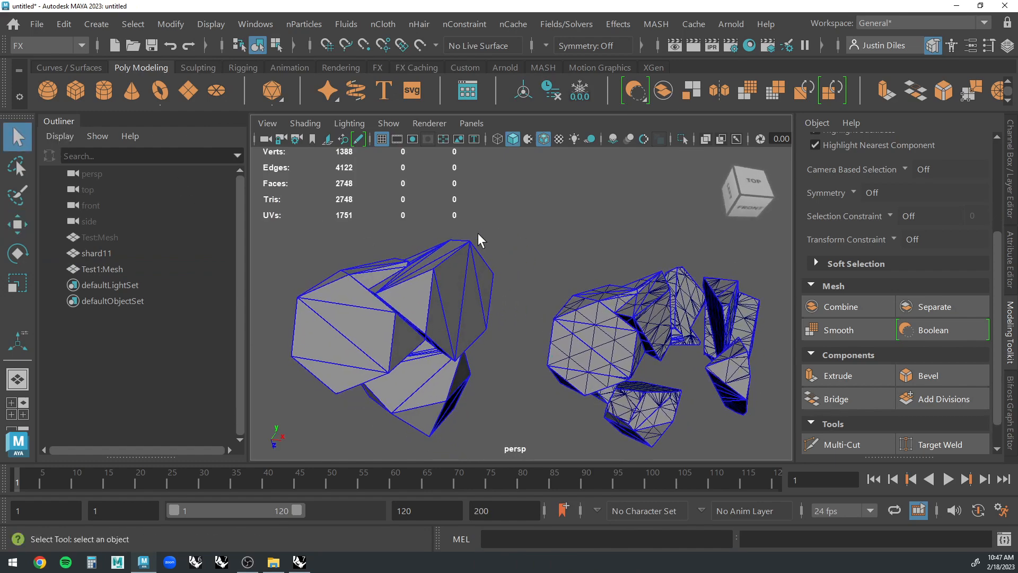
Examine the hard edges on Test1:Mesh and compare them with the edges of the shattered shard11 mesh.
{"action": "left_click_drag", "start_coordinate": [478, 234], "coordinate": [417, 332], "text": "alt"}
{"action": "left_click_drag", "start_coordinate": [339, 370], "coordinate": [426, 199], "text": "alt"}
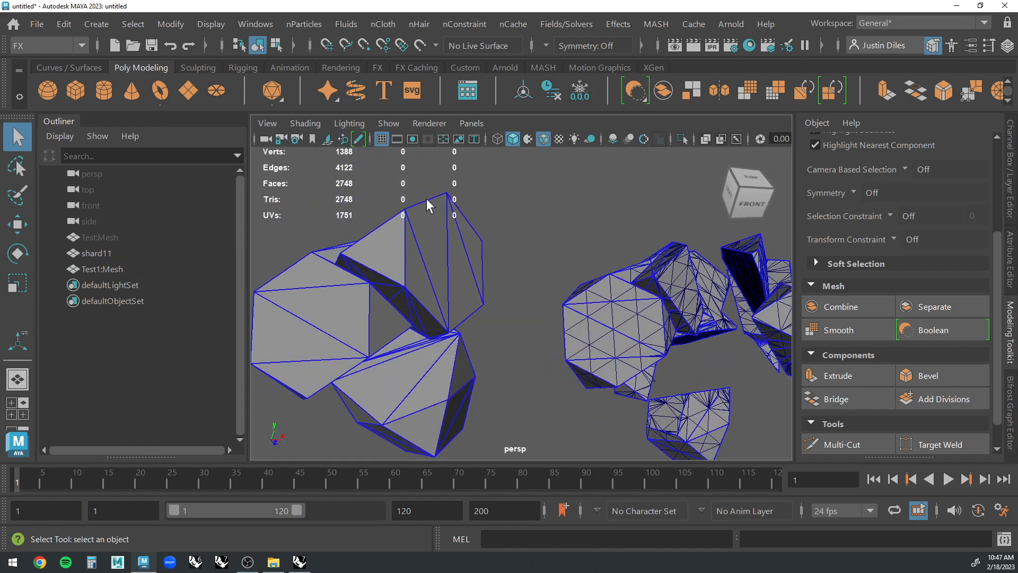
{"action": "left_click_drag", "start_coordinate": [412, 285], "coordinate": [440, 262], "text": "alt"}
{"action": "left_click", "coordinate": [441, 262]}
{"action": "scroll", "coordinate": [441, 262], "scroll_direction": "down", "scroll_amount": 4}
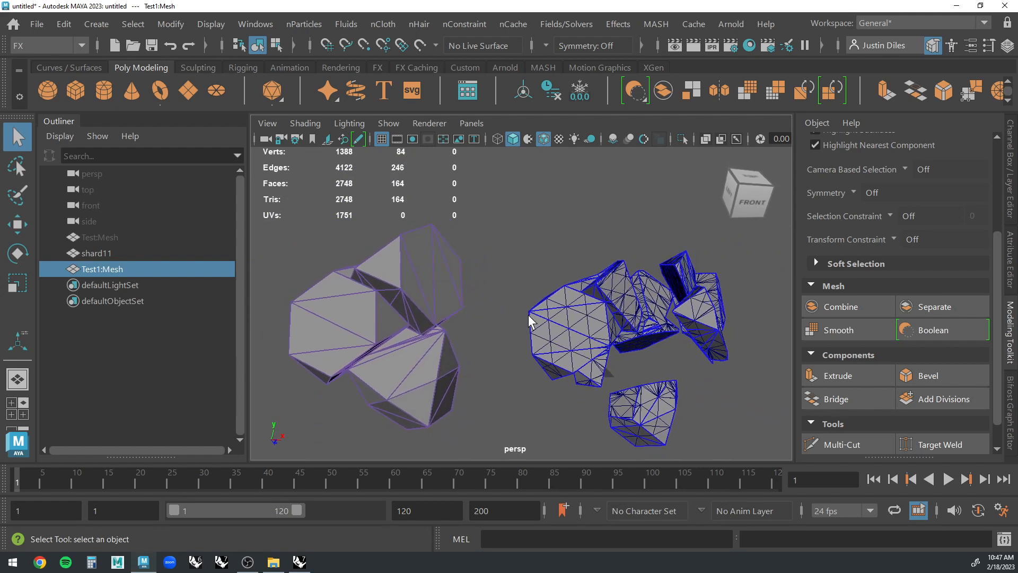
{"action": "left_click", "coordinate": [482, 270]}
{"action": "left_click_drag", "start_coordinate": [483, 270], "coordinate": [371, 285], "text": "alt"}
{"action": "left_click", "coordinate": [373, 285]}
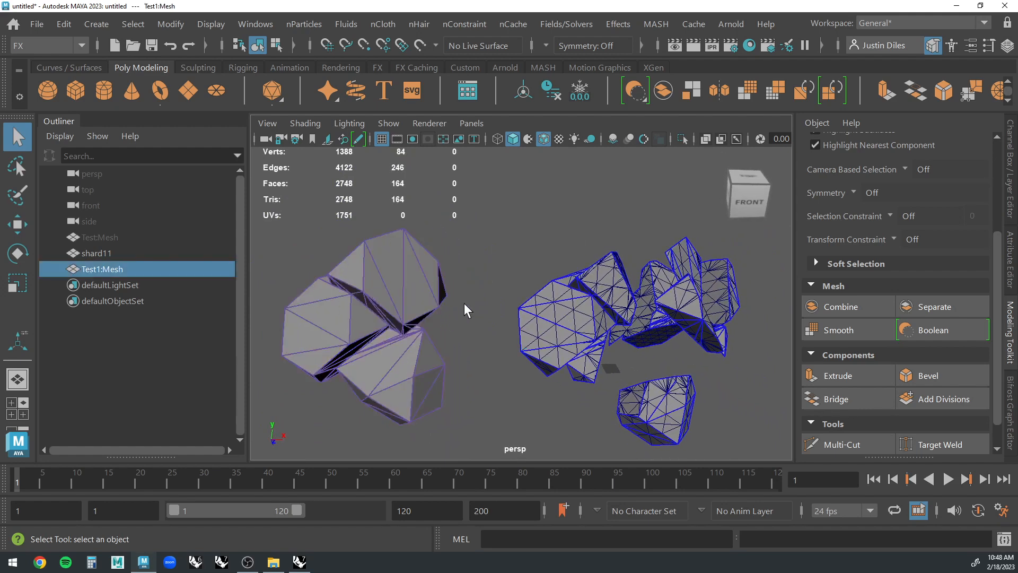
{"action": "left_click_drag", "start_coordinate": [322, 251], "coordinate": [480, 265], "text": "alt"}
{"action": "left_click", "coordinate": [479, 265]}
{"action": "left_click", "coordinate": [424, 286]}
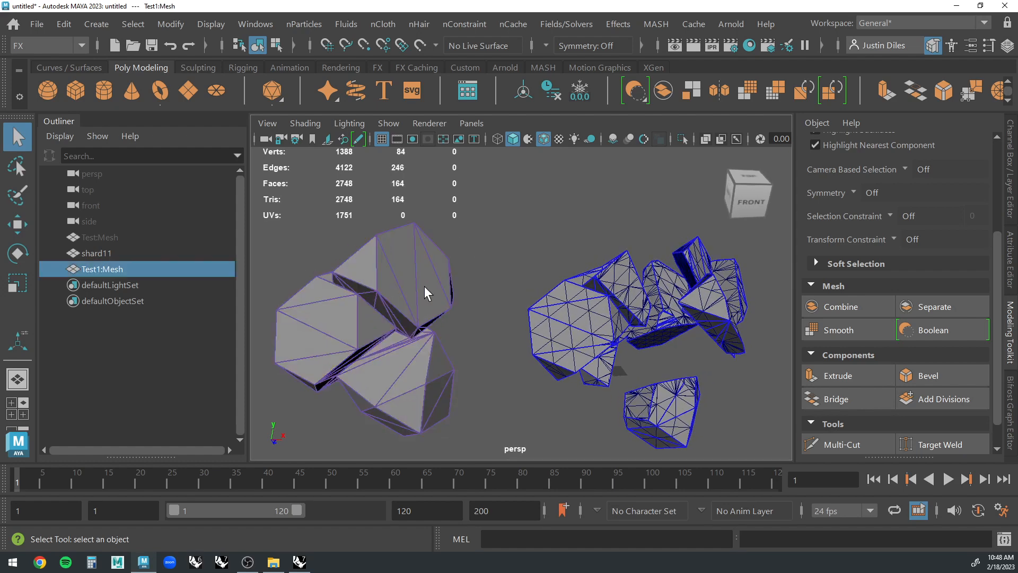
{"action": "left_click_drag", "start_coordinate": [530, 286], "coordinate": [656, 215], "text": "alt"}
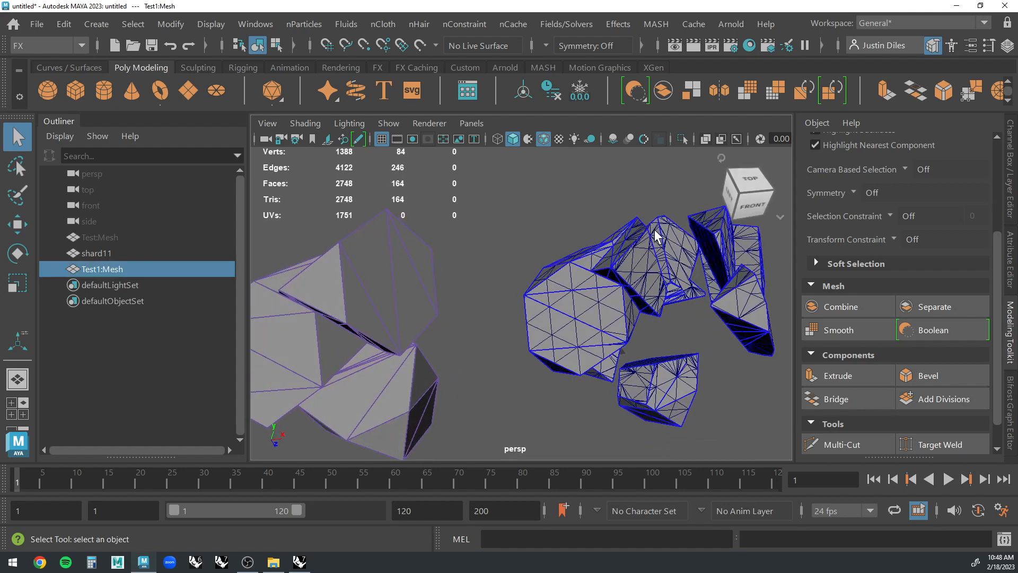
{"action": "left_click_drag", "start_coordinate": [732, 287], "coordinate": [465, 222], "text": "alt"}
{"action": "left_click", "coordinate": [464, 221]}
{"action": "left_click", "coordinate": [450, 262]}
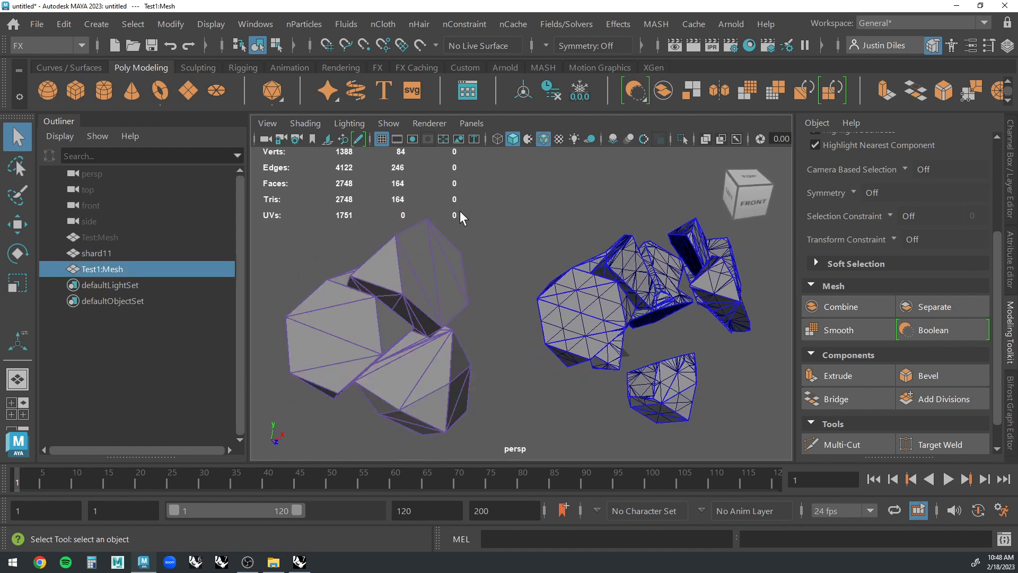
{"action": "left_click", "coordinate": [474, 238]}
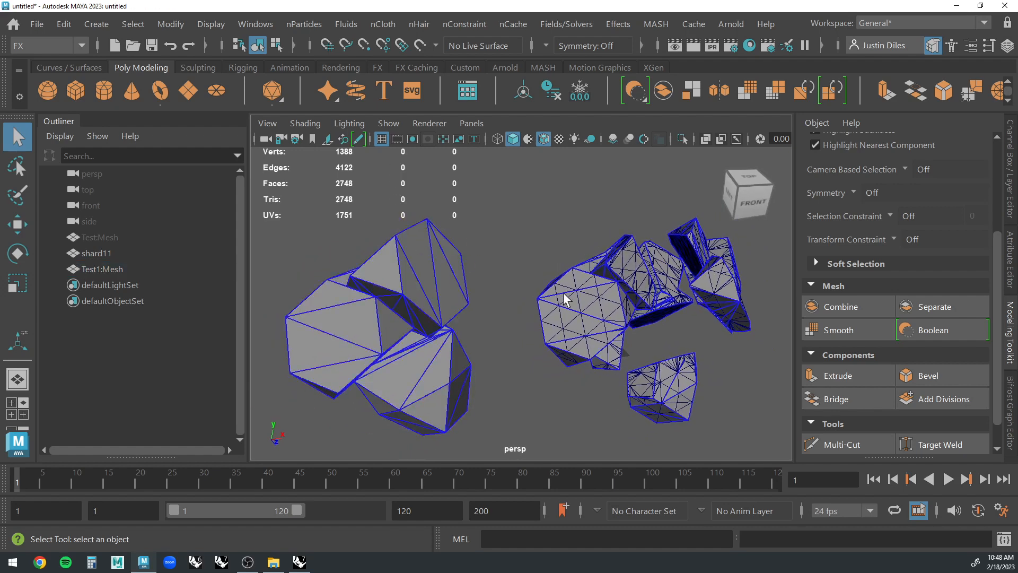
{"action": "scroll", "coordinate": [684, 303], "scroll_direction": "up", "scroll_amount": 8}
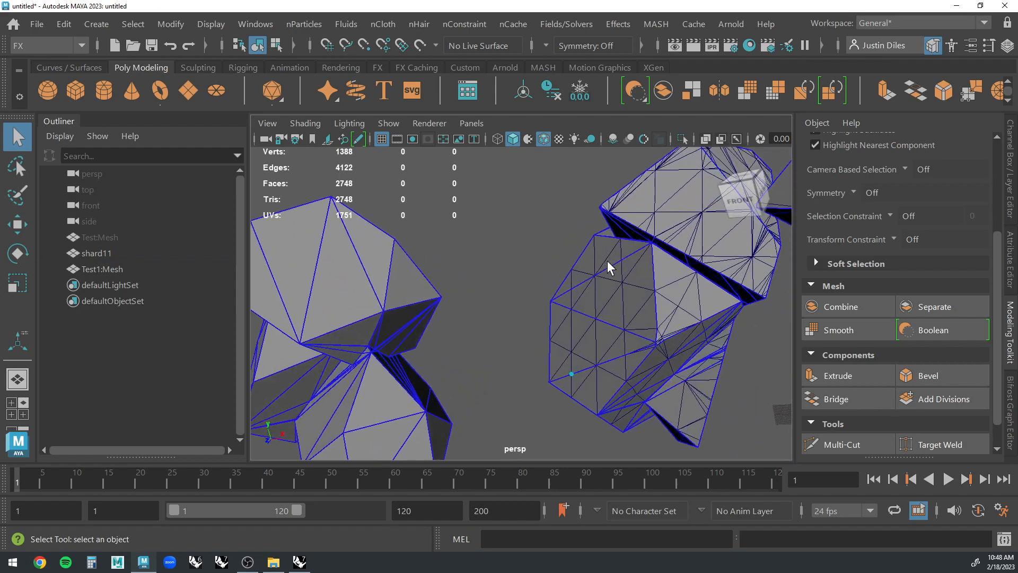
{"action": "left_click_drag", "start_coordinate": [609, 385], "coordinate": [562, 290], "text": "alt"}
Switch to the Modeling menu set and select Test1:Mesh.
{"action": "left_click", "coordinate": [472, 278]}
{"action": "left_click_drag", "start_coordinate": [472, 278], "coordinate": [457, 280], "text": "alt"}
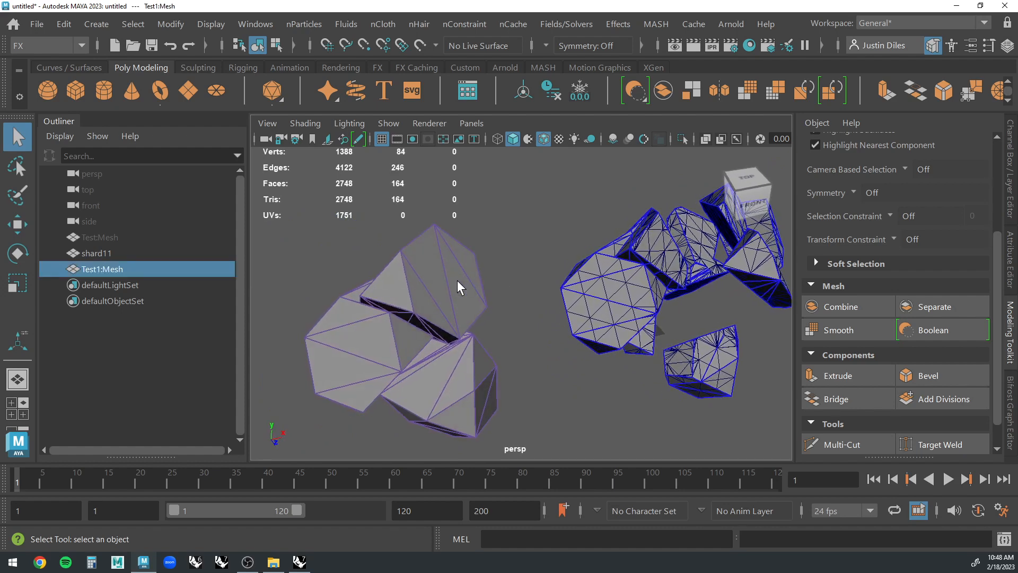
{"action": "left_click", "coordinate": [68, 40]}
{"action": "left_click", "coordinate": [48, 64]}
{"action": "left_click", "coordinate": [337, 201]}
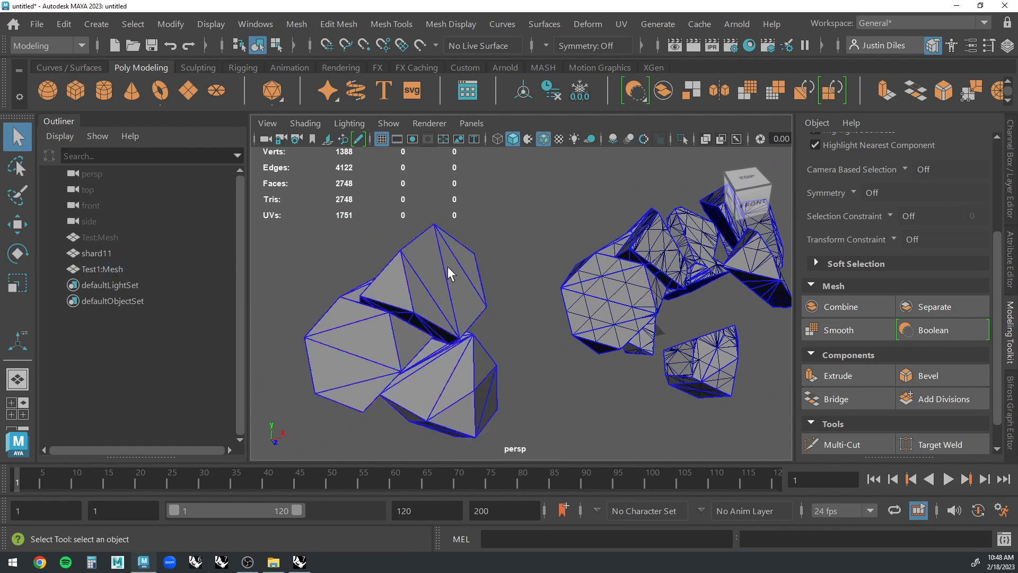
{"action": "left_click", "coordinate": [447, 266]}
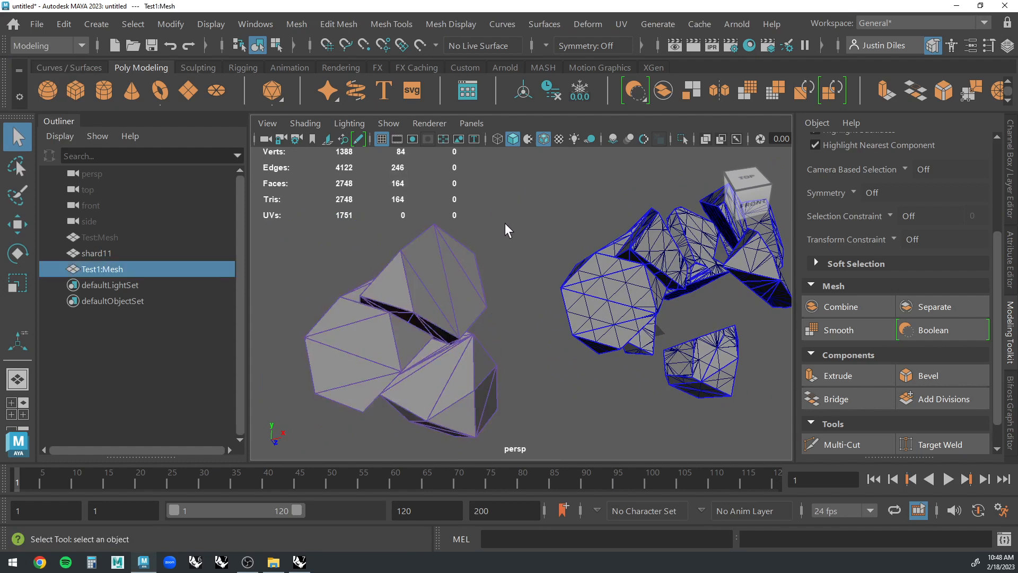
Select Test1:Mesh and open the Soften/Harden Edges options for it.
{"action": "left_click", "coordinate": [477, 250]}
{"action": "left_click_drag", "start_coordinate": [492, 244], "coordinate": [422, 250], "text": "alt"}
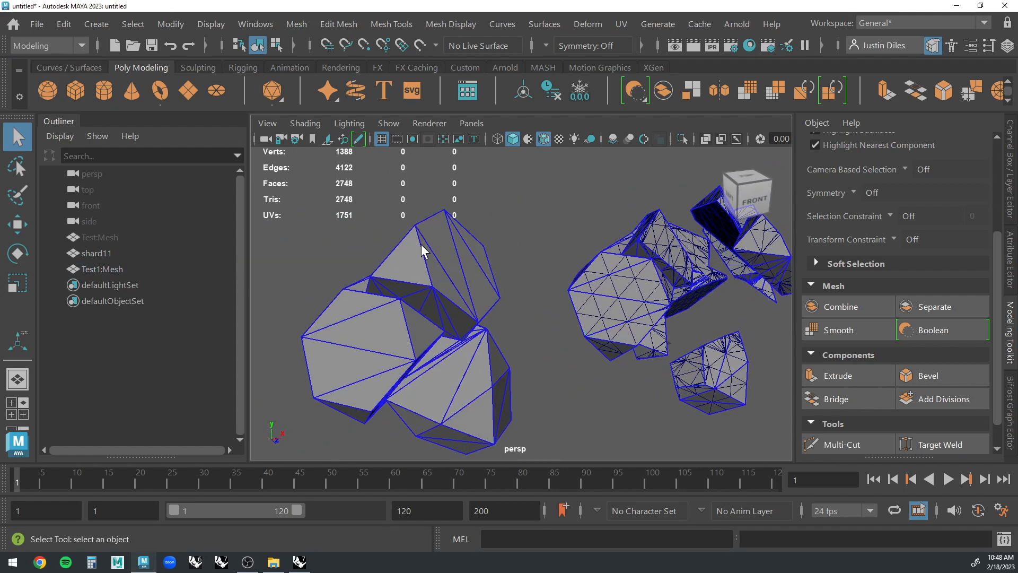
{"action": "left_click_drag", "start_coordinate": [474, 310], "coordinate": [485, 245], "text": "alt"}
{"action": "left_click", "coordinate": [442, 269]}
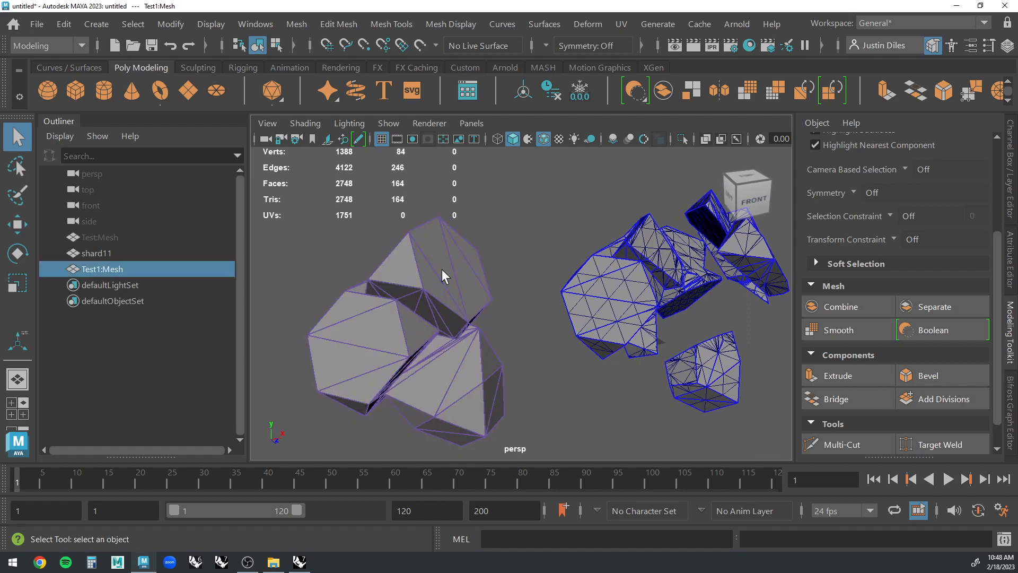
{"action": "left_click", "coordinate": [462, 24]}
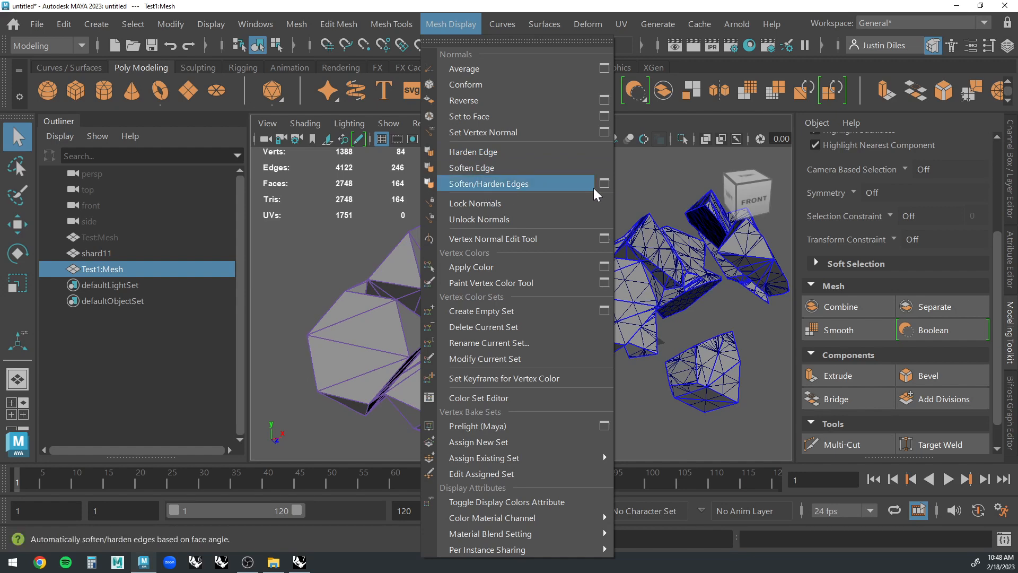
{"action": "left_click", "coordinate": [607, 184]}
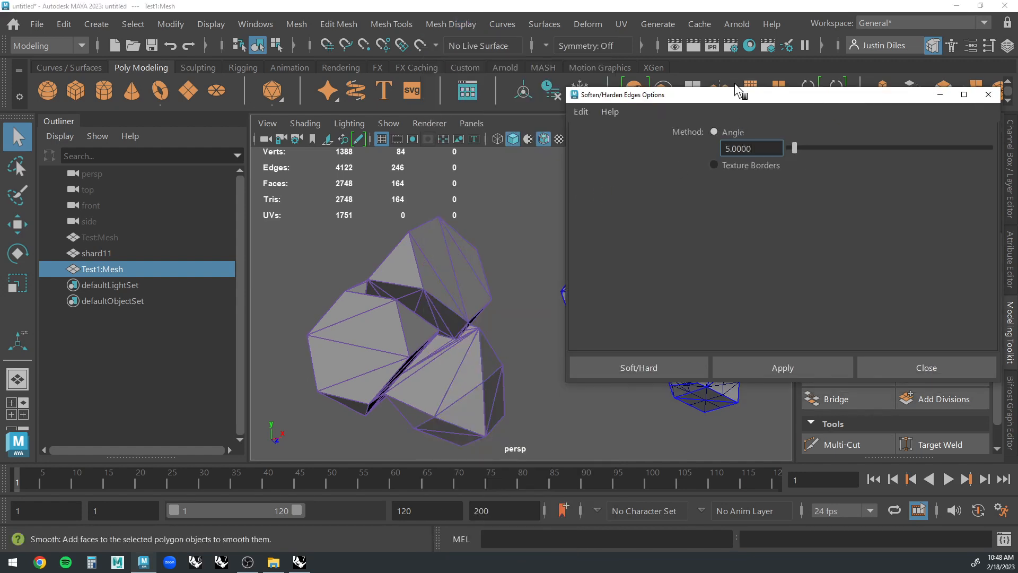
{"action": "left_click_drag", "start_coordinate": [753, 96], "coordinate": [697, 107]}
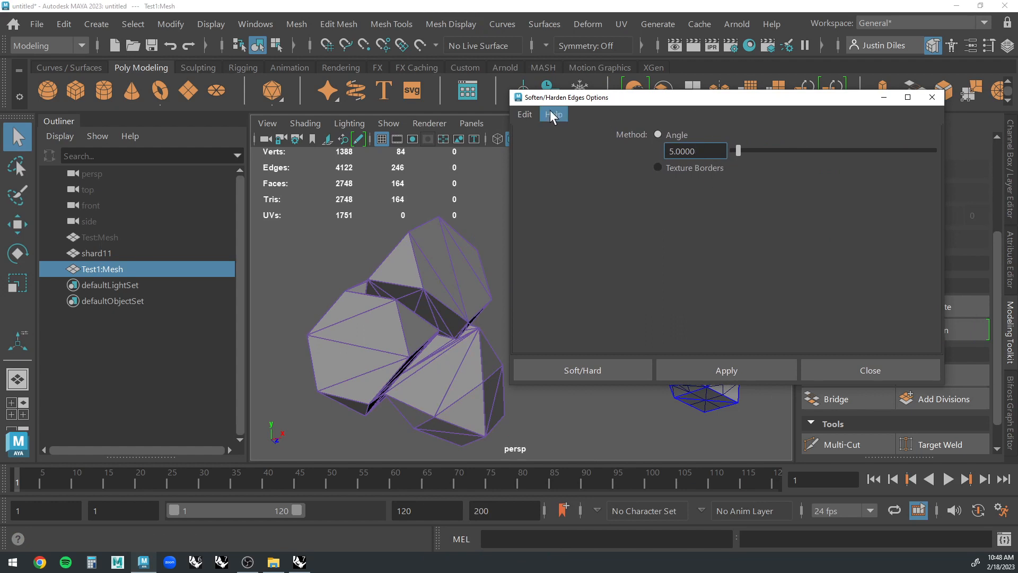
Reset the Soften/Harden Edges options to the default angle of 30, apply them to Test1:Mesh and close the options.
{"action": "left_click", "coordinate": [522, 114]}
{"action": "left_click", "coordinate": [540, 146]}
{"action": "left_click", "coordinate": [470, 314]}
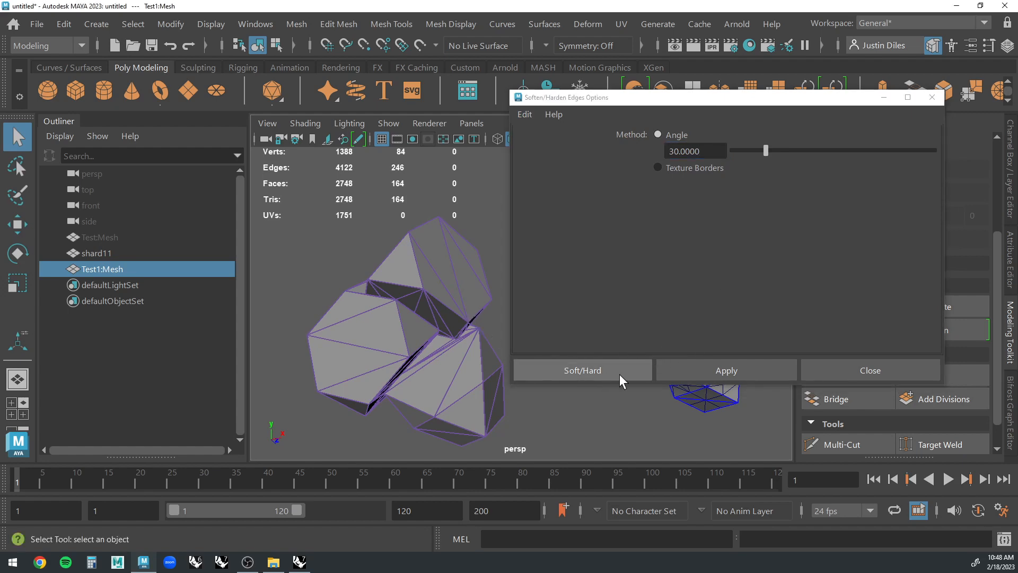
{"action": "left_click", "coordinate": [680, 370]}
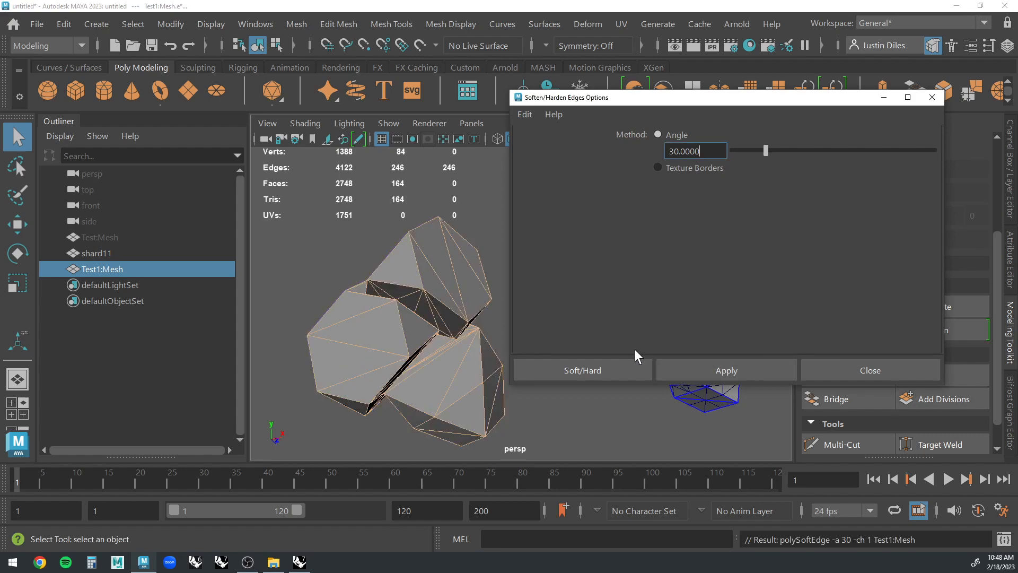
{"action": "left_click", "coordinate": [932, 97]}
{"action": "left_click", "coordinate": [518, 289]}
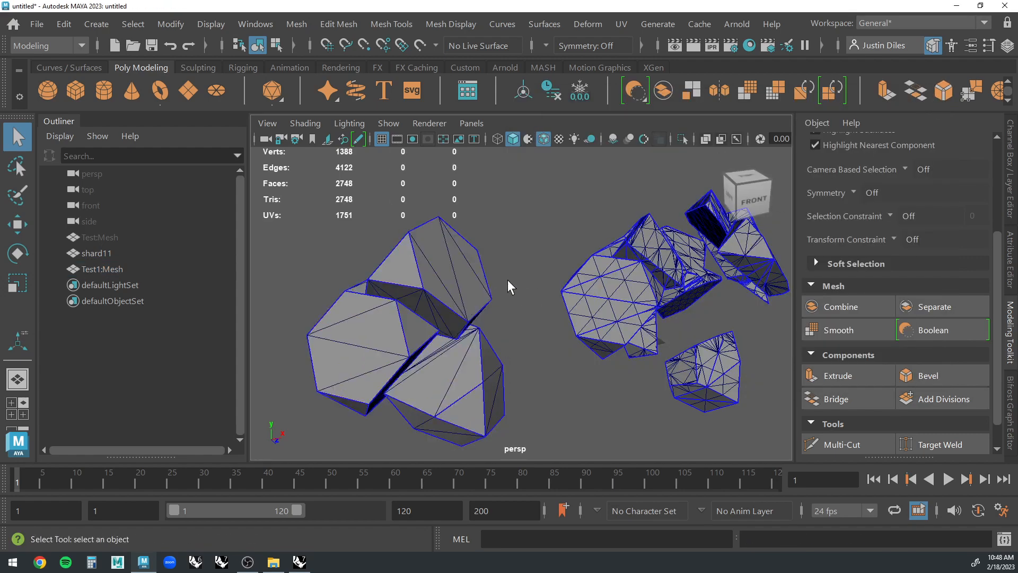
Delete the construction history of Test1:Mesh, freeze its transformations and deselect it.
{"action": "left_click_drag", "start_coordinate": [507, 279], "coordinate": [552, 234], "text": "alt"}
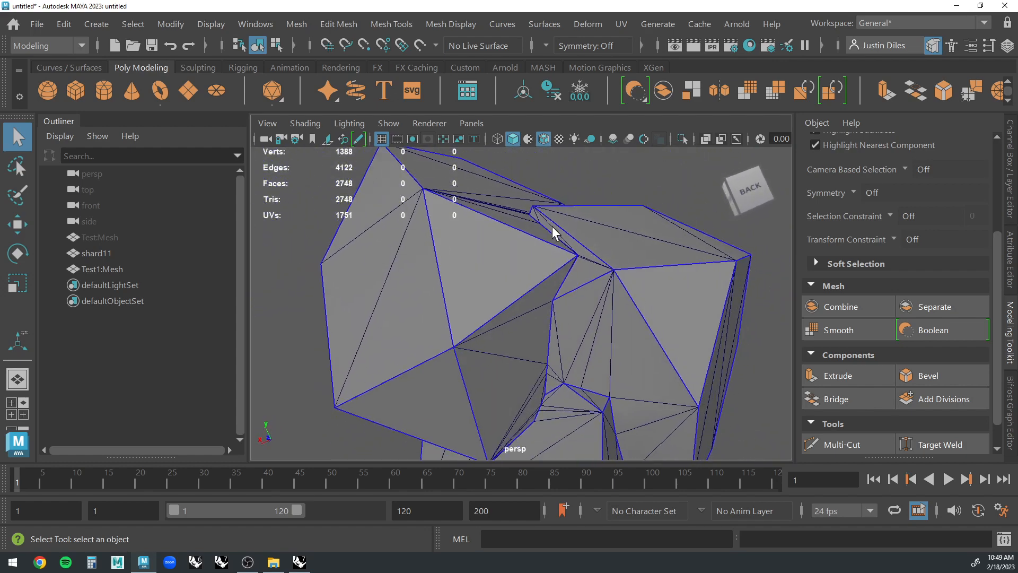
{"action": "left_click", "coordinate": [574, 253]}
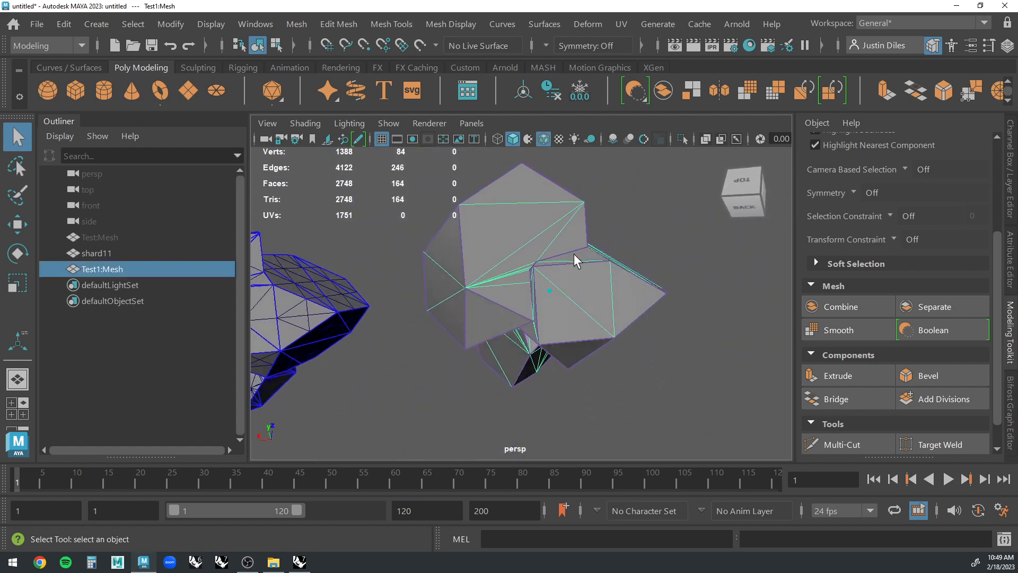
{"action": "right_click_drag", "start_coordinate": [552, 247], "coordinate": [634, 206]}
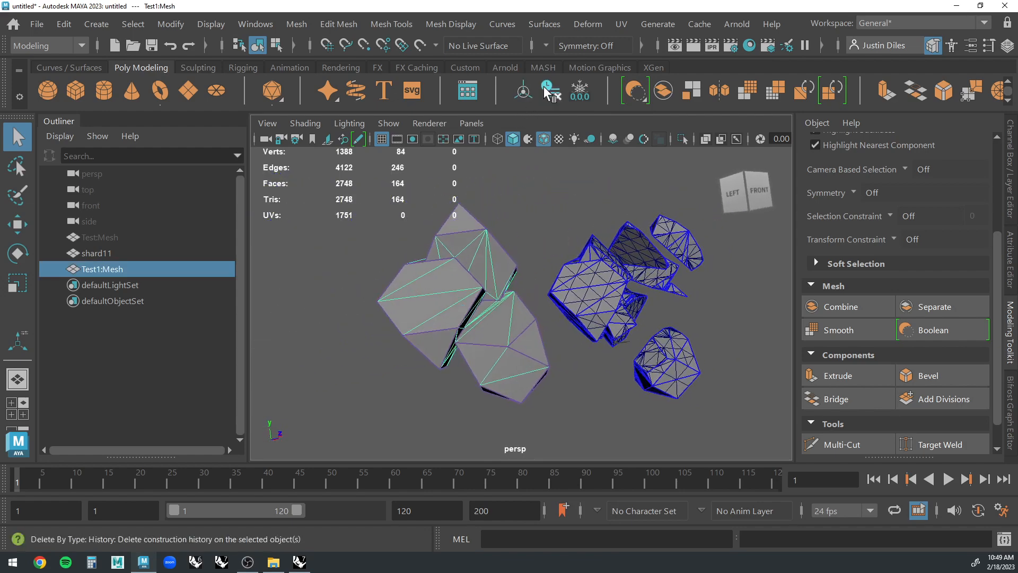
{"action": "left_click", "coordinate": [580, 96]}
{"action": "left_click", "coordinate": [532, 227]}
Move Test1:Mesh farther away from the shards and deselect it.
{"action": "left_click_drag", "start_coordinate": [530, 234], "coordinate": [340, 297], "text": "alt"}
{"action": "left_click", "coordinate": [440, 262]}
{"action": "key", "text": "w"}
{"action": "left_click", "coordinate": [541, 334]}
{"action": "left_click_drag", "start_coordinate": [509, 333], "coordinate": [470, 335], "text": "alt"}
{"action": "middle_click_drag", "start_coordinate": [470, 334], "coordinate": [409, 318], "text": "alt"}
{"action": "right_click_drag", "start_coordinate": [409, 318], "coordinate": [584, 289], "text": "alt"}
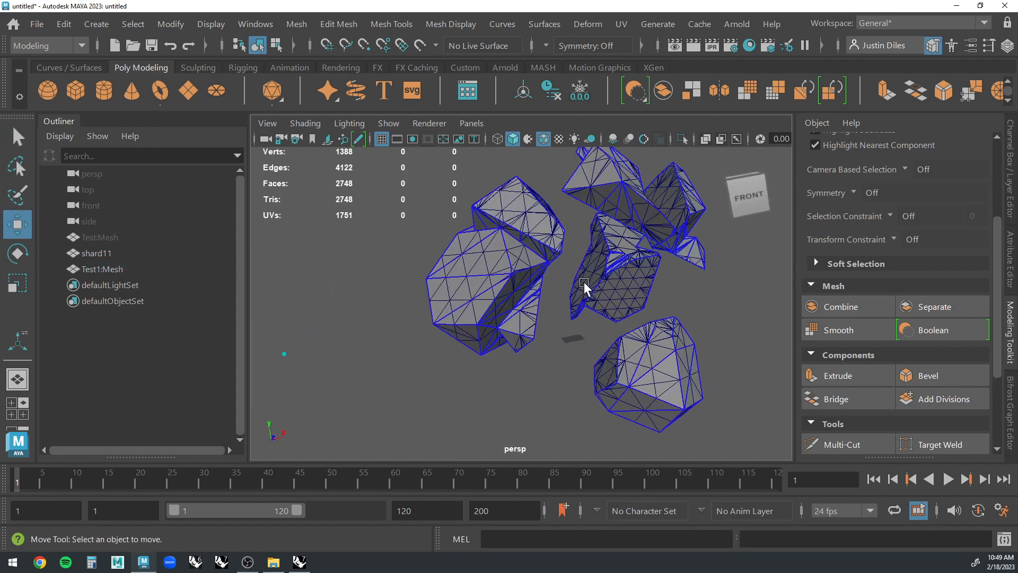
{"action": "middle_click_drag", "start_coordinate": [584, 289], "coordinate": [536, 329], "text": "alt"}
{"action": "left_click_drag", "start_coordinate": [536, 329], "coordinate": [472, 302], "text": "alt"}
Apply Soften/Harden Edges with an angle of 30 to the shard11 mesh and close the options.
{"action": "key", "text": "q"}
{"action": "left_click", "coordinate": [596, 263]}
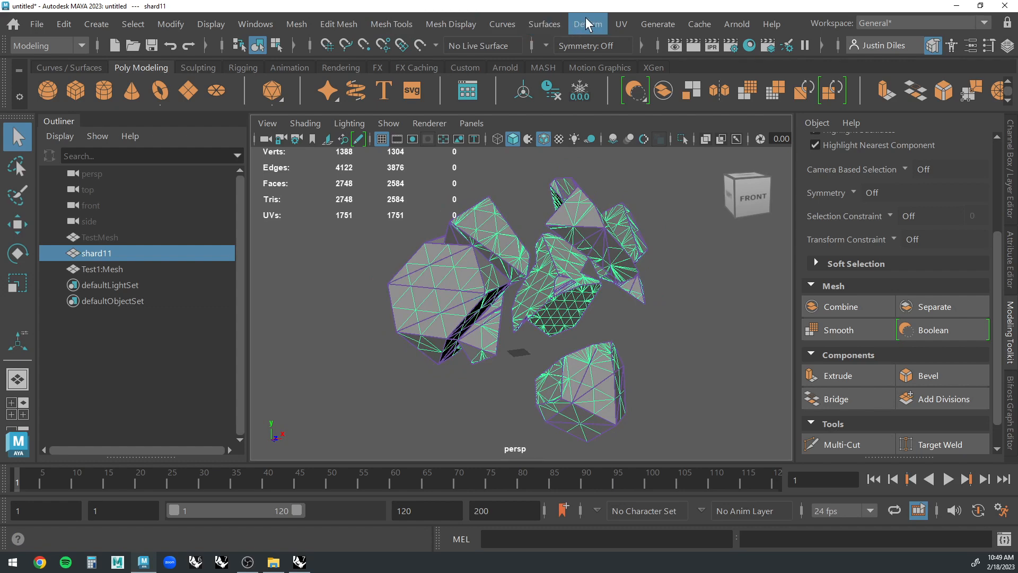
{"action": "left_click", "coordinate": [626, 24]}
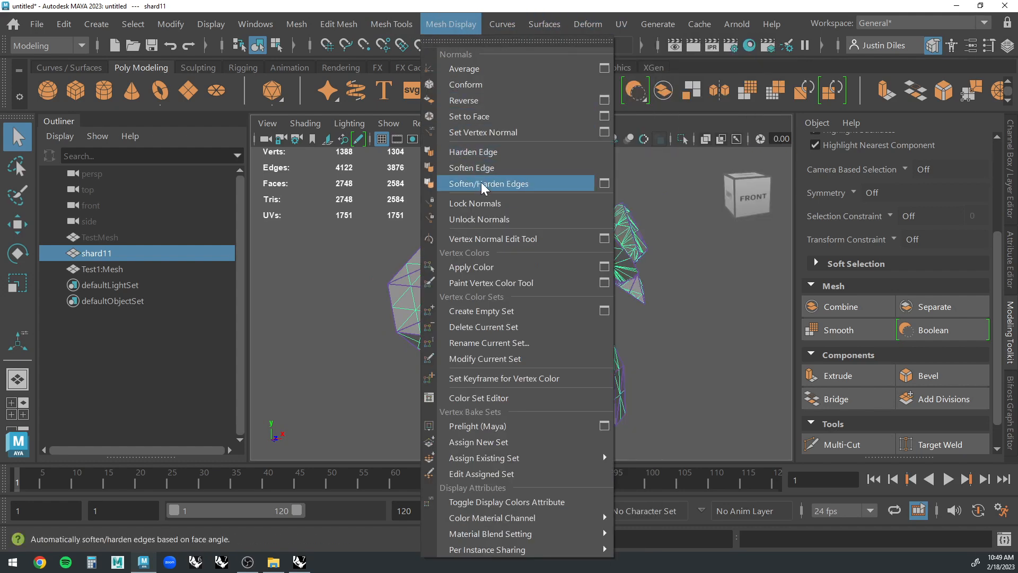
{"action": "left_click", "coordinate": [605, 183]}
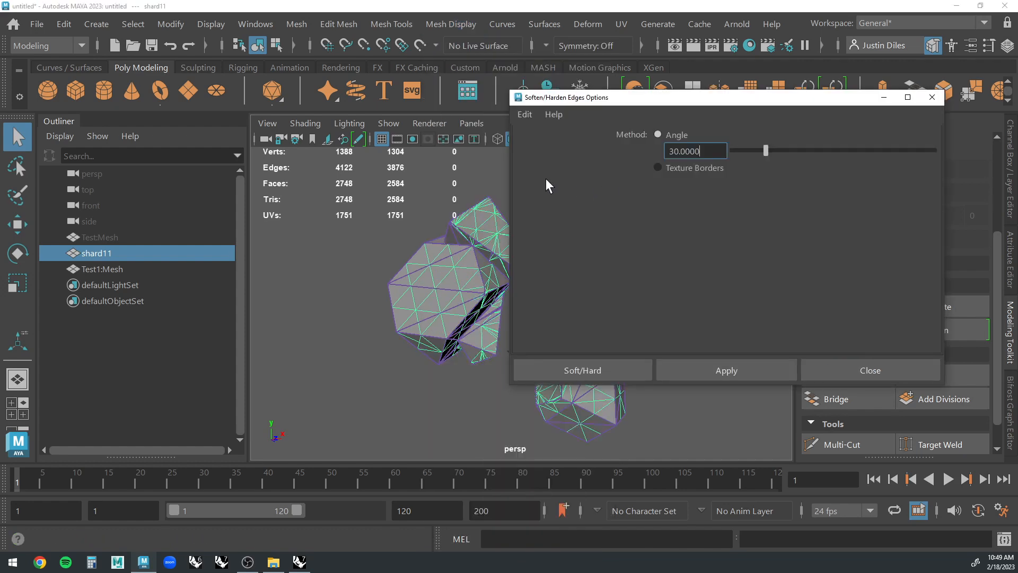
{"action": "left_click_drag", "start_coordinate": [688, 97], "coordinate": [738, 83]}
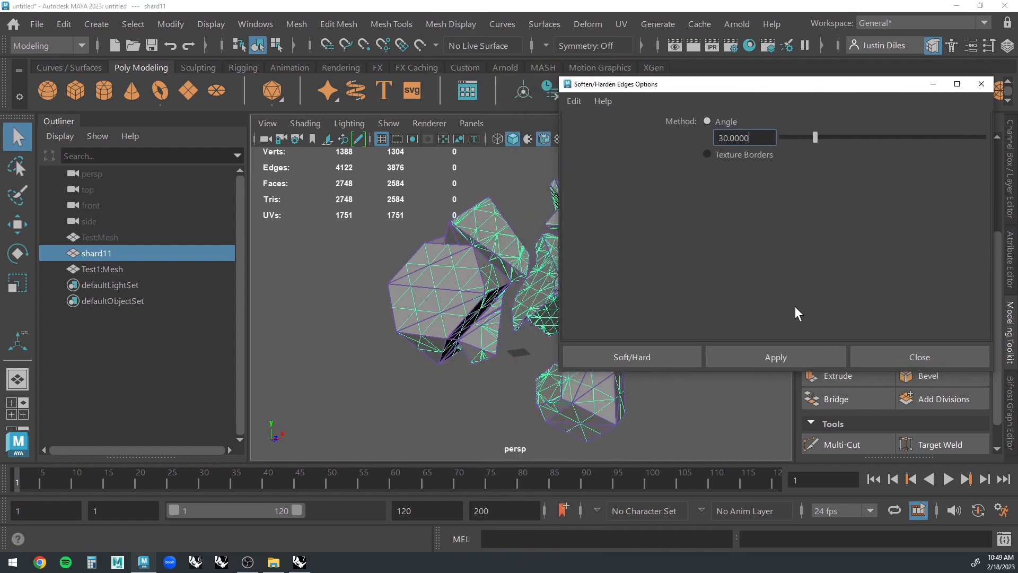
{"action": "left_click", "coordinate": [776, 358]}
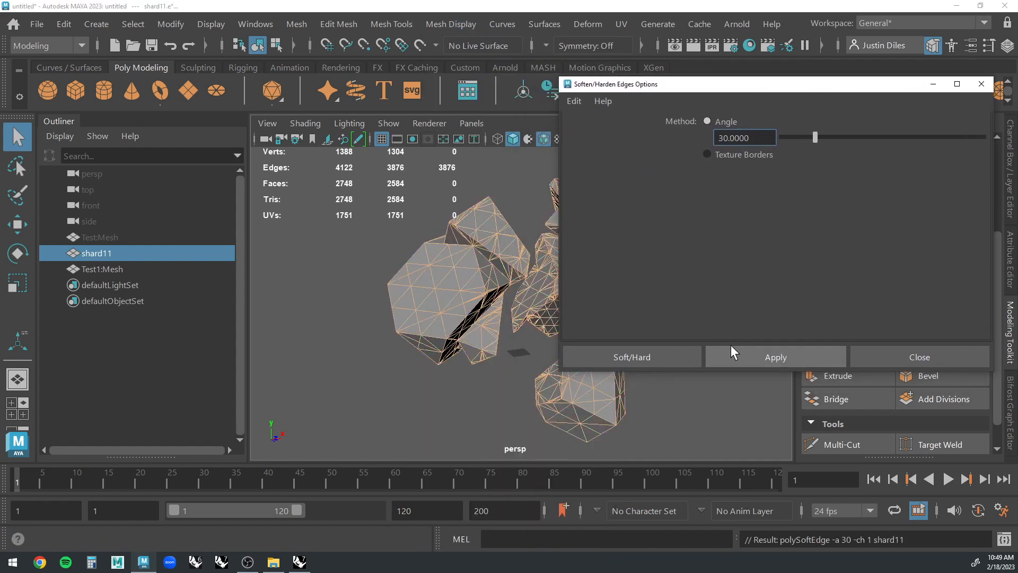
{"action": "left_click", "coordinate": [882, 355]}
Examine the hard edges on the individual pieces of shard11 up close, including the notch between its faces.
{"action": "left_click", "coordinate": [617, 305]}
{"action": "left_click_drag", "start_coordinate": [577, 281], "coordinate": [650, 276], "text": "alt"}
{"action": "scroll", "coordinate": [650, 276], "scroll_direction": "up", "scroll_amount": 6}
{"action": "scroll", "coordinate": [647, 272], "scroll_direction": "up", "scroll_amount": 8}
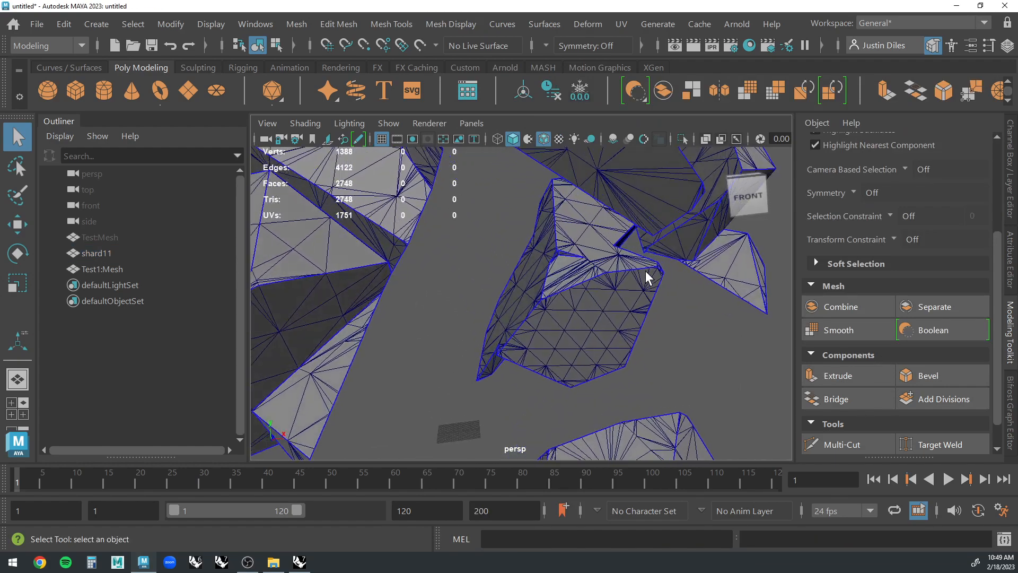
{"action": "scroll", "coordinate": [640, 269], "scroll_direction": "down", "scroll_amount": 5}
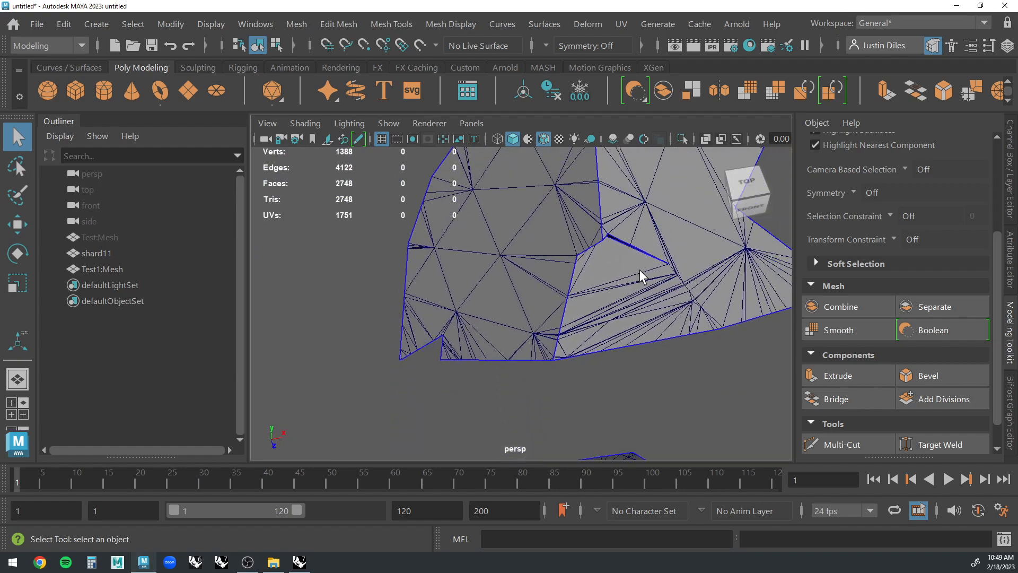
{"action": "scroll", "coordinate": [640, 269], "scroll_direction": "up", "scroll_amount": 9}
{"action": "scroll", "coordinate": [633, 269], "scroll_direction": "down", "scroll_amount": 7}
{"action": "scroll", "coordinate": [632, 269], "scroll_direction": "up", "scroll_amount": 3}
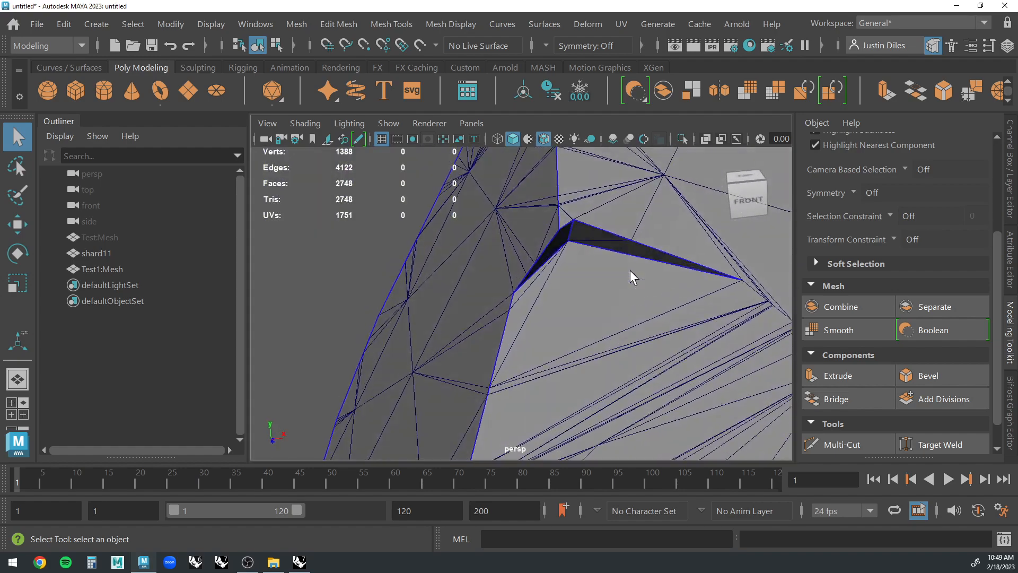
{"action": "scroll", "coordinate": [623, 277], "scroll_direction": "down", "scroll_amount": 10}
{"action": "scroll", "coordinate": [622, 277], "scroll_direction": "down", "scroll_amount": 8}
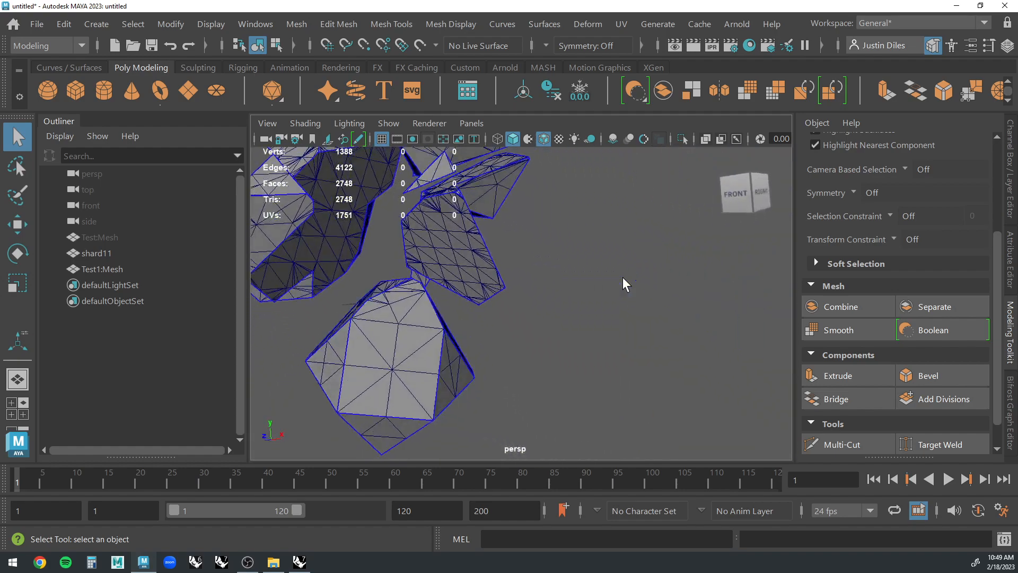
{"action": "left_click_drag", "start_coordinate": [623, 276], "coordinate": [494, 283], "text": "alt"}
{"action": "scroll", "coordinate": [479, 283], "scroll_direction": "up", "scroll_amount": 6}
Select shard11 and open the settings of its polySoftEdge1 node.
{"action": "left_click", "coordinate": [494, 283]}
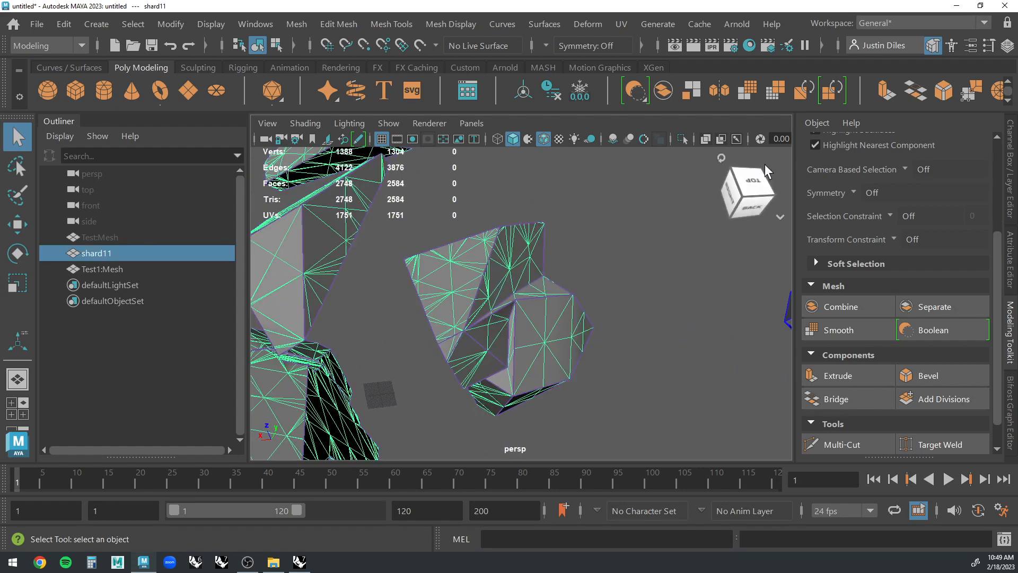
{"action": "left_click", "coordinate": [1011, 274]}
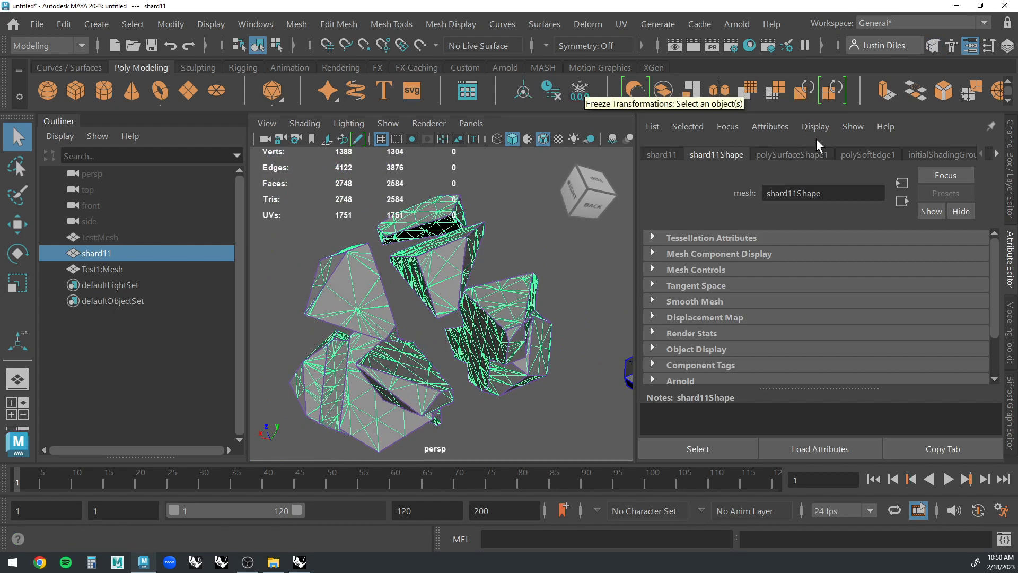
{"action": "left_click", "coordinate": [866, 154]}
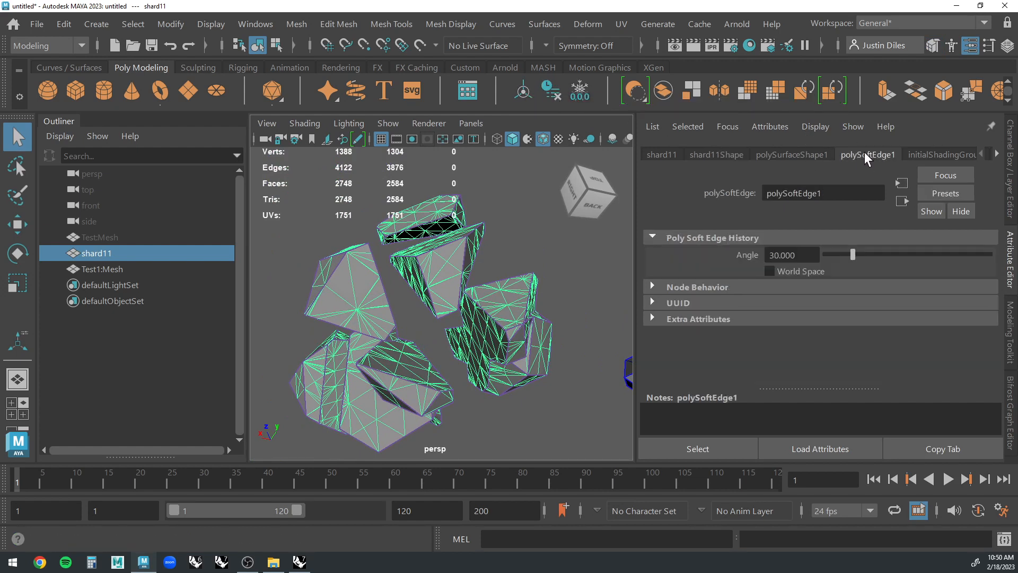
Try lower polySoftEdge1 angles on shard11, first 2.922 and then 11.688, and deselect the mesh.
{"action": "left_click_drag", "start_coordinate": [852, 253], "coordinate": [828, 254]}
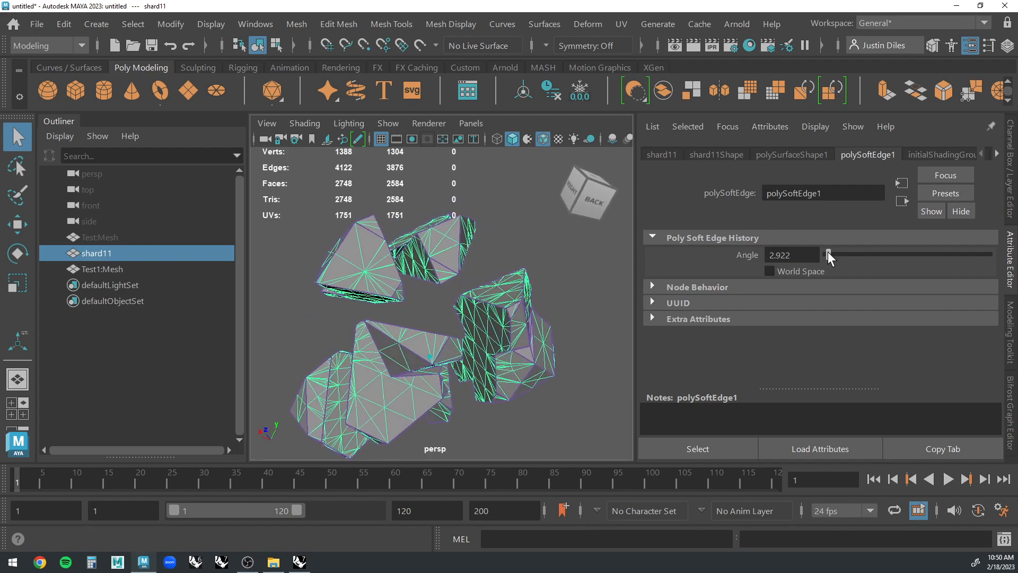
{"action": "left_click_drag", "start_coordinate": [828, 252], "coordinate": [836, 246]}
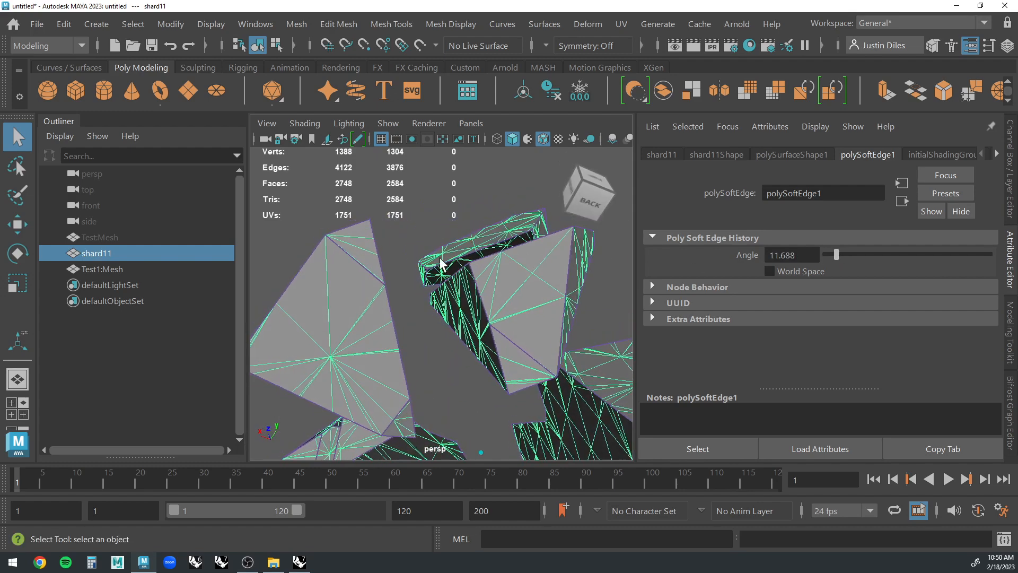
{"action": "left_click", "coordinate": [457, 230]}
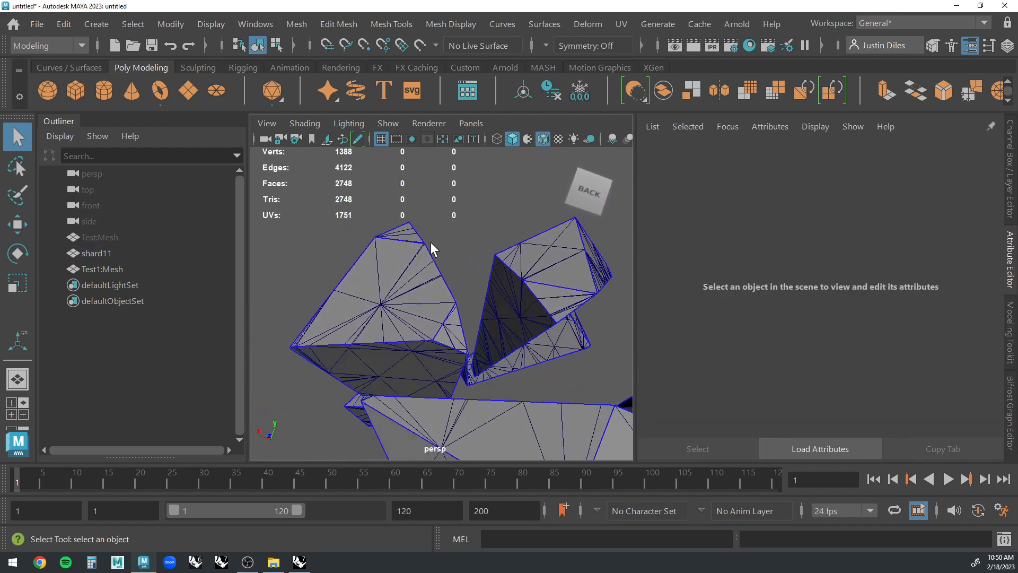
Set the polySoftEdge1 angle of shard11 to 30 and inspect the hard edges near the tip of one shard.
{"action": "left_click", "coordinate": [458, 244]}
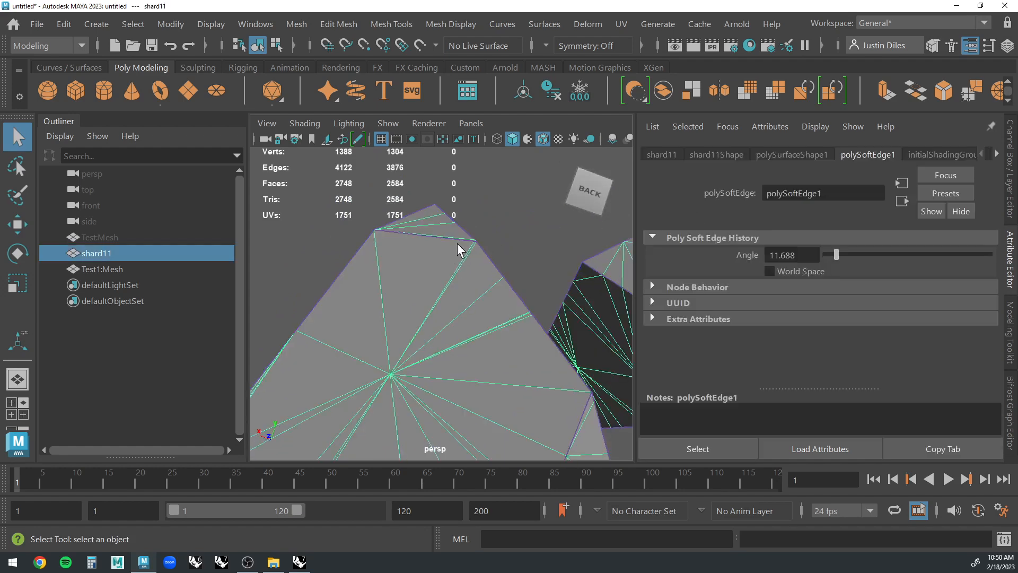
{"action": "scroll", "coordinate": [496, 229], "scroll_direction": "down", "scroll_amount": 1}
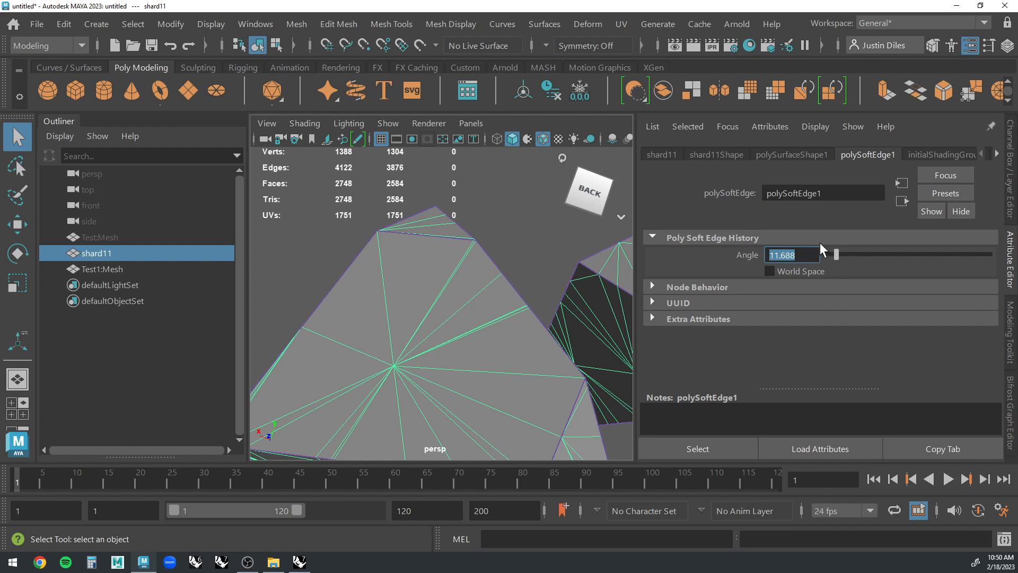
{"action": "type", "text": "30"}
{"action": "key", "text": "Return"}
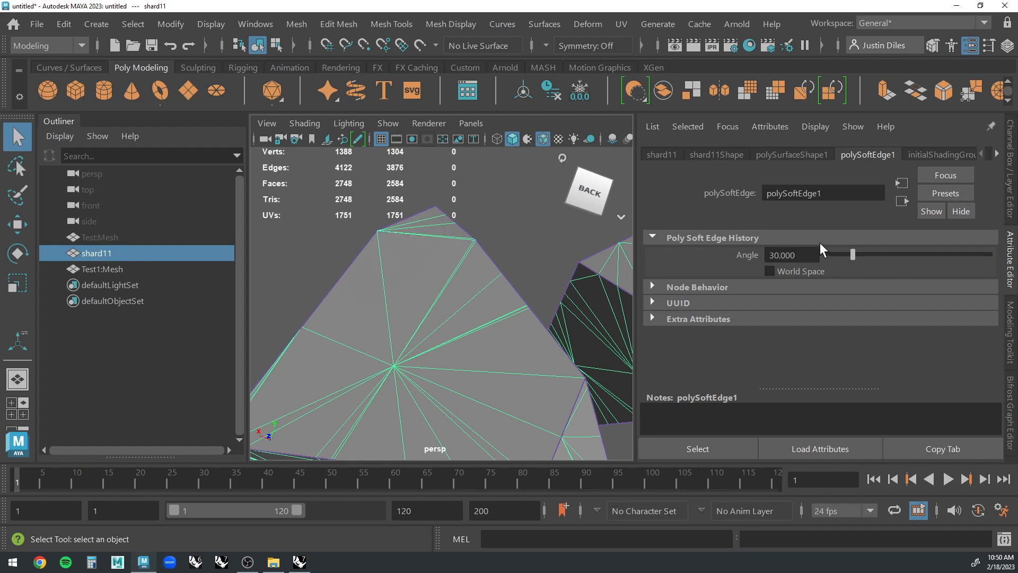
{"action": "left_click", "coordinate": [527, 244]}
{"action": "scroll", "coordinate": [512, 242], "scroll_direction": "down", "scroll_amount": 3}
{"action": "left_click_drag", "start_coordinate": [512, 241], "coordinate": [484, 292], "text": "alt"}
{"action": "scroll", "coordinate": [547, 248], "scroll_direction": "down", "scroll_amount": 3}
{"action": "scroll", "coordinate": [417, 301], "scroll_direction": "up", "scroll_amount": 5}
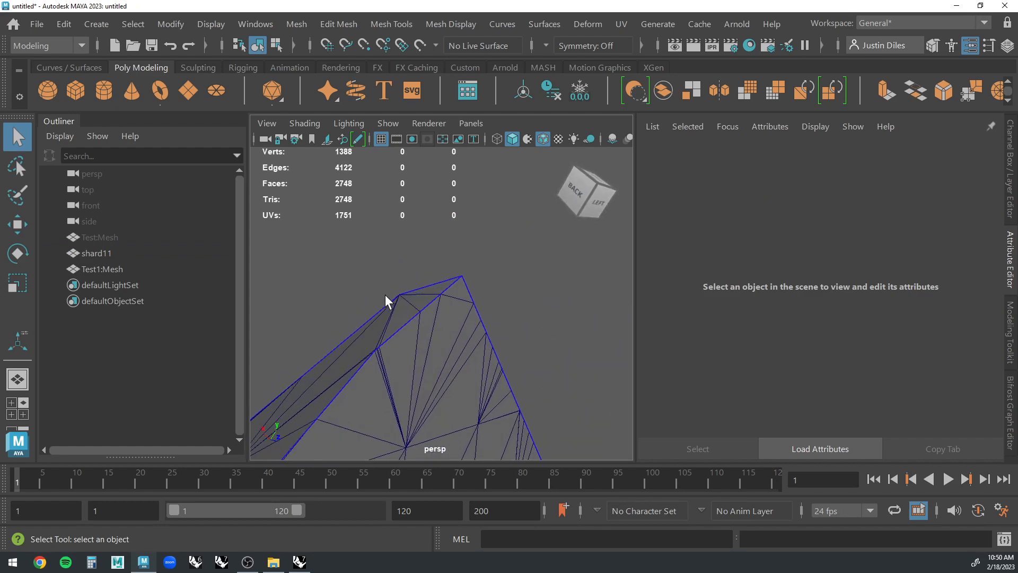
{"action": "left_click_drag", "start_coordinate": [385, 294], "coordinate": [444, 315], "text": "alt"}
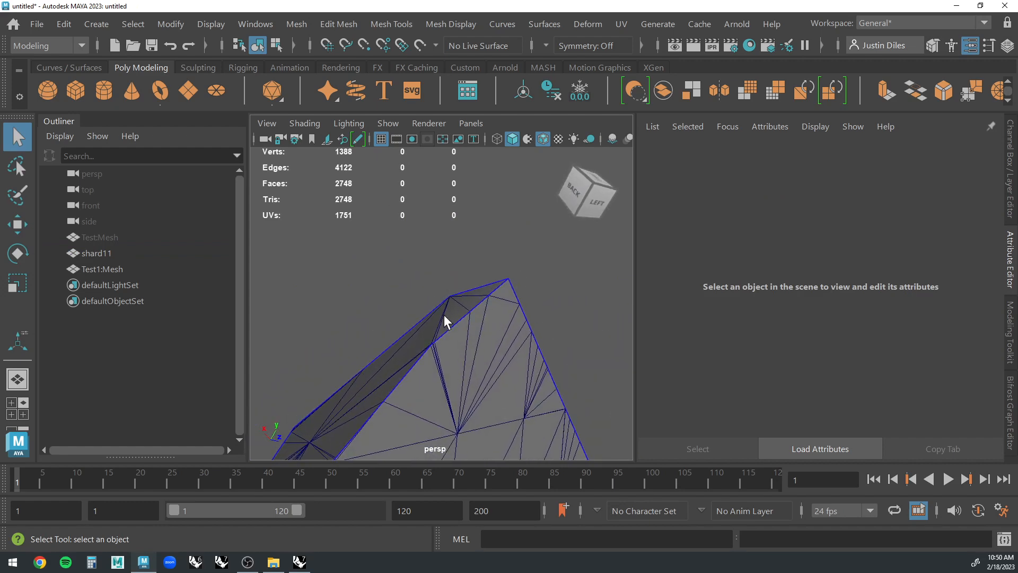
Set the polySoftEdge1 angle of shard11 to 10 and deselect the mesh.
{"action": "left_click", "coordinate": [485, 324]}
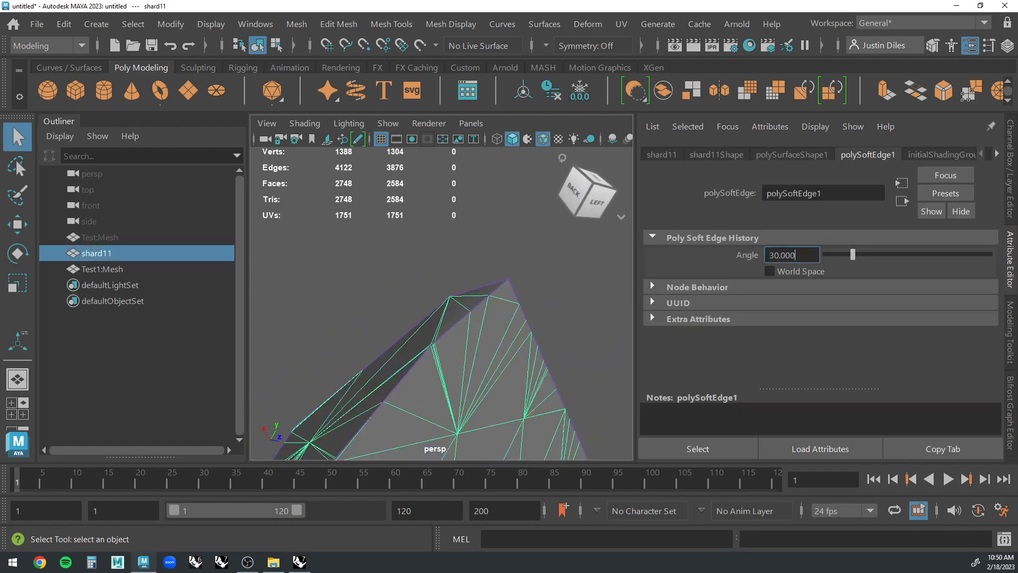
{"action": "left_click_drag", "start_coordinate": [797, 255], "coordinate": [769, 255]}
{"action": "type", "text": "10"}
{"action": "key", "text": "Return"}
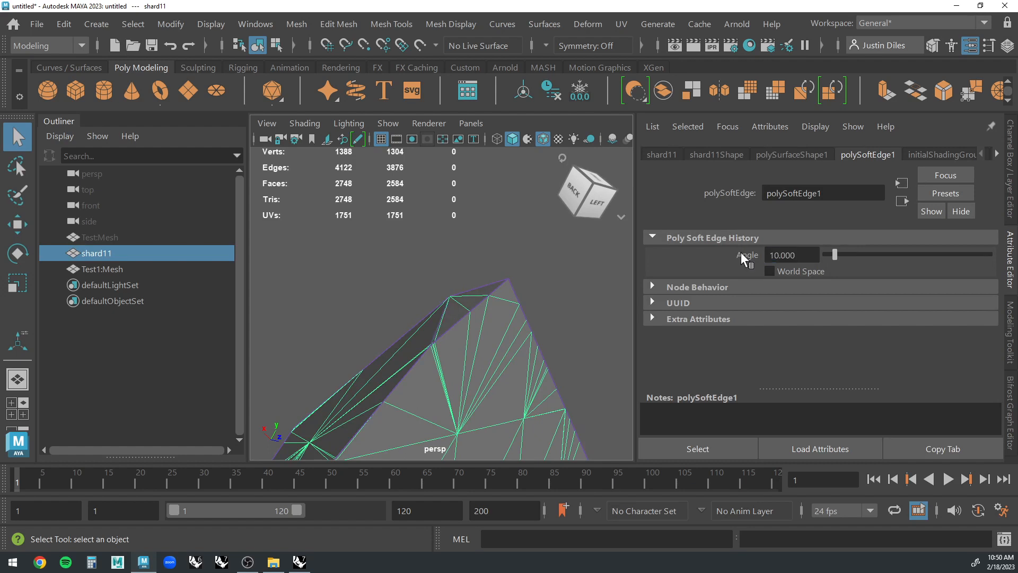
{"action": "left_click", "coordinate": [552, 307]}
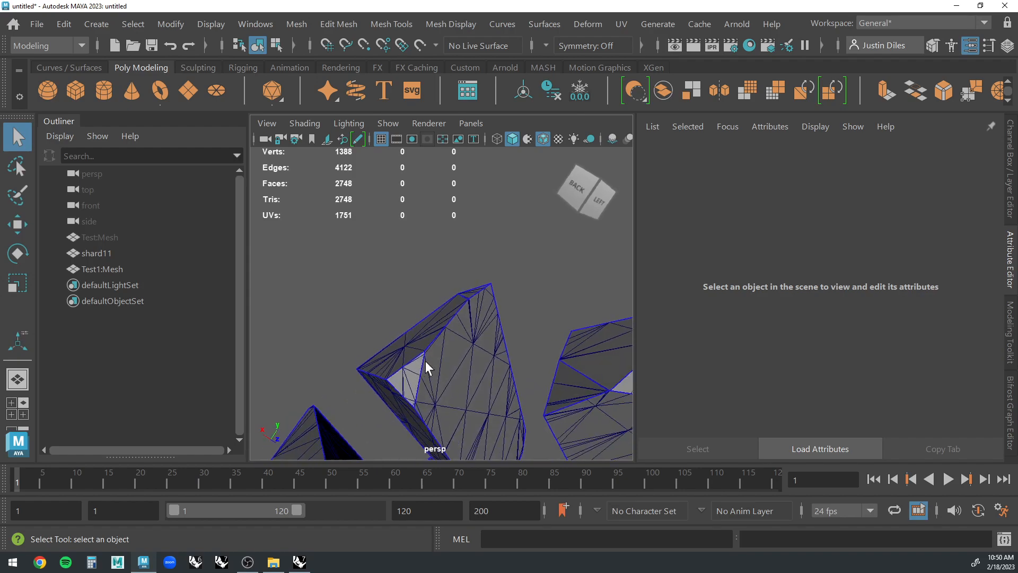
Select shard11 and delete its construction history.
{"action": "left_click_drag", "start_coordinate": [425, 360], "coordinate": [512, 261], "text": "alt"}
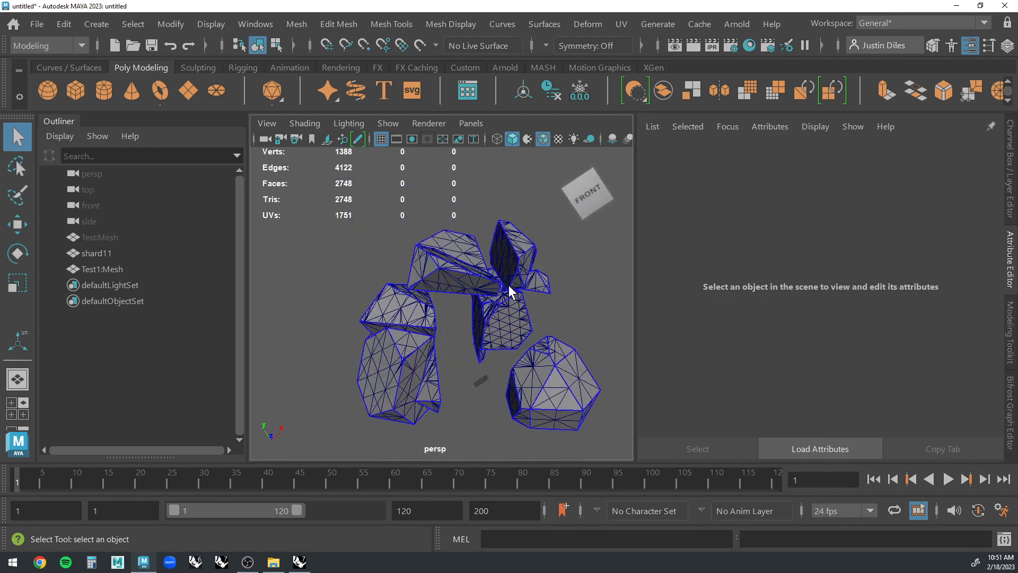
{"action": "left_click", "coordinate": [496, 270]}
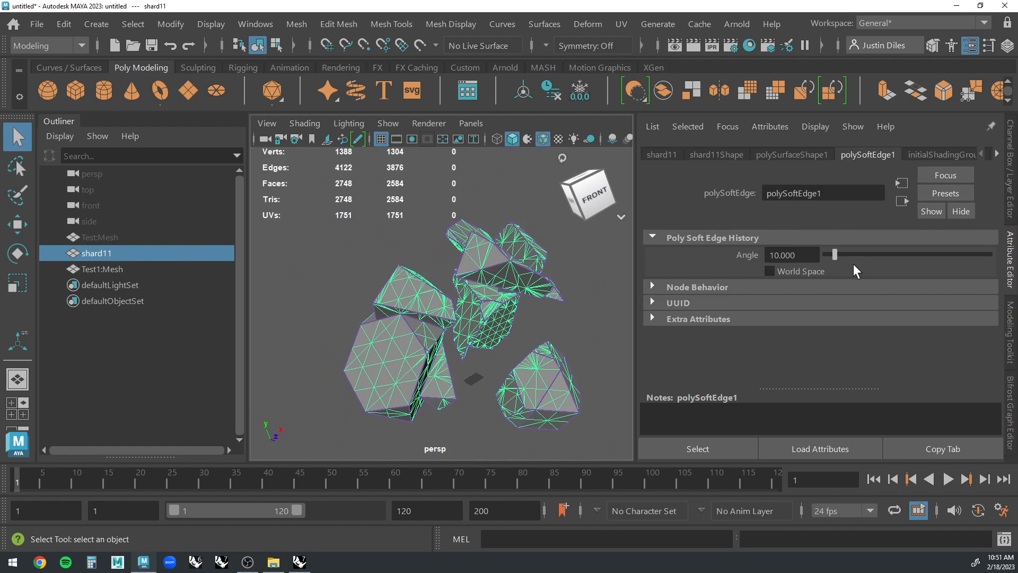
{"action": "left_click", "coordinate": [561, 316]}
{"action": "left_click", "coordinate": [499, 276]}
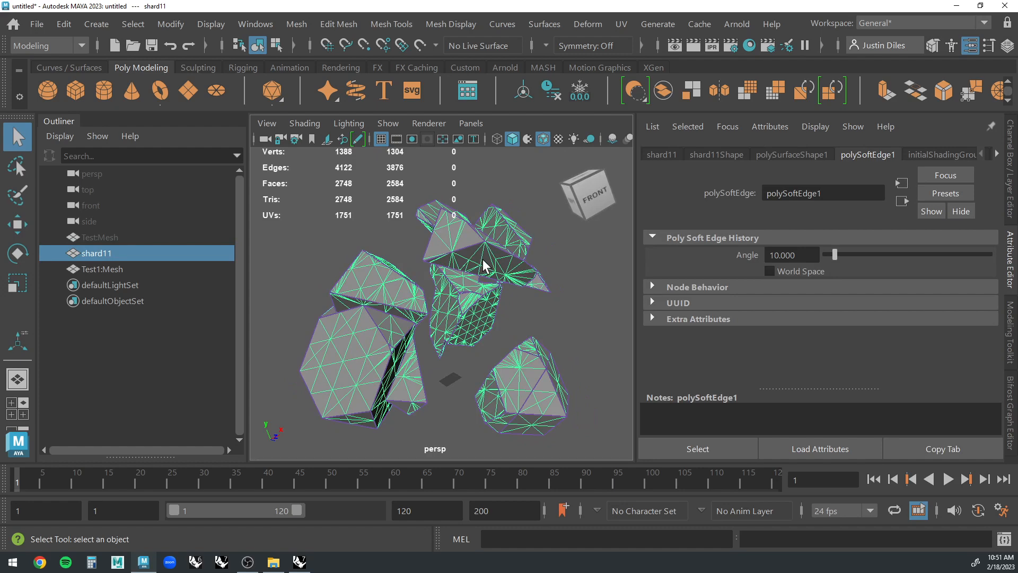
{"action": "left_click", "coordinate": [549, 91]}
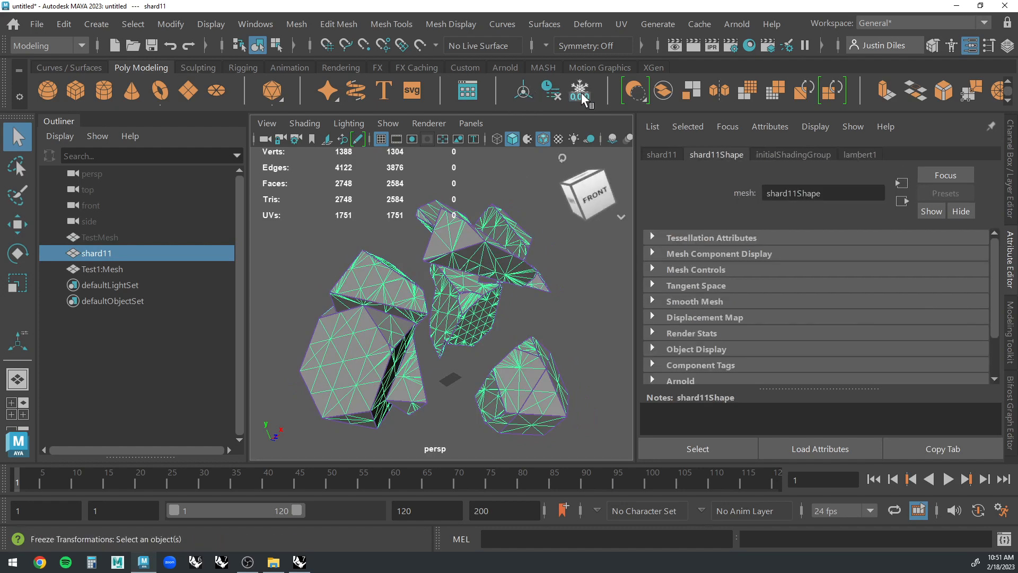
{"action": "left_click", "coordinate": [520, 186]}
{"action": "left_click", "coordinate": [454, 231]}
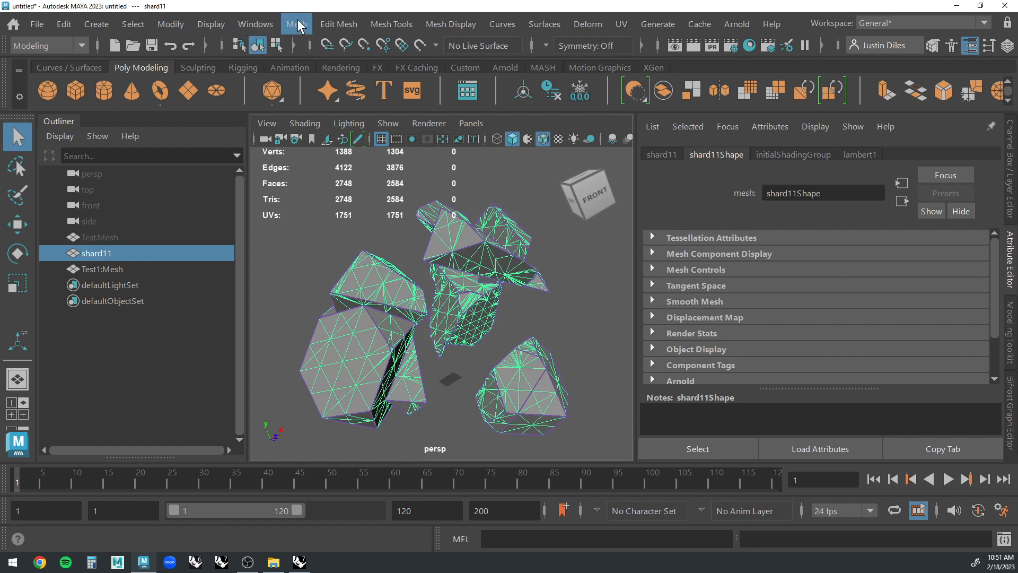
Reset the Remesh options and remesh shard11 twice with automatic max edge length, 20% collapse threshold and tessellated borders.
{"action": "left_click", "coordinate": [298, 27]}
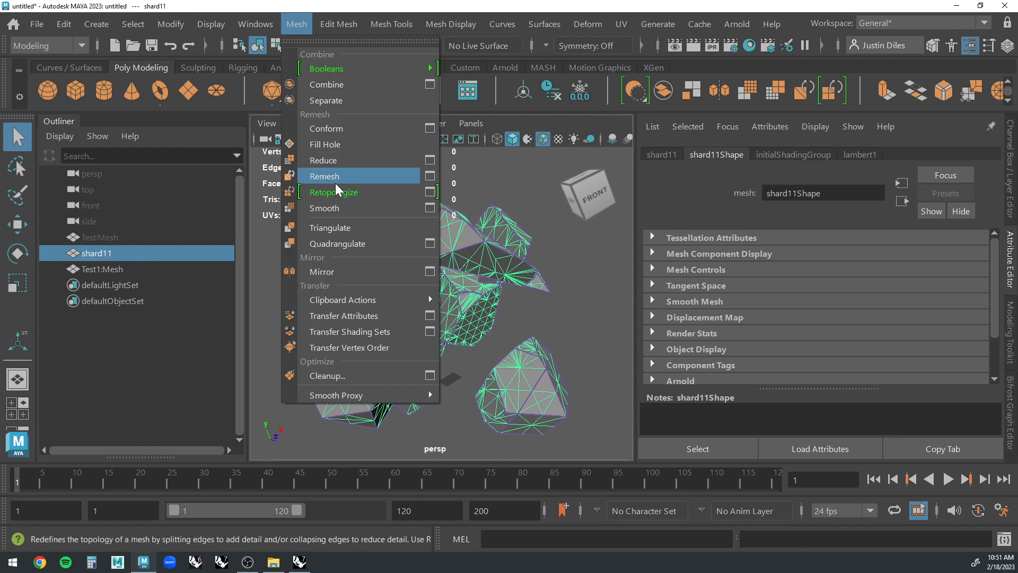
{"action": "left_click", "coordinate": [432, 176]}
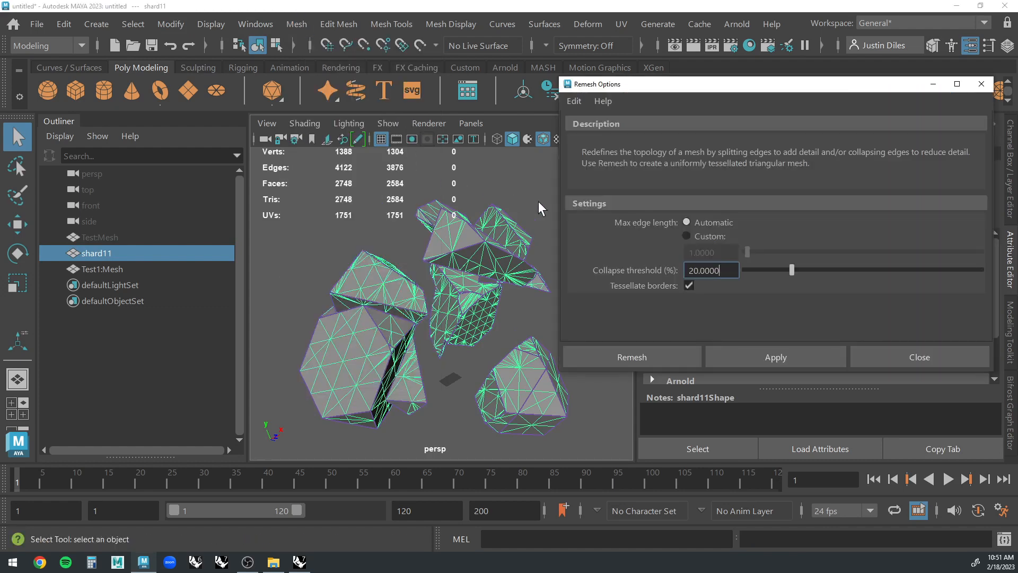
{"action": "left_click", "coordinate": [578, 101]}
{"action": "left_click", "coordinate": [604, 134]}
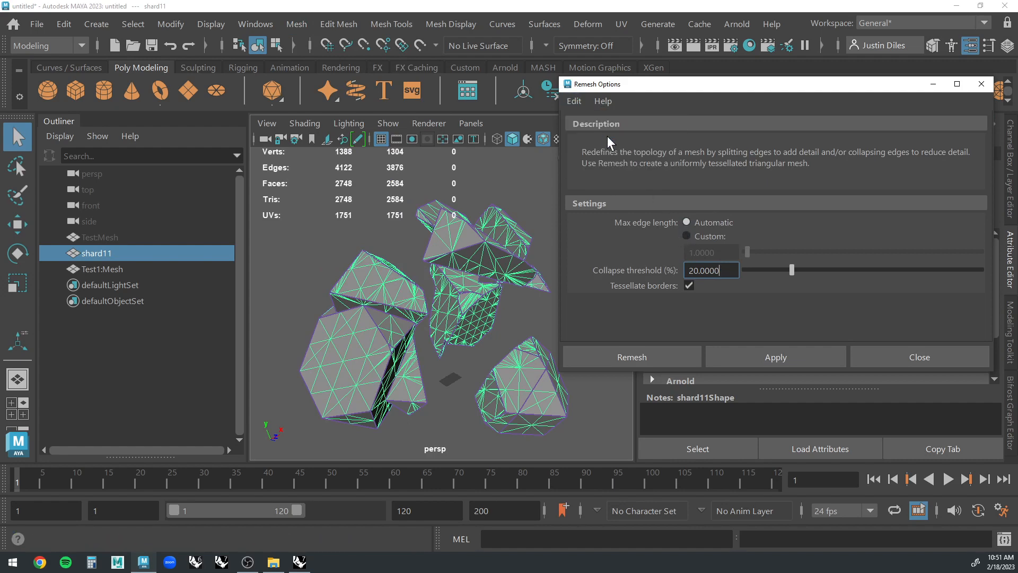
{"action": "left_click", "coordinate": [753, 357]}
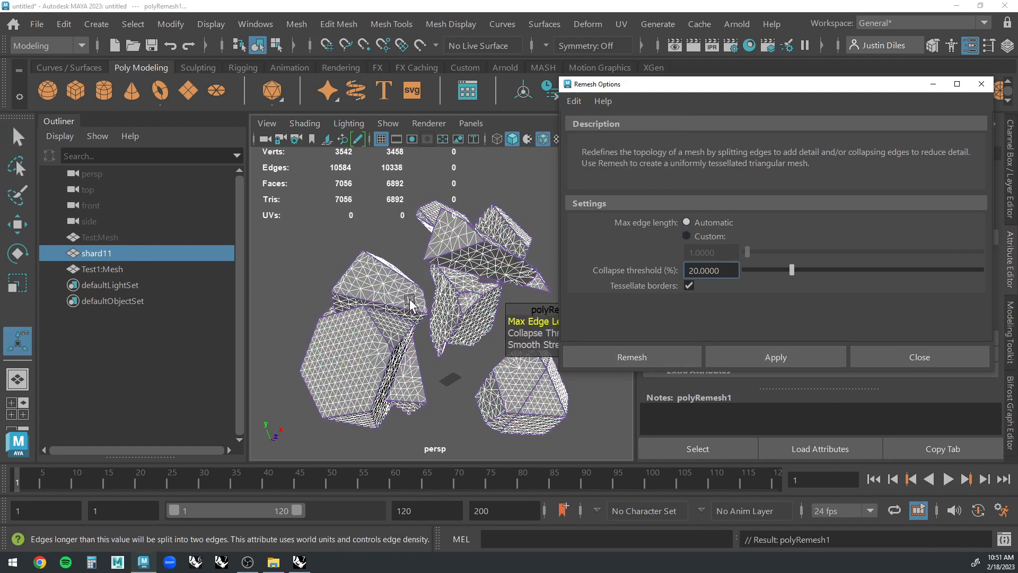
{"action": "left_click", "coordinate": [776, 357]}
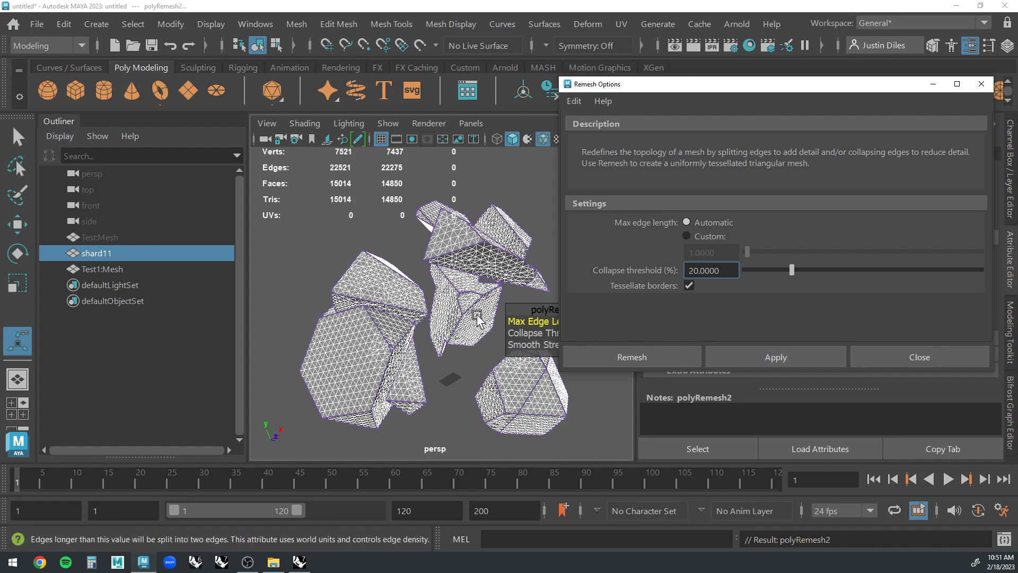
{"action": "left_click", "coordinate": [909, 357]}
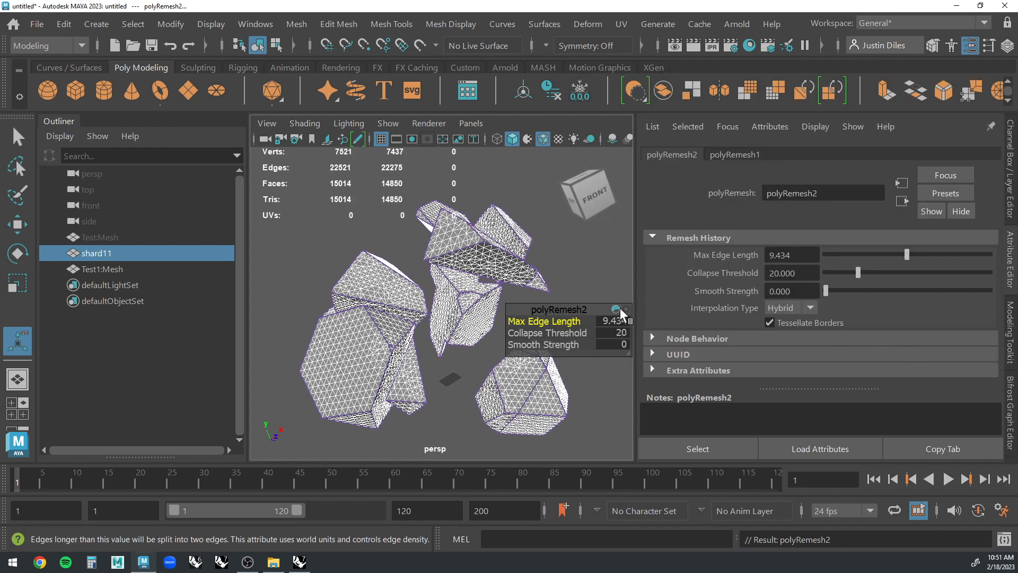
{"action": "key", "text": "q"}
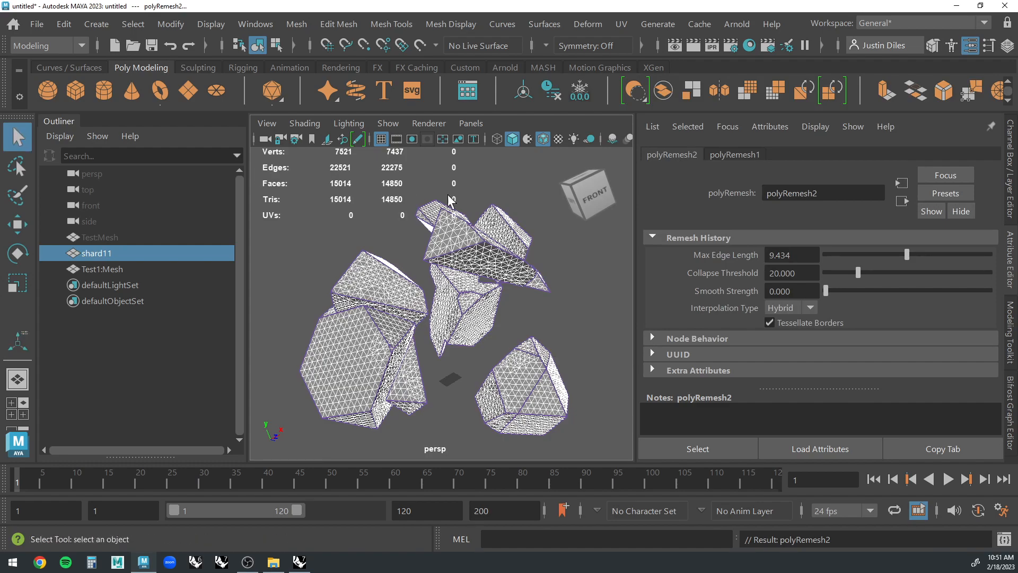
Reselect shard11, then center its pivot, delete its history and freeze its transformations.
{"action": "left_click", "coordinate": [527, 223]}
{"action": "left_click_drag", "start_coordinate": [515, 235], "coordinate": [450, 250], "text": "alt"}
{"action": "left_click", "coordinate": [449, 249]}
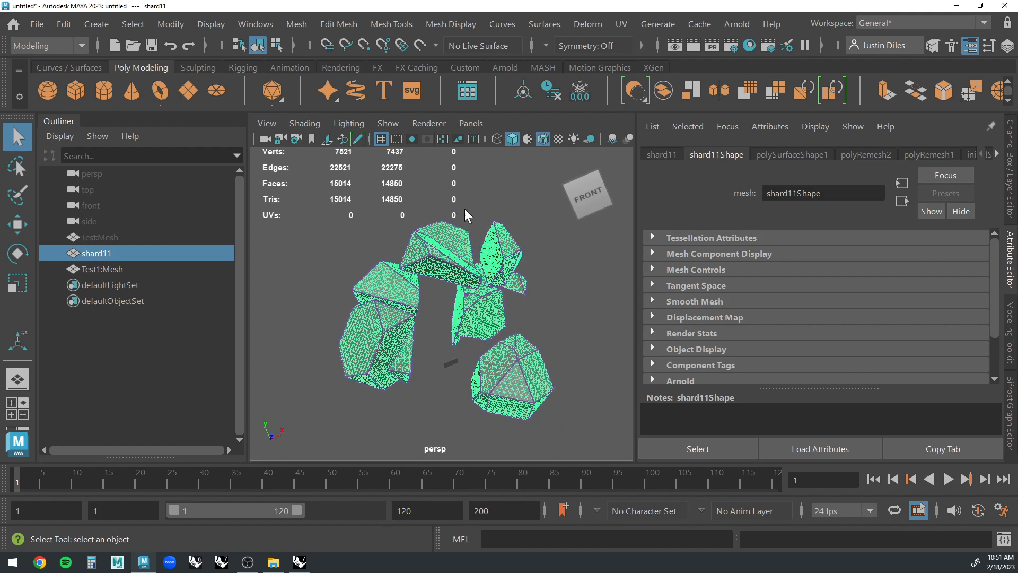
{"action": "left_click", "coordinate": [524, 92]}
{"action": "left_click", "coordinate": [552, 91]}
{"action": "left_click", "coordinate": [580, 90]}
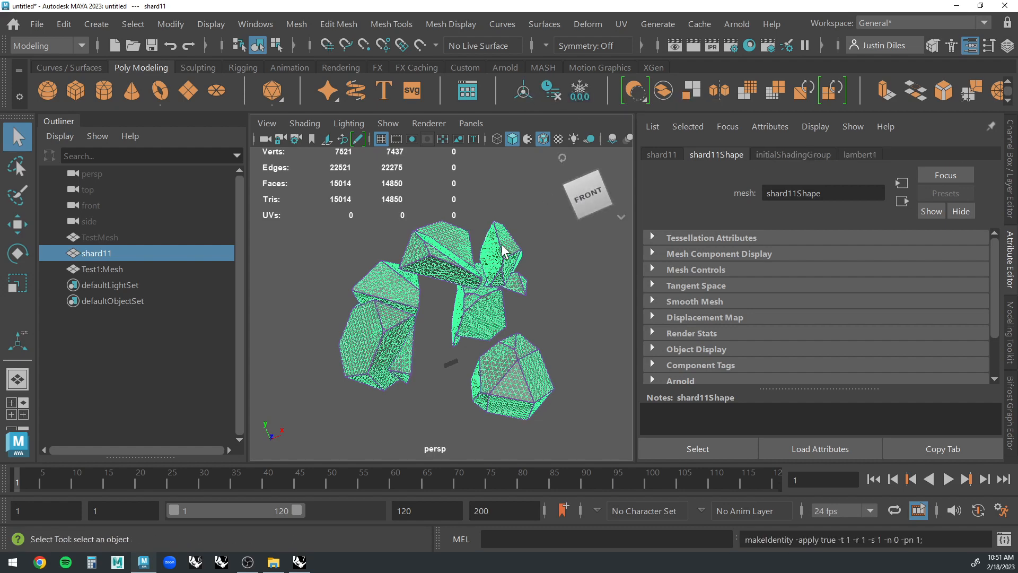
{"action": "left_click", "coordinate": [524, 99]}
{"action": "left_click", "coordinate": [552, 91]}
{"action": "left_click", "coordinate": [585, 94]}
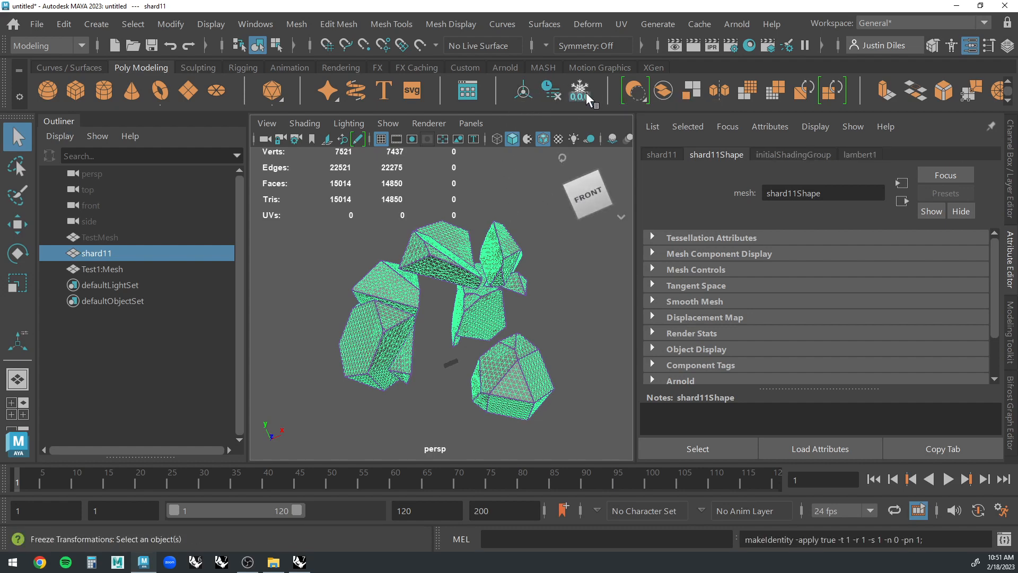
Separate the shard11 mesh into its individual shards.
{"action": "left_click", "coordinate": [532, 195]}
{"action": "left_click", "coordinate": [440, 272]}
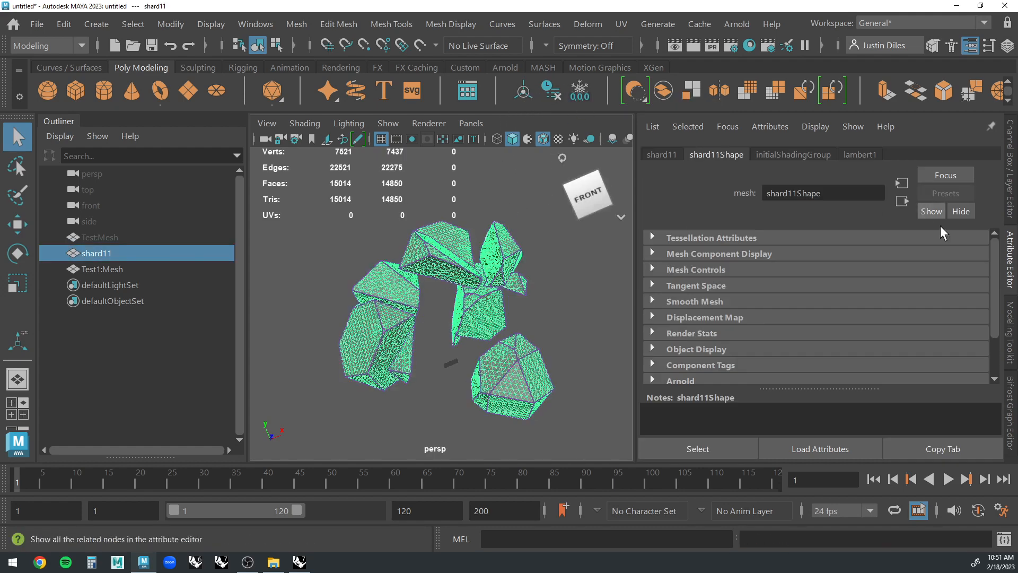
{"action": "left_click", "coordinate": [1011, 331]}
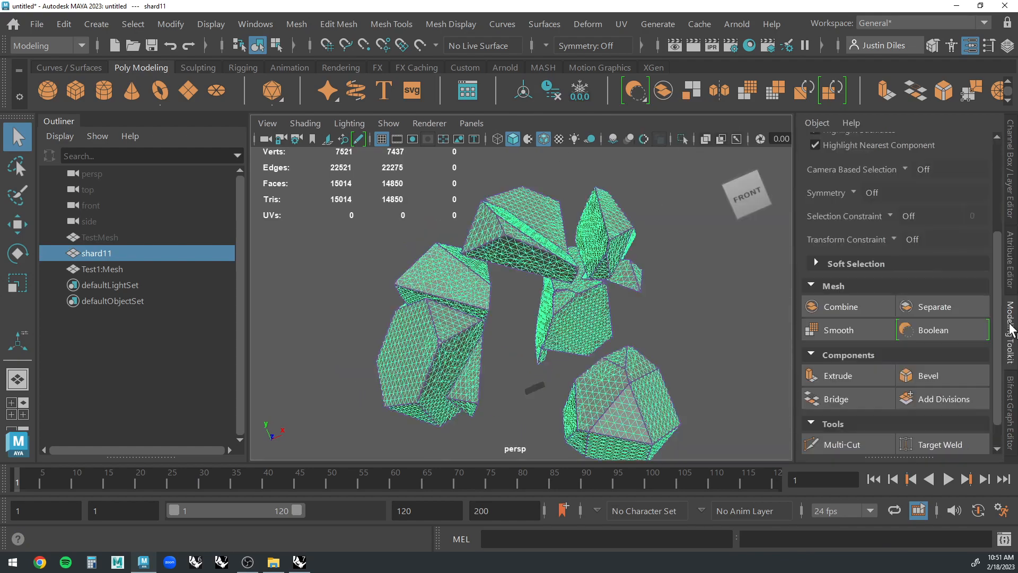
{"action": "left_click", "coordinate": [958, 336]}
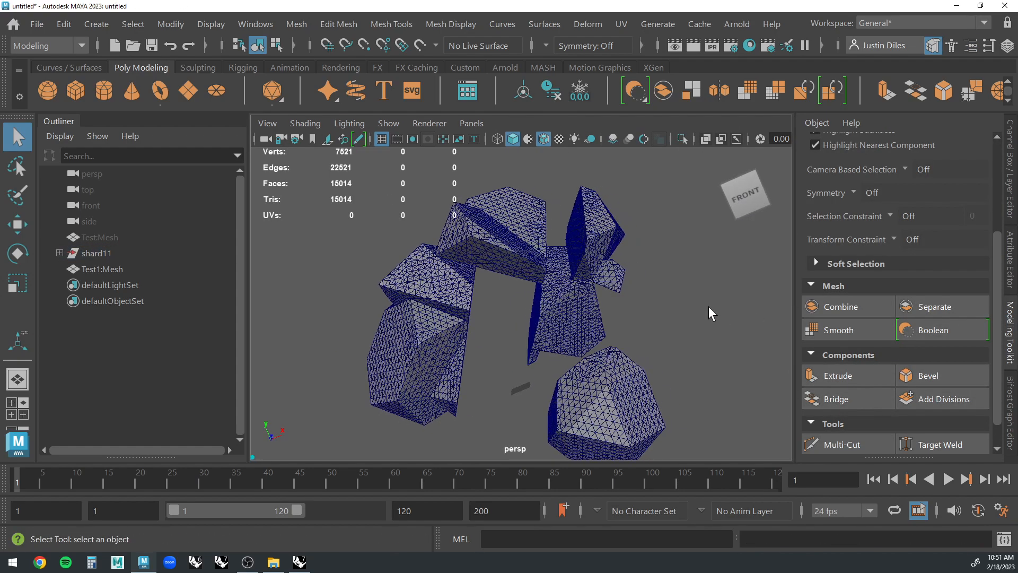
Select all the separated shards, display their hard edges in color and deselect them.
{"action": "left_click_drag", "start_coordinate": [709, 307], "coordinate": [625, 253], "text": "alt"}
{"action": "scroll", "coordinate": [576, 300], "scroll_direction": "up", "scroll_amount": 2}
{"action": "scroll", "coordinate": [588, 320], "scroll_direction": "down", "scroll_amount": 5}
{"action": "left_click_drag", "start_coordinate": [589, 320], "coordinate": [606, 212], "text": "alt"}
{"action": "left_click_drag", "start_coordinate": [652, 175], "coordinate": [342, 418]}
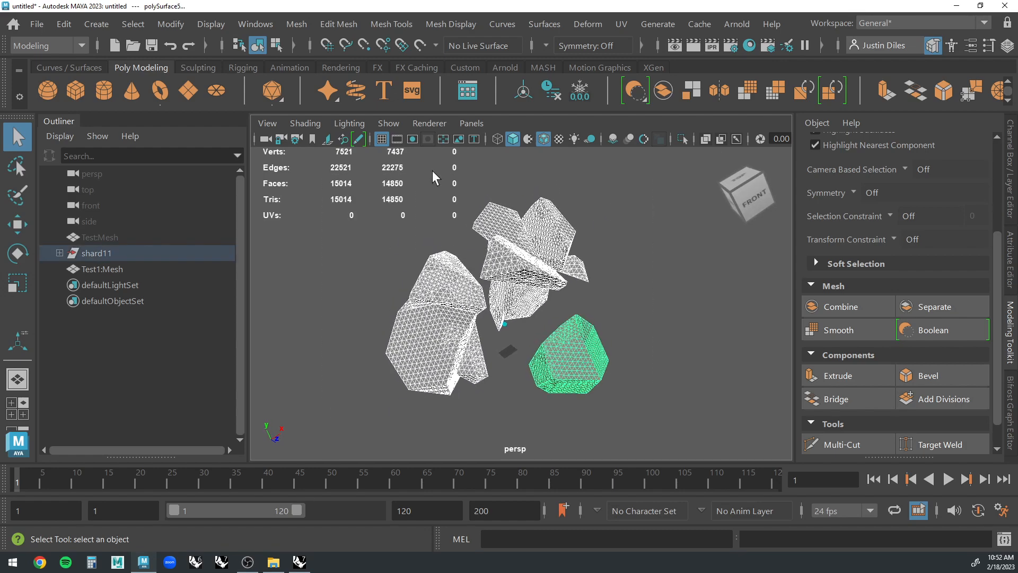
{"action": "scroll", "coordinate": [432, 171], "scroll_direction": "up", "scroll_amount": 1}
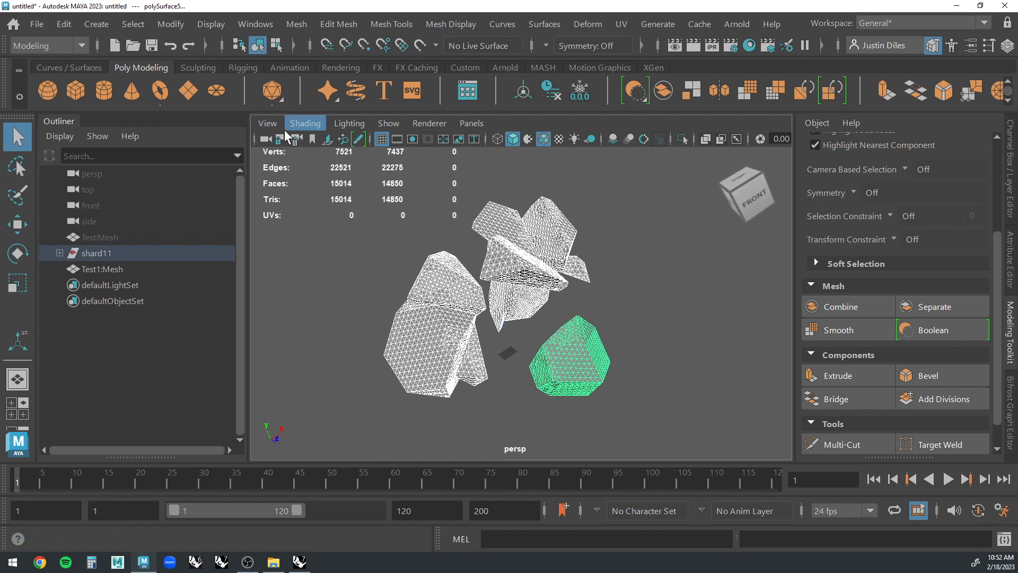
{"action": "left_click", "coordinate": [211, 25]}
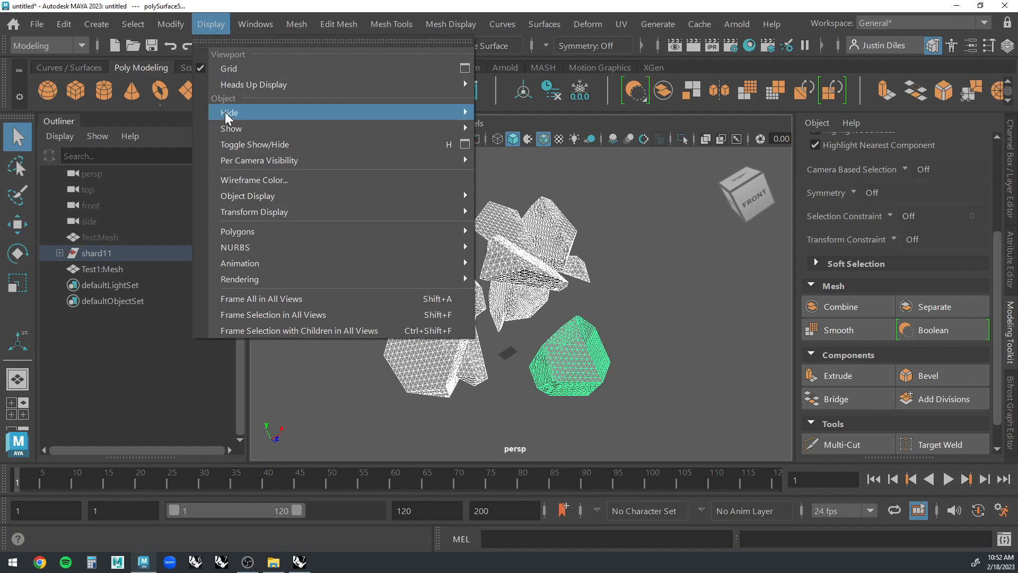
{"action": "mouse_move", "coordinate": [267, 242]}
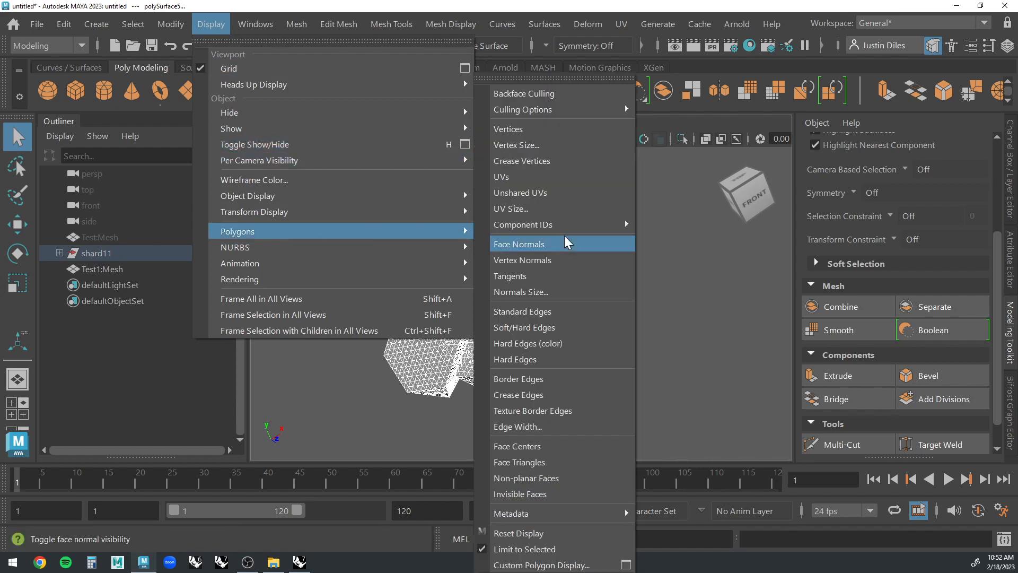
{"action": "left_click", "coordinate": [556, 348]}
{"action": "left_click", "coordinate": [673, 344]}
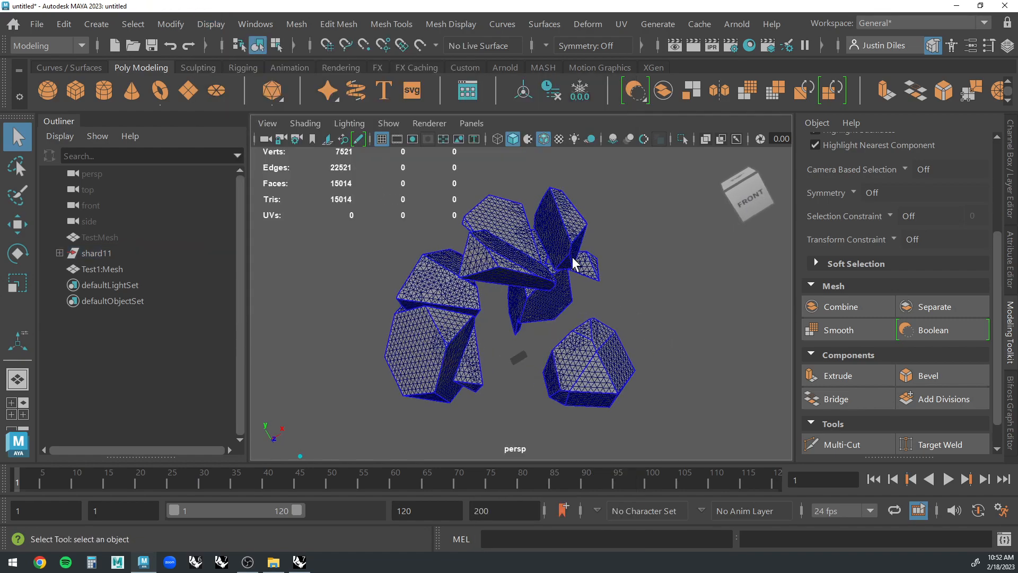
Select the isolated shard standing apart from the others and inspect its faces from several sides.
{"action": "left_click_drag", "start_coordinate": [573, 264], "coordinate": [366, 322], "text": "alt"}
{"action": "left_click", "coordinate": [469, 297]}
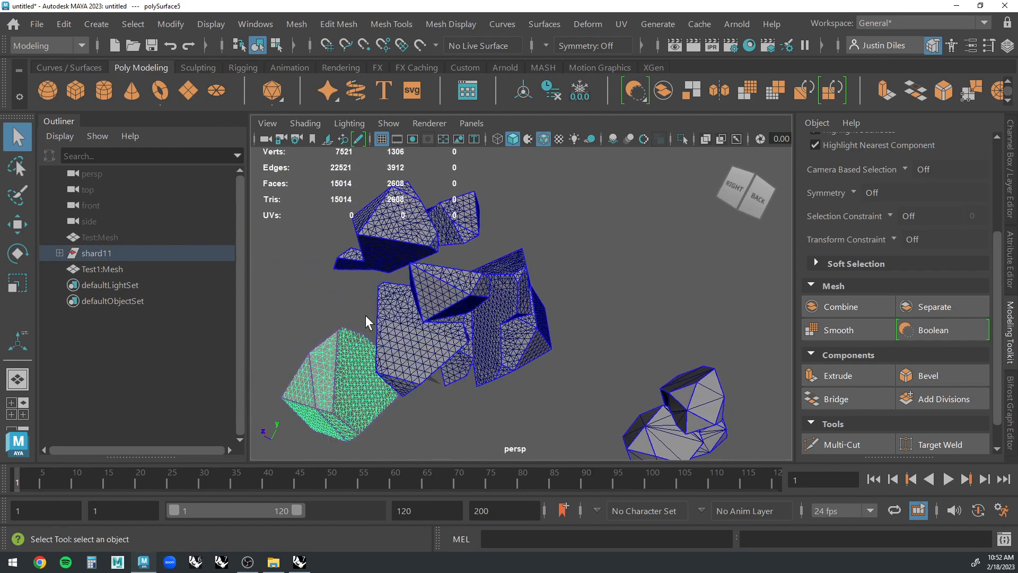
{"action": "left_click", "coordinate": [285, 306]}
{"action": "left_click_drag", "start_coordinate": [408, 279], "coordinate": [609, 245], "text": "alt"}
{"action": "left_click", "coordinate": [598, 251]}
{"action": "middle_click_drag", "start_coordinate": [539, 398], "coordinate": [530, 345], "text": "alt"}
{"action": "scroll", "coordinate": [530, 348], "scroll_direction": "up", "scroll_amount": 2}
{"action": "left_click", "coordinate": [530, 345]}
{"action": "left_click_drag", "start_coordinate": [636, 326], "coordinate": [573, 306], "text": "alt"}
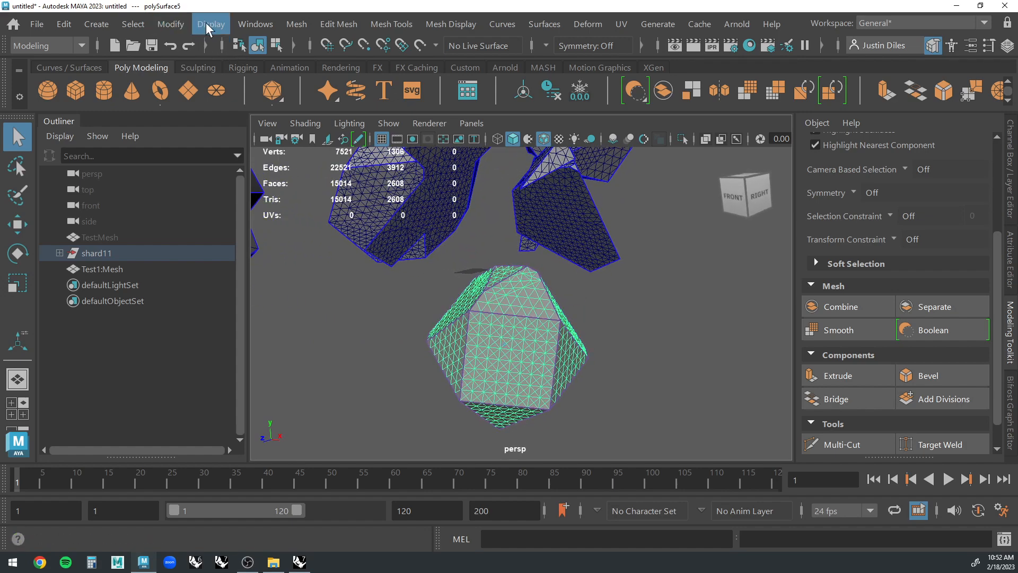
Open the Retopologize options and reset them to their defaults, with Keep original off and a target face count of 1000.
{"action": "left_click", "coordinate": [301, 24]}
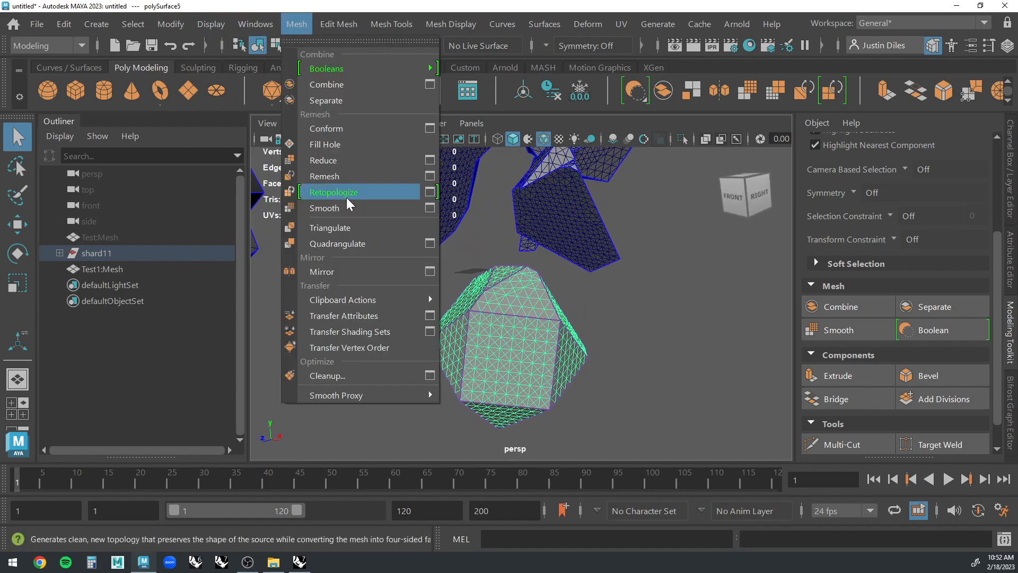
{"action": "left_click", "coordinate": [429, 192]}
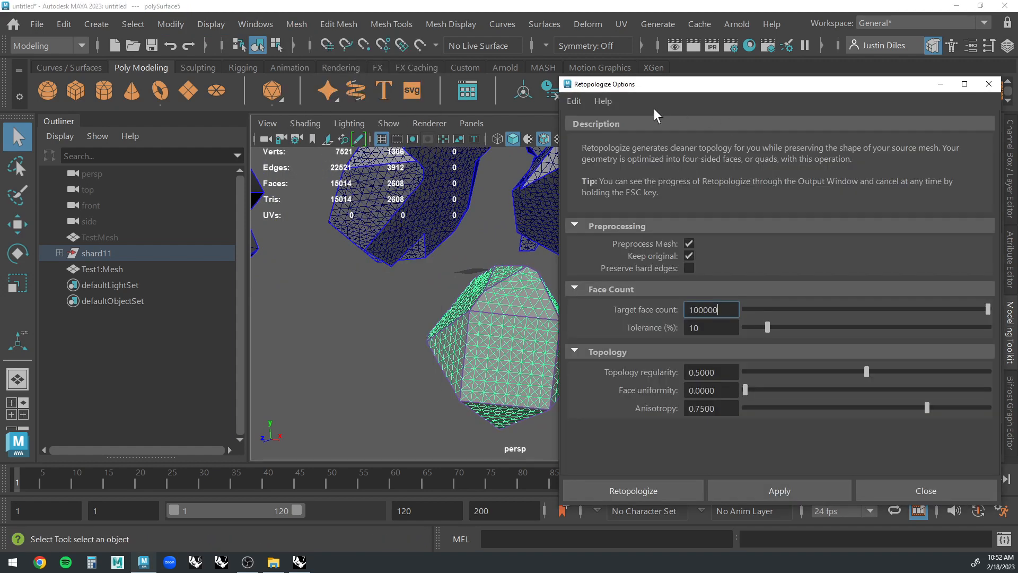
{"action": "left_click", "coordinate": [574, 101]}
{"action": "left_click", "coordinate": [597, 136]}
{"action": "left_click_drag", "start_coordinate": [501, 257], "coordinate": [441, 276], "text": "alt"}
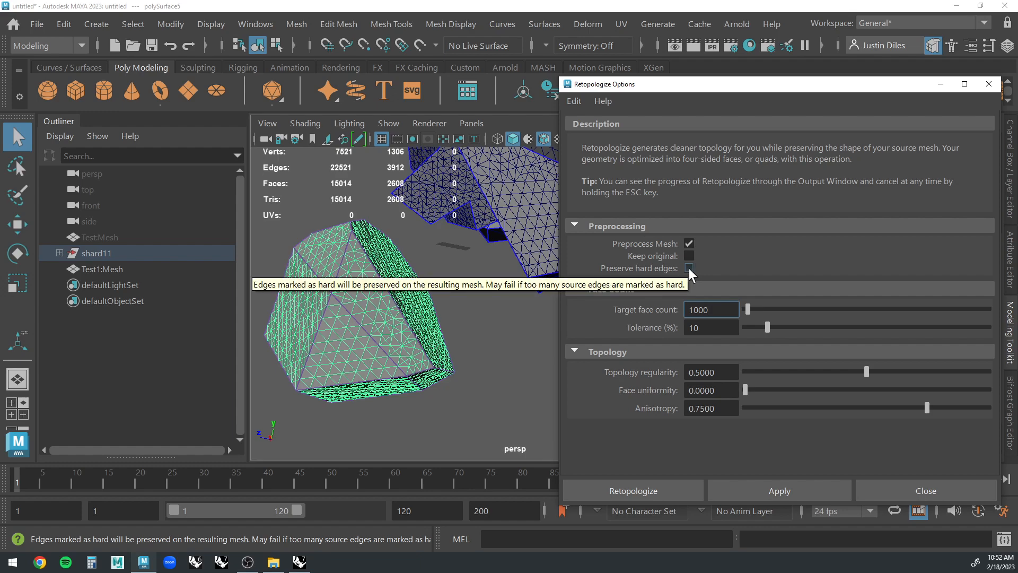
Deselect the isolated shard and examine its hard edges from several angles.
{"action": "left_click", "coordinate": [463, 327]}
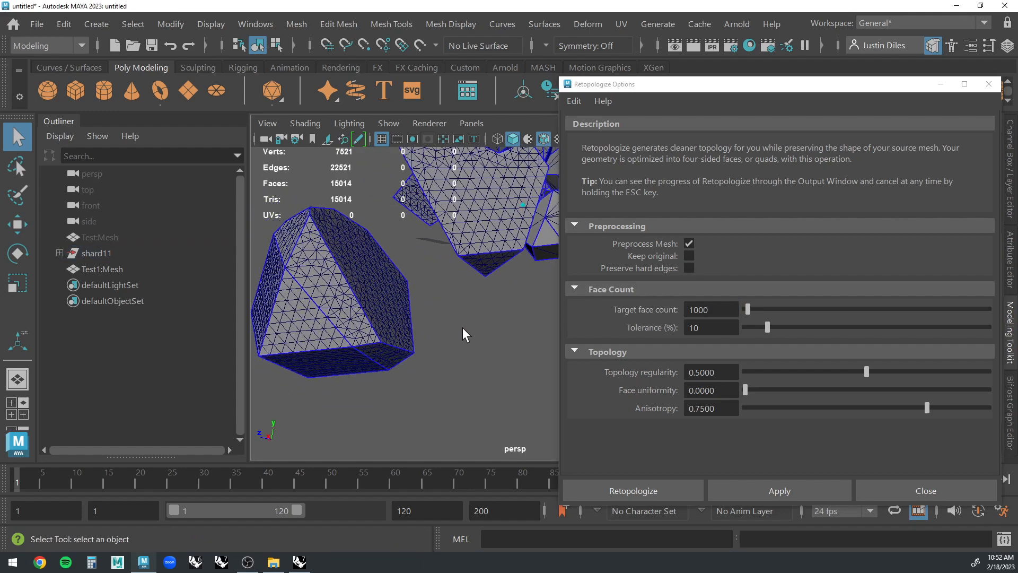
{"action": "left_click_drag", "start_coordinate": [462, 327], "coordinate": [398, 289], "text": "alt"}
{"action": "mouse_move", "coordinate": [450, 336]}
{"action": "left_mouse_down", "text": "alt"}
{"action": "mouse_move", "coordinate": [445, 316]}
{"action": "mouse_move", "coordinate": [414, 298]}
{"action": "left_mouse_up", "text": "alt"}
{"action": "left_click", "coordinate": [414, 297]}
{"action": "left_click", "coordinate": [422, 236]}
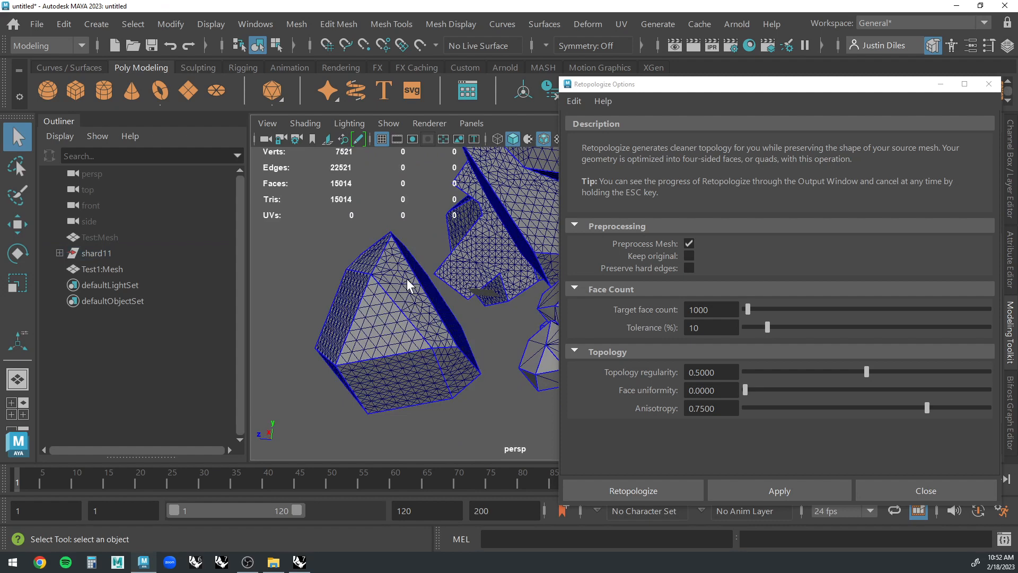
Open the Output Window and move it fully into view over the viewport.
{"action": "left_click", "coordinate": [257, 24]}
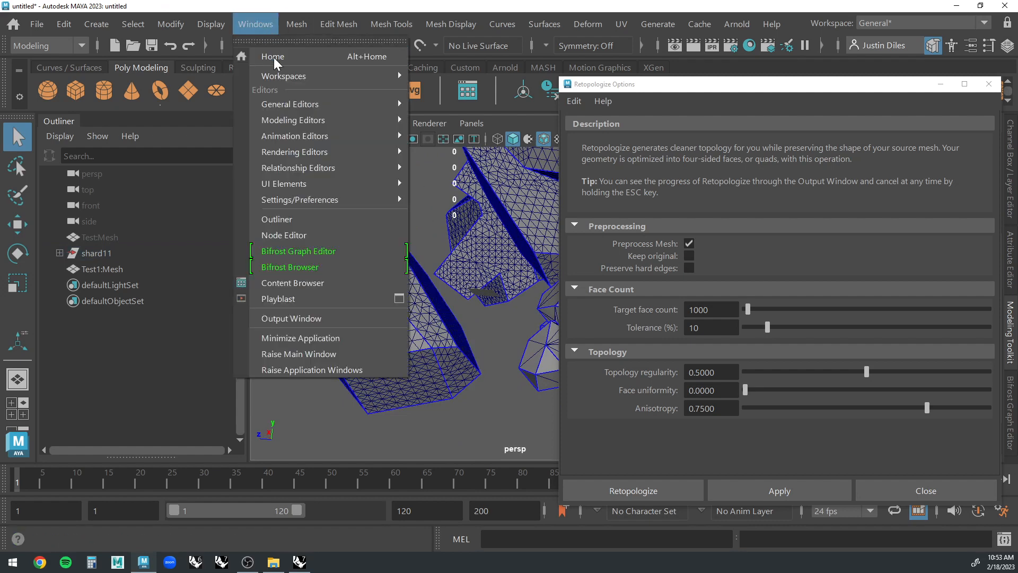
{"action": "left_click", "coordinate": [319, 316]}
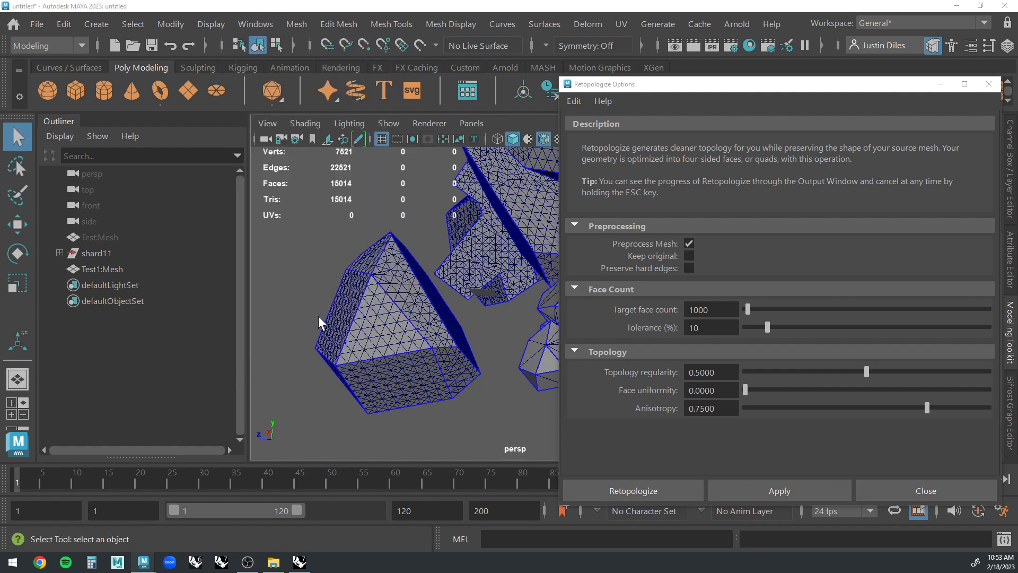
{"action": "left_click_drag", "start_coordinate": [0, 111], "coordinate": [518, 83]}
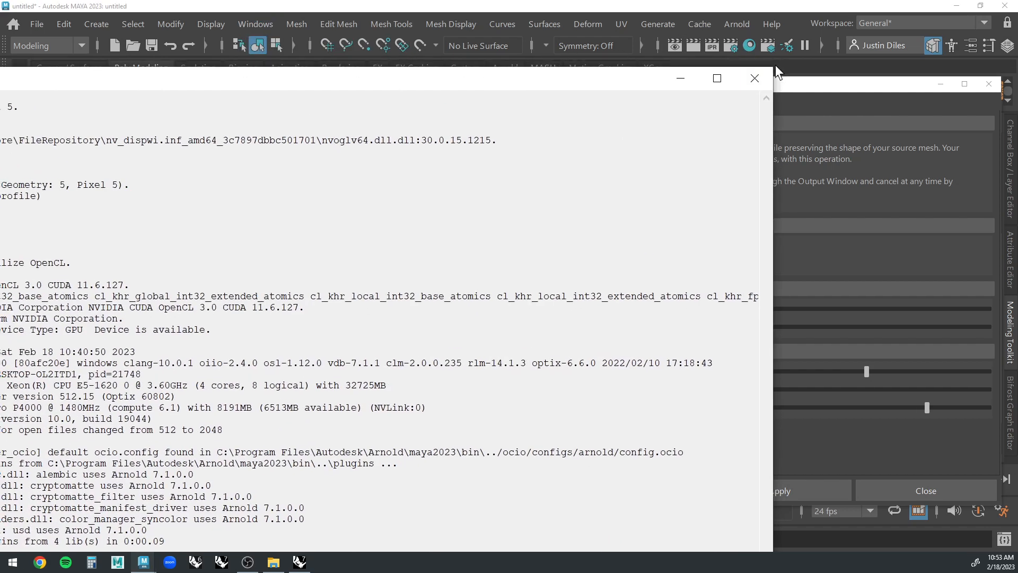
{"action": "left_click_drag", "start_coordinate": [776, 65], "coordinate": [362, 287]}
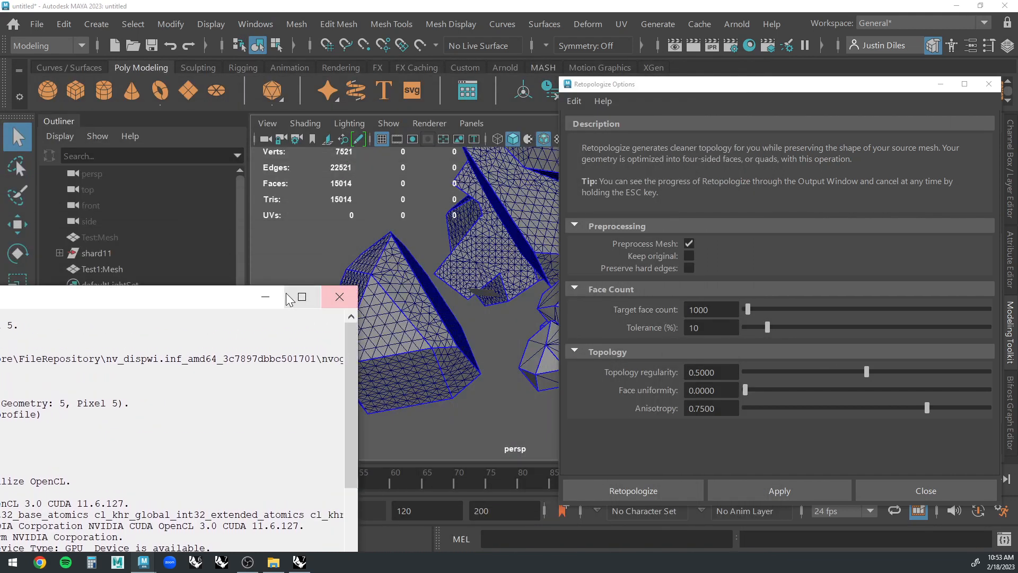
{"action": "left_click_drag", "start_coordinate": [202, 306], "coordinate": [608, 83]}
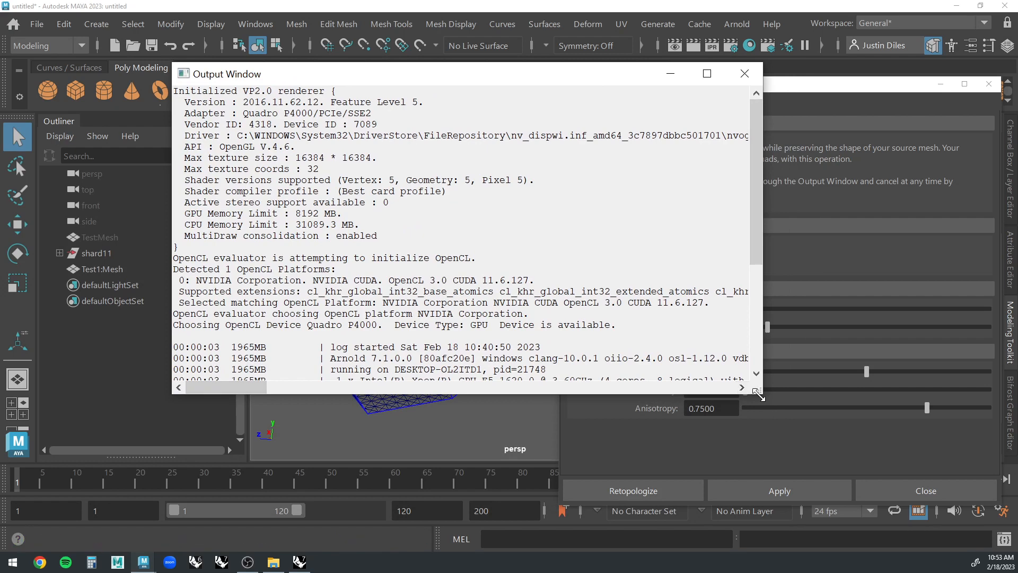
Enlarge the Output Window, read through its log to the end, and minimize the window.
{"action": "left_click_drag", "start_coordinate": [762, 395], "coordinate": [786, 480]}
{"action": "scroll", "coordinate": [480, 277], "scroll_direction": "down", "scroll_amount": 3}
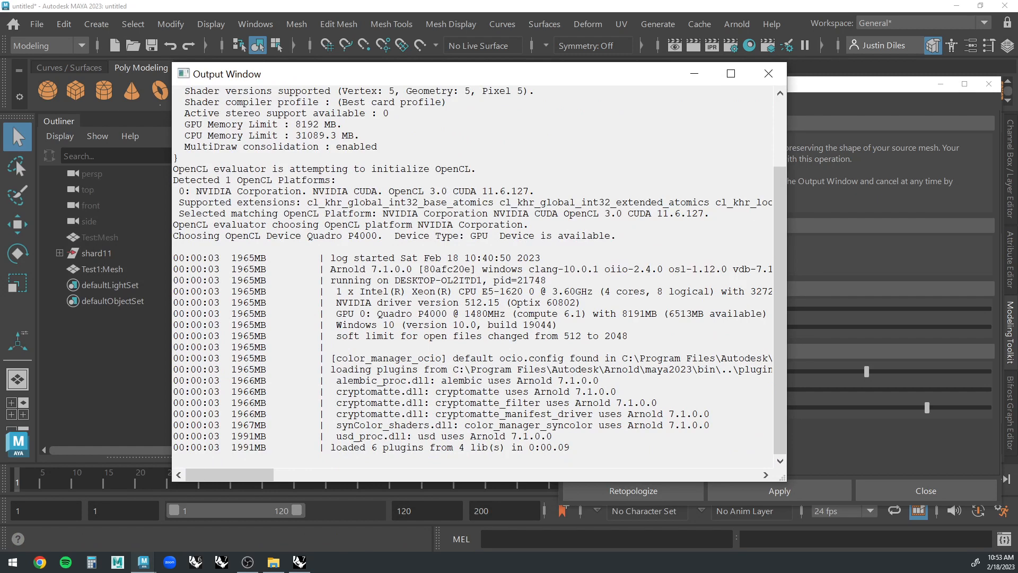
{"action": "left_click_drag", "start_coordinate": [586, 79], "coordinate": [591, 75]}
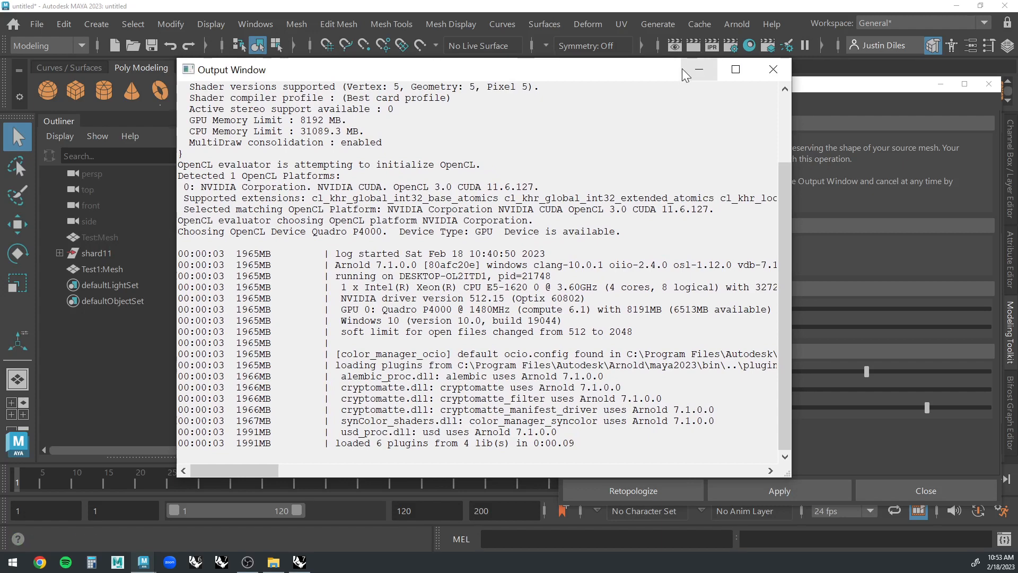
{"action": "left_click", "coordinate": [704, 71]}
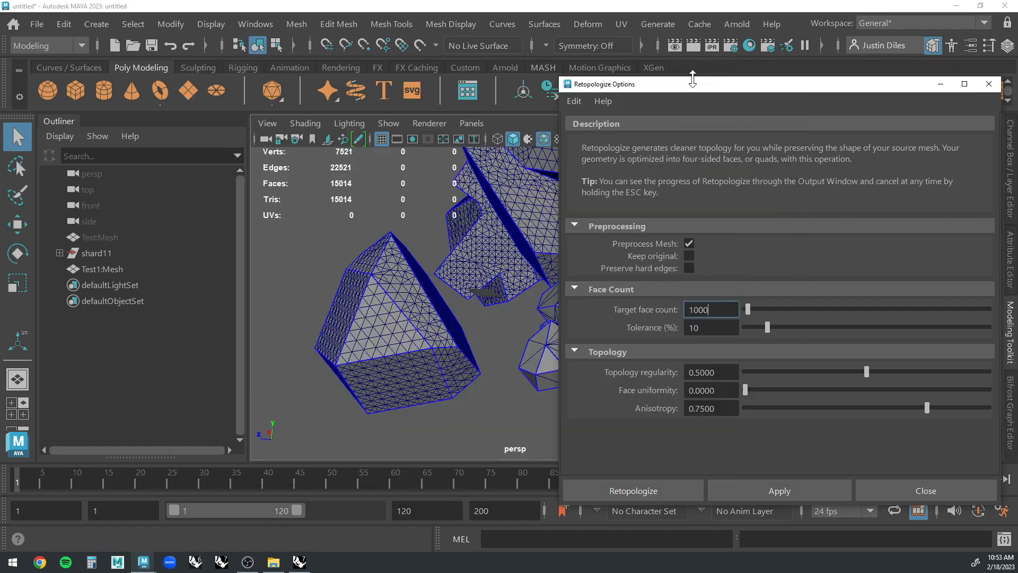
Select the isolated shard and retopologize it with a target face count of 1000 and 10% tolerance.
{"action": "left_click", "coordinate": [414, 326]}
{"action": "left_click_drag", "start_coordinate": [414, 324], "coordinate": [434, 238], "text": "alt"}
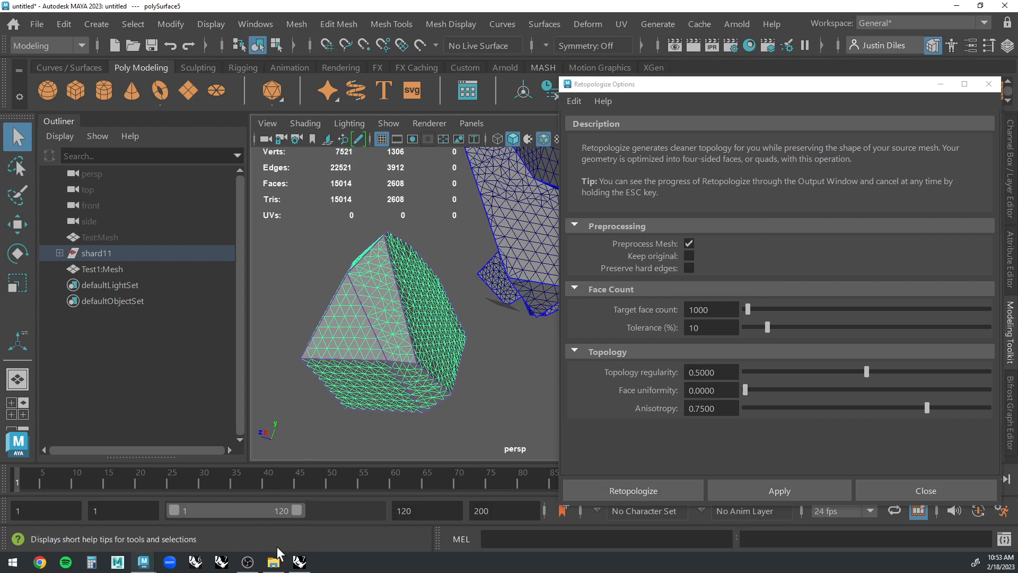
{"action": "left_click", "coordinate": [444, 241]}
{"action": "left_click", "coordinate": [403, 291]}
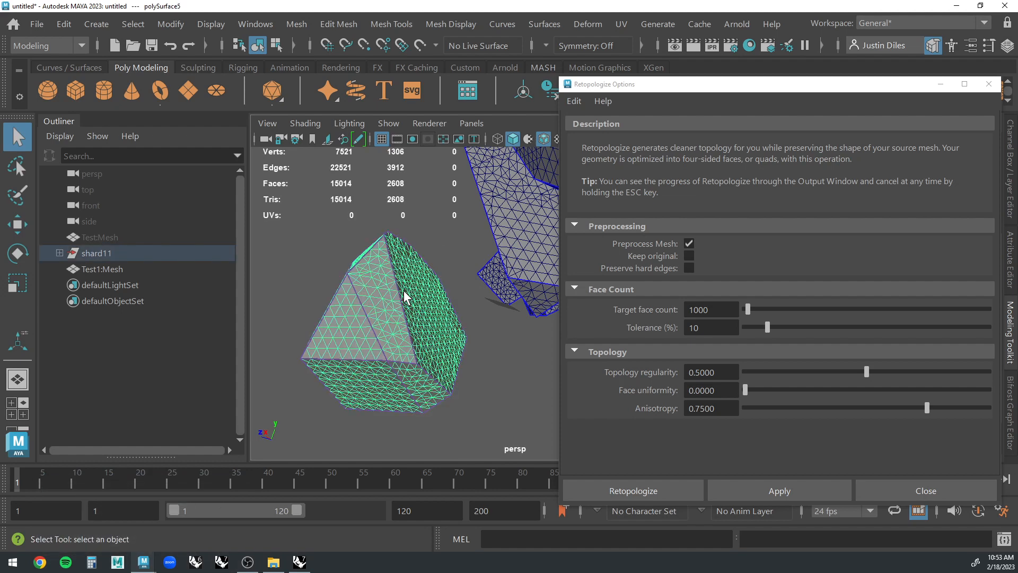
{"action": "left_click", "coordinate": [643, 485]}
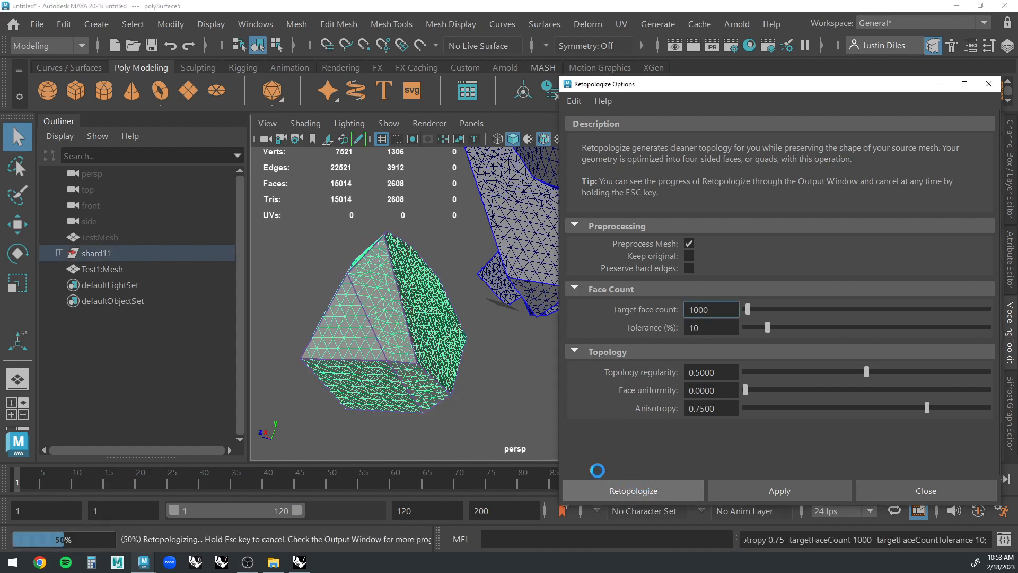
Assign the existing lambert1 material to the retopologized shard.
{"action": "left_click", "coordinate": [525, 359]}
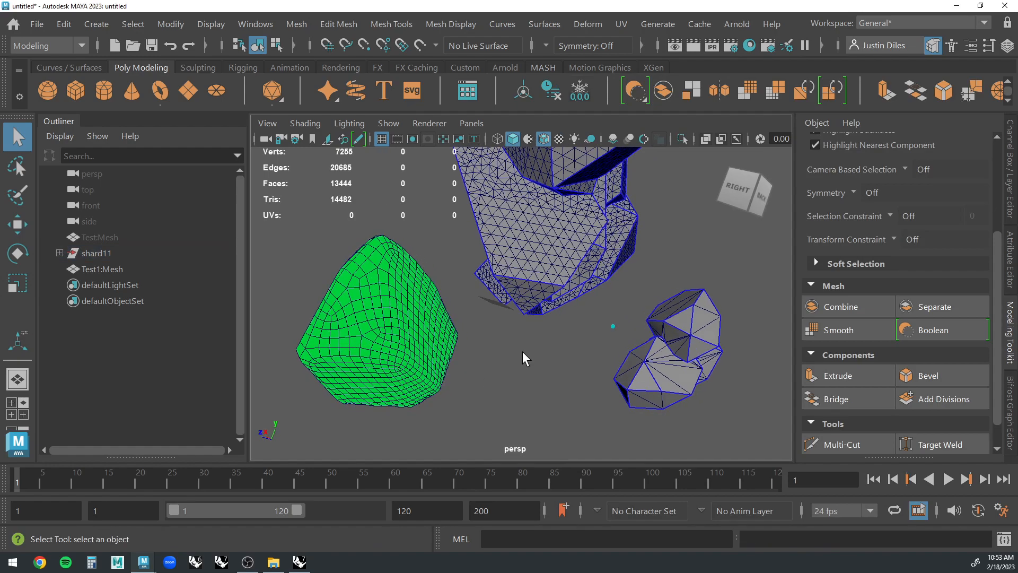
{"action": "left_click", "coordinate": [415, 287]}
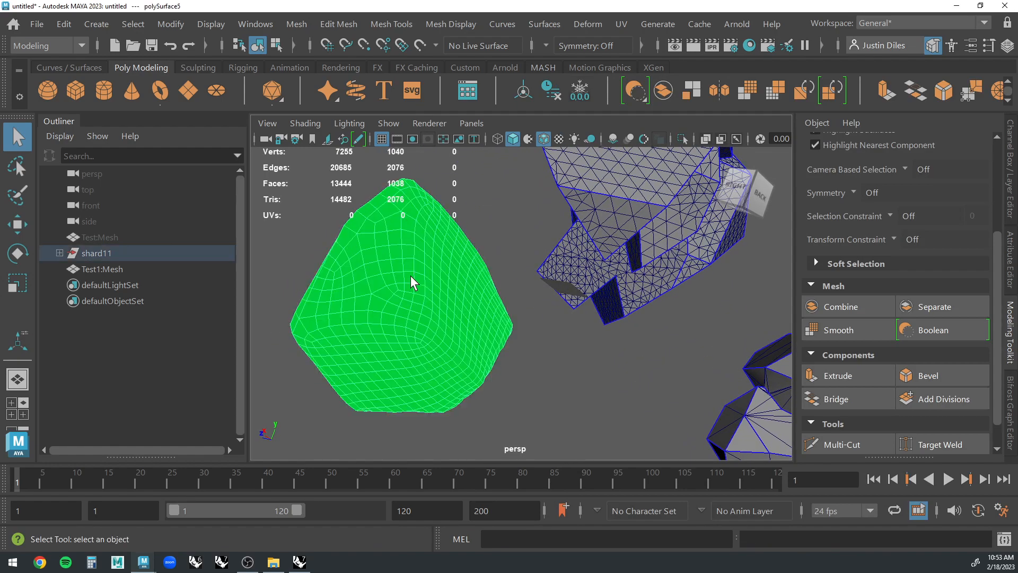
{"action": "right_click", "coordinate": [414, 287]}
{"action": "mouse_move", "coordinate": [405, 543]}
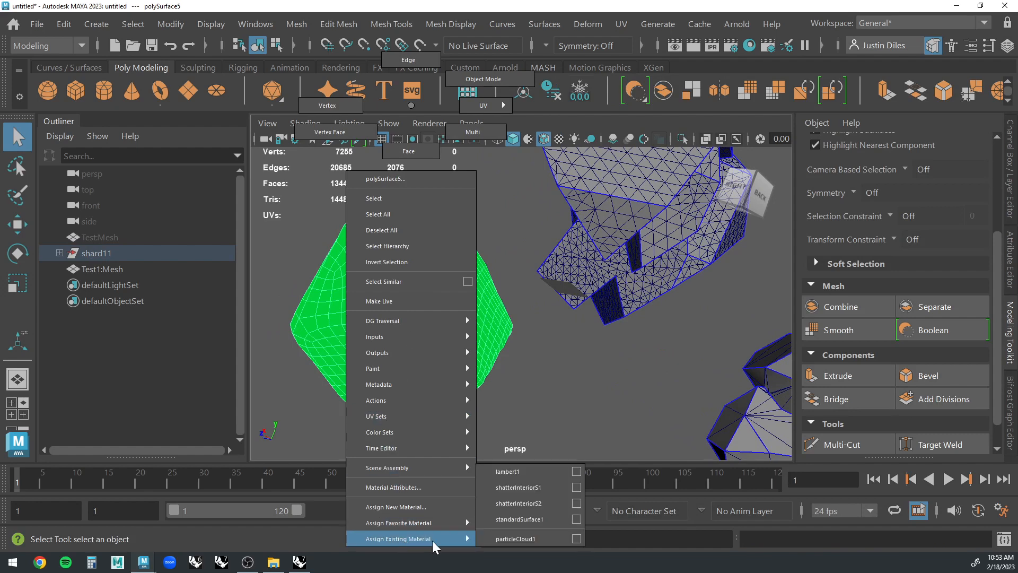
{"action": "left_click", "coordinate": [533, 472]}
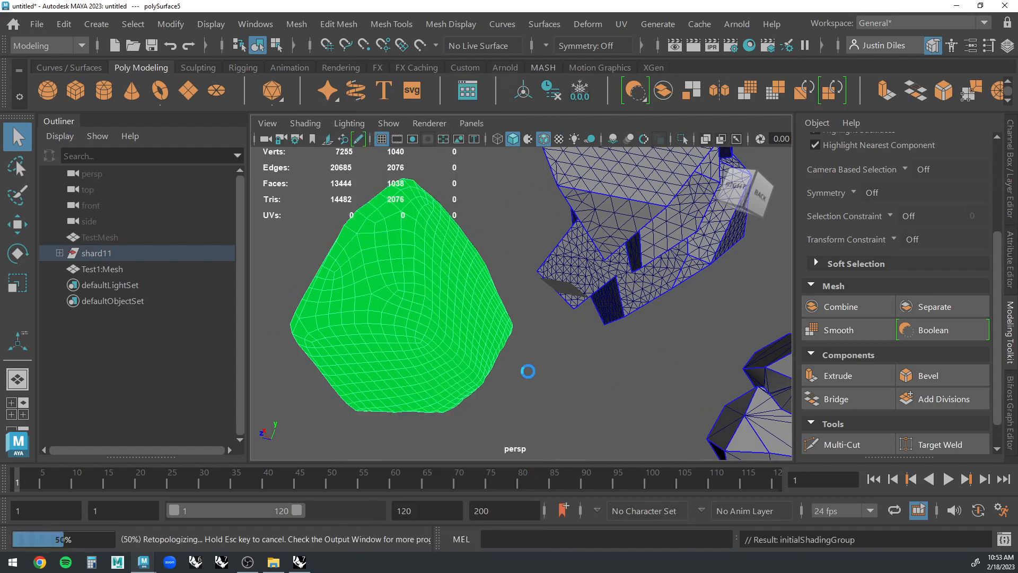
Inspect the retopologized shard from other angles and open its polyRetopo1 node settings in the Attribute Editor.
{"action": "left_click_drag", "start_coordinate": [481, 212], "coordinate": [419, 215], "text": "alt"}
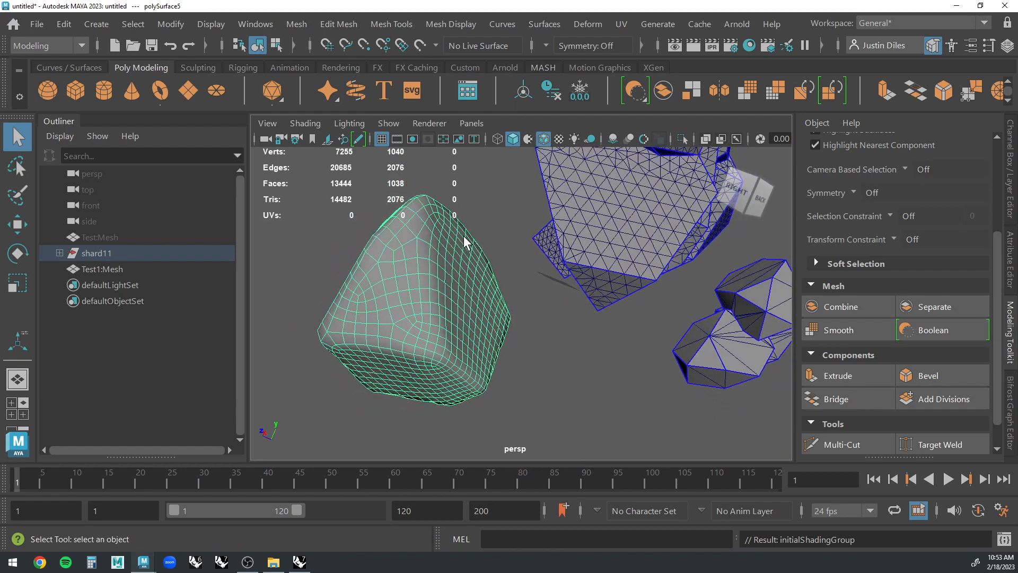
{"action": "left_click_drag", "start_coordinate": [514, 324], "coordinate": [1014, 233], "text": "alt"}
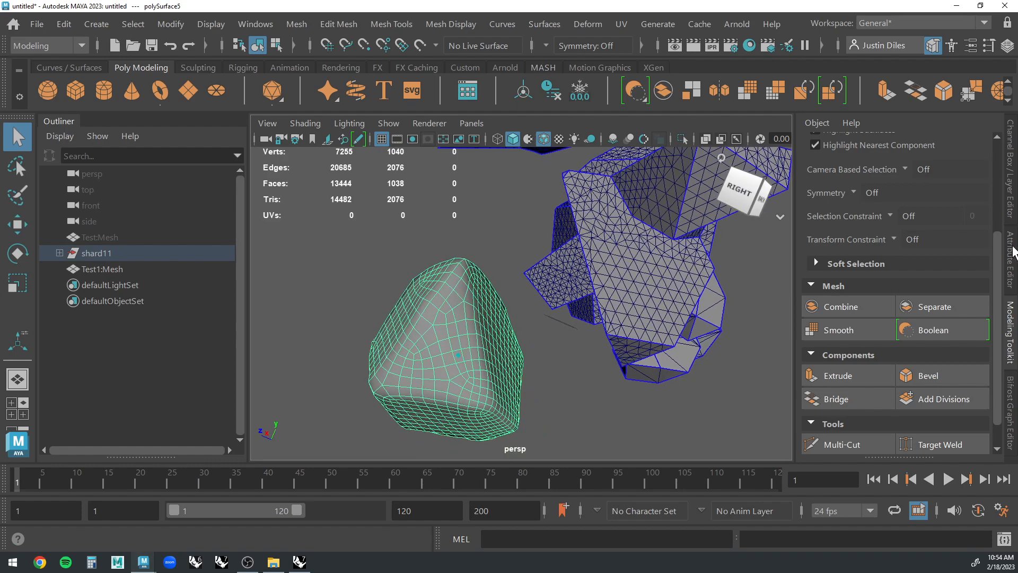
{"action": "left_click", "coordinate": [1011, 236]}
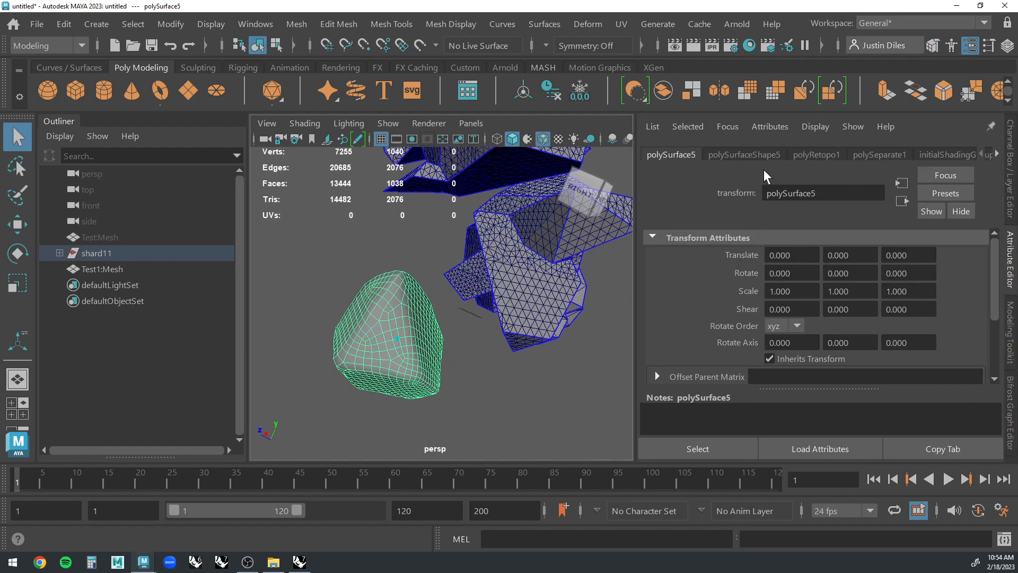
{"action": "left_click", "coordinate": [820, 155]}
Examine the shard's quad layout unselected, then reselect it to review its polyRetopo1 attributes.
{"action": "left_click_drag", "start_coordinate": [512, 358], "coordinate": [458, 368], "text": "alt"}
{"action": "left_click", "coordinate": [457, 361]}
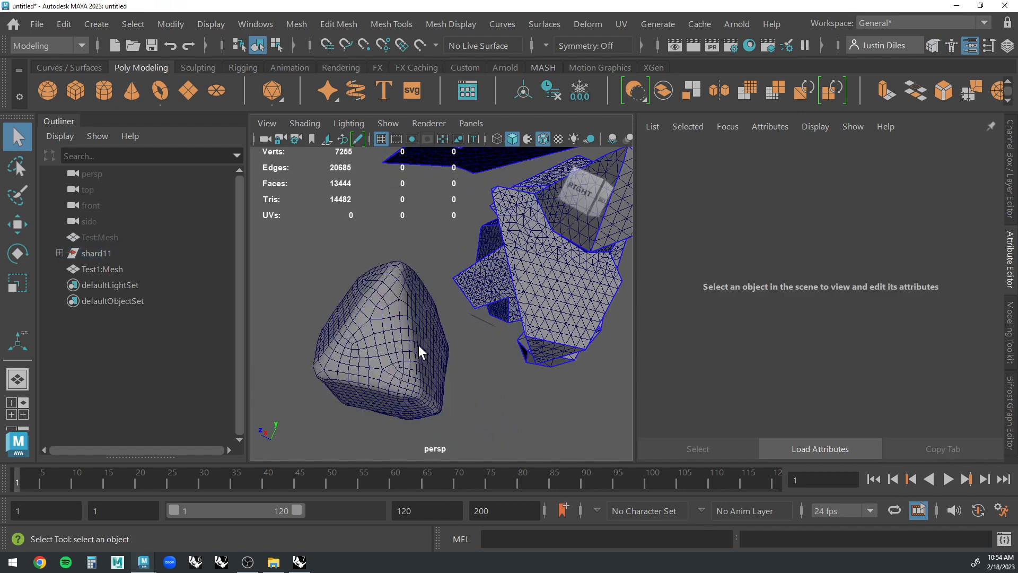
{"action": "left_click", "coordinate": [424, 341]}
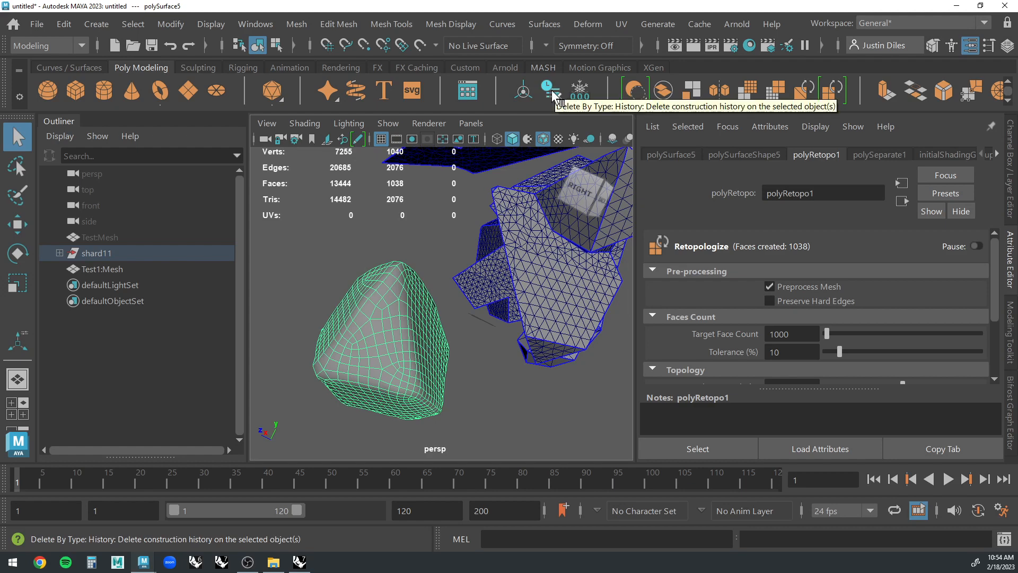
{"action": "left_click", "coordinate": [434, 263]}
{"action": "left_click", "coordinate": [381, 322]}
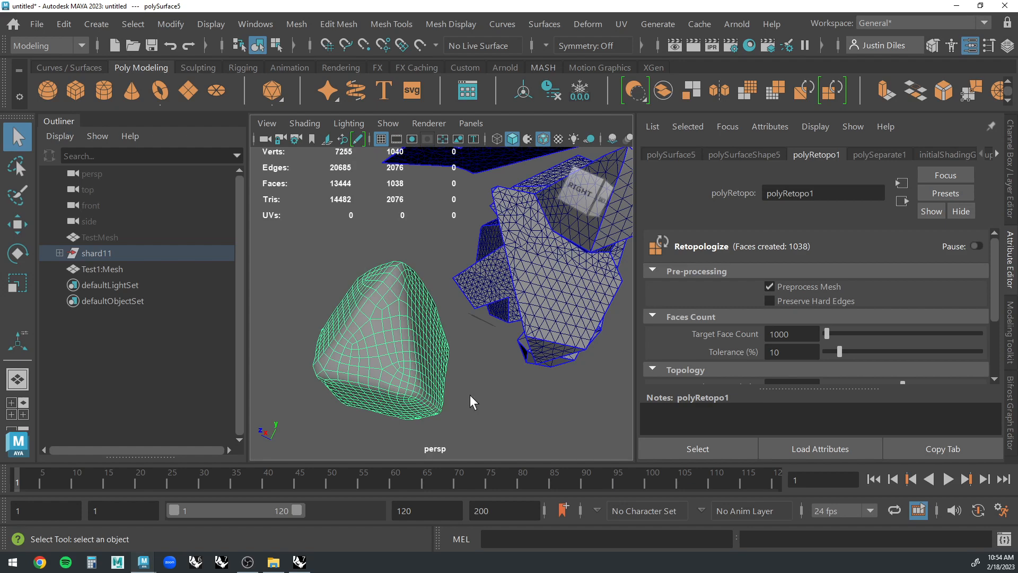
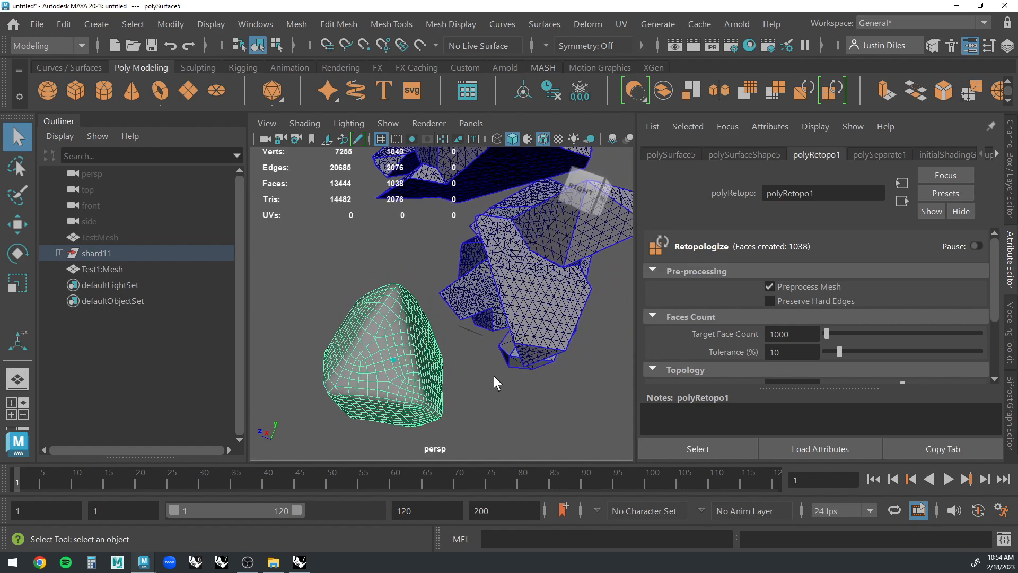
Enable Preserve Hard Edges in the retopologized shard's polyRetopo1 settings.
{"action": "left_click", "coordinate": [462, 385]}
{"action": "left_click", "coordinate": [409, 355]}
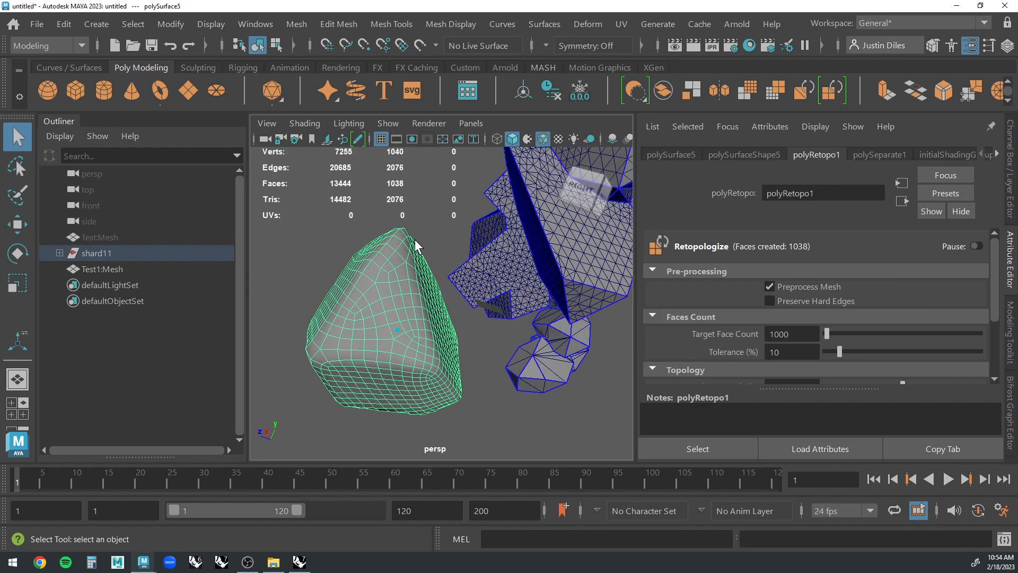
{"action": "left_click", "coordinate": [770, 300]}
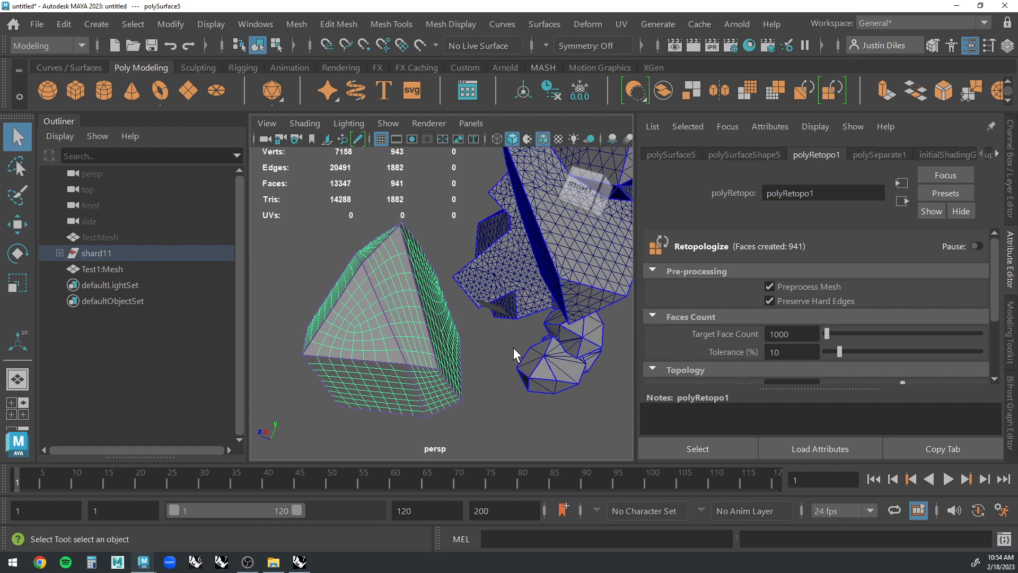
Inspect the shard's hard-edged quad layout unselected, then reselect it and set its polyRetopo1 Target Face Count to 2000.
{"action": "left_click", "coordinate": [508, 345]}
{"action": "left_click_drag", "start_coordinate": [501, 344], "coordinate": [491, 255], "text": "alt"}
{"action": "left_click_drag", "start_coordinate": [393, 361], "coordinate": [451, 337], "text": "alt"}
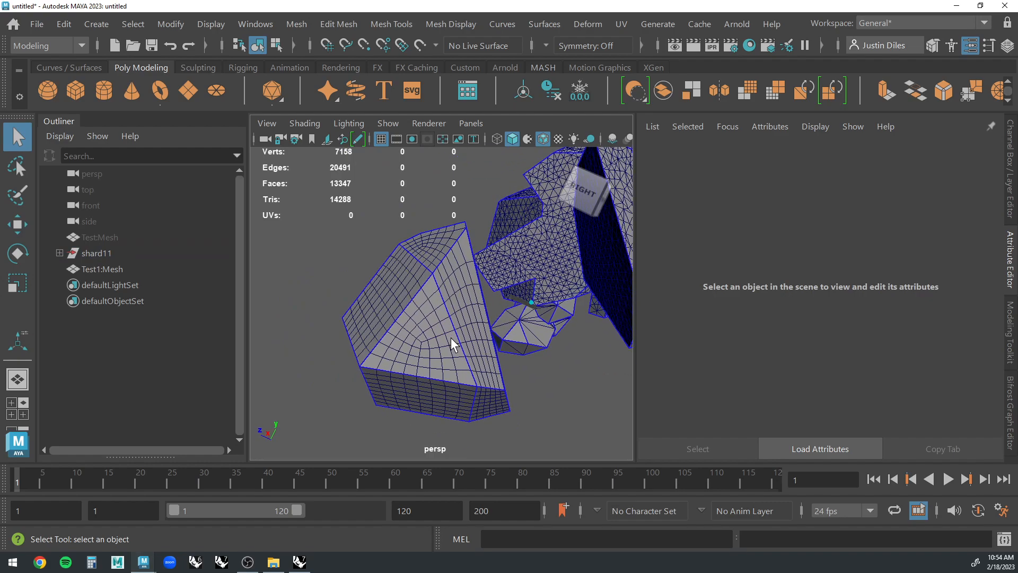
{"action": "left_click", "coordinate": [451, 338]}
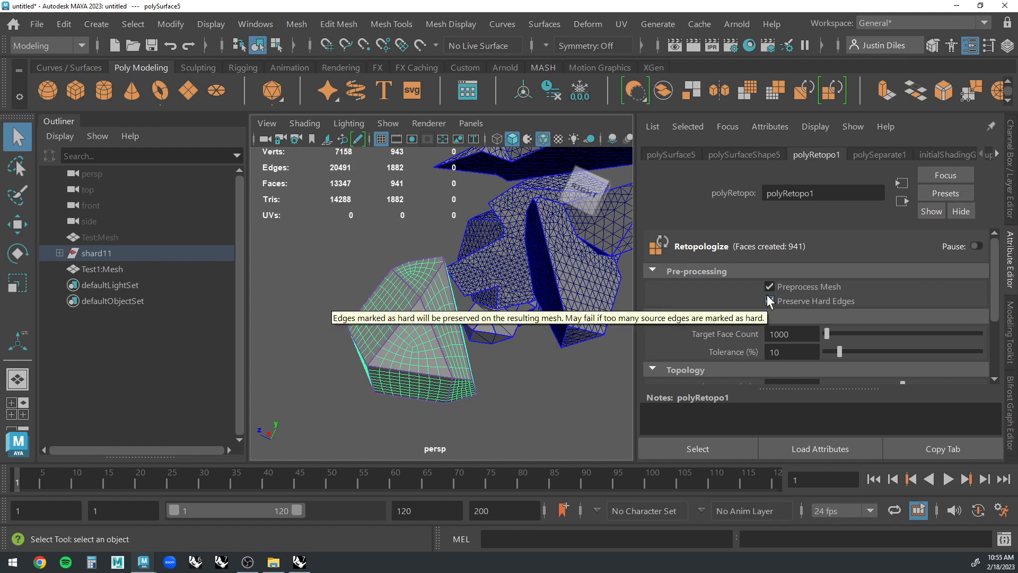
{"action": "left_click", "coordinate": [800, 330]}
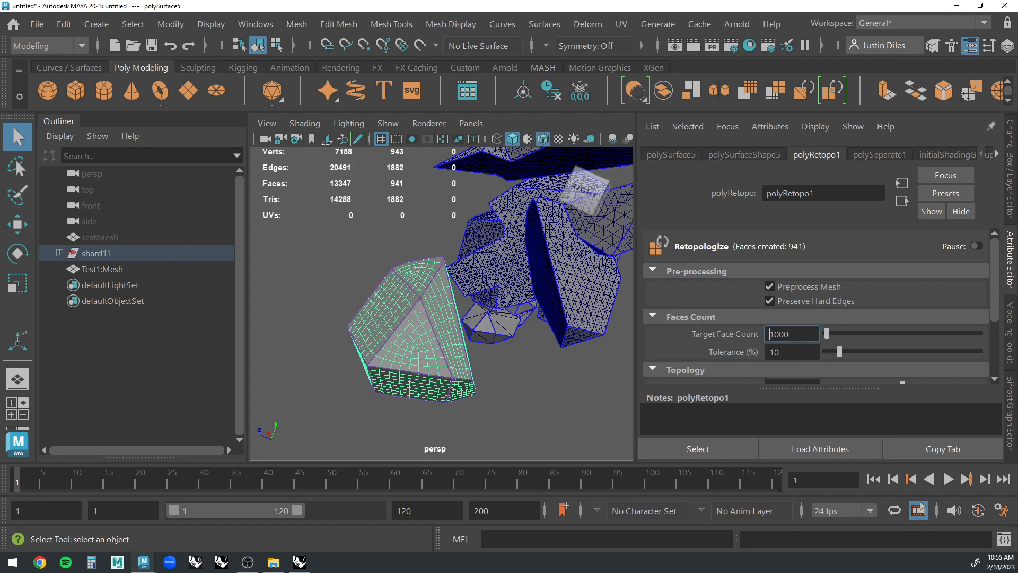
{"action": "double_click", "coordinate": [770, 334]}
{"action": "type", "text": "2000"}
{"action": "key", "text": "Tab"}
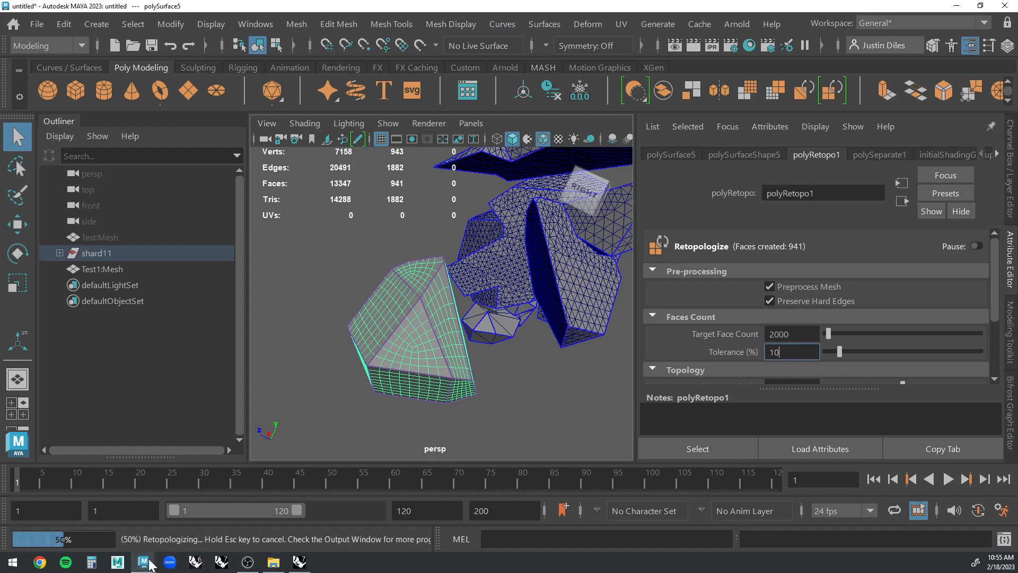
Check the retopology progress in the Output Window, minimize it, and deselect the shard to examine its denser quads.
{"action": "mouse_move", "coordinate": [143, 561]}
{"action": "left_click", "coordinate": [199, 517]}
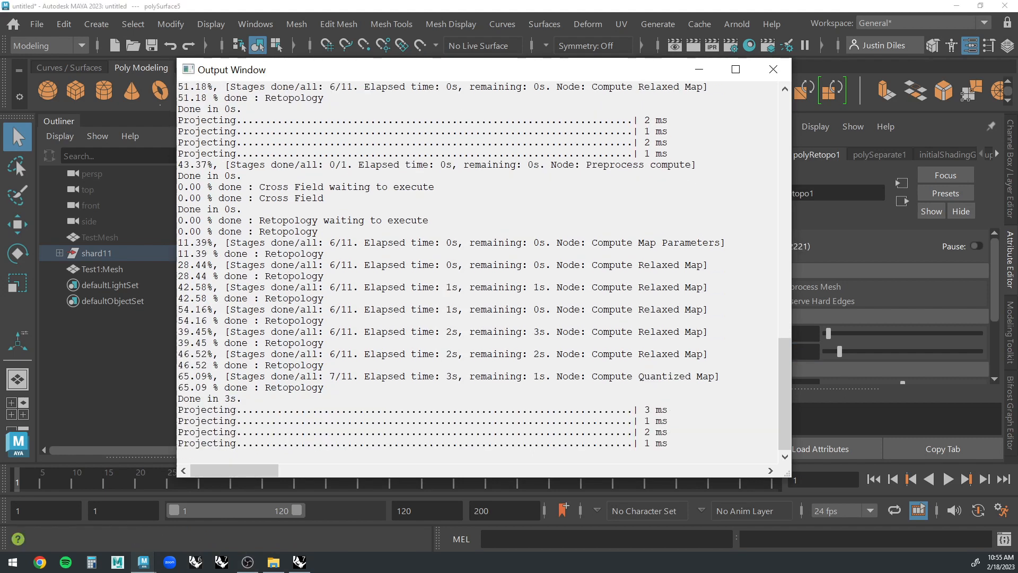
{"action": "left_click", "coordinate": [699, 69]}
{"action": "left_click", "coordinate": [497, 395]}
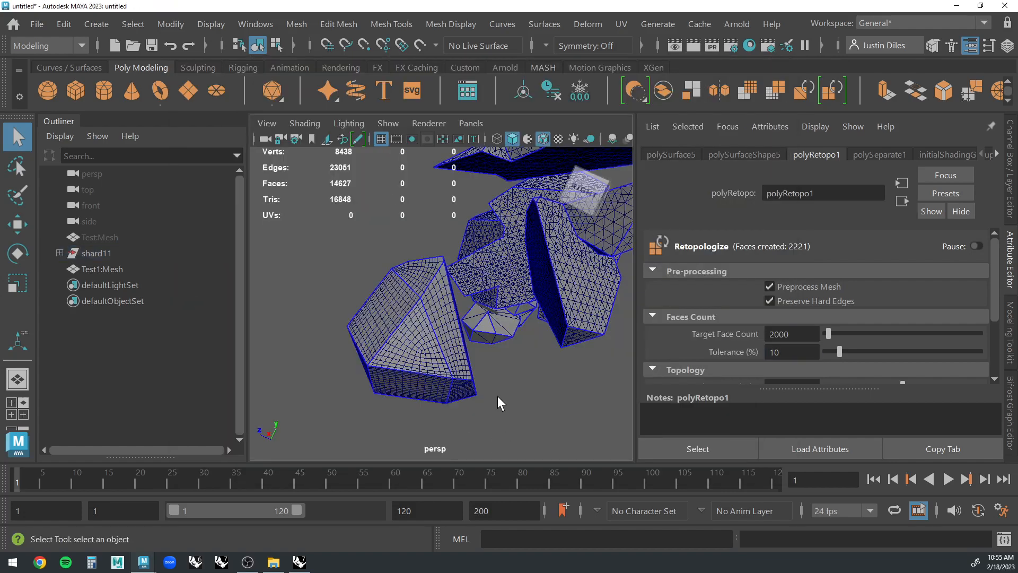
Reselect the retopologized shard, delete its construction history and freeze its transformations.
{"action": "left_click", "coordinate": [450, 342]}
{"action": "left_click_drag", "start_coordinate": [490, 374], "coordinate": [432, 354], "text": "alt"}
{"action": "left_click", "coordinate": [488, 398]}
{"action": "left_click", "coordinate": [432, 355]}
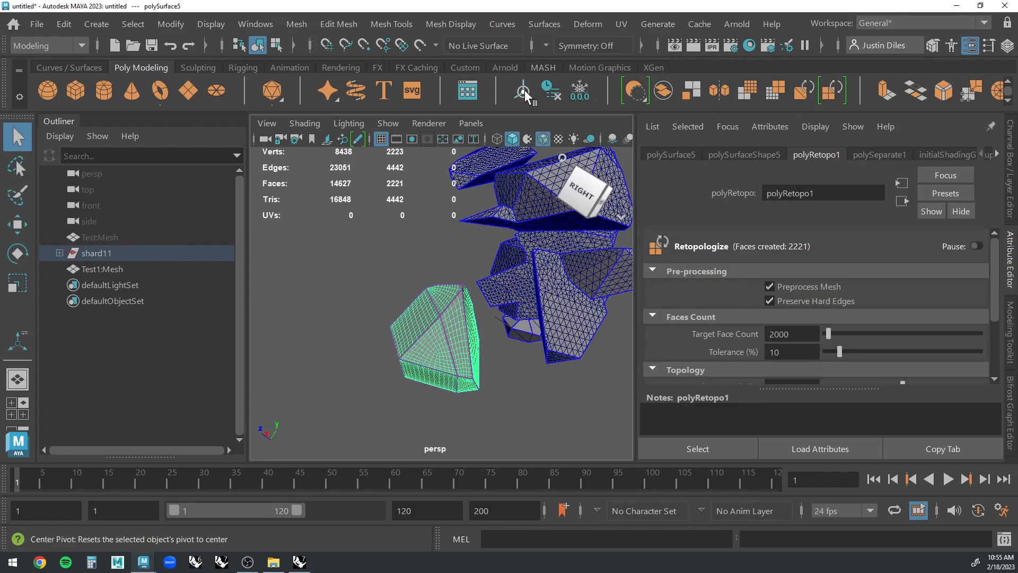
{"action": "left_click", "coordinate": [552, 97]}
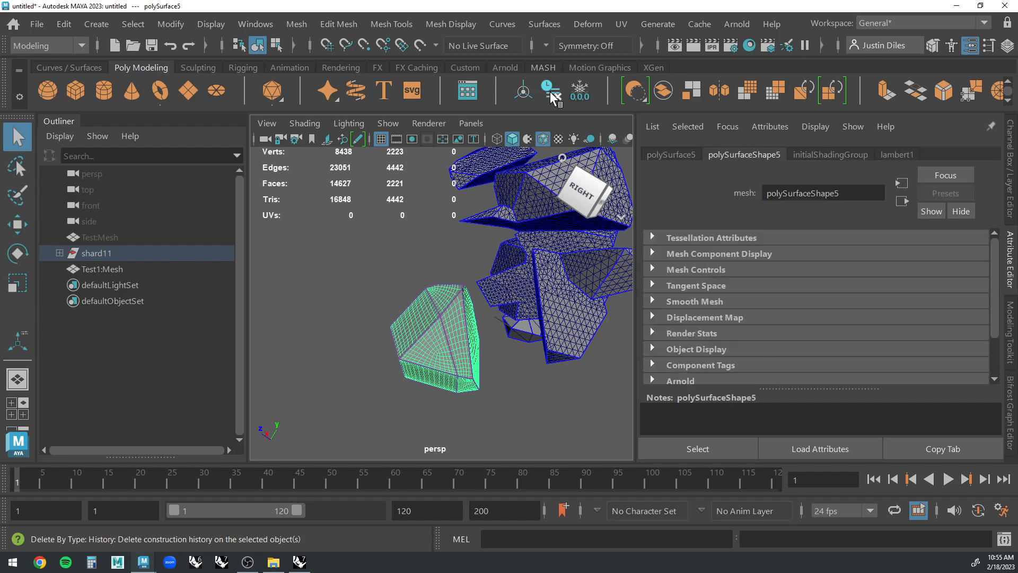
{"action": "left_click", "coordinate": [584, 97]}
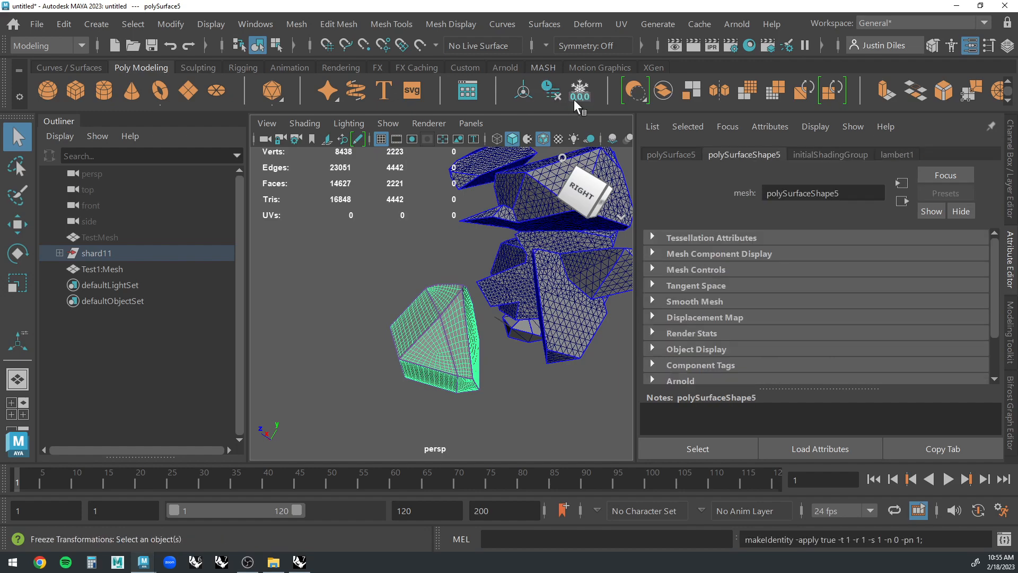
Select the neighbouring triangulated shard polySurface4 and set its Retopologize options to preserve hard edges with a target face count of 2000.
{"action": "left_click", "coordinate": [498, 409]}
{"action": "left_click", "coordinate": [462, 352]}
{"action": "left_click_drag", "start_coordinate": [462, 348], "coordinate": [545, 341], "text": "alt"}
{"action": "left_click", "coordinate": [521, 327]}
{"action": "scroll", "coordinate": [533, 335], "scroll_direction": "up", "scroll_amount": 5}
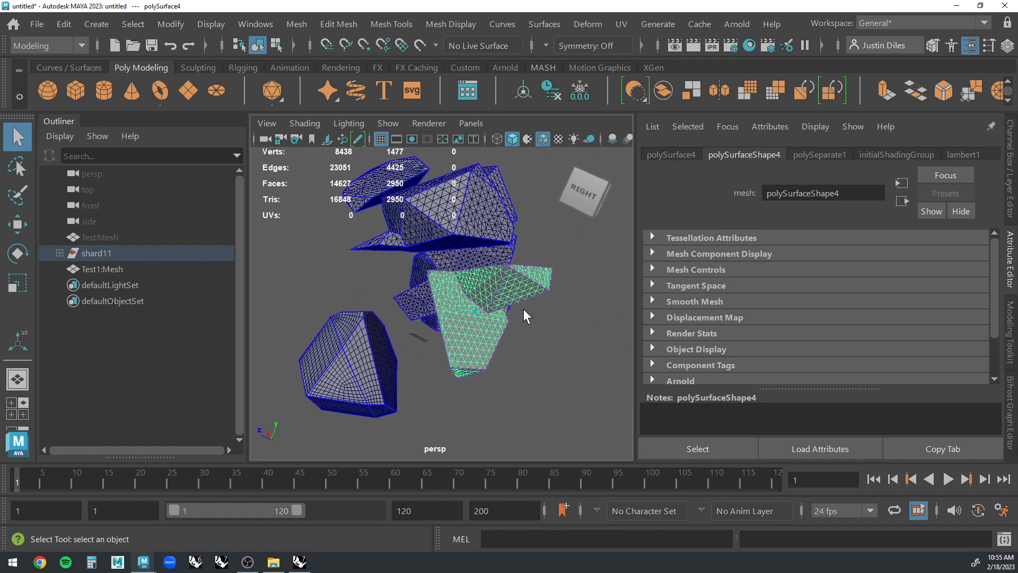
{"action": "left_click", "coordinate": [300, 24]}
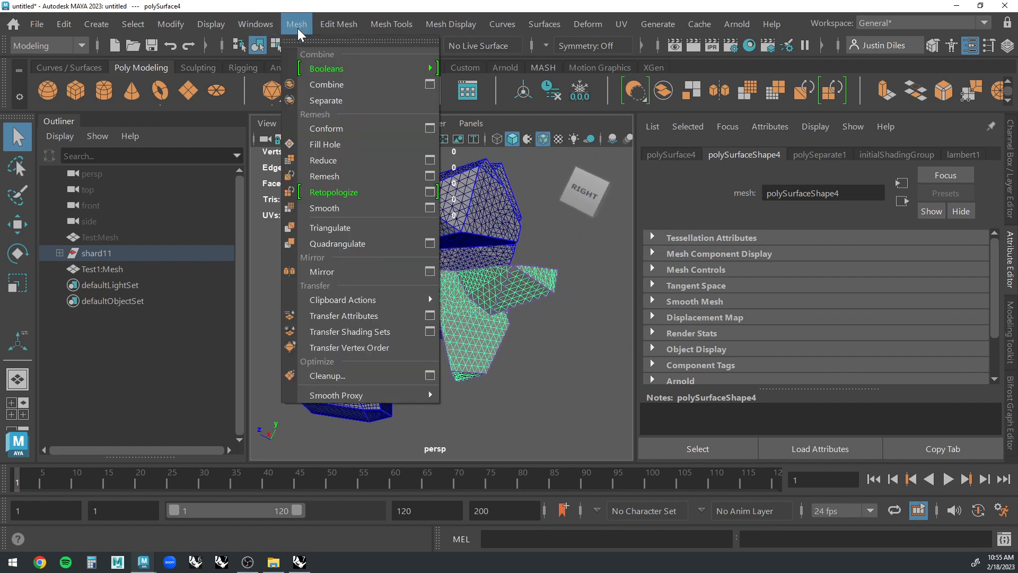
{"action": "left_click", "coordinate": [432, 192]}
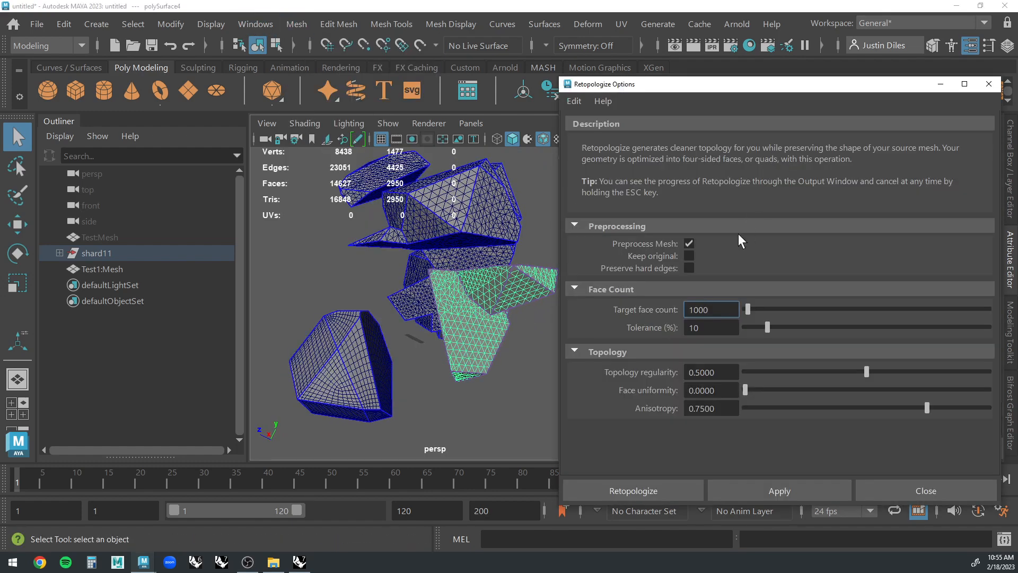
{"action": "left_click", "coordinate": [689, 268]}
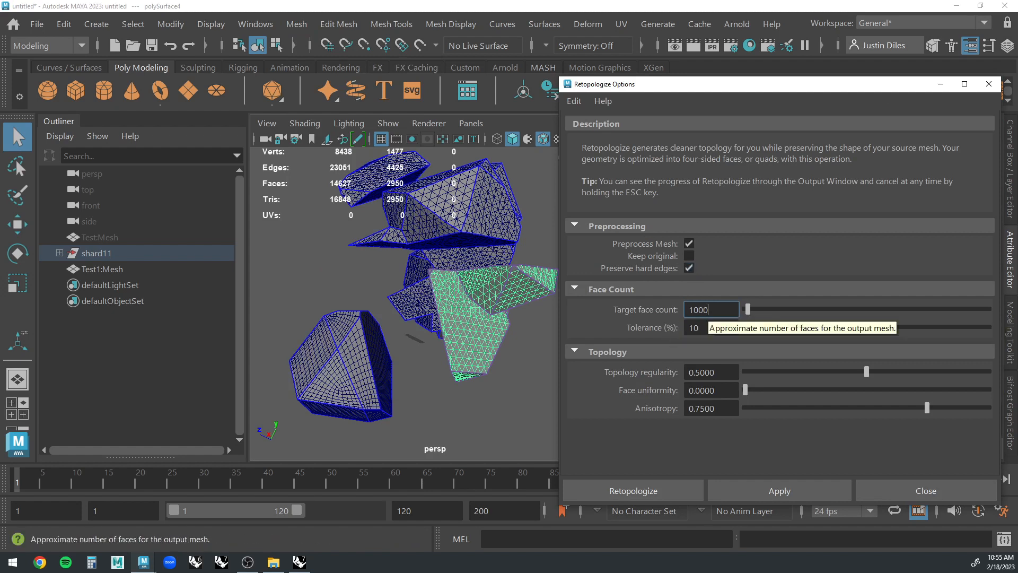
{"action": "double_click", "coordinate": [707, 309]}
{"action": "type", "text": "2000"}
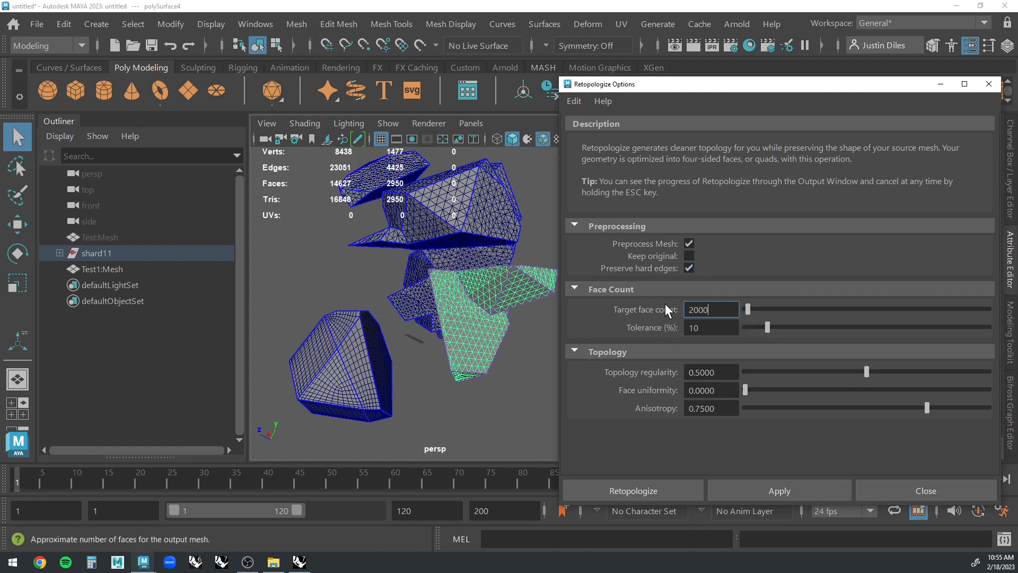
{"action": "key", "text": "Tab"}
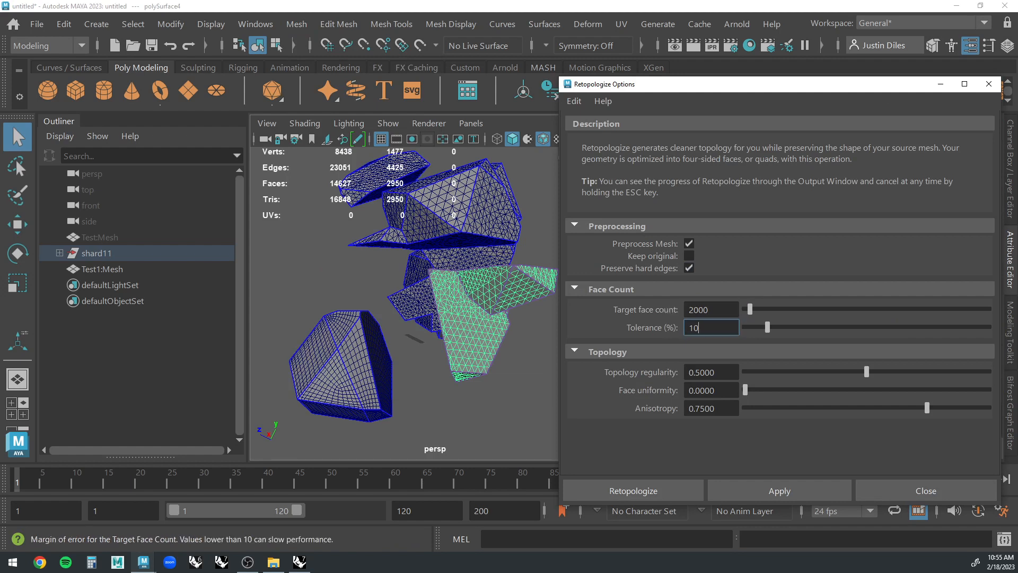
Apply the Retopologize settings to the selected shard, then deselect it and close the options.
{"action": "left_click", "coordinate": [762, 488]}
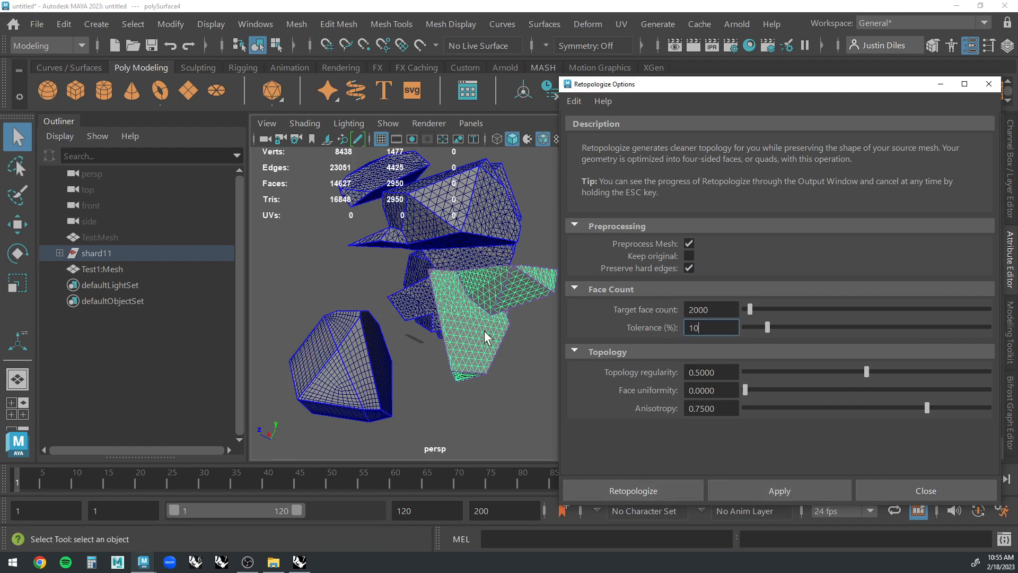
{"action": "left_click", "coordinate": [785, 490]}
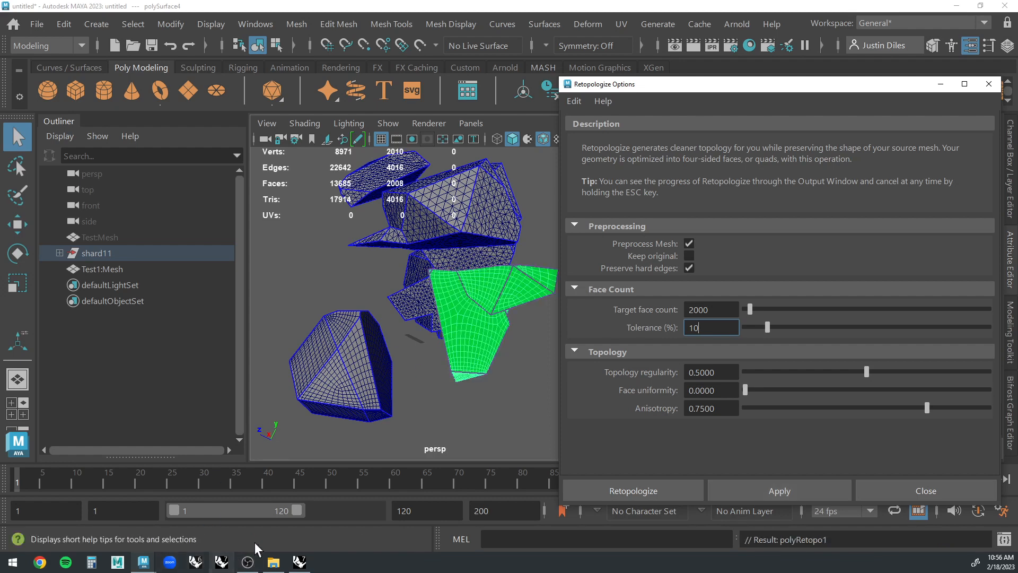
{"action": "left_click", "coordinate": [477, 420]}
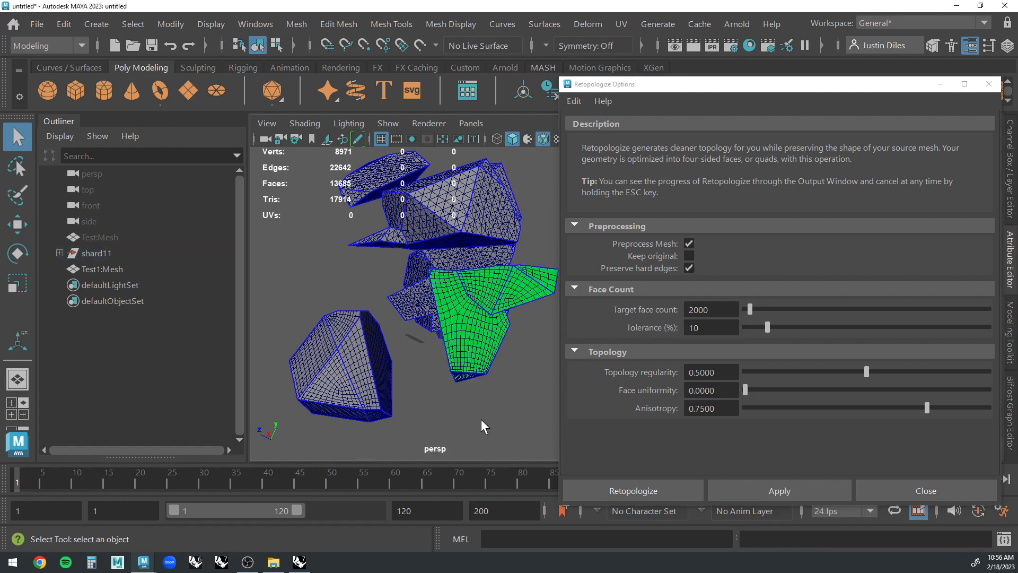
{"action": "left_click", "coordinate": [911, 497]}
Retopologize the triangulated pointed shard polySurface1, above the green quad shard, using the saved Retopologize settings.
{"action": "left_click_drag", "start_coordinate": [510, 426], "coordinate": [377, 349], "text": "alt"}
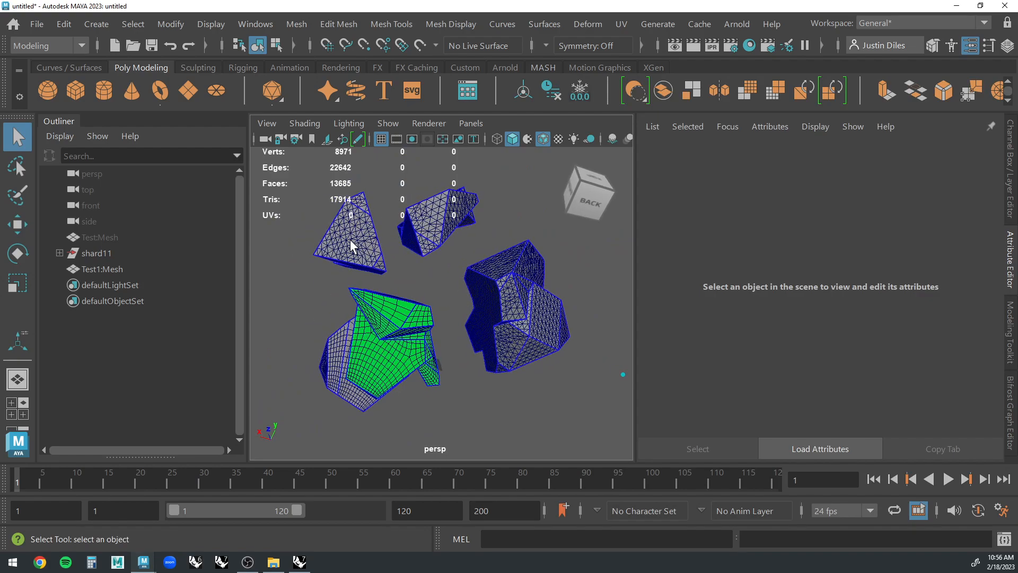
{"action": "left_click", "coordinate": [352, 240]}
{"action": "left_click_drag", "start_coordinate": [352, 239], "coordinate": [354, 244], "text": "alt"}
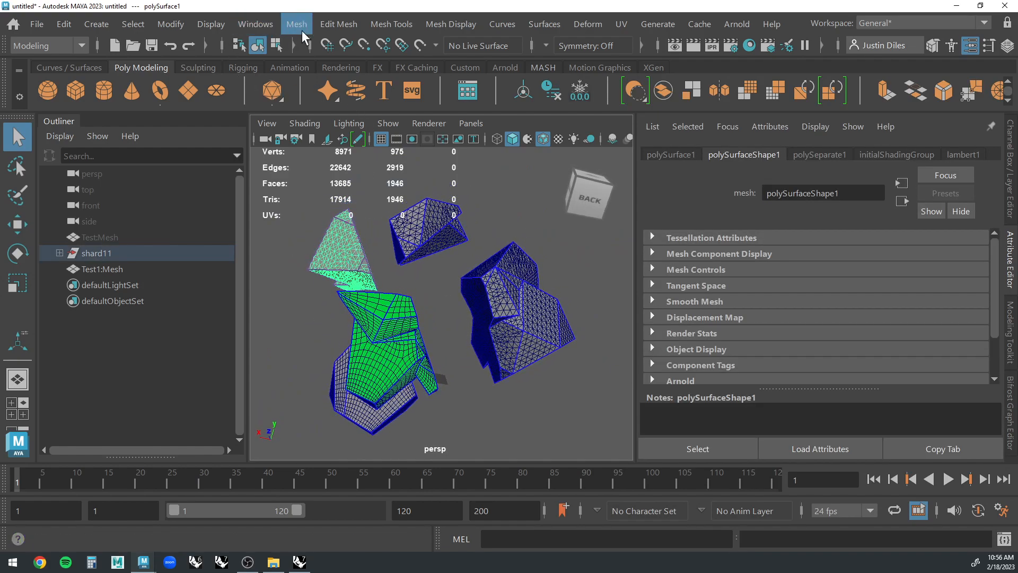
{"action": "left_click", "coordinate": [298, 27]}
{"action": "left_click", "coordinate": [429, 193]}
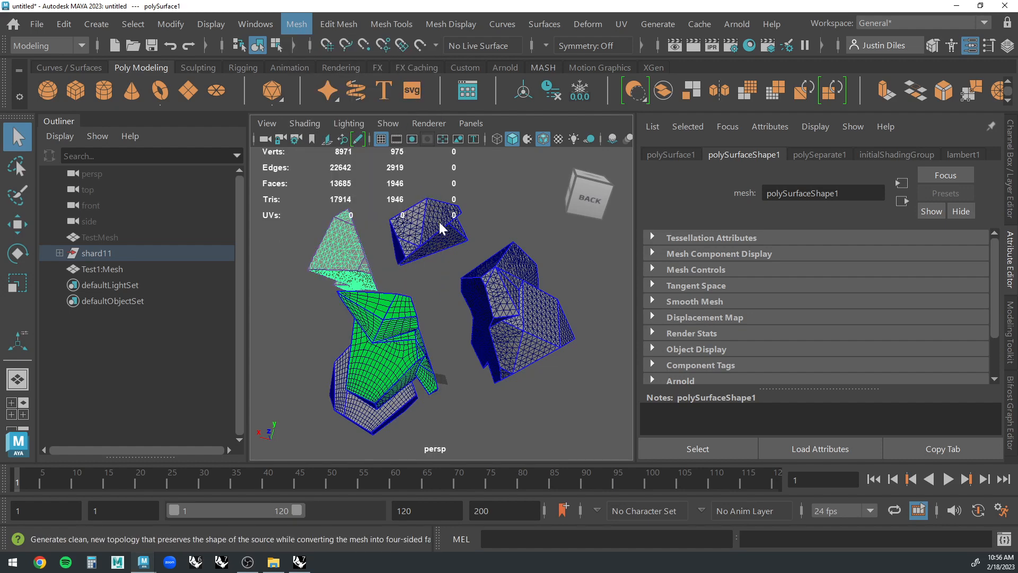
{"action": "left_click", "coordinate": [692, 498]}
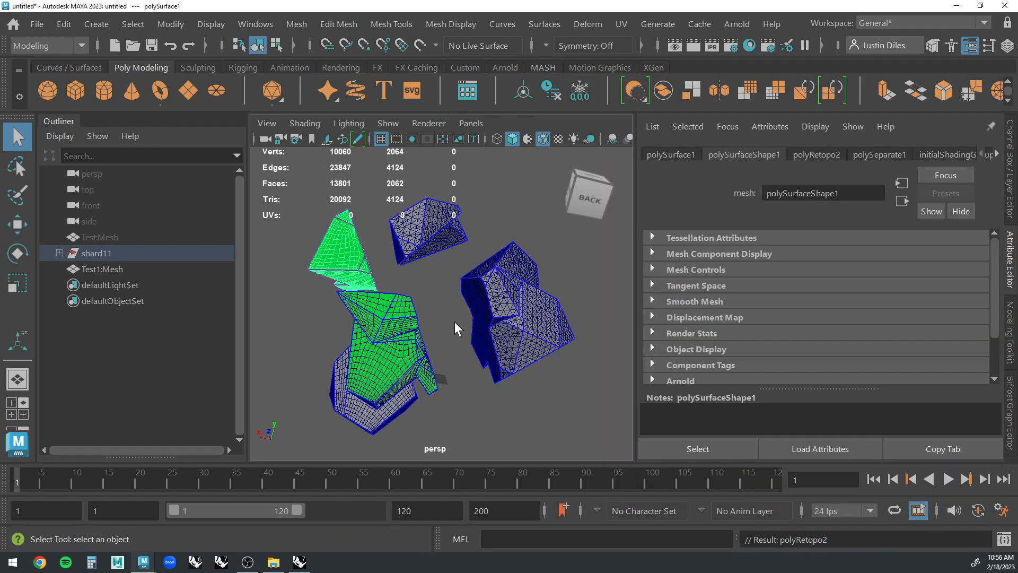
{"action": "left_click", "coordinate": [447, 248]}
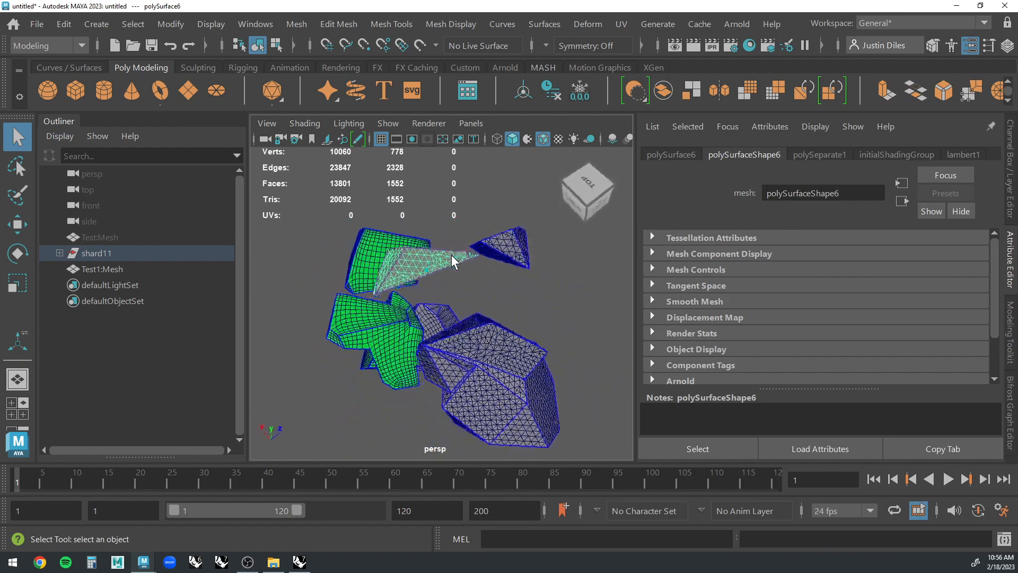
{"action": "left_click", "coordinate": [246, 28]}
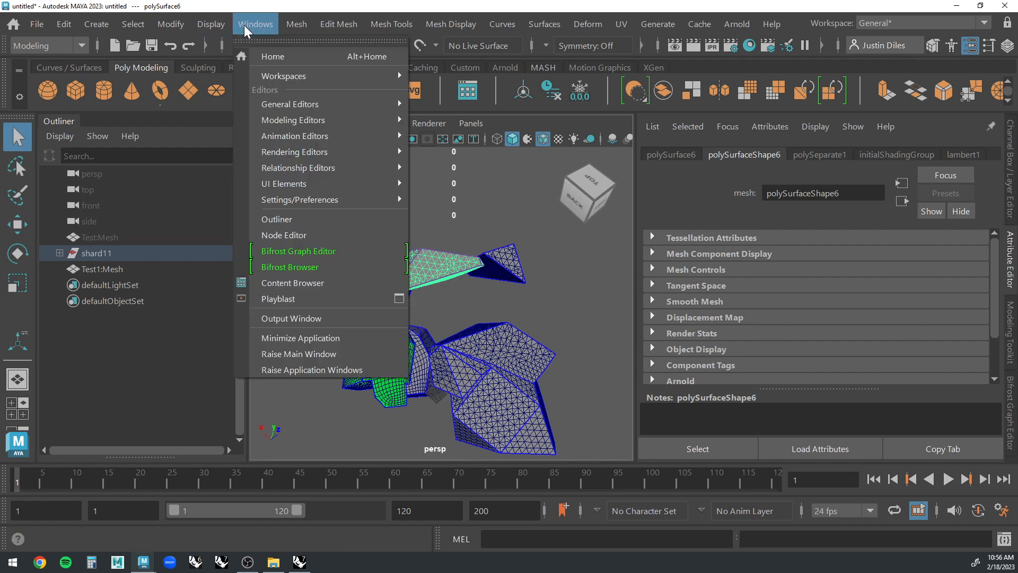
{"action": "left_click", "coordinate": [315, 4]}
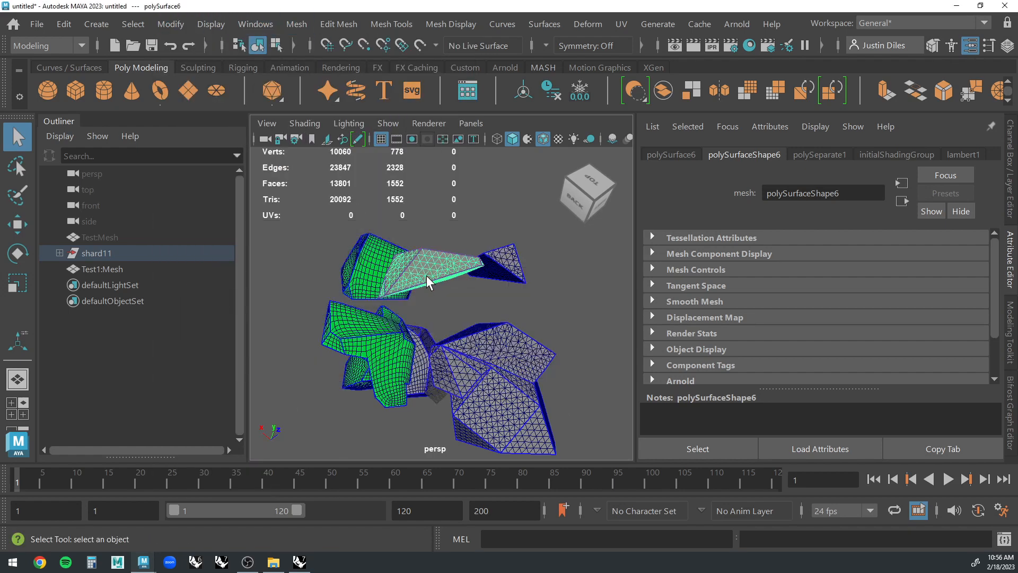
{"action": "key", "text": "space"}
{"action": "key", "text": "space"}
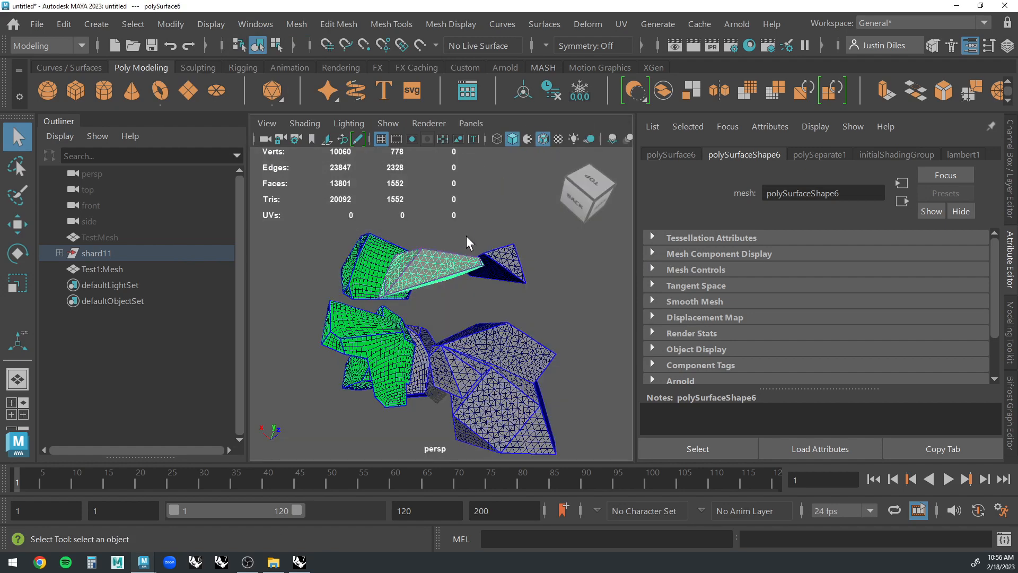
{"action": "left_click", "coordinate": [444, 304]}
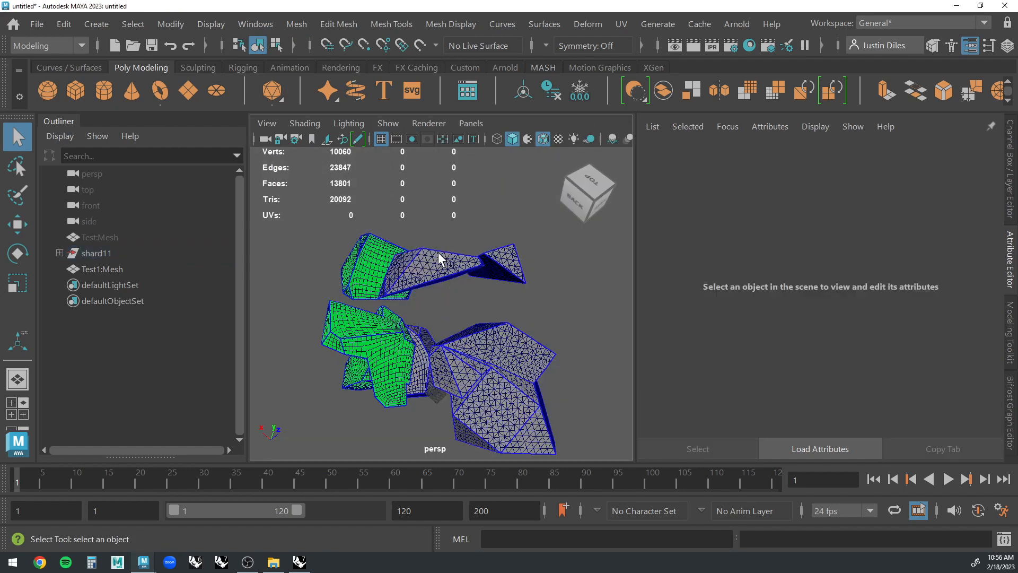
Select the long, thin triangulated shard polySurface6 and retopologize it with a target face count of 2000 and 10% tolerance.
{"action": "left_click", "coordinate": [438, 253]}
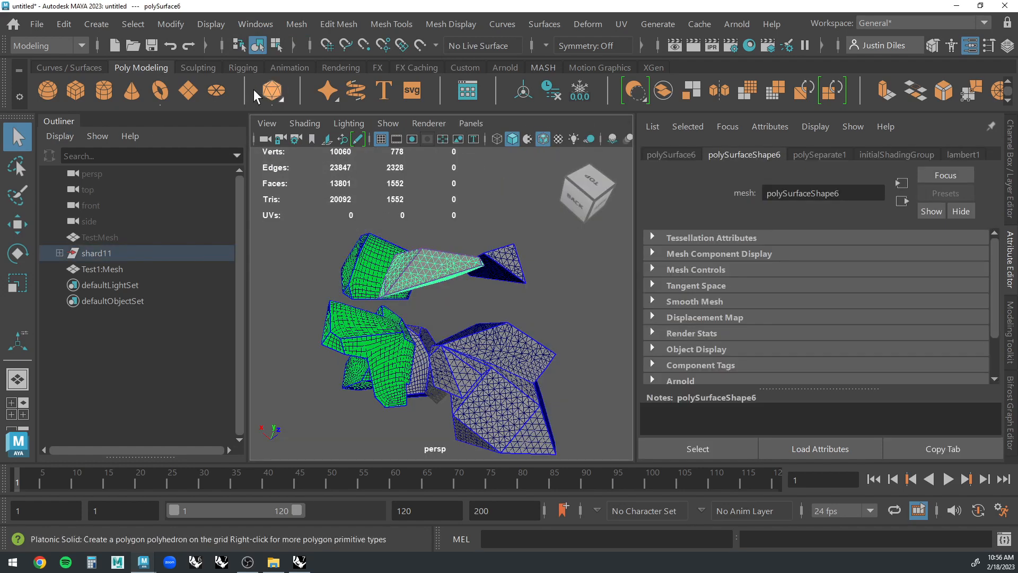
{"action": "left_click", "coordinate": [299, 14]}
{"action": "left_click", "coordinate": [339, 193]}
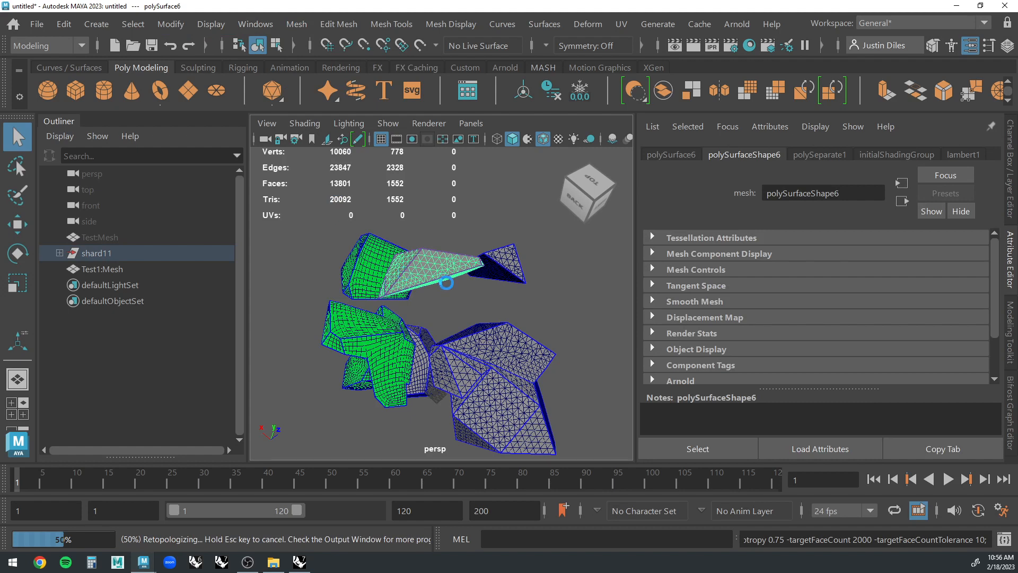
Select the small triangular shard polySurface2 at the tip of the long one and retopologize it with the saved settings.
{"action": "left_click", "coordinate": [506, 264]}
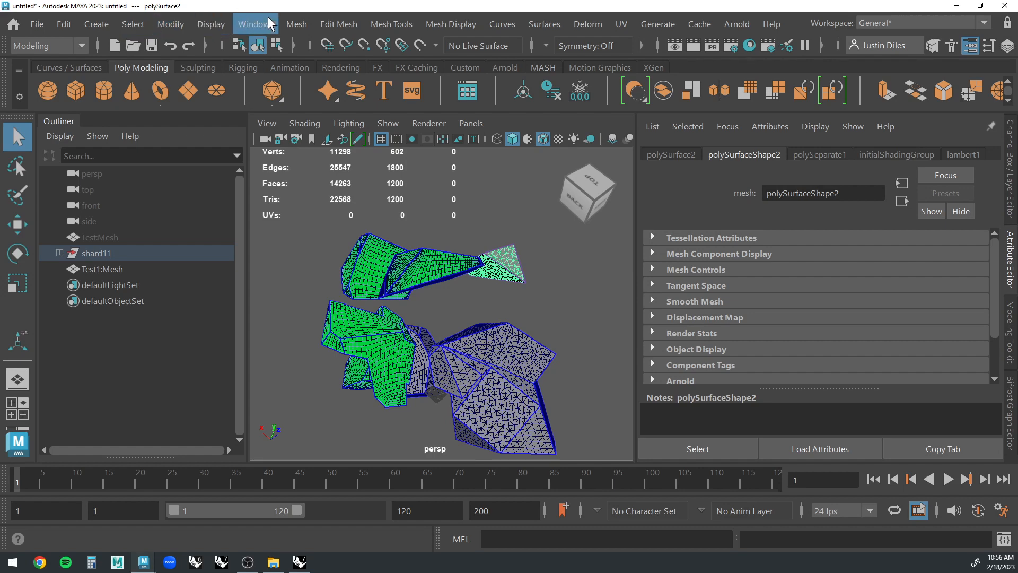
{"action": "left_click", "coordinate": [296, 24]}
{"action": "left_click", "coordinate": [334, 192]}
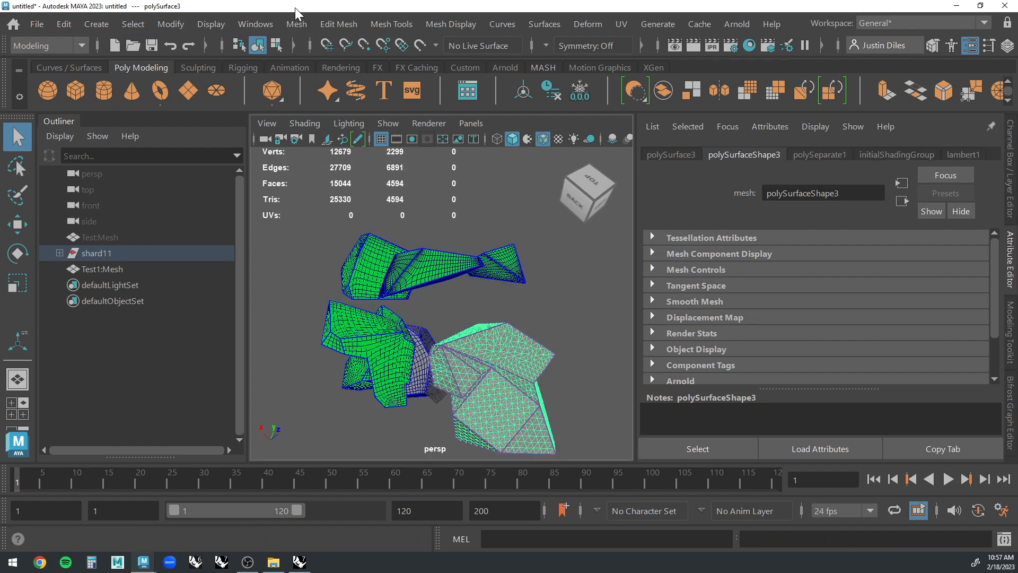
Try to retopologize the large multi-faceted shard polySurface3 with a target face count of 2000 and 10% tolerance.
{"action": "left_click", "coordinate": [296, 24]}
{"action": "left_click", "coordinate": [334, 192]}
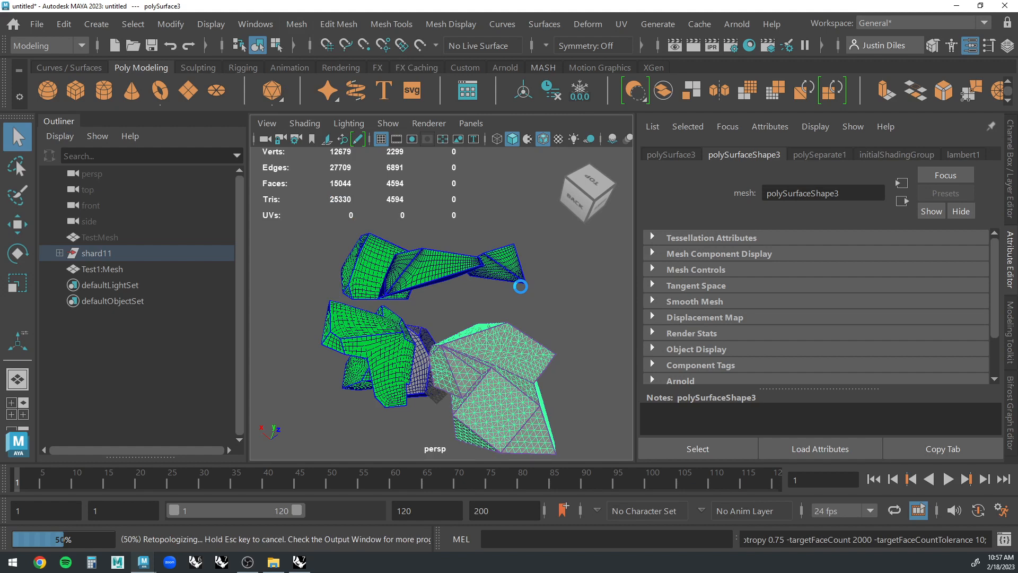
{"action": "left_click", "coordinate": [523, 318]}
{"action": "left_click", "coordinate": [500, 355]}
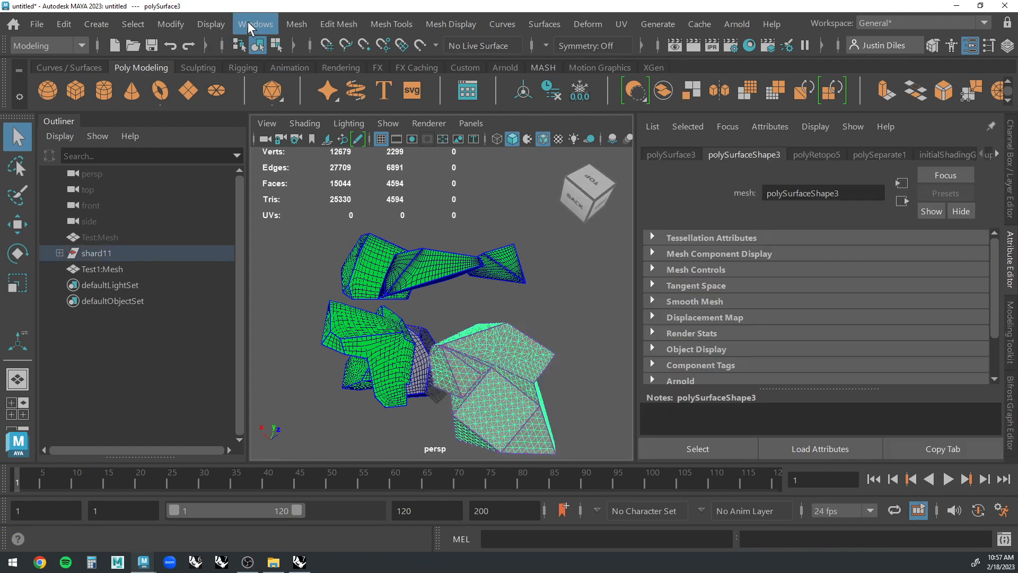
Try again to retopologize the large multi-faceted shard polySurface3 with the saved settings.
{"action": "left_click", "coordinate": [298, 22]}
{"action": "left_click", "coordinate": [335, 192]}
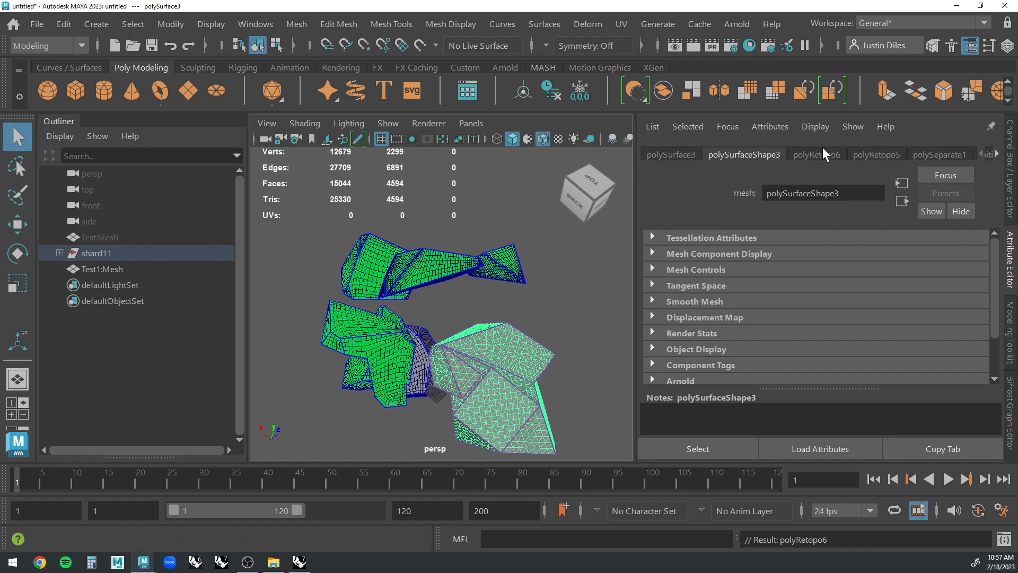
{"action": "left_click", "coordinate": [523, 303]}
{"action": "left_click", "coordinate": [479, 366]}
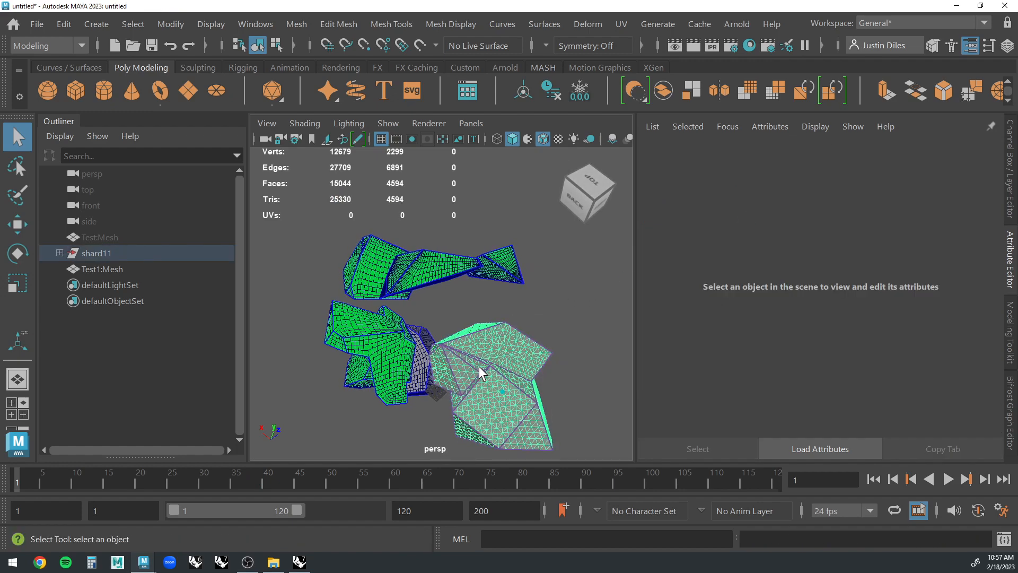
{"action": "left_click_drag", "start_coordinate": [479, 366], "coordinate": [308, 428], "text": "alt"}
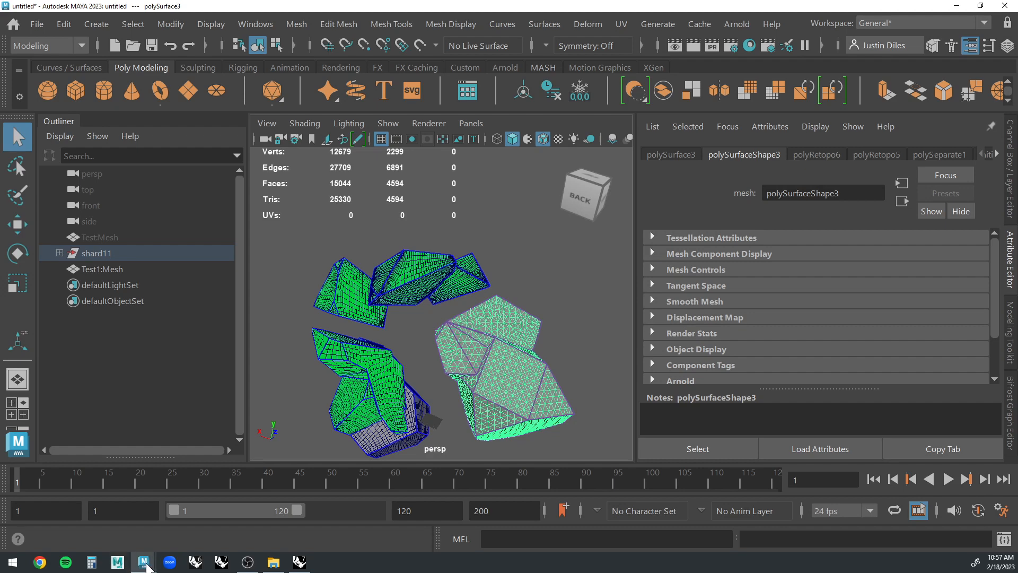
Read the retopology log in the Output Window, then close it.
{"action": "mouse_move", "coordinate": [147, 566]}
{"action": "left_click", "coordinate": [174, 533]}
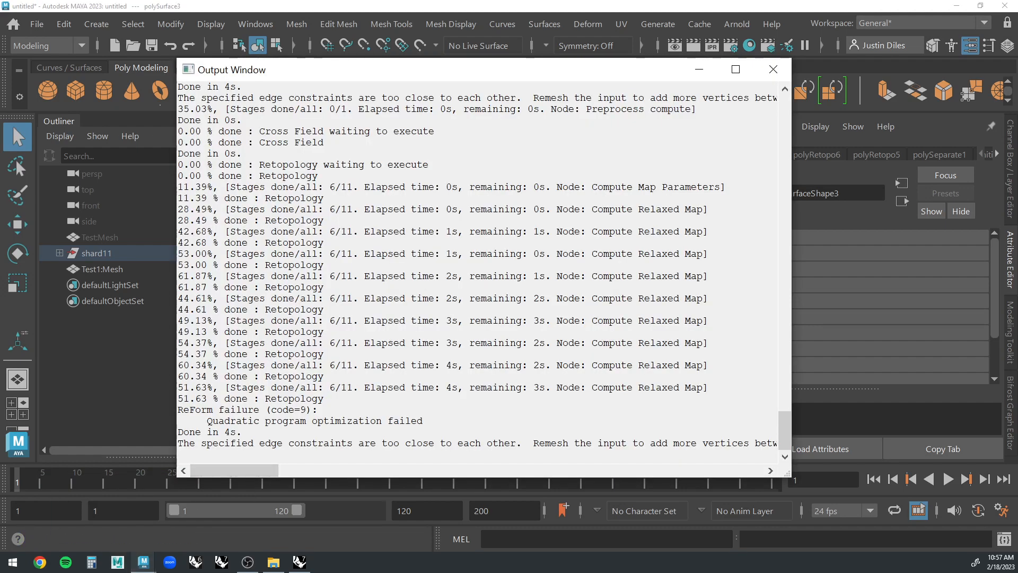
{"action": "left_click", "coordinate": [773, 77]}
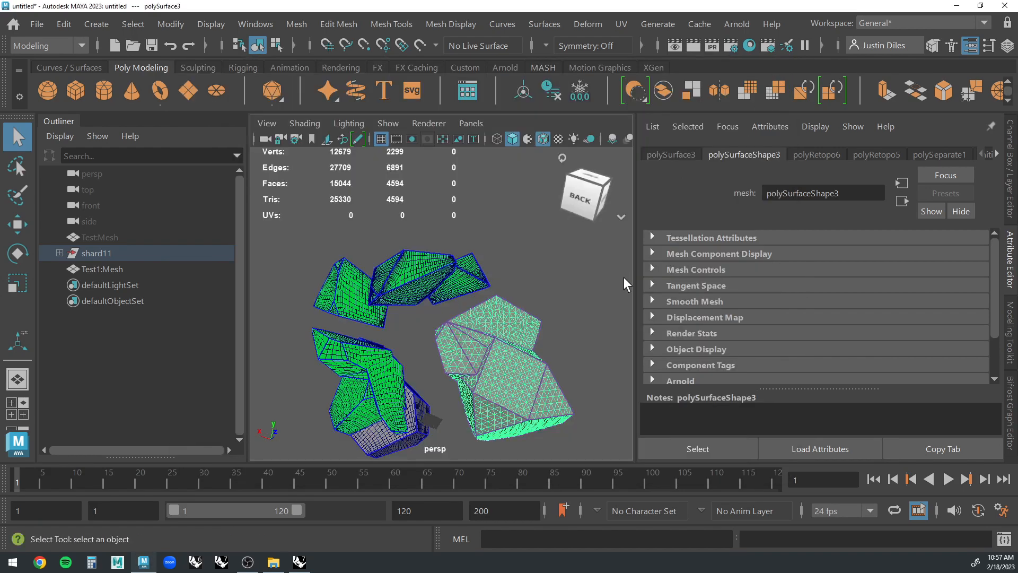
Examine the triangulated shard polySurface3 from several sides, checking its hard edges and narrow sliver faces.
{"action": "left_click", "coordinate": [544, 312]}
{"action": "scroll", "coordinate": [544, 312], "scroll_direction": "up", "scroll_amount": 5}
{"action": "left_click", "coordinate": [563, 332]}
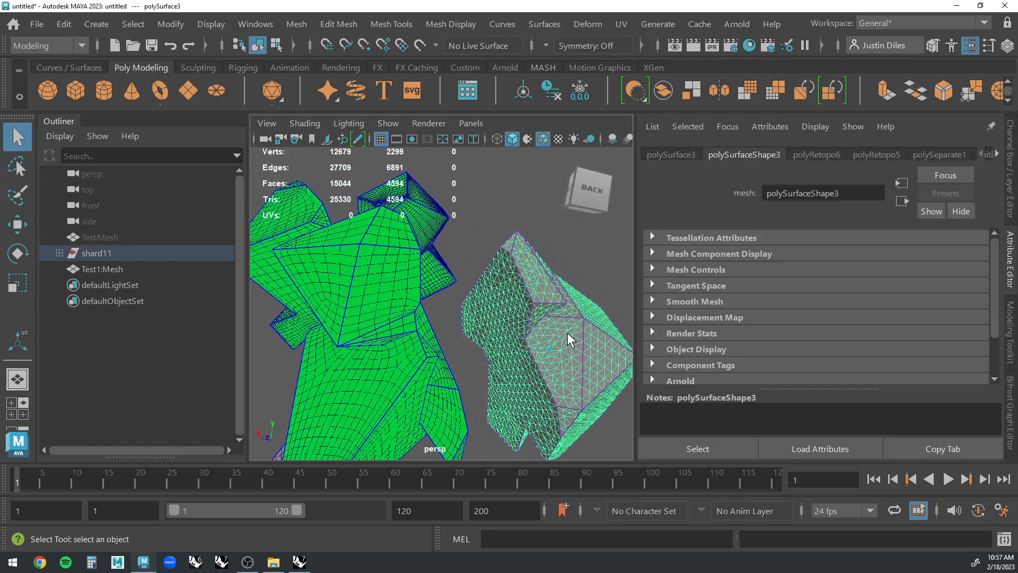
{"action": "left_click_drag", "start_coordinate": [567, 332], "coordinate": [453, 293], "text": "alt"}
{"action": "left_click", "coordinate": [556, 251]}
{"action": "scroll", "coordinate": [557, 250], "scroll_direction": "down", "scroll_amount": 3}
{"action": "scroll", "coordinate": [453, 292], "scroll_direction": "up", "scroll_amount": 4}
{"action": "scroll", "coordinate": [450, 287], "scroll_direction": "down", "scroll_amount": 1}
{"action": "scroll", "coordinate": [431, 256], "scroll_direction": "up", "scroll_amount": 5}
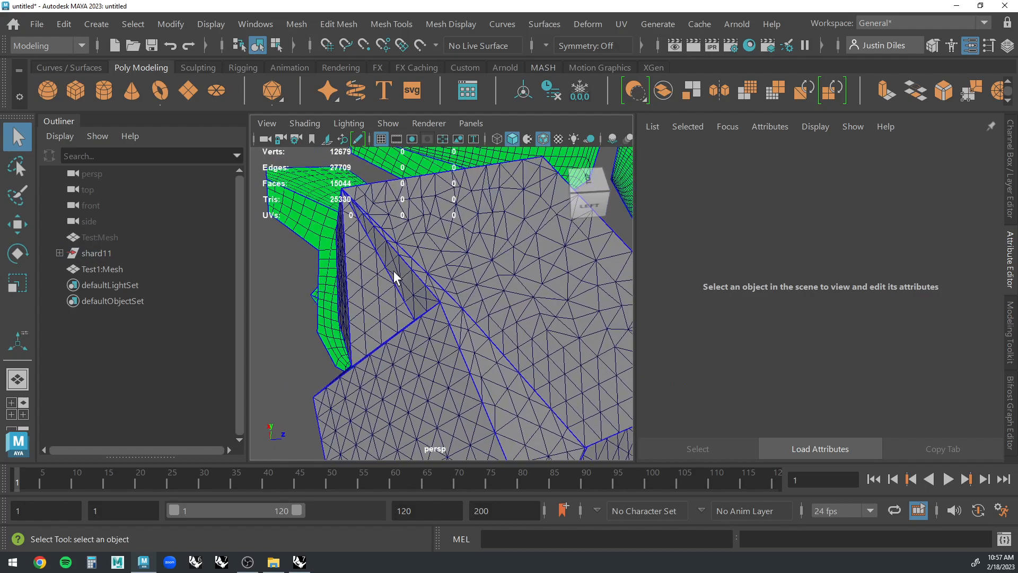
{"action": "scroll", "coordinate": [386, 361], "scroll_direction": "down", "scroll_amount": 2}
{"action": "left_click_drag", "start_coordinate": [386, 361], "coordinate": [835, 150], "text": "alt"}
{"action": "scroll", "coordinate": [424, 335], "scroll_direction": "down", "scroll_amount": 6}
Center the pivot of the triangulated shard polySurface3, delete its history and freeze its transformations.
{"action": "left_click", "coordinate": [460, 348]}
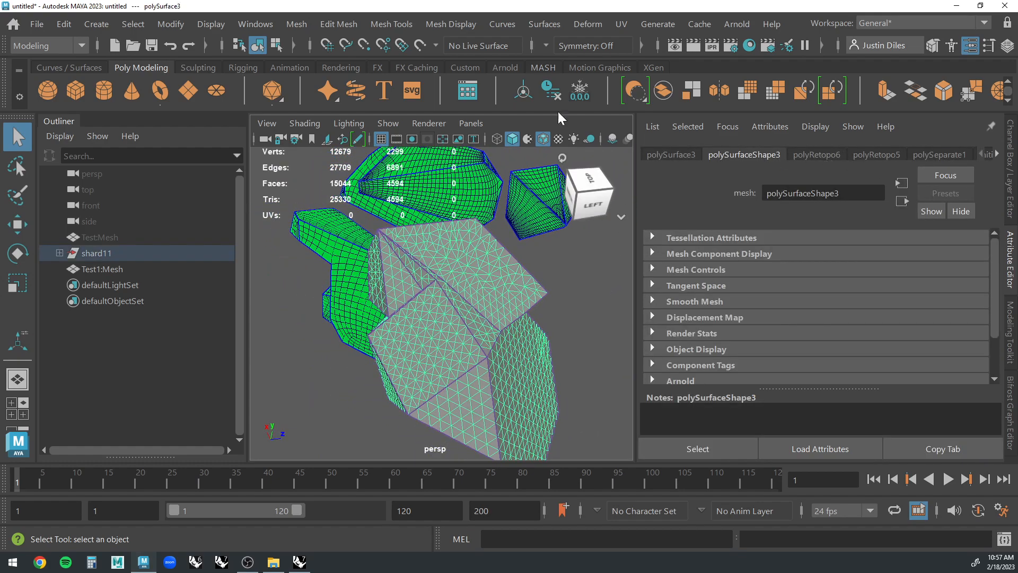
{"action": "left_click", "coordinate": [527, 92]}
{"action": "left_click", "coordinate": [551, 92]}
{"action": "left_click", "coordinate": [584, 93]}
{"action": "left_click_drag", "start_coordinate": [578, 190], "coordinate": [553, 279], "text": "alt"}
{"action": "left_click", "coordinate": [553, 279]}
Select the triangulated shard polySurface3 and apply Remesh to it.
{"action": "left_click", "coordinate": [472, 311]}
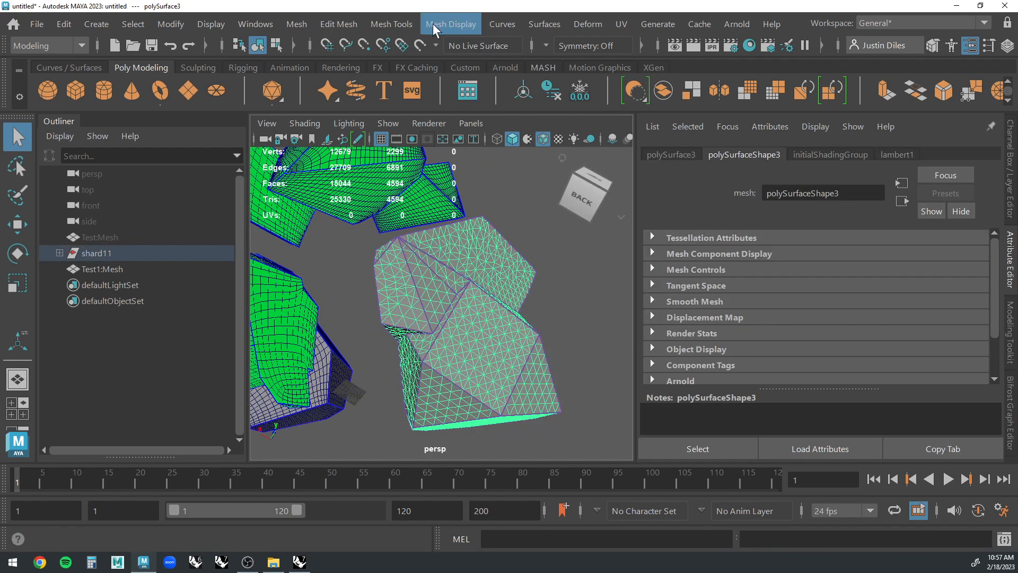
{"action": "left_click", "coordinate": [296, 24]}
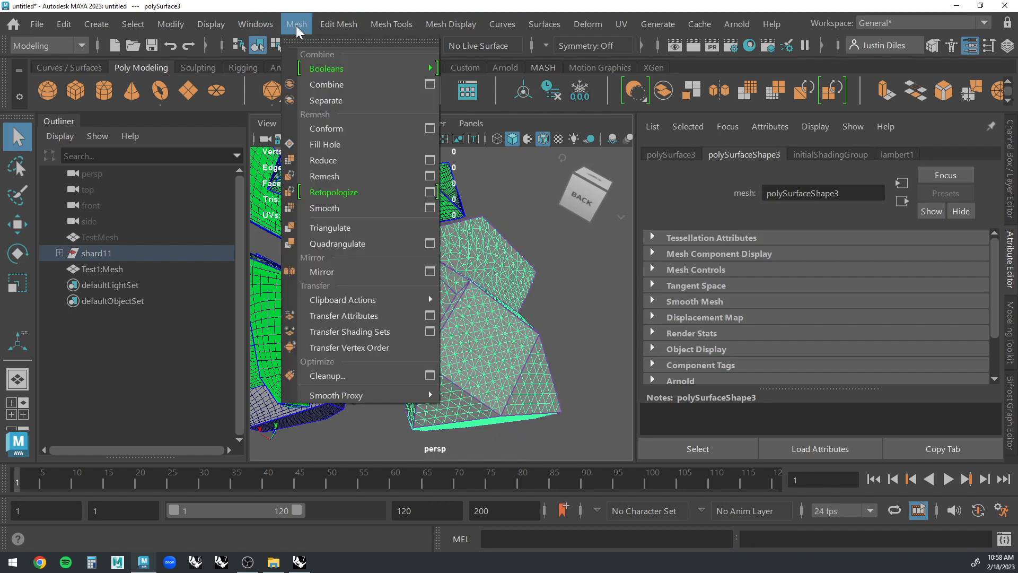
{"action": "left_click", "coordinate": [342, 177]}
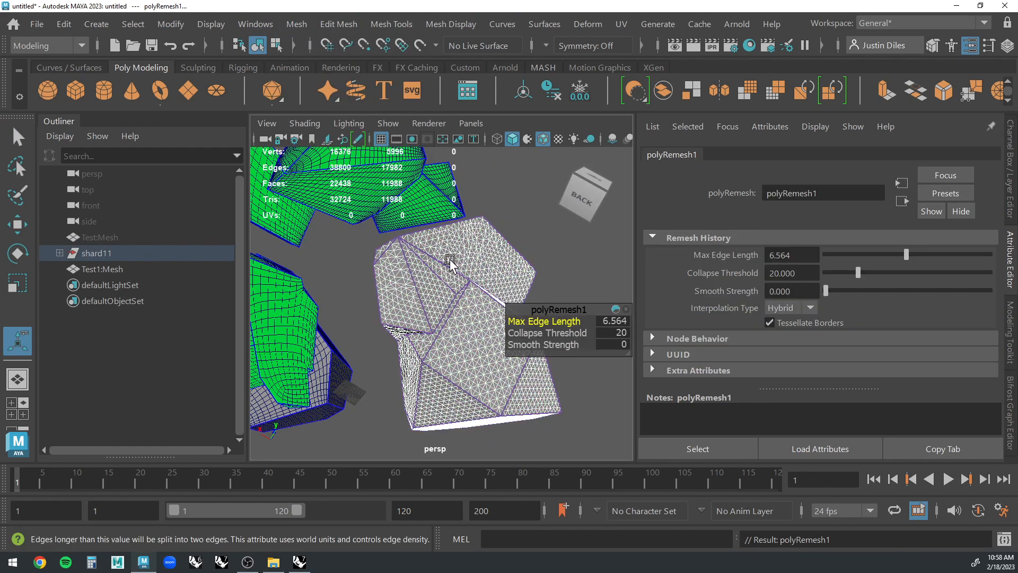
{"action": "left_click", "coordinate": [623, 295]}
{"action": "left_click", "coordinate": [491, 318]}
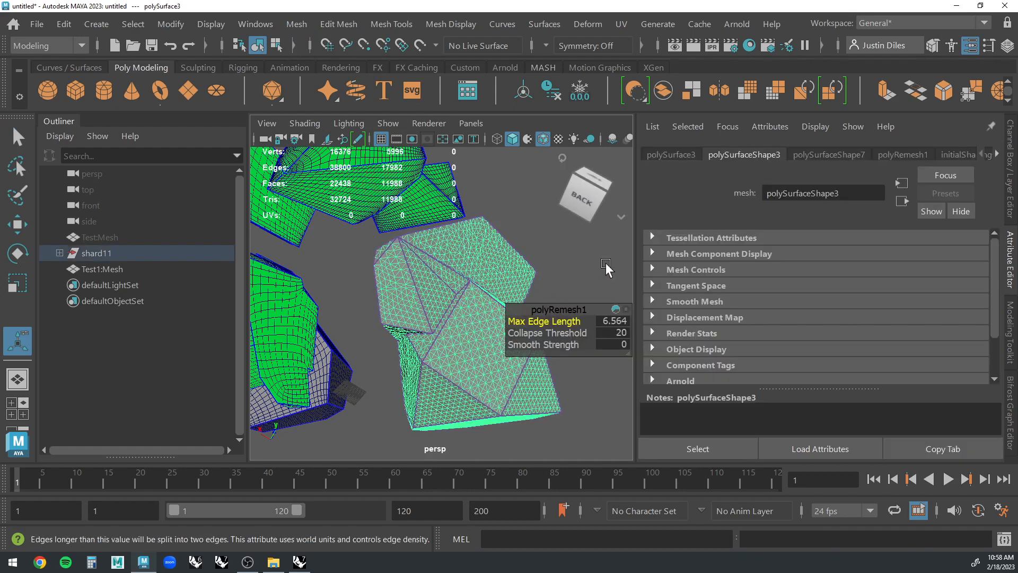
Set the remesh Max Edge Length of polySurface3 to 2.934 for a denser triangulation.
{"action": "left_click", "coordinate": [900, 154]}
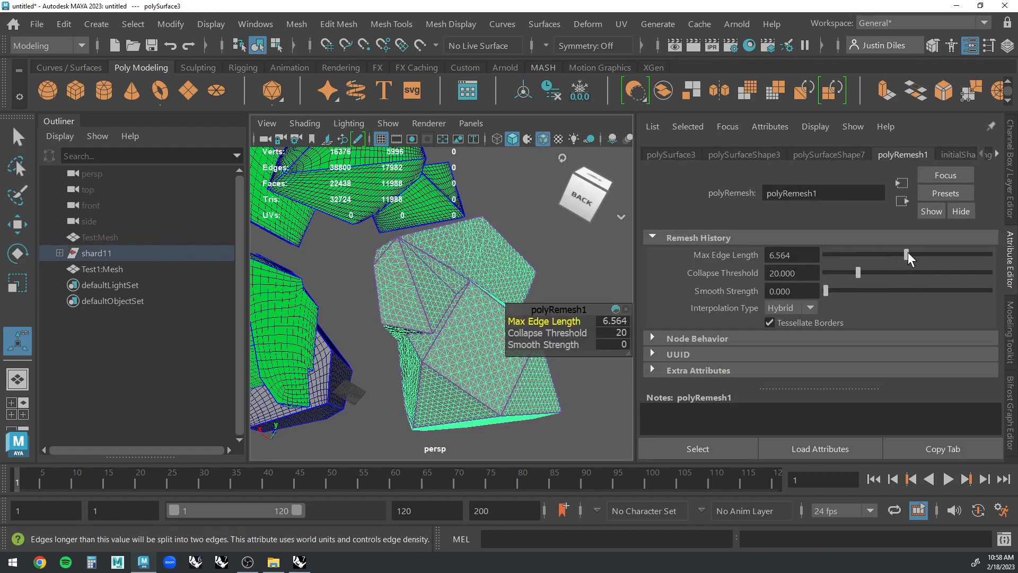
{"action": "left_click_drag", "start_coordinate": [909, 258], "coordinate": [843, 254]}
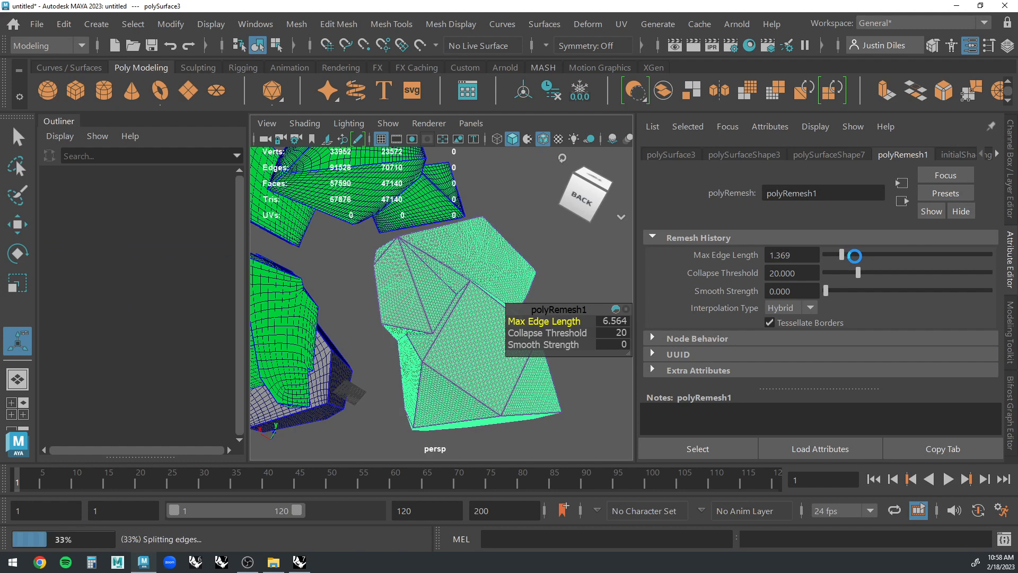
{"action": "left_click", "coordinate": [860, 255]}
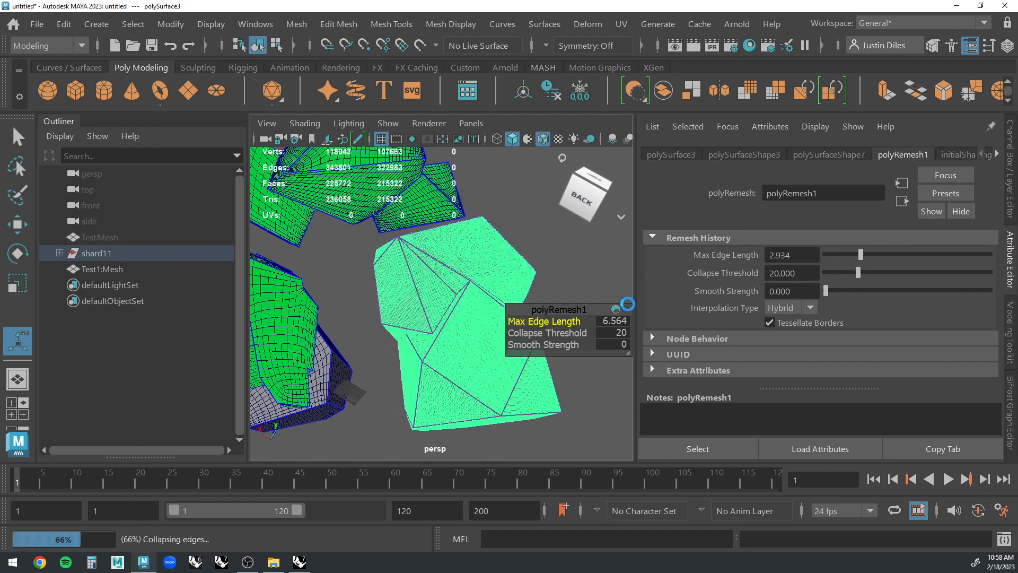
{"action": "left_click", "coordinate": [582, 290]}
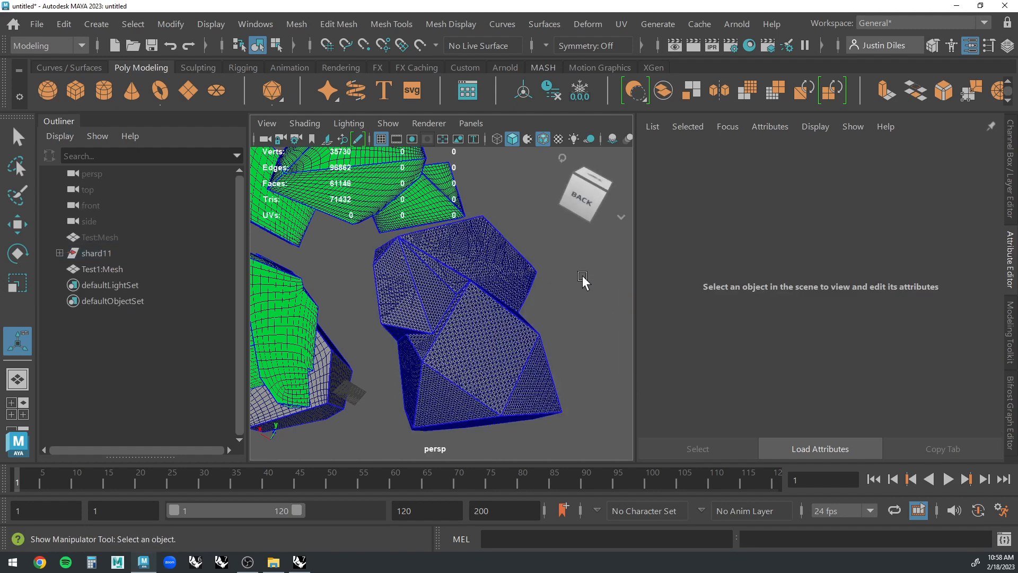
Delete the construction history of the remeshed shard polySurface3.
{"action": "left_click", "coordinate": [15, 132]}
{"action": "left_click", "coordinate": [448, 280]}
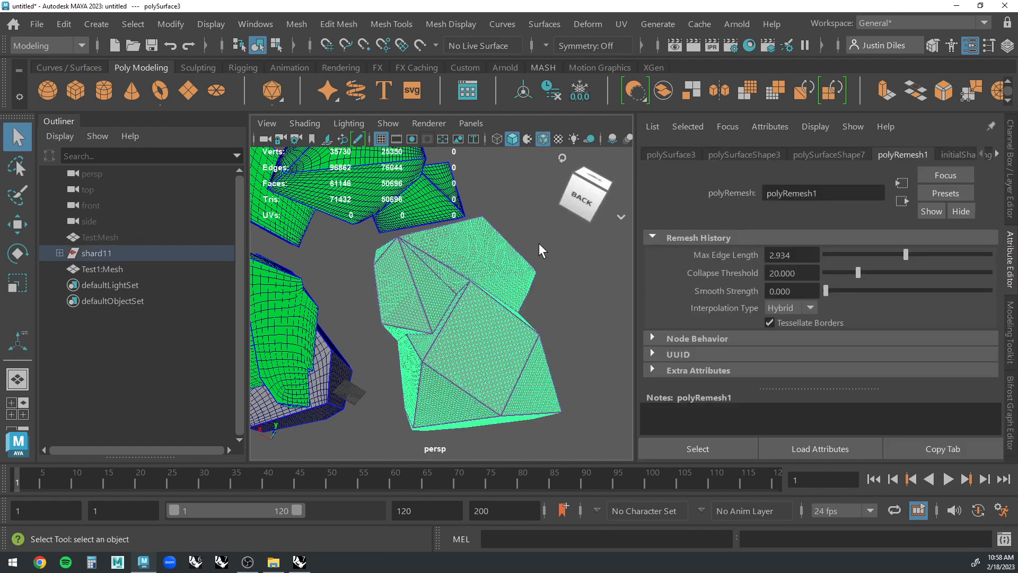
{"action": "left_click", "coordinate": [551, 90]}
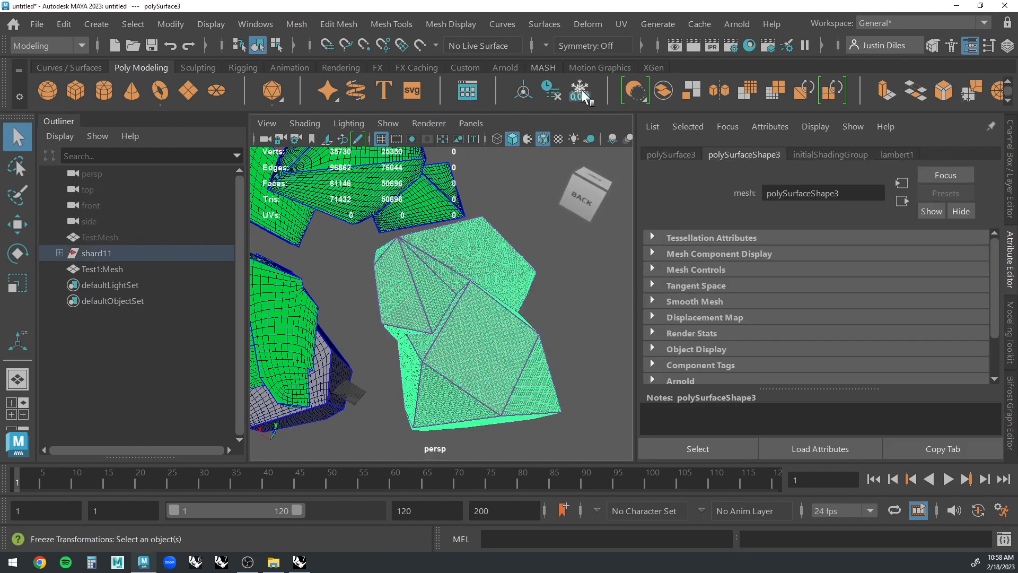
{"action": "left_click", "coordinate": [539, 186]}
Retopologize the remeshed shard polySurface3 with a target face count of 10000 and 10% tolerance, preserving hard edges.
{"action": "left_click", "coordinate": [420, 259]}
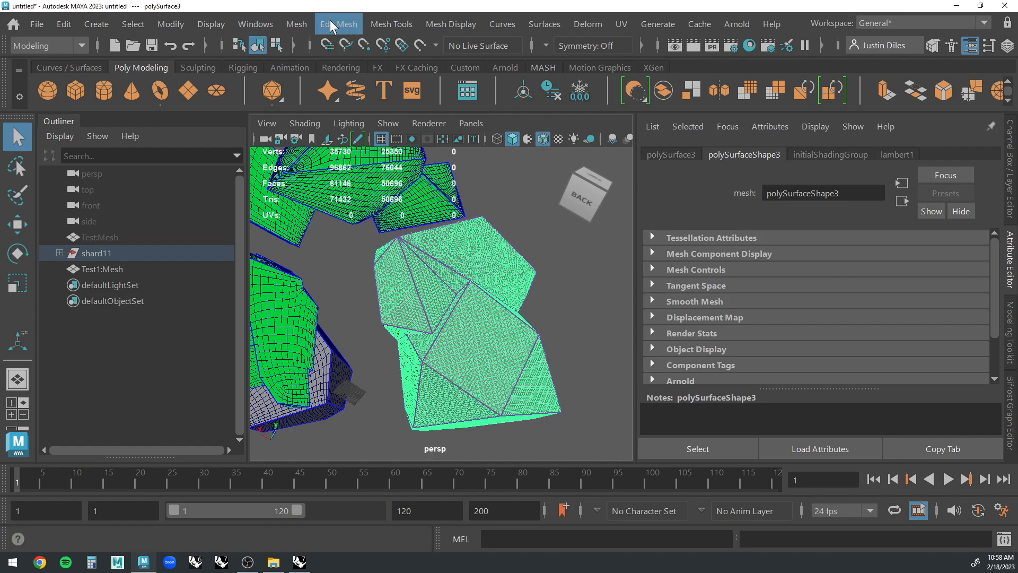
{"action": "left_click", "coordinate": [176, 24]}
{"action": "mouse_move", "coordinate": [250, 26]}
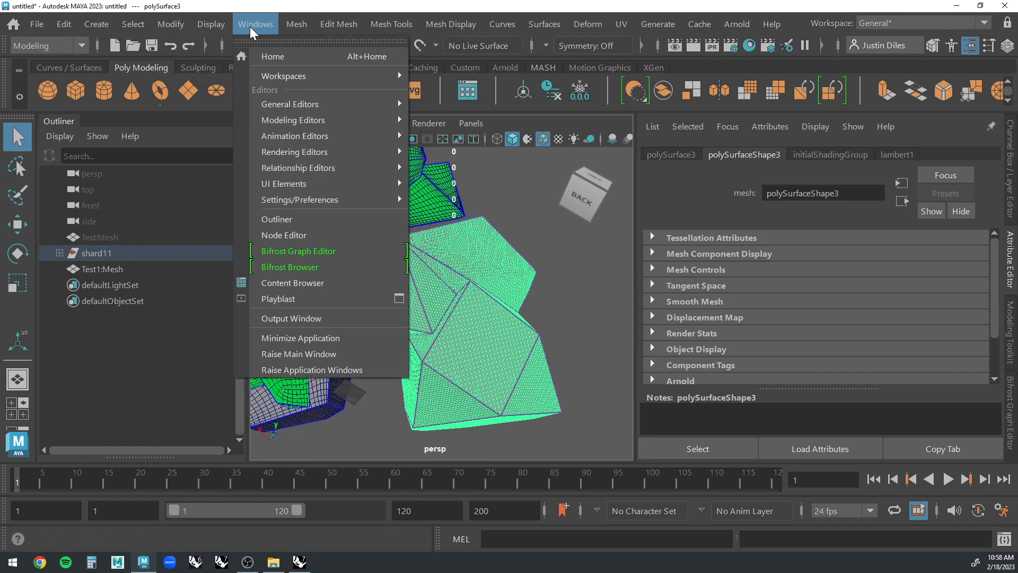
{"action": "mouse_move", "coordinate": [293, 25]}
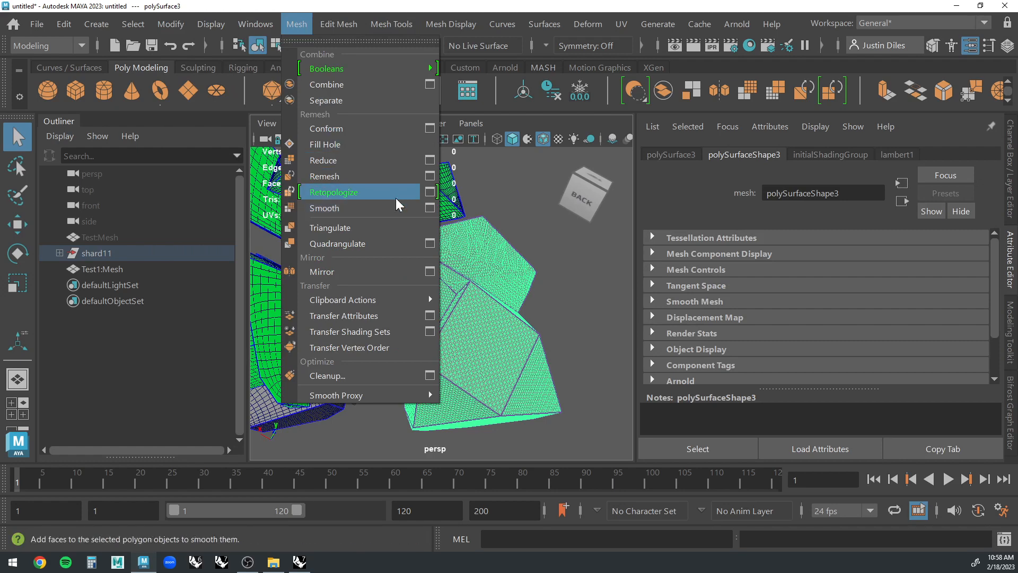
{"action": "left_click", "coordinate": [430, 193]}
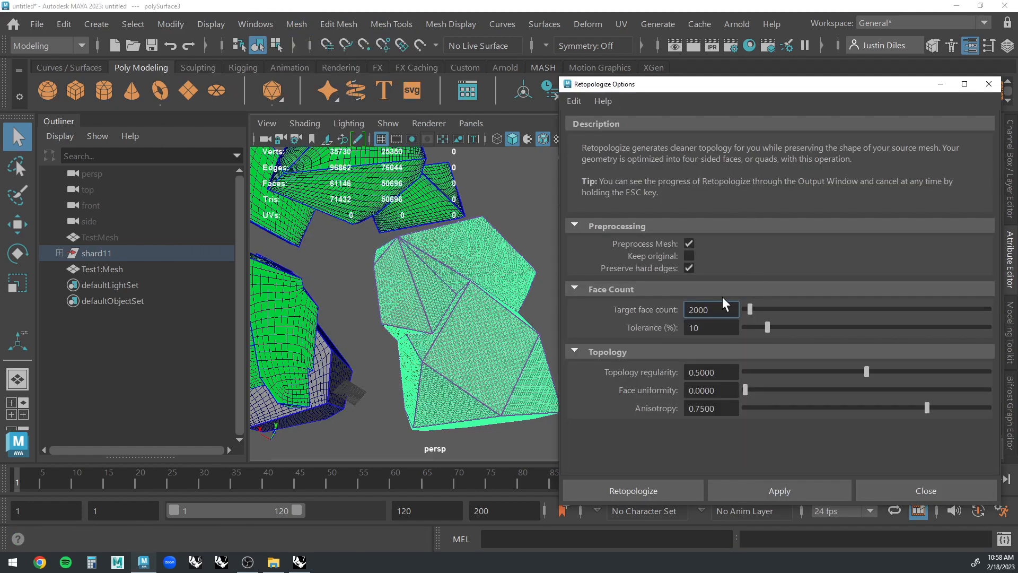
{"action": "left_click", "coordinate": [705, 309]}
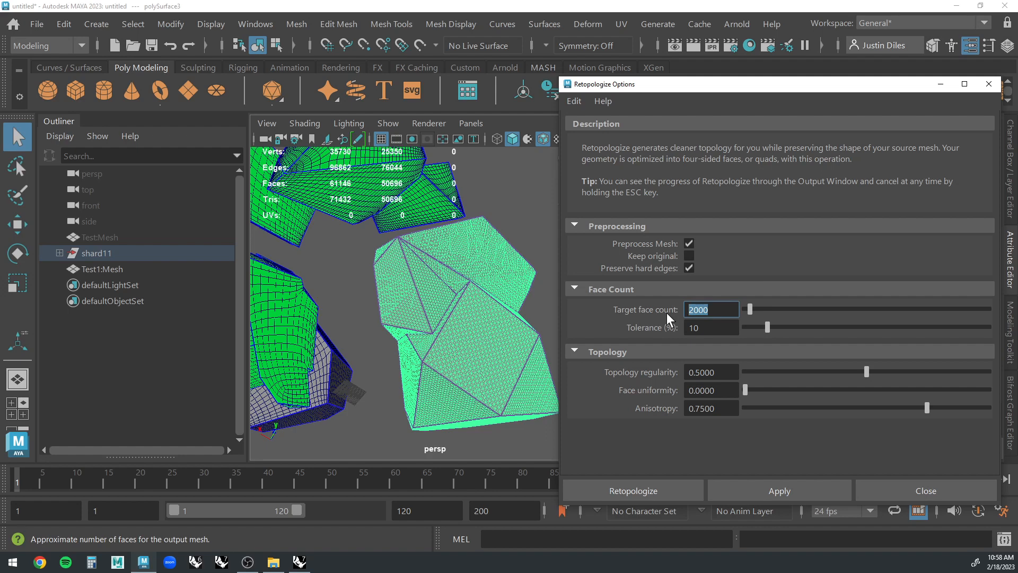
{"action": "type", "text": "10000"}
{"action": "left_click", "coordinate": [731, 329]}
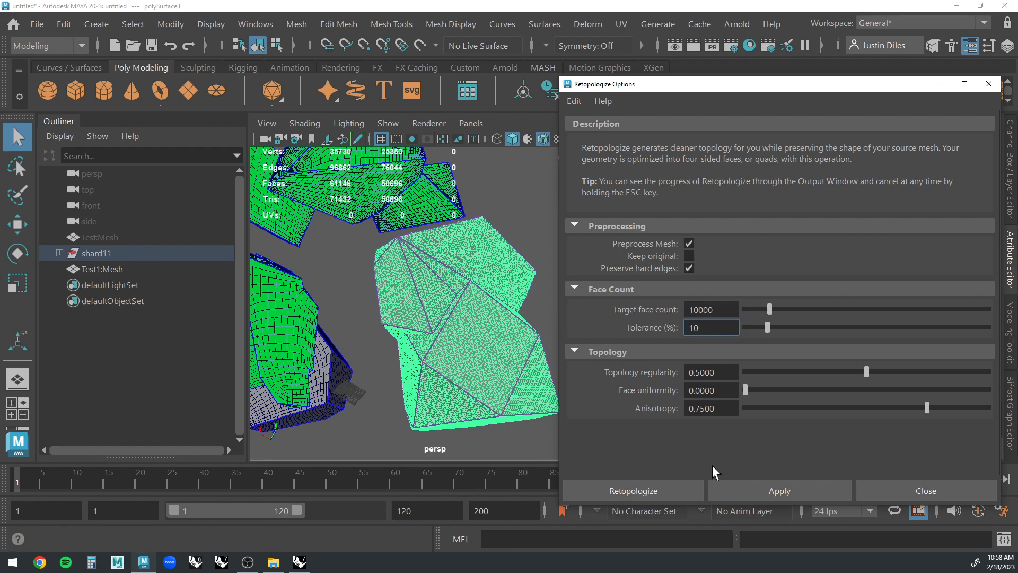
{"action": "left_click", "coordinate": [638, 490]}
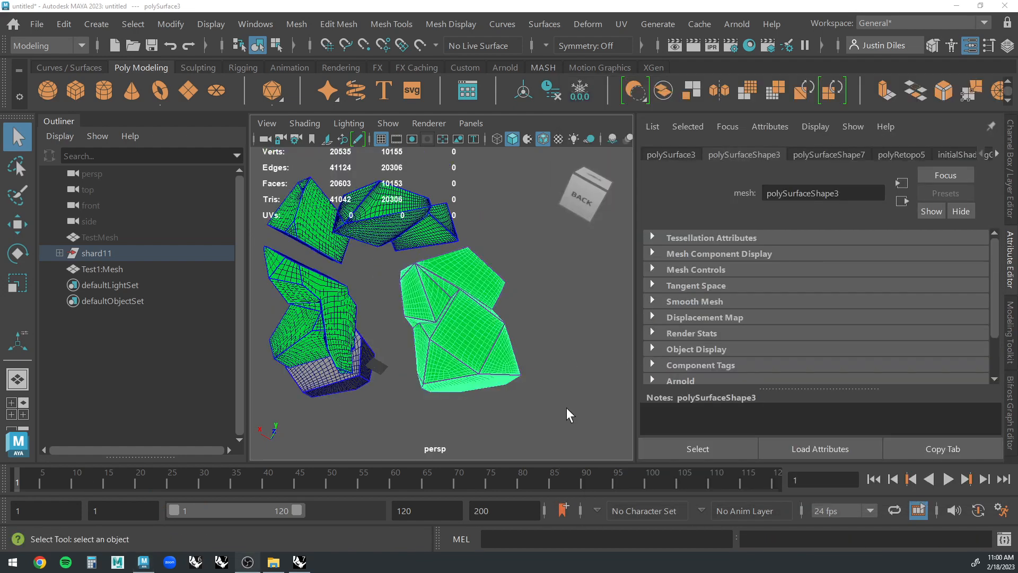
Center the pivot of the retopologized shard polySurface3 and freeze its transformations.
{"action": "left_click", "coordinate": [524, 345]}
{"action": "left_click_drag", "start_coordinate": [524, 345], "coordinate": [523, 343], "text": "alt"}
{"action": "left_click", "coordinate": [479, 309]}
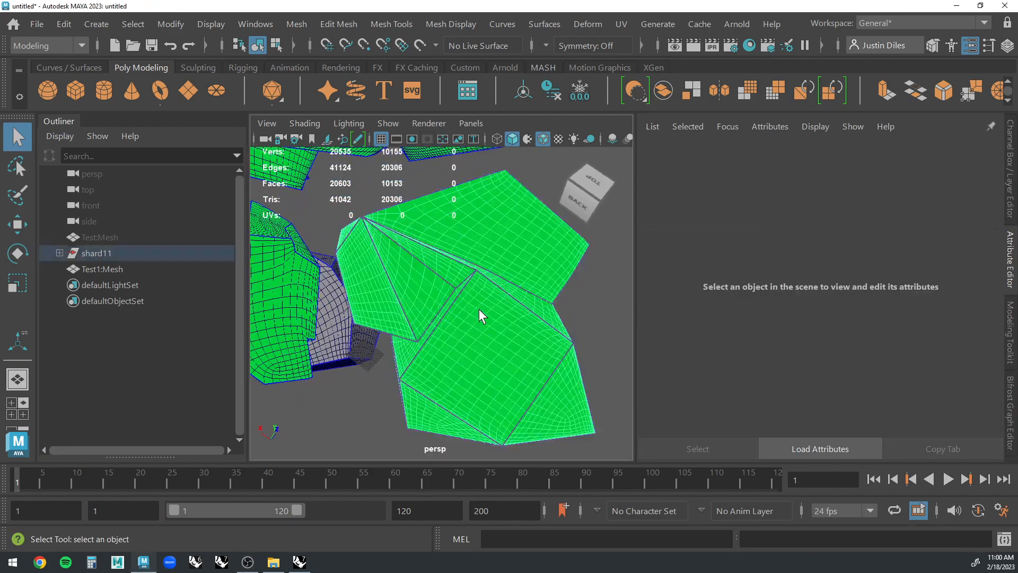
{"action": "left_click_drag", "start_coordinate": [479, 309], "coordinate": [542, 308], "text": "alt"}
{"action": "left_click", "coordinate": [550, 312]}
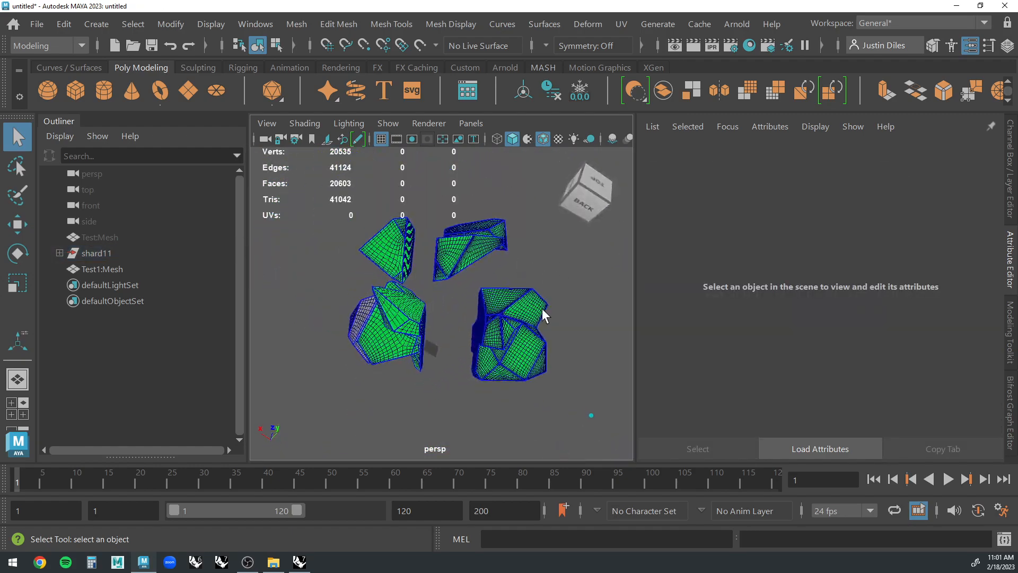
{"action": "left_click", "coordinate": [540, 313]}
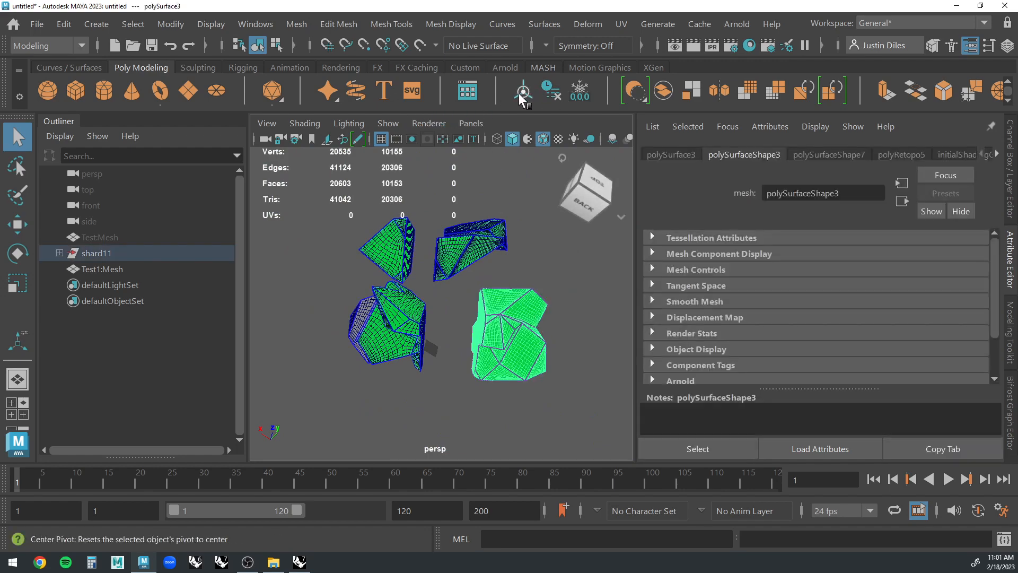
{"action": "left_click", "coordinate": [584, 99]}
{"action": "left_click", "coordinate": [587, 256]}
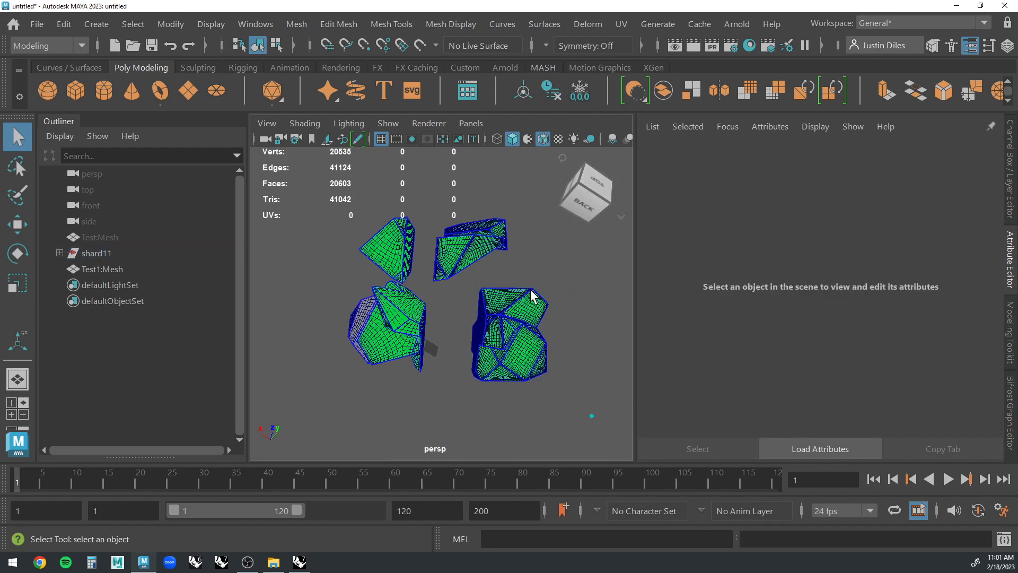
Select all the shards together, delete their history and freeze their transformations.
{"action": "left_click_drag", "start_coordinate": [532, 291], "coordinate": [567, 244], "text": "alt"}
{"action": "left_click_drag", "start_coordinate": [567, 243], "coordinate": [354, 383]}
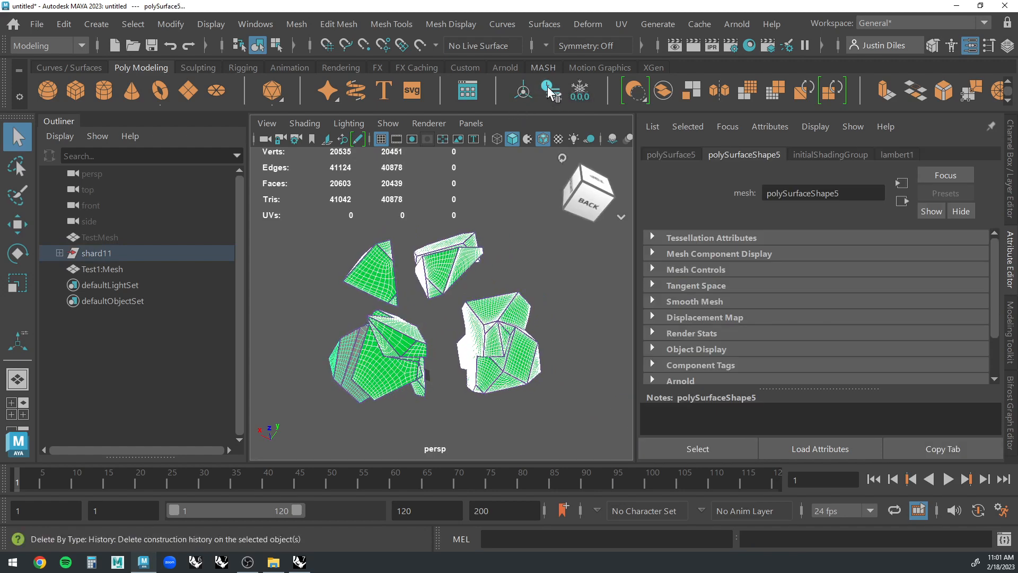
{"action": "left_click", "coordinate": [580, 90]}
{"action": "left_click", "coordinate": [523, 250]}
Assign the existing lambert1 material to all the shards.
{"action": "left_click_drag", "start_coordinate": [523, 250], "coordinate": [308, 445], "text": "alt"}
{"action": "right_click", "coordinate": [491, 330]}
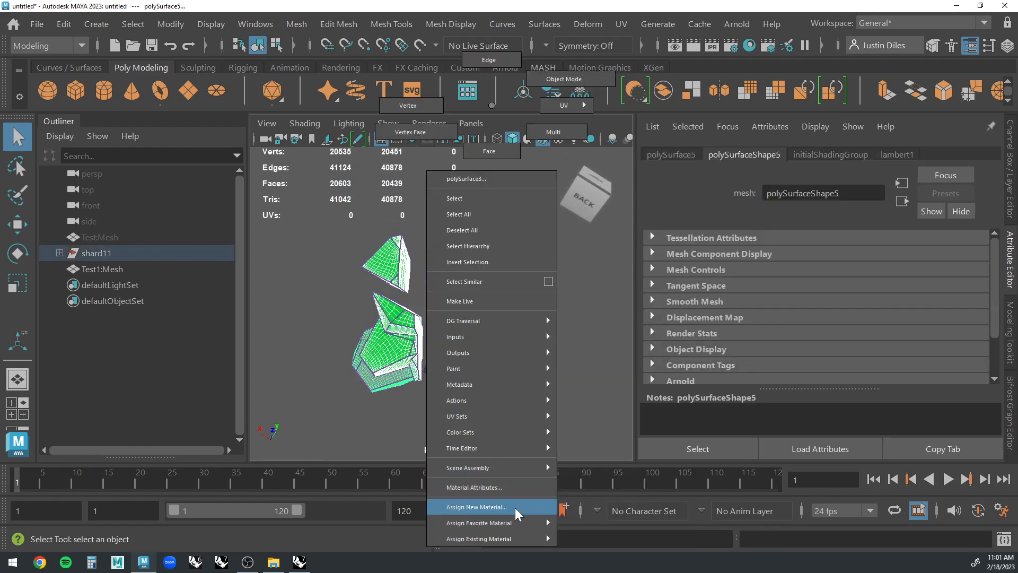
{"action": "mouse_move", "coordinate": [511, 523]}
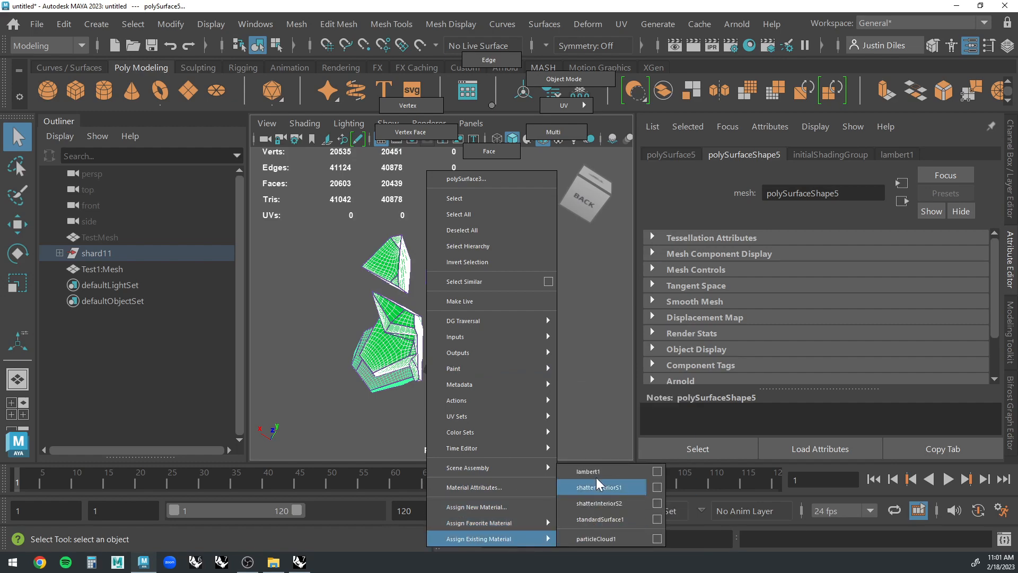
{"action": "left_click", "coordinate": [596, 472]}
{"action": "left_click", "coordinate": [559, 377]}
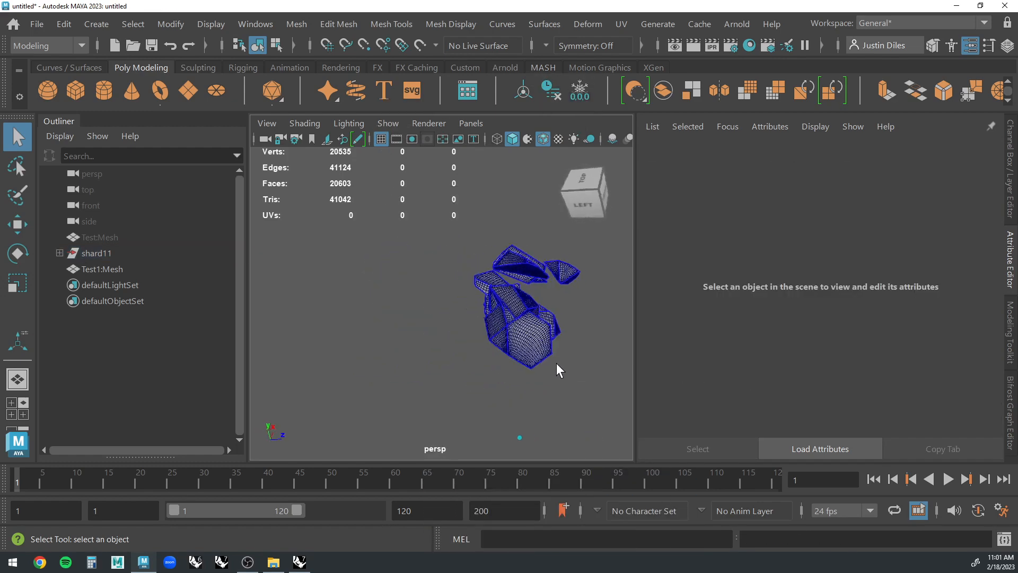
Move the small detached shard polySurface5 along its Z axis toward the neighbouring shards.
{"action": "left_click_drag", "start_coordinate": [556, 362], "coordinate": [489, 295], "text": "alt"}
{"action": "scroll", "coordinate": [409, 332], "scroll_direction": "up", "scroll_amount": 3}
{"action": "left_click", "coordinate": [408, 333]}
{"action": "key", "text": "w"}
{"action": "left_click", "coordinate": [545, 371]}
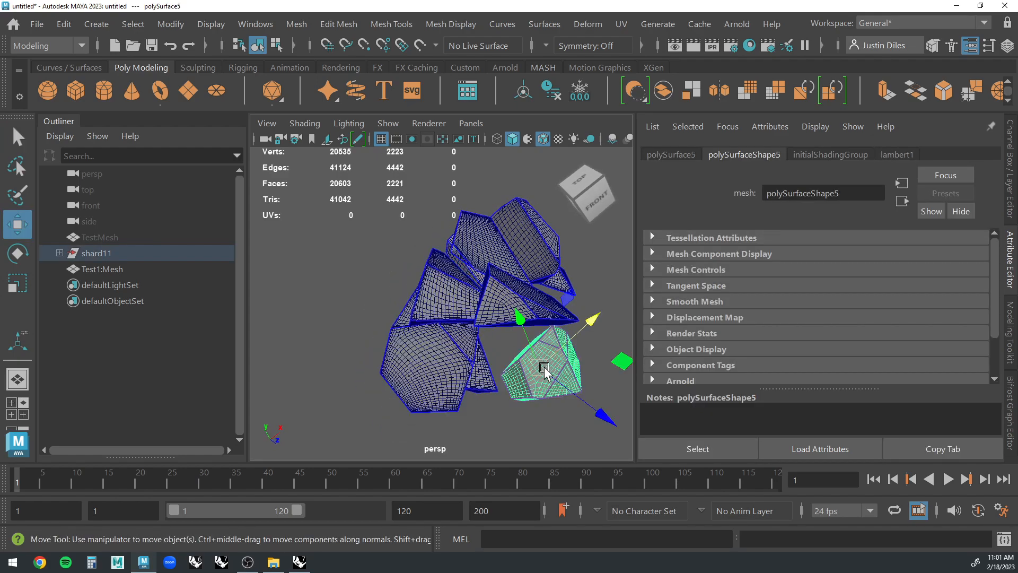
{"action": "left_click_drag", "start_coordinate": [603, 420], "coordinate": [474, 332]}
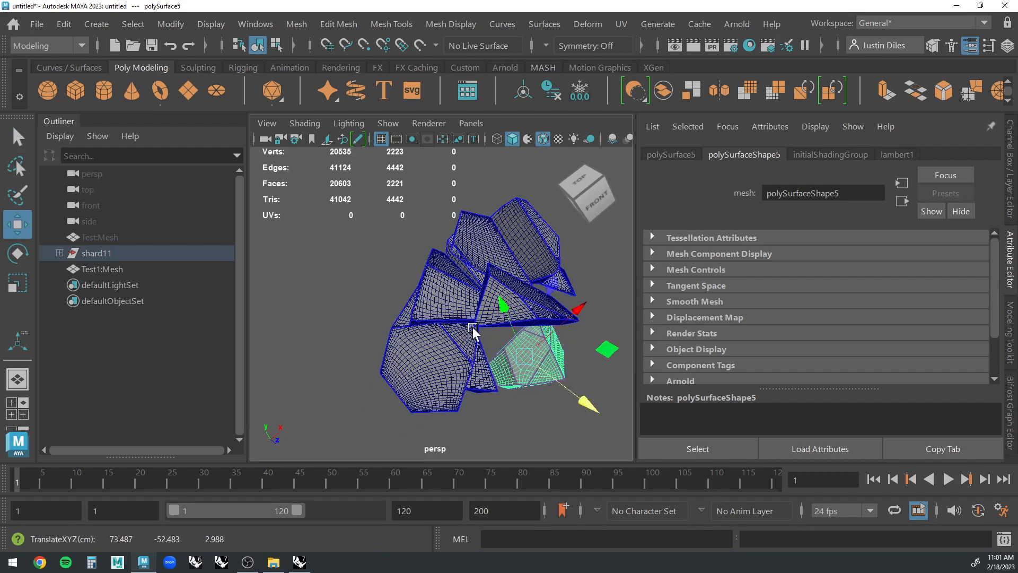
Raise the small shard polySurface5 along its Y axis to sit closer to the neighbouring shards.
{"action": "mouse_move", "coordinate": [550, 339]}
{"action": "left_mouse_down", "text": "alt"}
{"action": "mouse_move", "coordinate": [591, 329]}
{"action": "mouse_move", "coordinate": [563, 331]}
{"action": "left_mouse_up", "text": "alt"}
{"action": "left_click_drag", "start_coordinate": [505, 315], "coordinate": [508, 276]}
{"action": "left_click_drag", "start_coordinate": [608, 328], "coordinate": [498, 305], "text": "alt"}
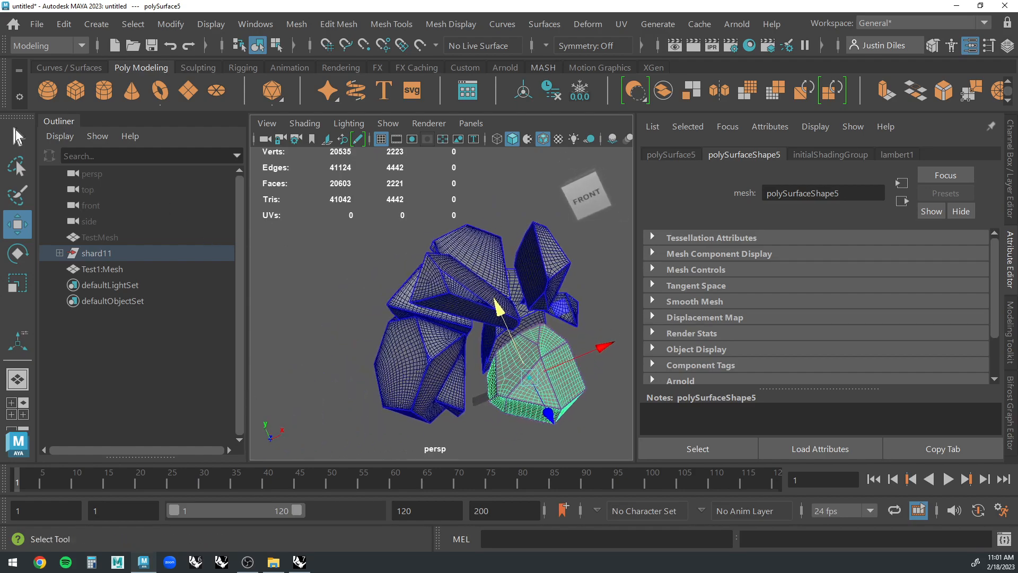
Select all the shard pieces and combine them into a single mesh.
{"action": "left_click", "coordinate": [15, 129]}
{"action": "left_click_drag", "start_coordinate": [594, 339], "coordinate": [275, 455], "text": "alt"}
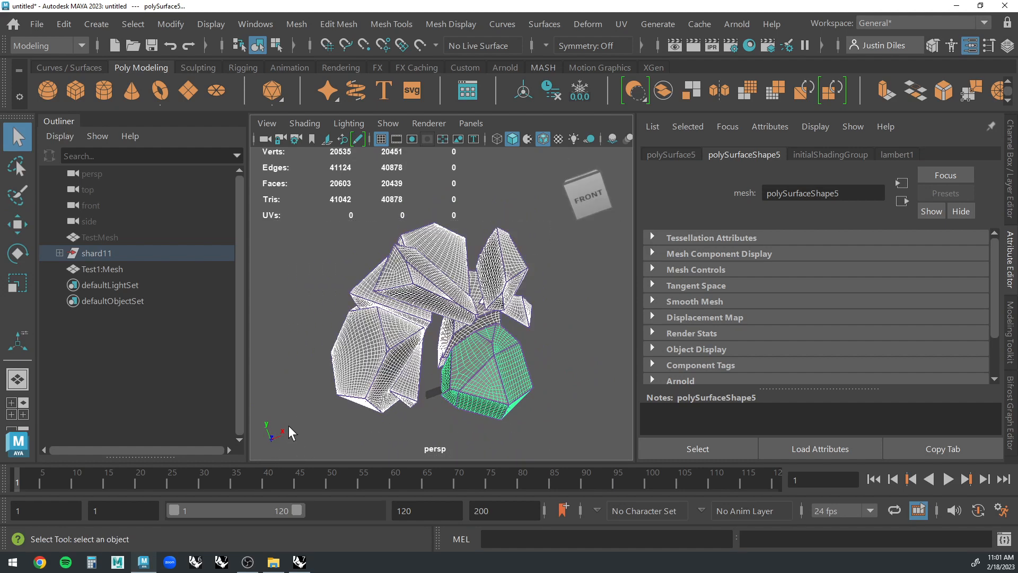
{"action": "left_click", "coordinate": [1015, 326]}
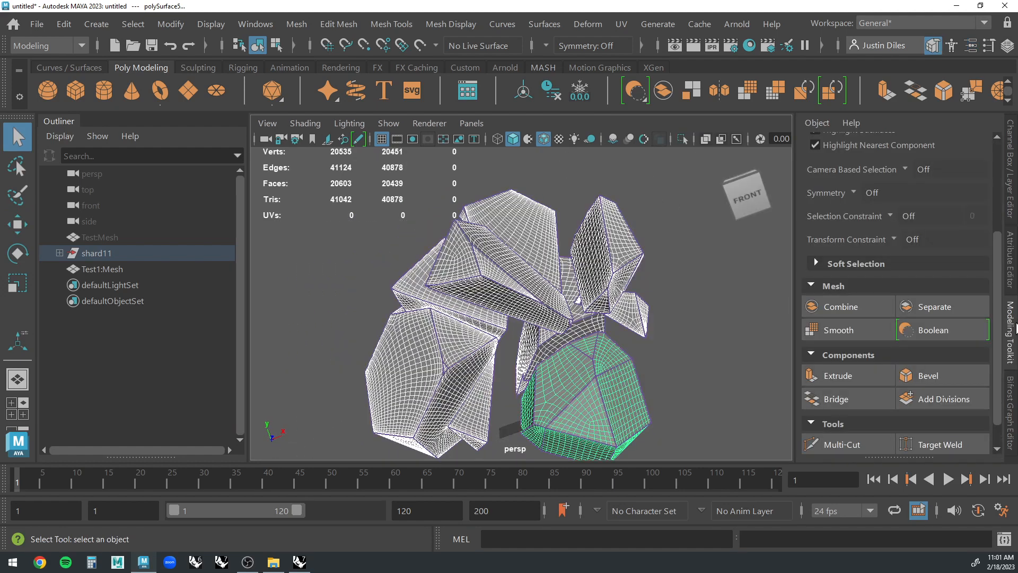
{"action": "left_click", "coordinate": [848, 305]}
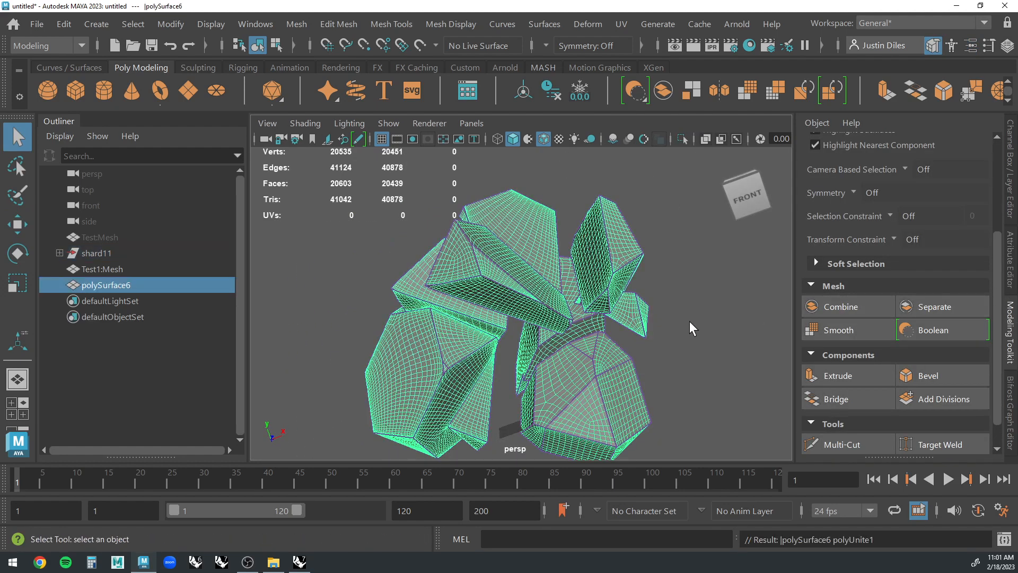
Delete the history of the combined shard mesh and freeze its transformations.
{"action": "left_click", "coordinate": [690, 320]}
{"action": "left_click", "coordinate": [562, 372]}
{"action": "left_click_drag", "start_coordinate": [563, 372], "coordinate": [545, 221], "text": "alt"}
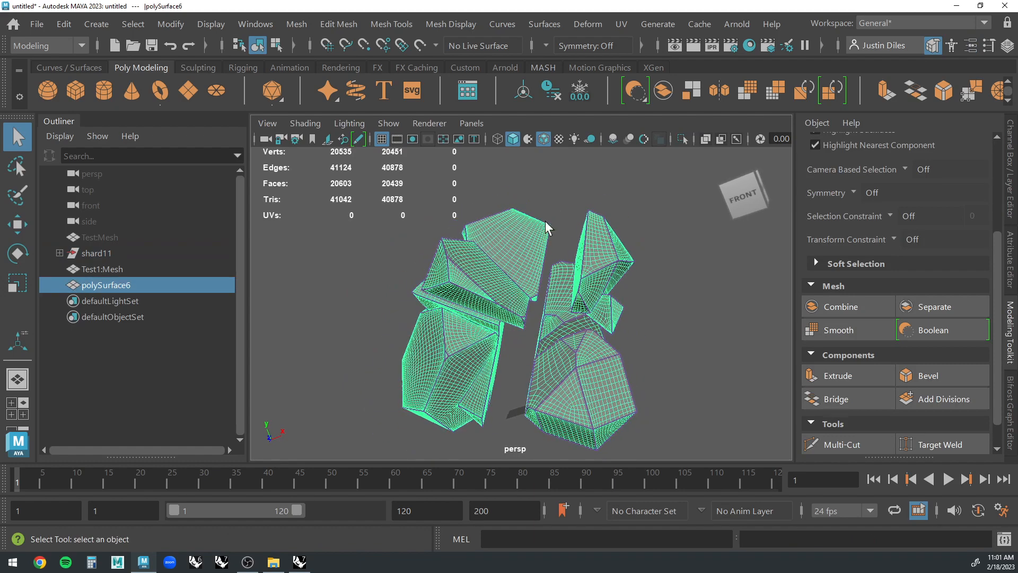
{"action": "left_click", "coordinate": [552, 97]}
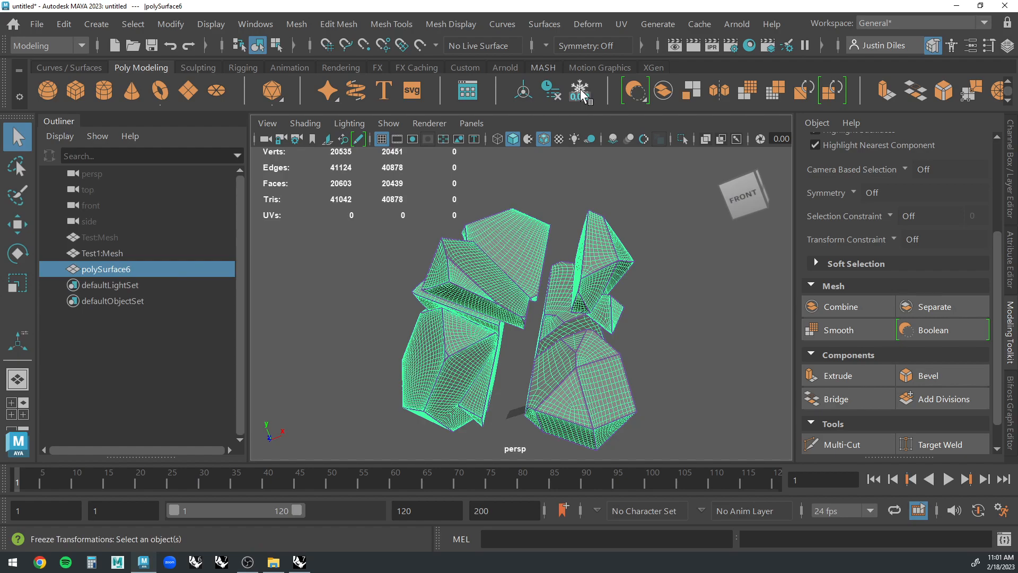
{"action": "left_click", "coordinate": [580, 91]}
Open the UV Editor and resize and place its window so that the UV Toolkit and part of the viewport show.
{"action": "left_click_drag", "start_coordinate": [635, 180], "coordinate": [562, 170], "text": "alt"}
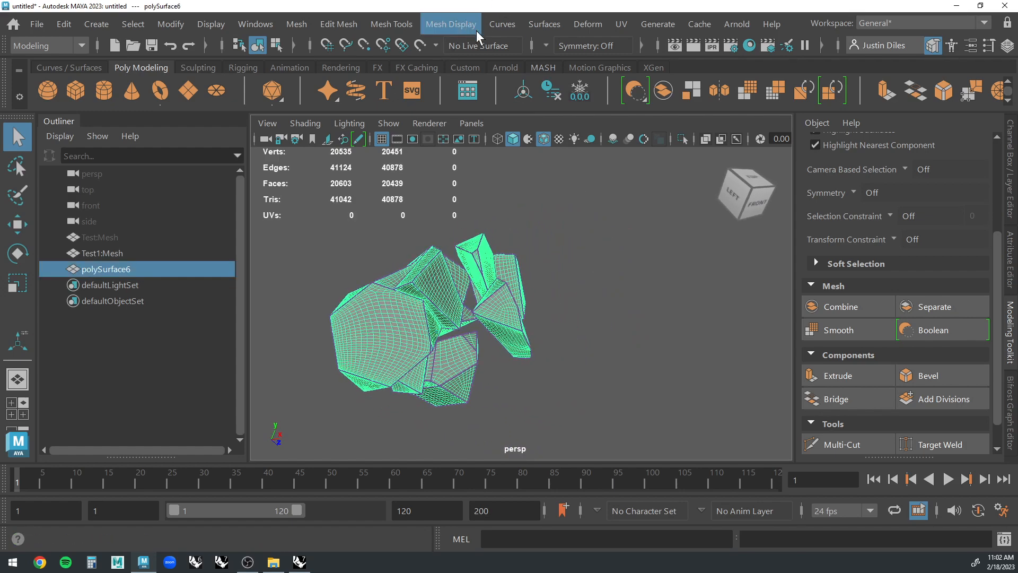
{"action": "left_click", "coordinate": [621, 26]}
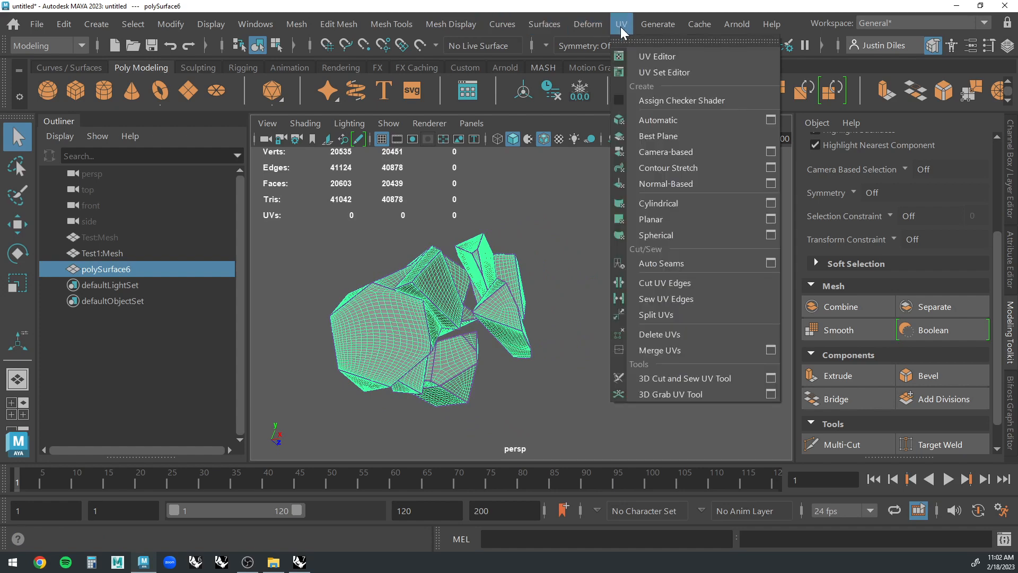
{"action": "left_click", "coordinate": [651, 56]}
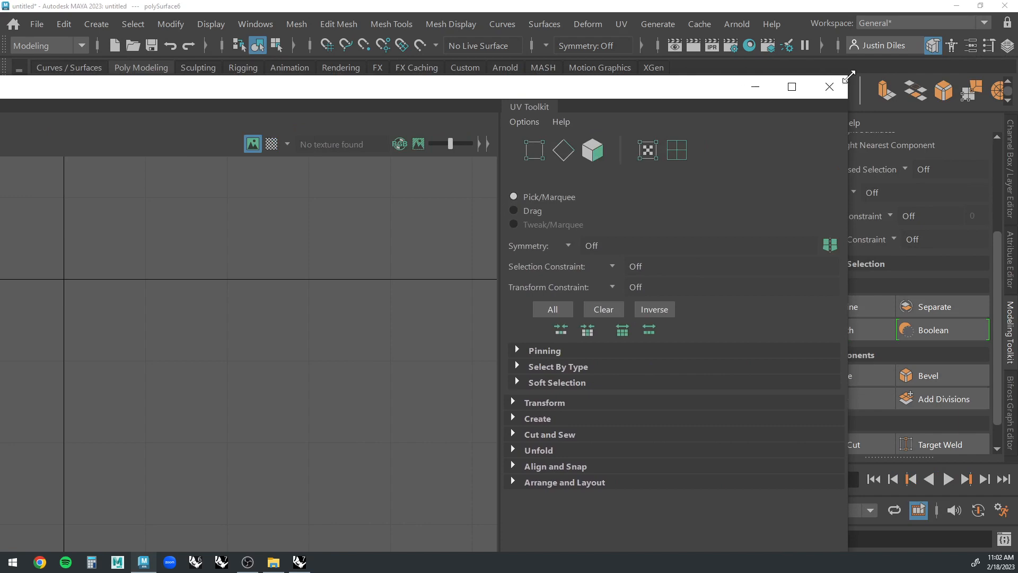
{"action": "left_click_drag", "start_coordinate": [849, 77], "coordinate": [356, 273]}
{"action": "left_click_drag", "start_coordinate": [216, 273], "coordinate": [214, 275]}
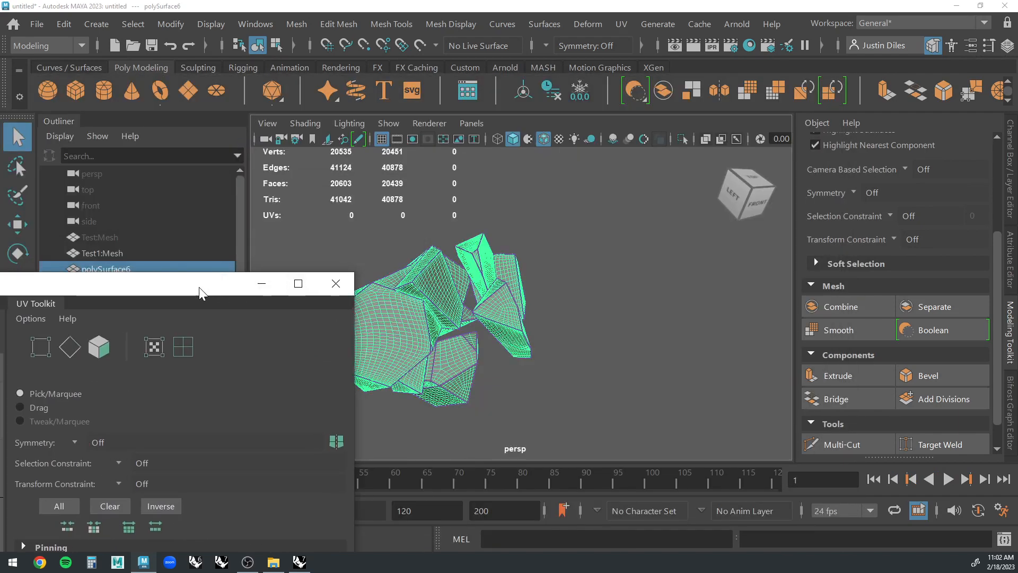
{"action": "left_click_drag", "start_coordinate": [353, 273], "coordinate": [134, 319]}
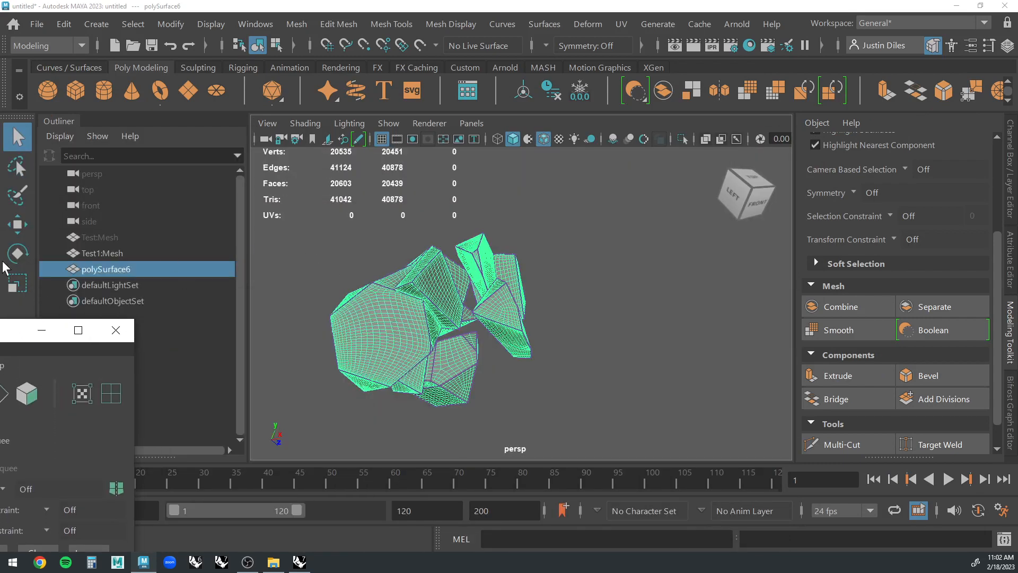
{"action": "left_click_drag", "start_coordinate": [0, 331], "coordinate": [384, 99]}
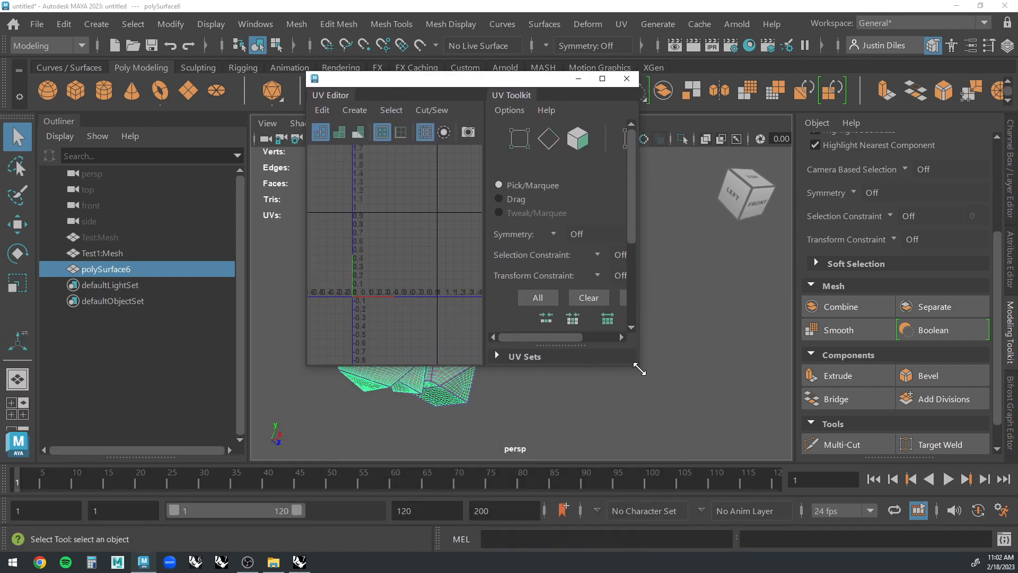
{"action": "left_click_drag", "start_coordinate": [639, 370], "coordinate": [919, 483]}
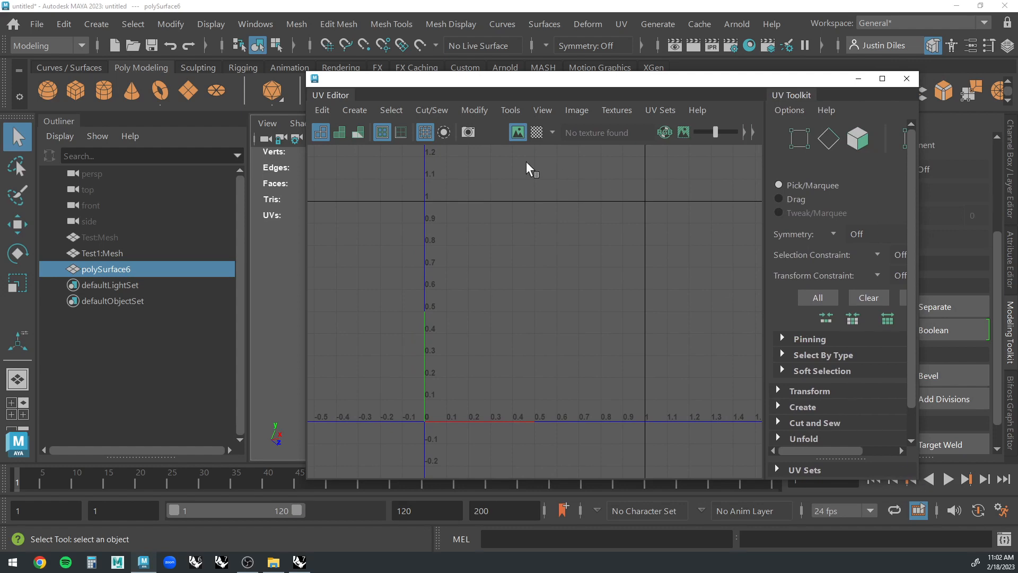
{"action": "left_click_drag", "start_coordinate": [469, 80], "coordinate": [555, 75]}
Apply an Automatic UV projection to the combined shard mesh and clear the selection.
{"action": "left_click", "coordinate": [443, 104]}
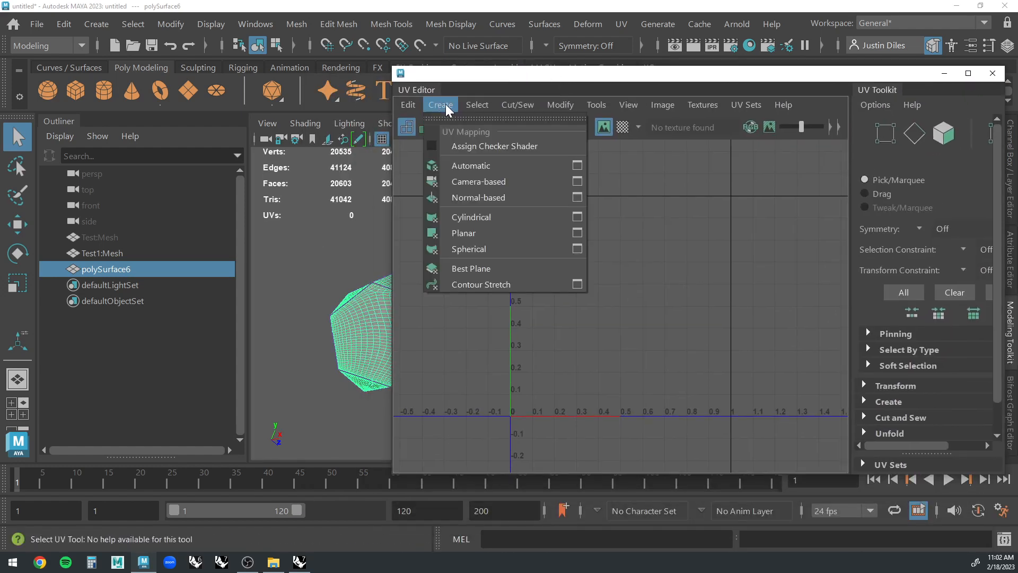
{"action": "left_click", "coordinate": [476, 166]}
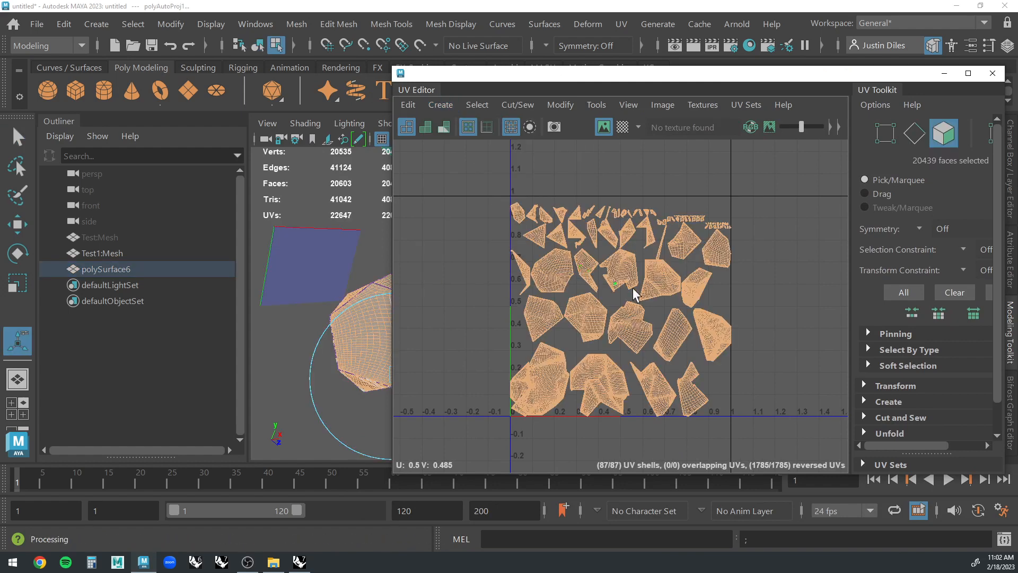
{"action": "scroll", "coordinate": [700, 231], "scroll_direction": "up", "scroll_amount": 4}
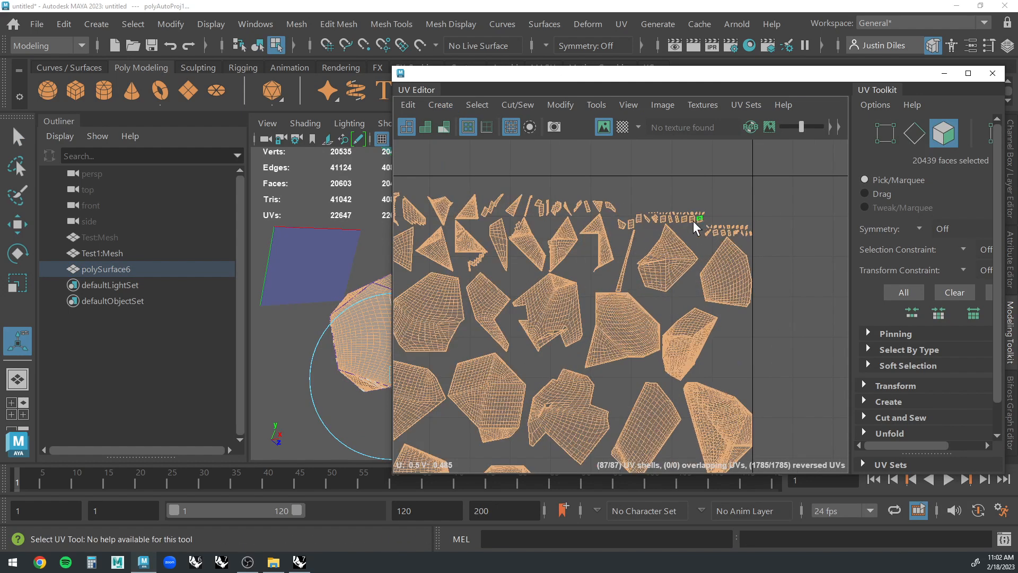
{"action": "scroll", "coordinate": [666, 287], "scroll_direction": "down", "scroll_amount": 2}
{"action": "scroll", "coordinate": [666, 271], "scroll_direction": "down", "scroll_amount": 2}
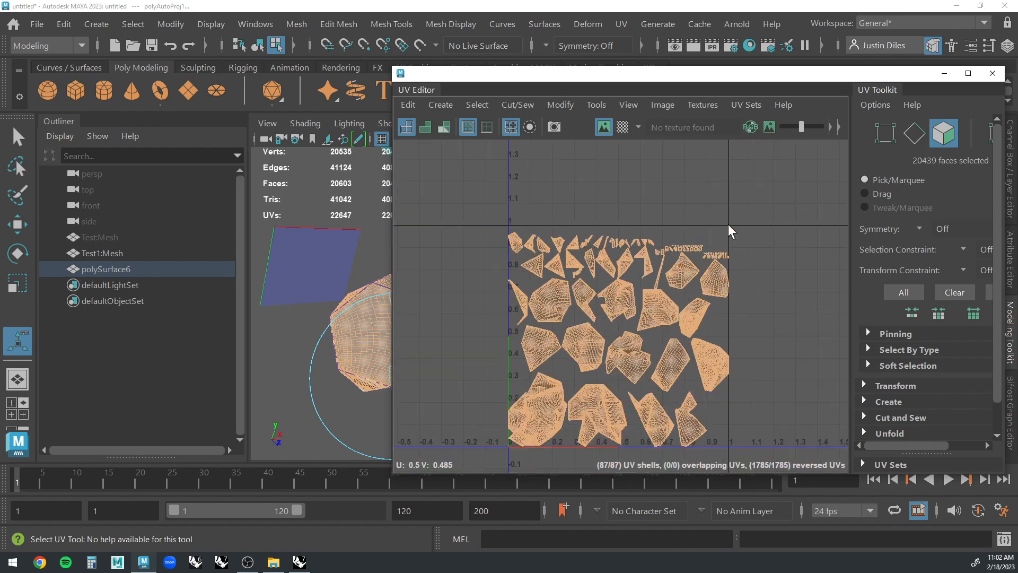
{"action": "left_click", "coordinate": [729, 229]}
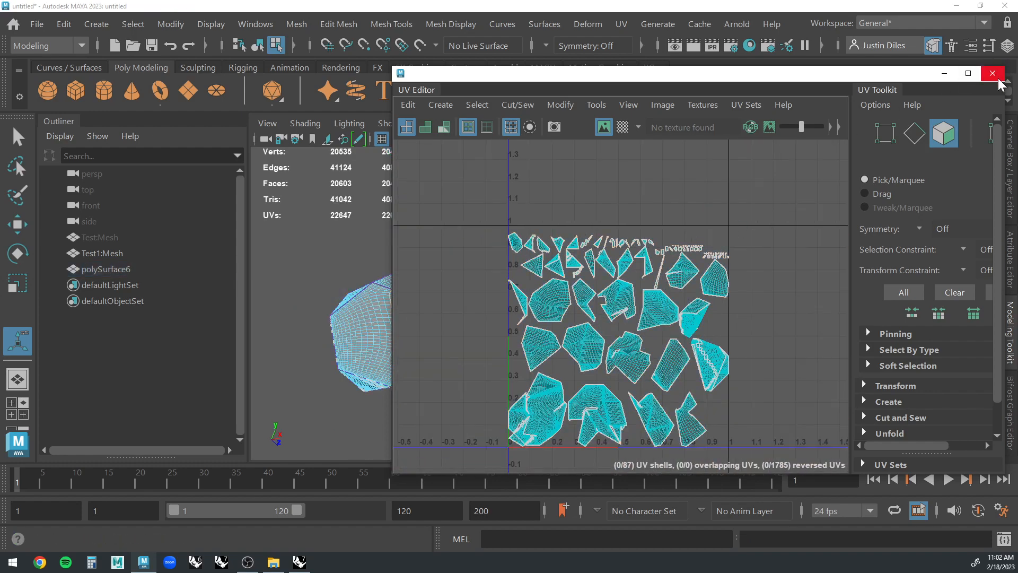
Select the entire large UV shell next to the UV origin.
{"action": "scroll", "coordinate": [544, 427], "scroll_direction": "up", "scroll_amount": 5}
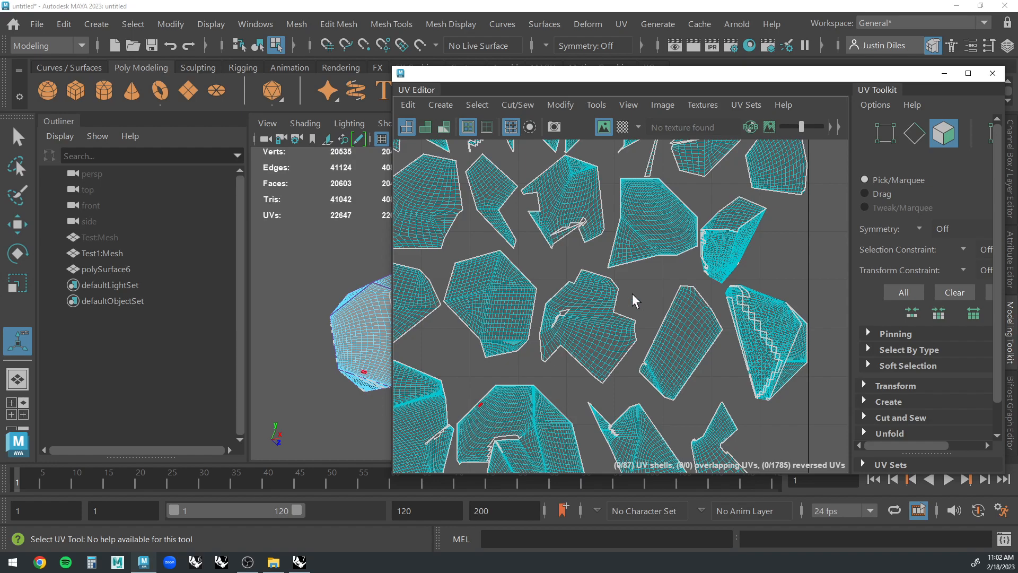
{"action": "scroll", "coordinate": [635, 301], "scroll_direction": "down", "scroll_amount": 5}
{"action": "scroll", "coordinate": [503, 390], "scroll_direction": "up", "scroll_amount": 8}
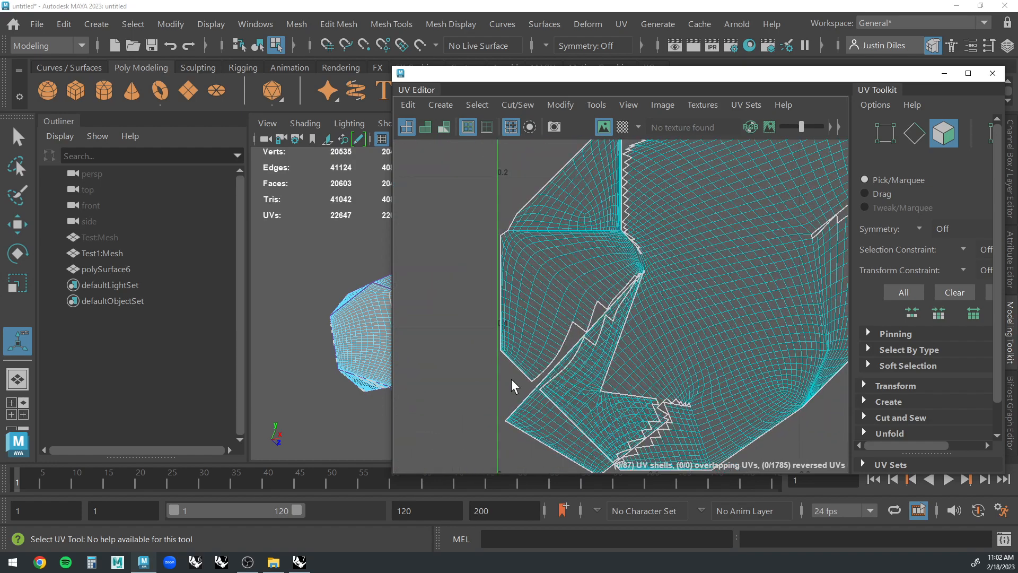
{"action": "scroll", "coordinate": [688, 374], "scroll_direction": "up", "scroll_amount": 2}
{"action": "scroll", "coordinate": [688, 373], "scroll_direction": "down", "scroll_amount": 4}
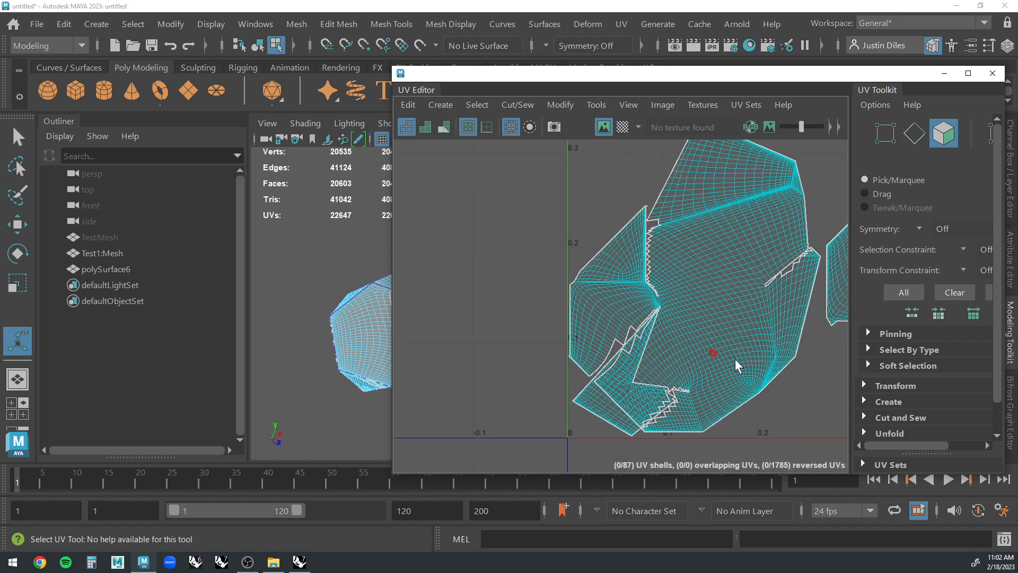
{"action": "scroll", "coordinate": [735, 355], "scroll_direction": "up", "scroll_amount": 3}
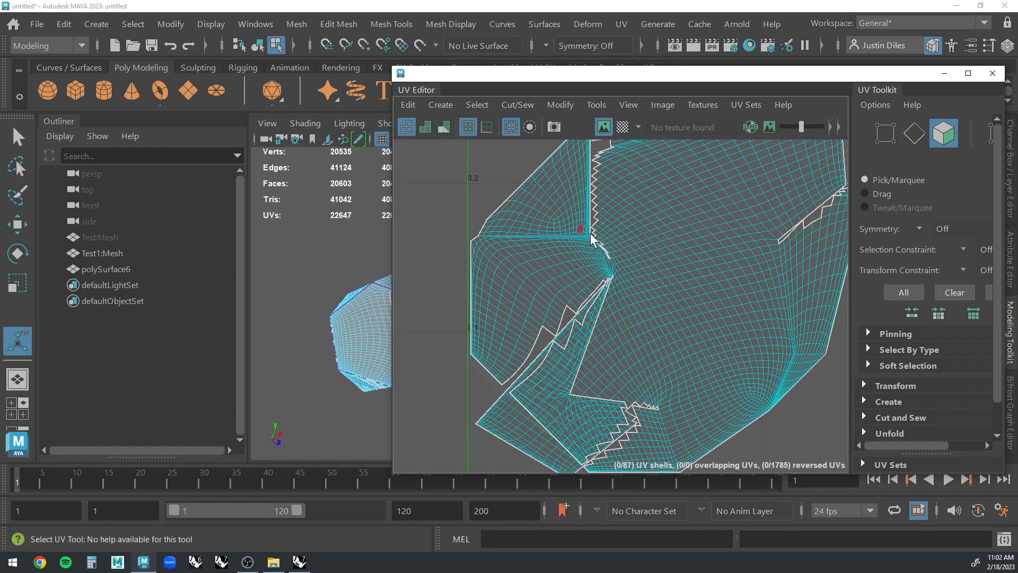
{"action": "left_click", "coordinate": [564, 230]}
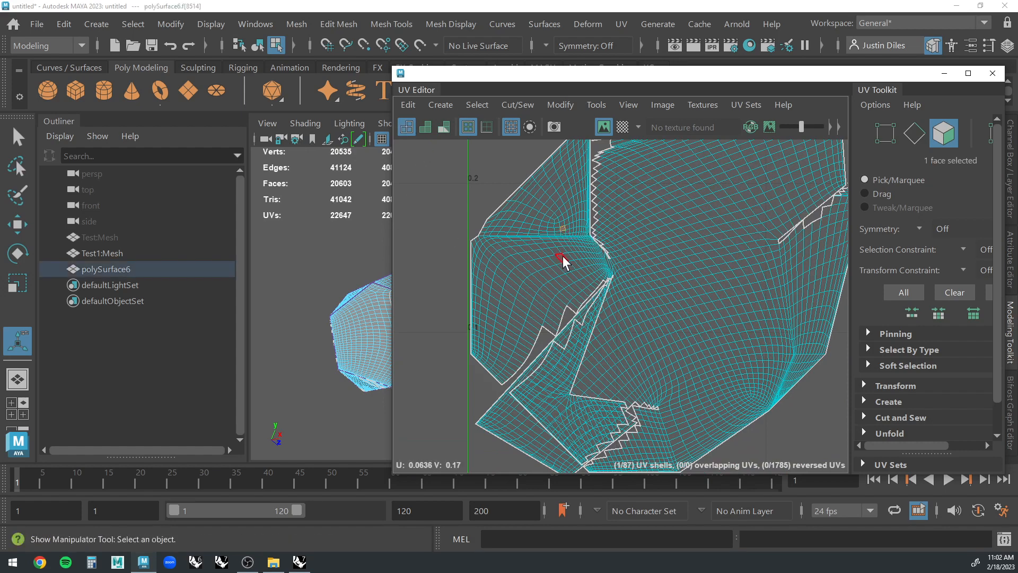
{"action": "scroll", "coordinate": [564, 261], "scroll_direction": "down", "scroll_amount": 4}
{"action": "right_click_drag", "start_coordinate": [621, 233], "coordinate": [624, 207]}
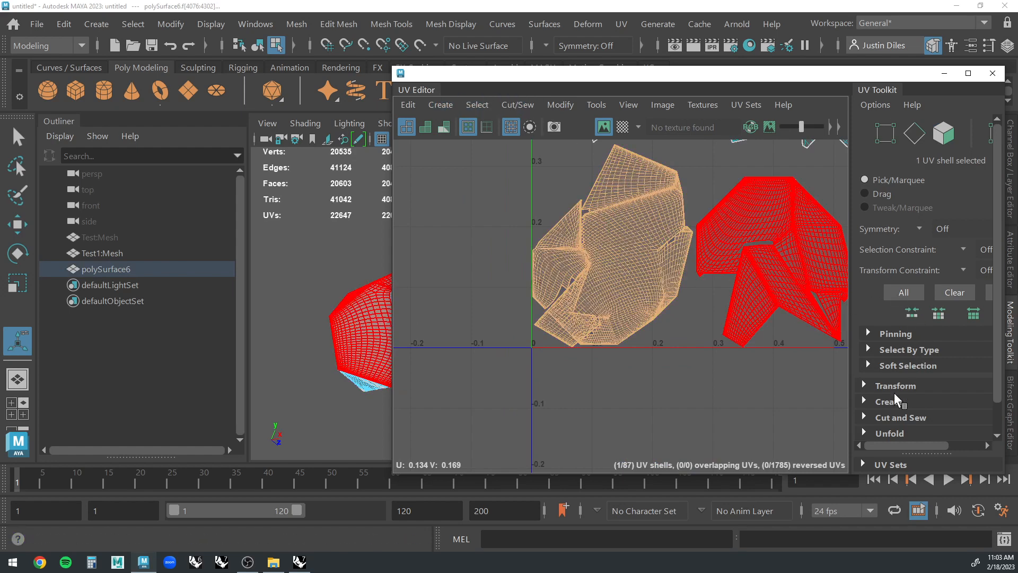
Run Optimize on the selected UV shell, allowing the mesh's non-manifold geometry to be fixed.
{"action": "scroll", "coordinate": [905, 377], "scroll_direction": "down", "scroll_amount": 1}
{"action": "left_click", "coordinate": [868, 401]}
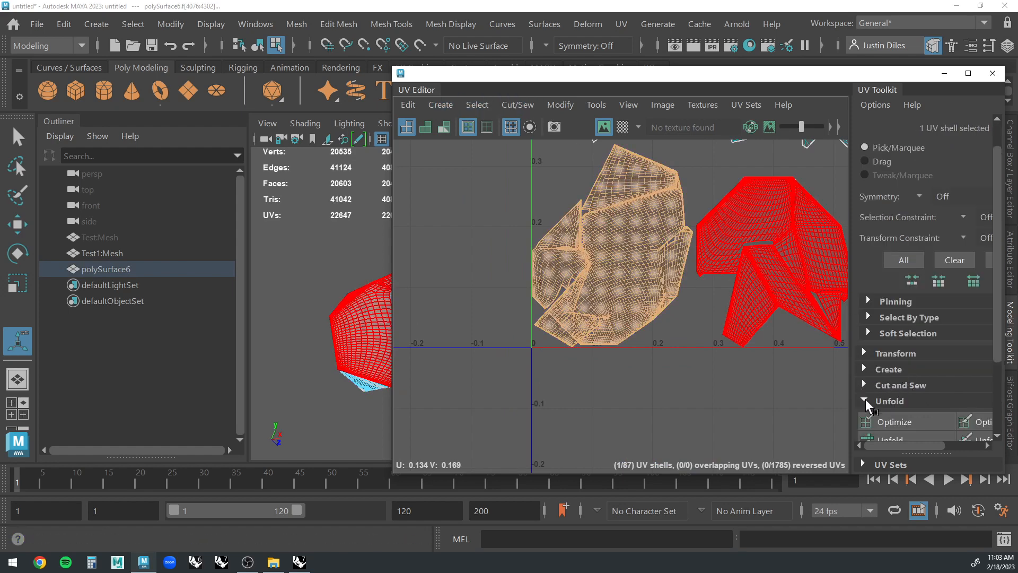
{"action": "scroll", "coordinate": [907, 387], "scroll_direction": "down", "scroll_amount": 2}
{"action": "left_click", "coordinate": [900, 360]}
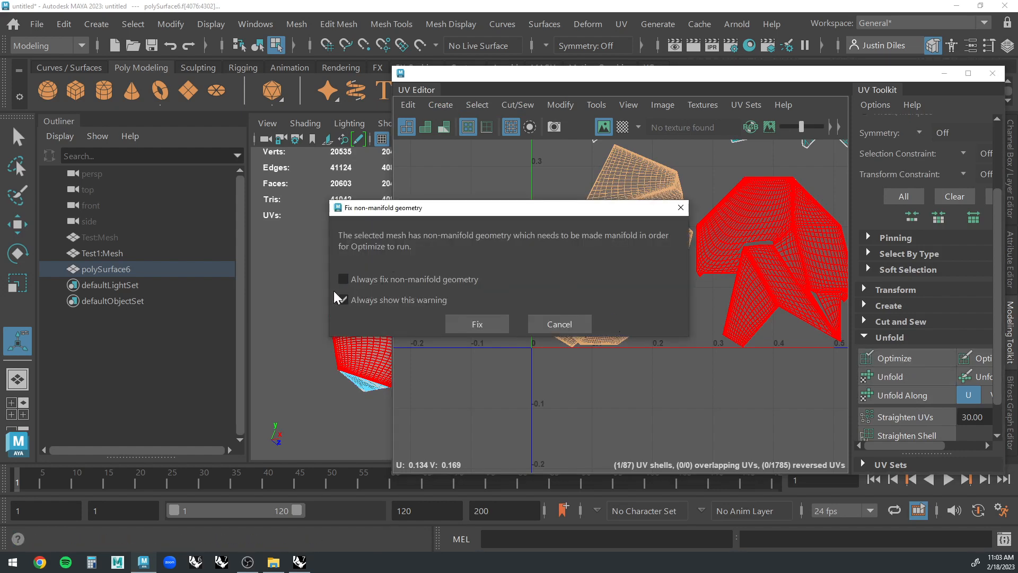
{"action": "left_click", "coordinate": [480, 325]}
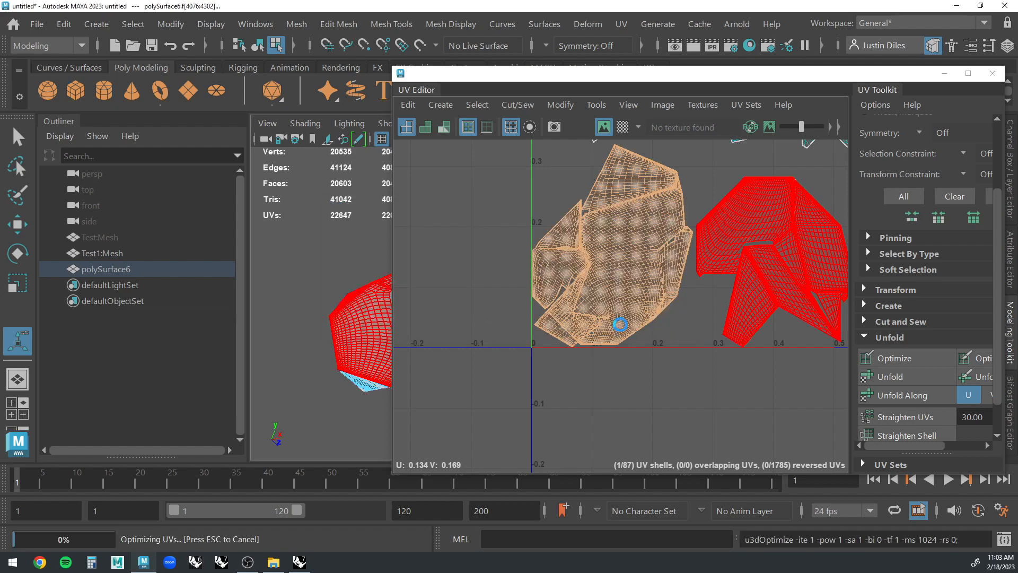
Unfold the selected UV shell, running Optimize once before and once after the unfold.
{"action": "left_click", "coordinate": [893, 360]}
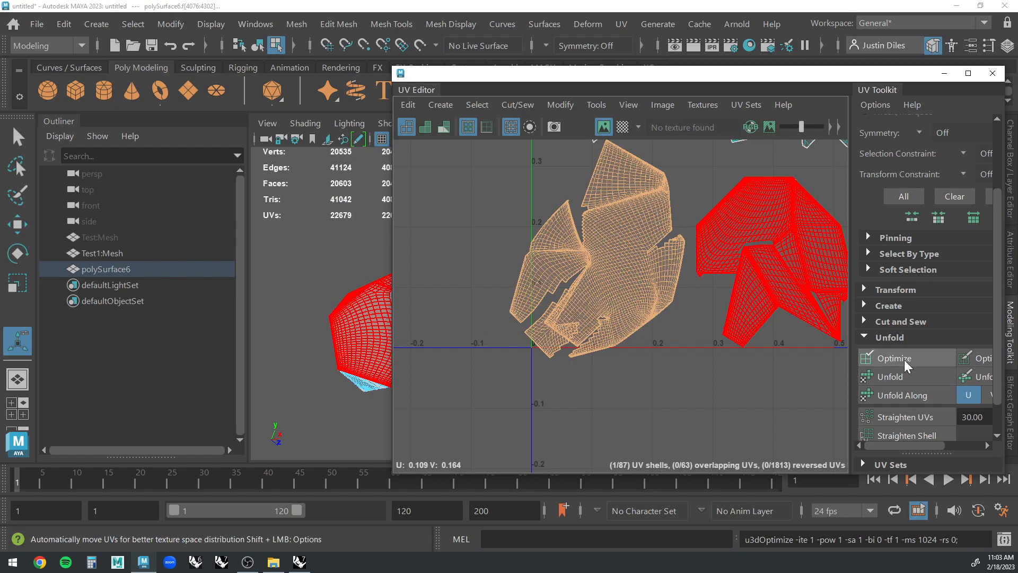
{"action": "left_click", "coordinate": [897, 377]}
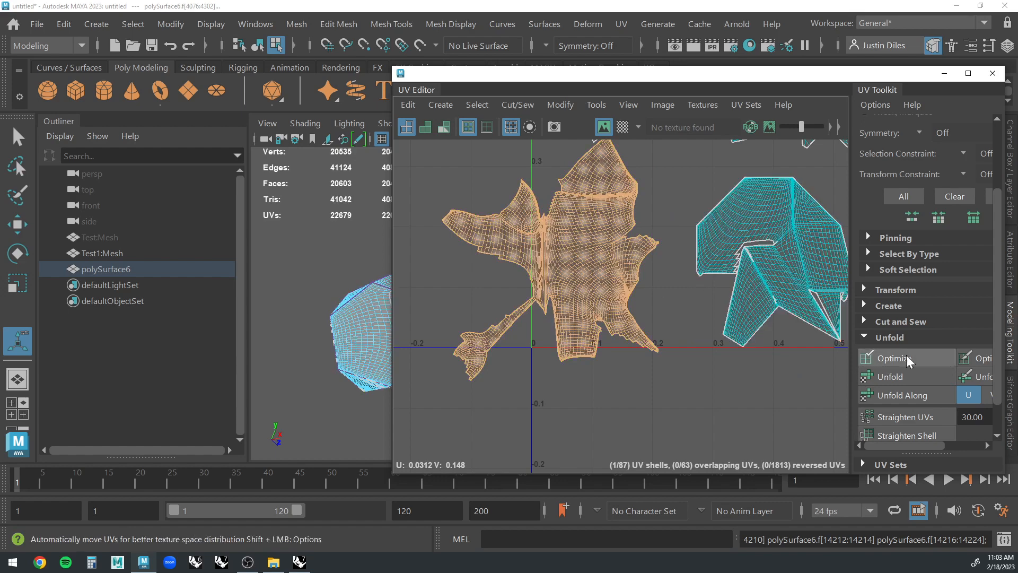
{"action": "left_click", "coordinate": [895, 358]}
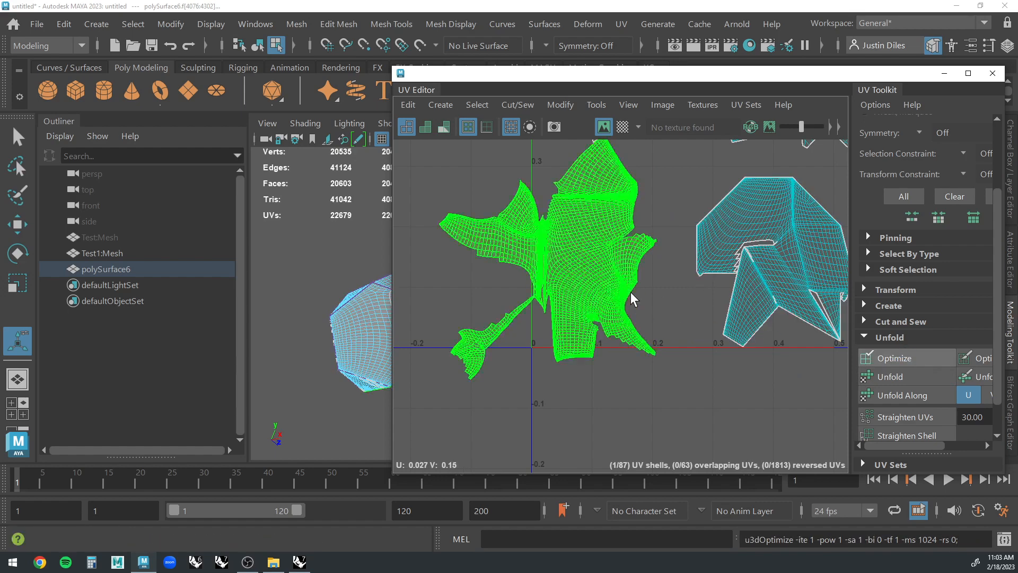
Deselect the unfolded shell and examine it and the other UV shells for stretching, overlaps and jagged borders.
{"action": "left_click", "coordinate": [580, 290]}
{"action": "scroll", "coordinate": [610, 266], "scroll_direction": "up", "scroll_amount": 3}
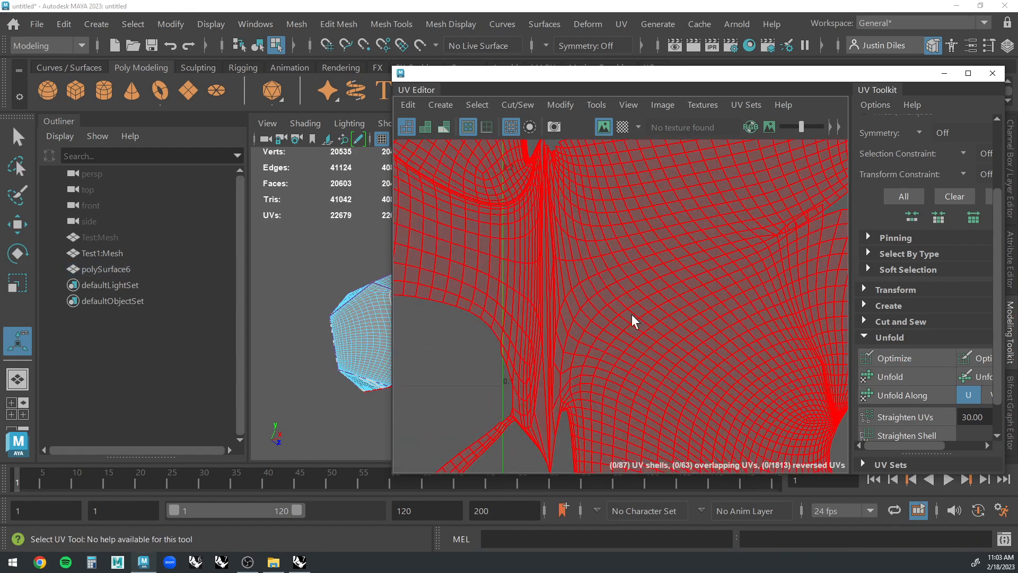
{"action": "scroll", "coordinate": [632, 321], "scroll_direction": "down", "scroll_amount": 5}
{"action": "scroll", "coordinate": [765, 244], "scroll_direction": "down", "scroll_amount": 3}
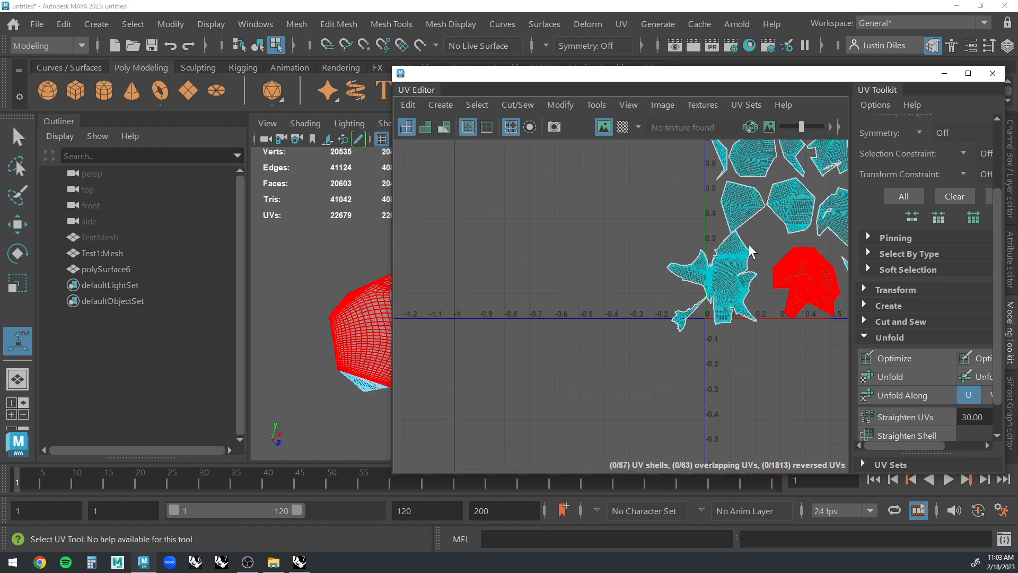
{"action": "scroll", "coordinate": [742, 239], "scroll_direction": "down", "scroll_amount": 2}
{"action": "scroll", "coordinate": [831, 271], "scroll_direction": "up", "scroll_amount": 5}
{"action": "scroll", "coordinate": [827, 279], "scroll_direction": "up", "scroll_amount": 3}
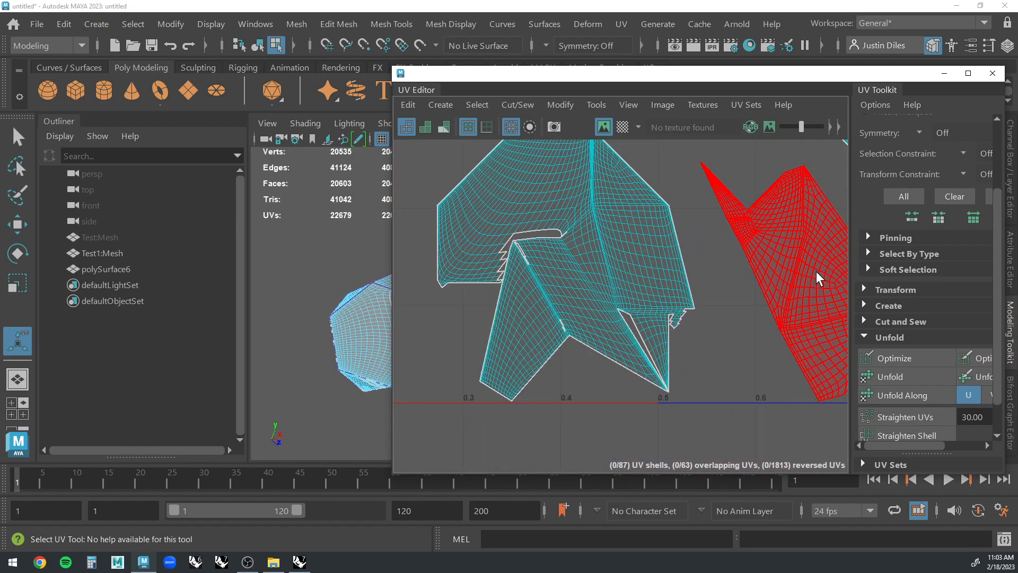
{"action": "scroll", "coordinate": [731, 320], "scroll_direction": "down", "scroll_amount": 6}
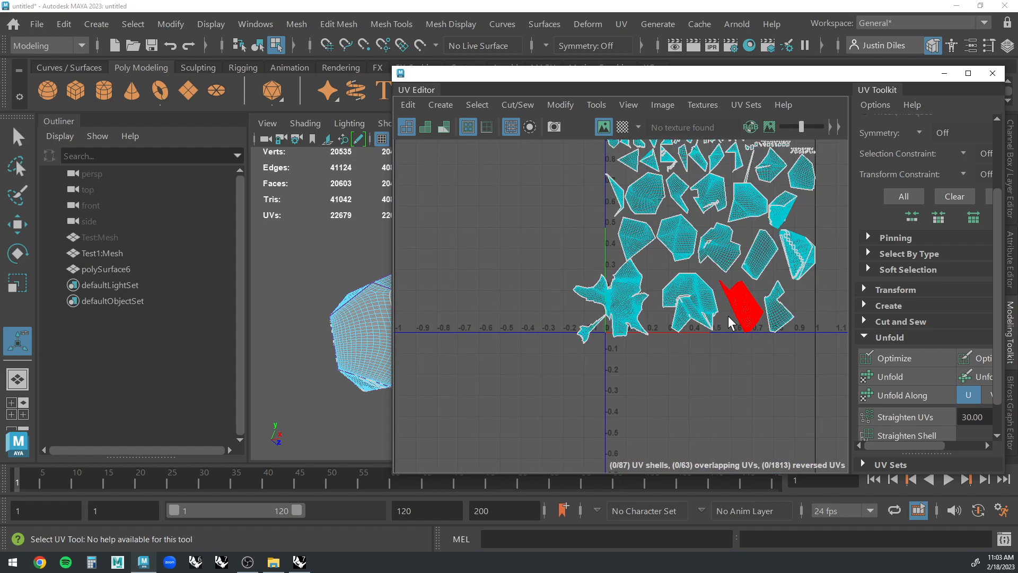
{"action": "scroll", "coordinate": [803, 263], "scroll_direction": "up", "scroll_amount": 2}
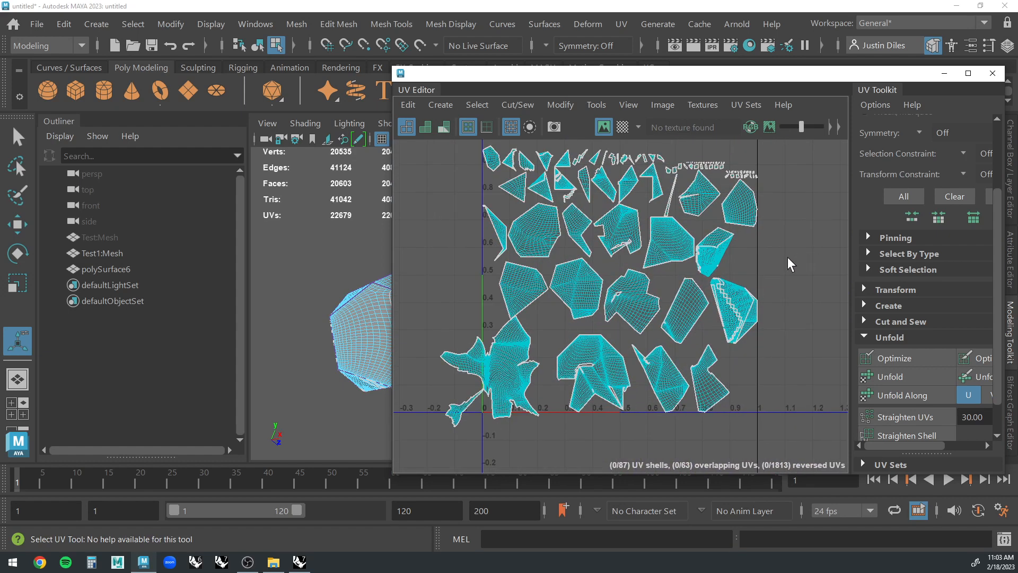
Select all UV shells of the combined mesh and run Layout to pack them into the 0–1 UV tile.
{"action": "scroll", "coordinate": [790, 264], "scroll_direction": "down", "scroll_amount": 2}
{"action": "left_click_drag", "start_coordinate": [786, 164], "coordinate": [462, 409]}
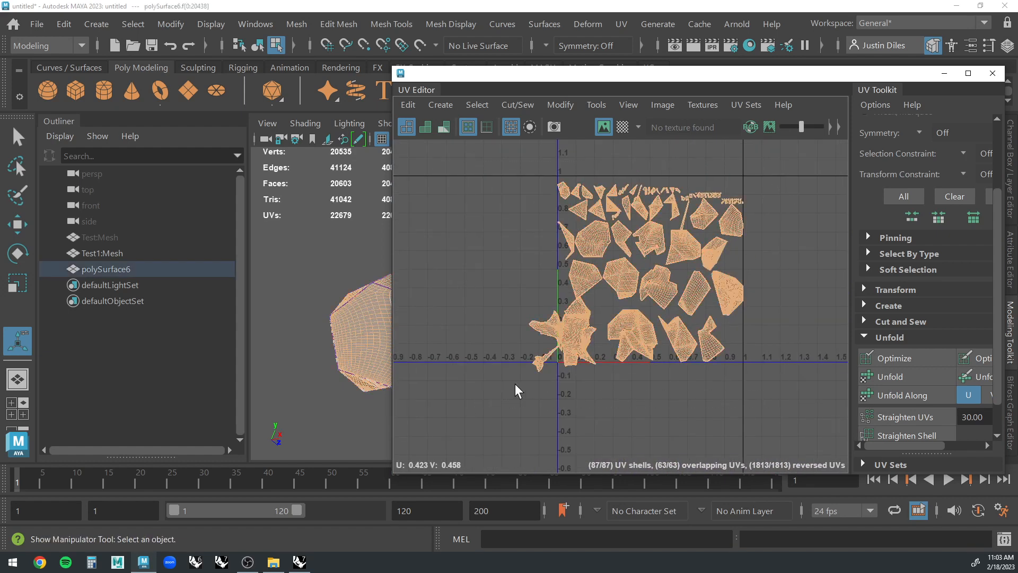
{"action": "scroll", "coordinate": [923, 377], "scroll_direction": "down", "scroll_amount": 1}
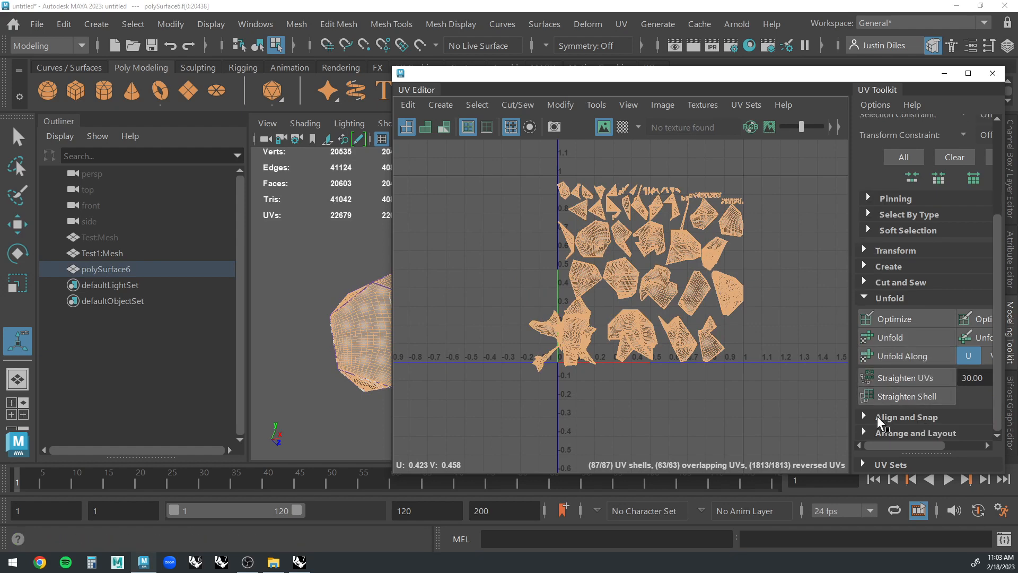
{"action": "scroll", "coordinate": [878, 408], "scroll_direction": "up", "scroll_amount": 3}
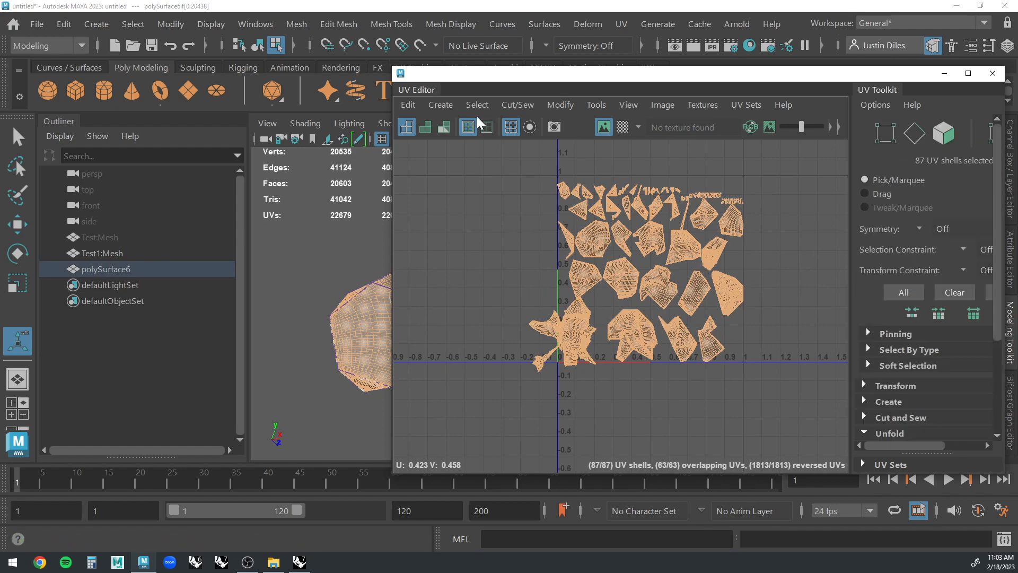
{"action": "left_click", "coordinate": [572, 107]}
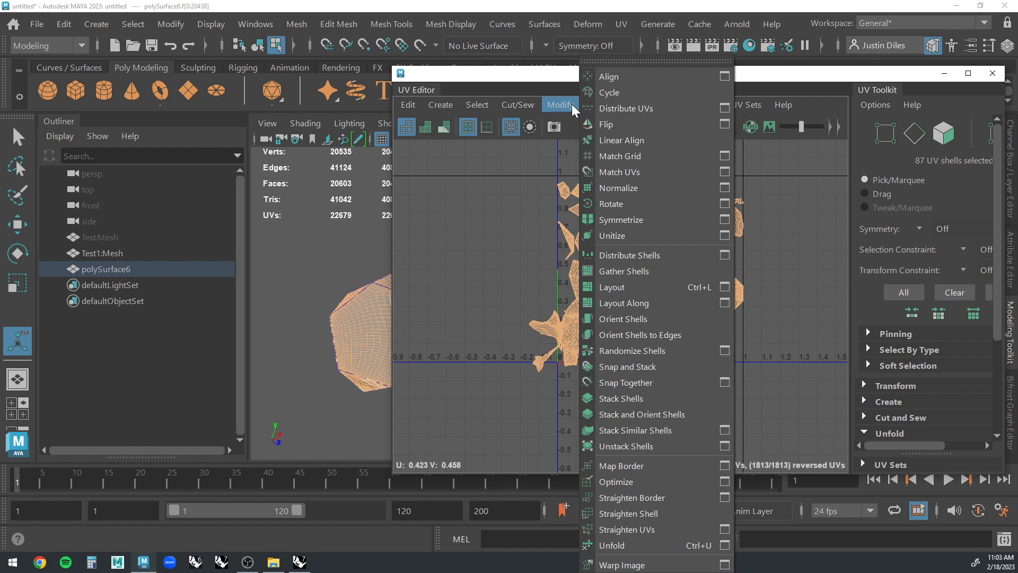
{"action": "left_click", "coordinate": [618, 288]}
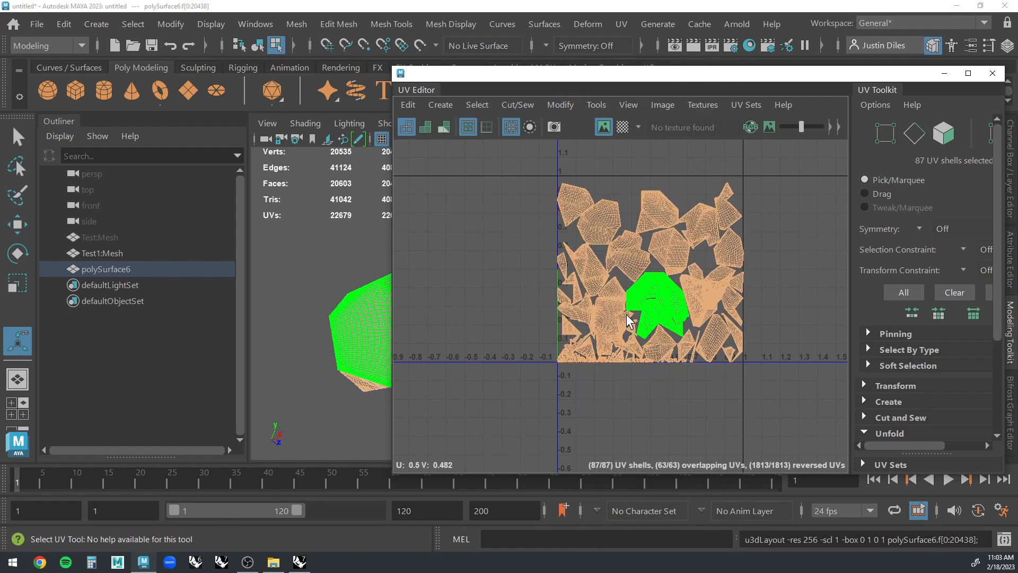
{"action": "left_click", "coordinate": [775, 294]}
Unfold the single jagged, self-overlapping UV shell centred around U 0.76, V 0.33.
{"action": "scroll", "coordinate": [769, 302], "scroll_direction": "up", "scroll_amount": 4}
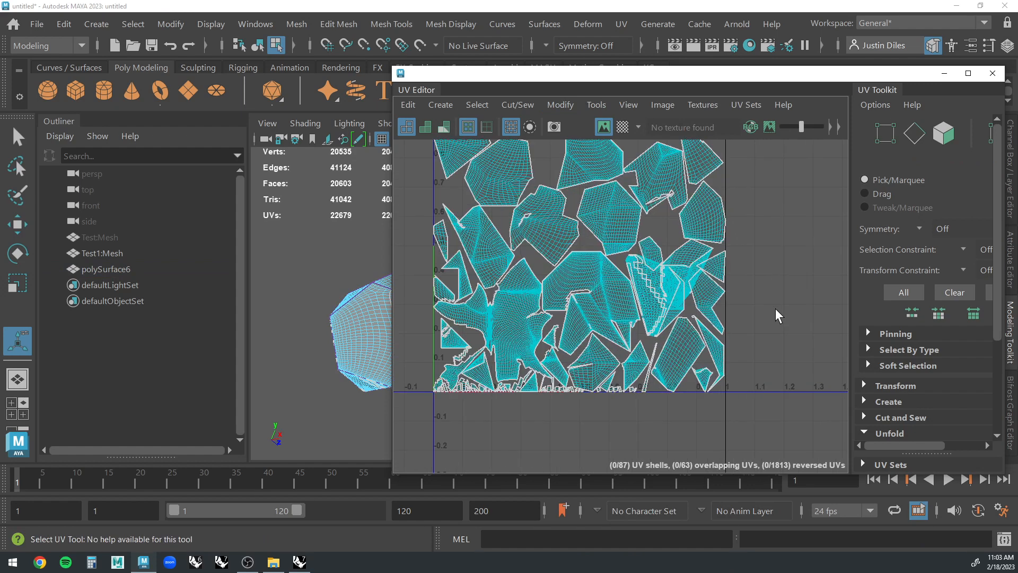
{"action": "scroll", "coordinate": [673, 282], "scroll_direction": "up", "scroll_amount": 2}
{"action": "left_click", "coordinate": [657, 309]}
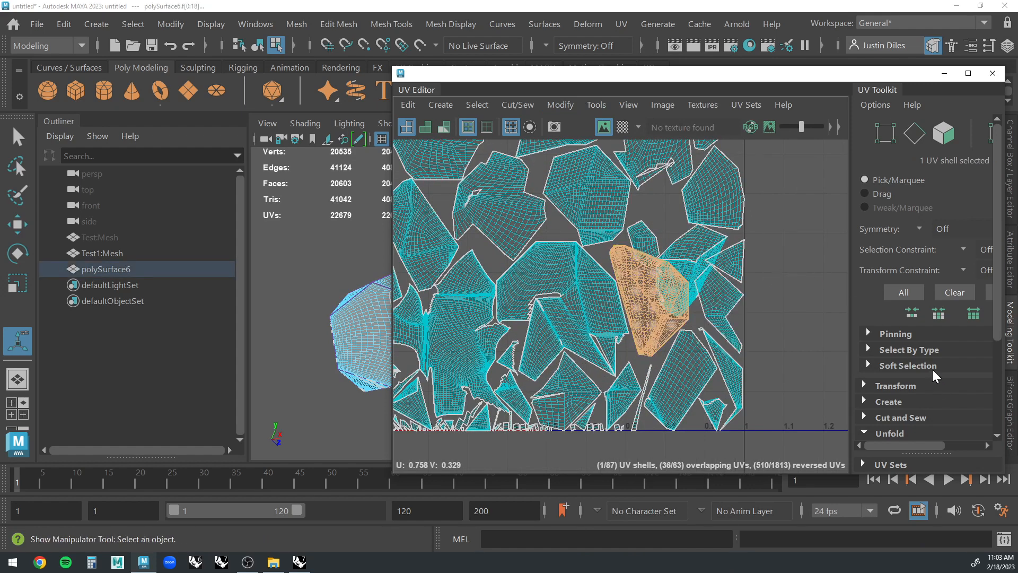
{"action": "scroll", "coordinate": [934, 380], "scroll_direction": "down", "scroll_amount": 5}
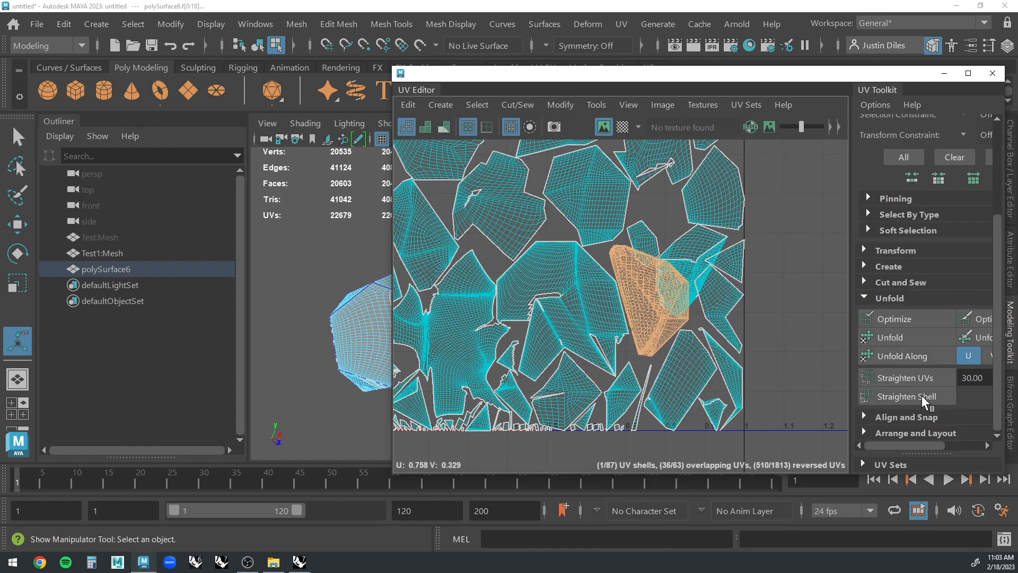
{"action": "left_click", "coordinate": [898, 338]}
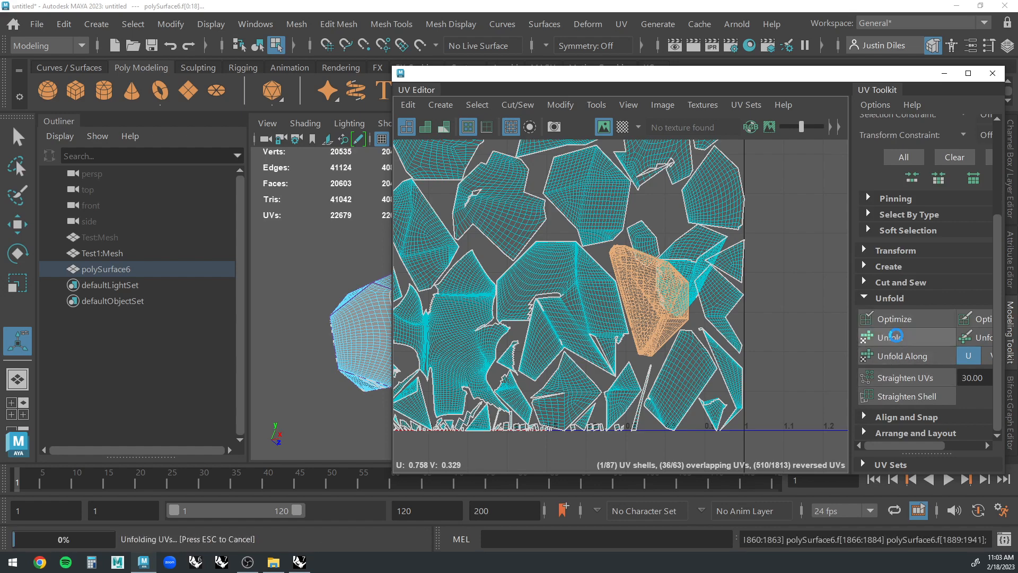
{"action": "left_click", "coordinate": [787, 303]}
Repack every UV shell with Layout after the unfold, deselect them and check the new arrangement.
{"action": "key", "text": "f"}
{"action": "left_click_drag", "start_coordinate": [796, 178], "coordinate": [513, 408]}
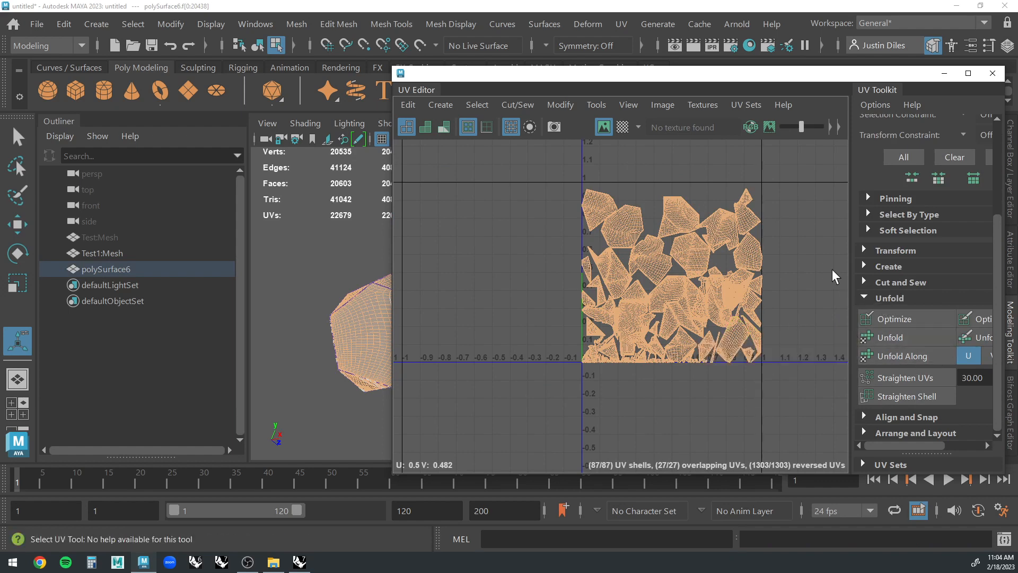
{"action": "left_click", "coordinate": [807, 267]}
{"action": "key", "text": "f"}
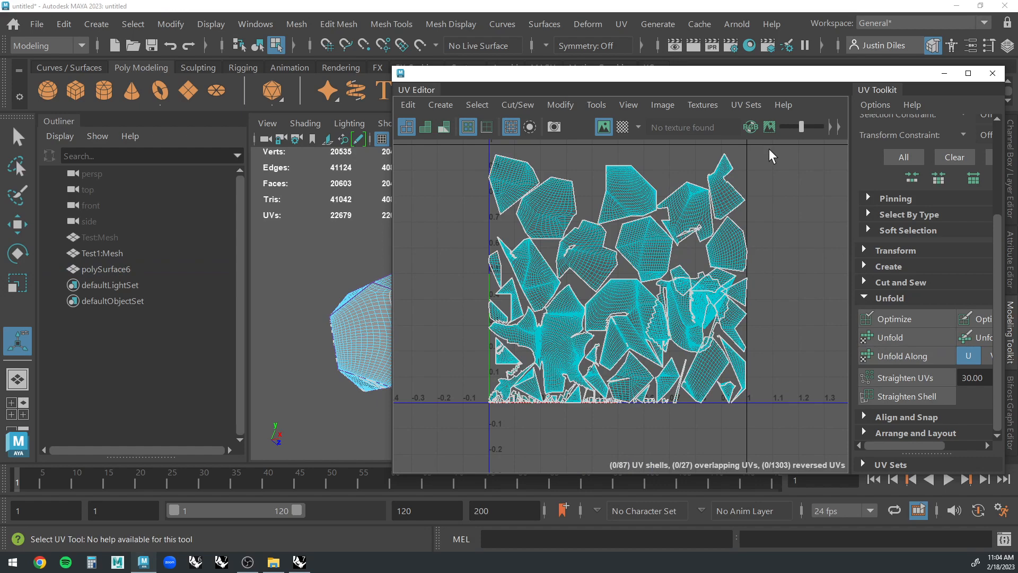
{"action": "left_click_drag", "start_coordinate": [773, 155], "coordinate": [442, 432]}
{"action": "key", "text": "ctrl+l"}
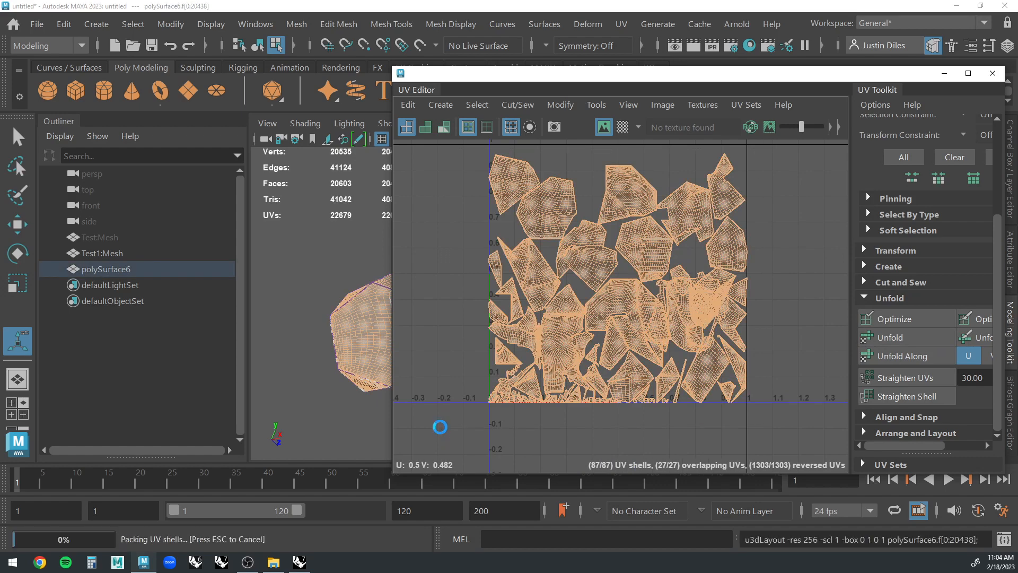
{"action": "left_click", "coordinate": [783, 238]}
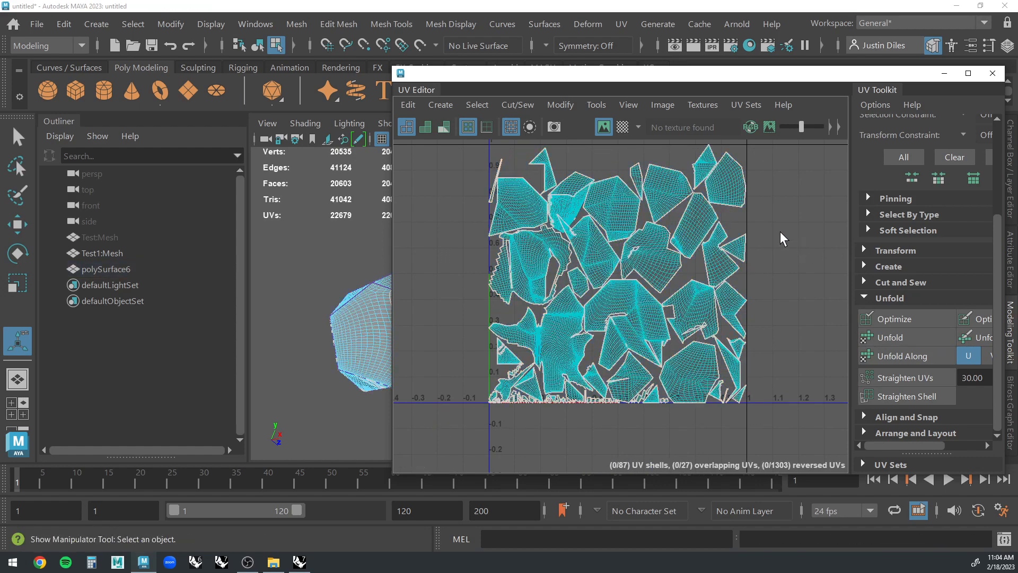
{"action": "scroll", "coordinate": [626, 255], "scroll_direction": "up", "scroll_amount": 5}
{"action": "scroll", "coordinate": [772, 280], "scroll_direction": "down", "scroll_amount": 4}
{"action": "scroll", "coordinate": [805, 303], "scroll_direction": "down", "scroll_amount": 3}
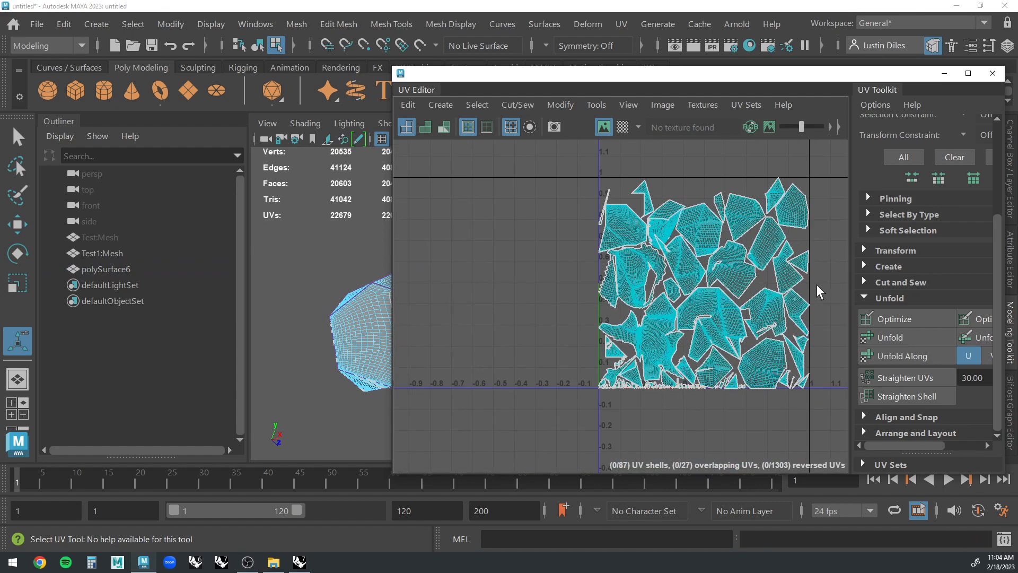
Close the UV Editor, return to object selection and select the combined mesh polySurface6 in the perspective view.
{"action": "left_click", "coordinate": [994, 75]}
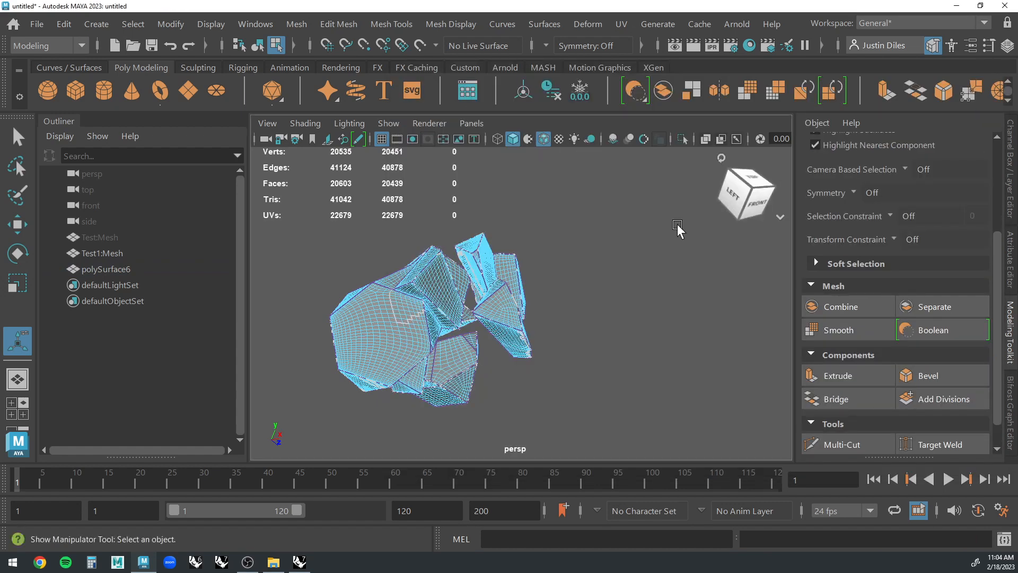
{"action": "right_click_drag", "start_coordinate": [440, 311], "coordinate": [518, 81]}
{"action": "key", "text": "q"}
{"action": "left_click", "coordinate": [573, 200]}
{"action": "scroll", "coordinate": [446, 324], "scroll_direction": "up", "scroll_amount": 5}
{"action": "scroll", "coordinate": [444, 323], "scroll_direction": "down", "scroll_amount": 4}
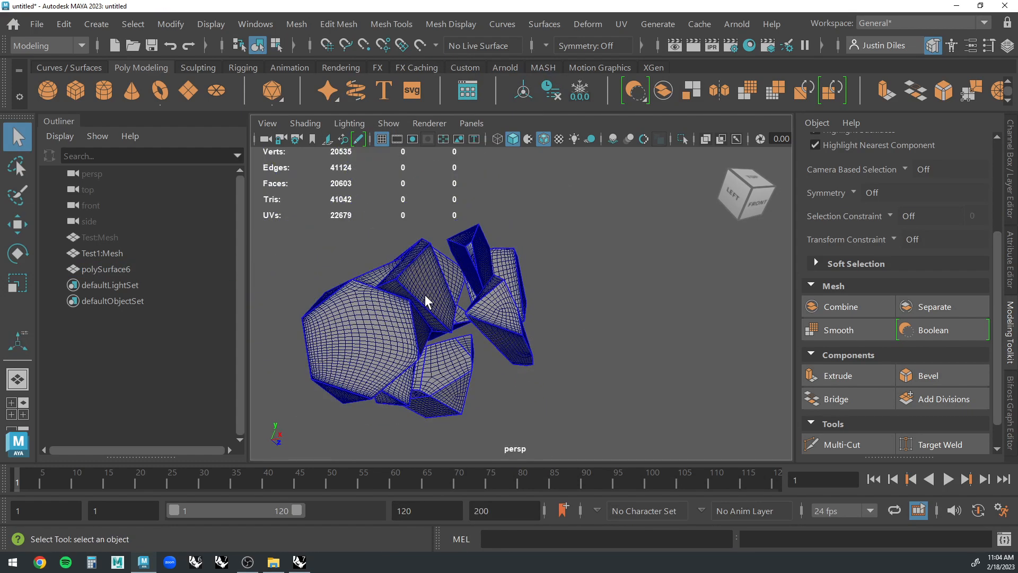
{"action": "left_click", "coordinate": [427, 297]}
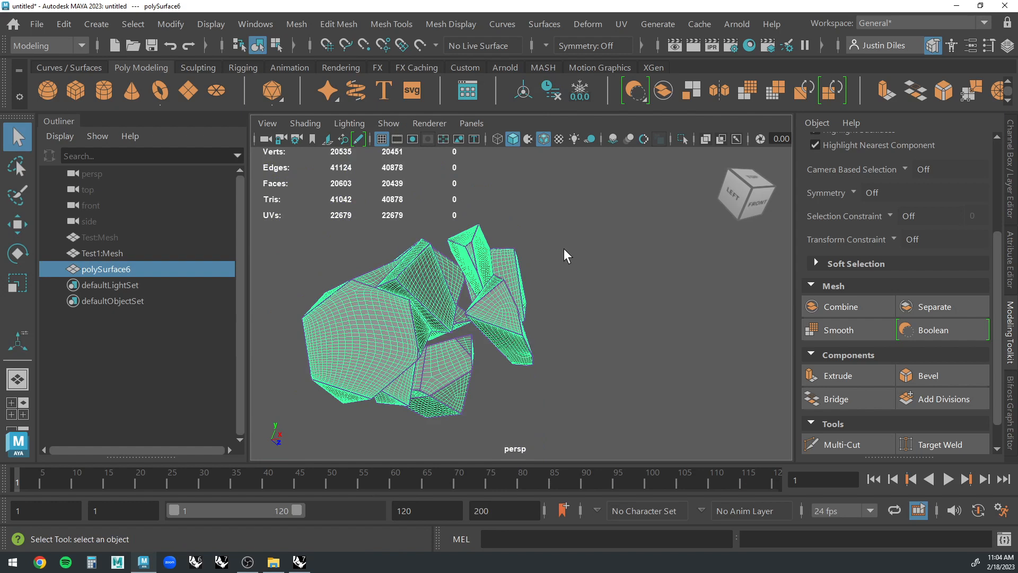